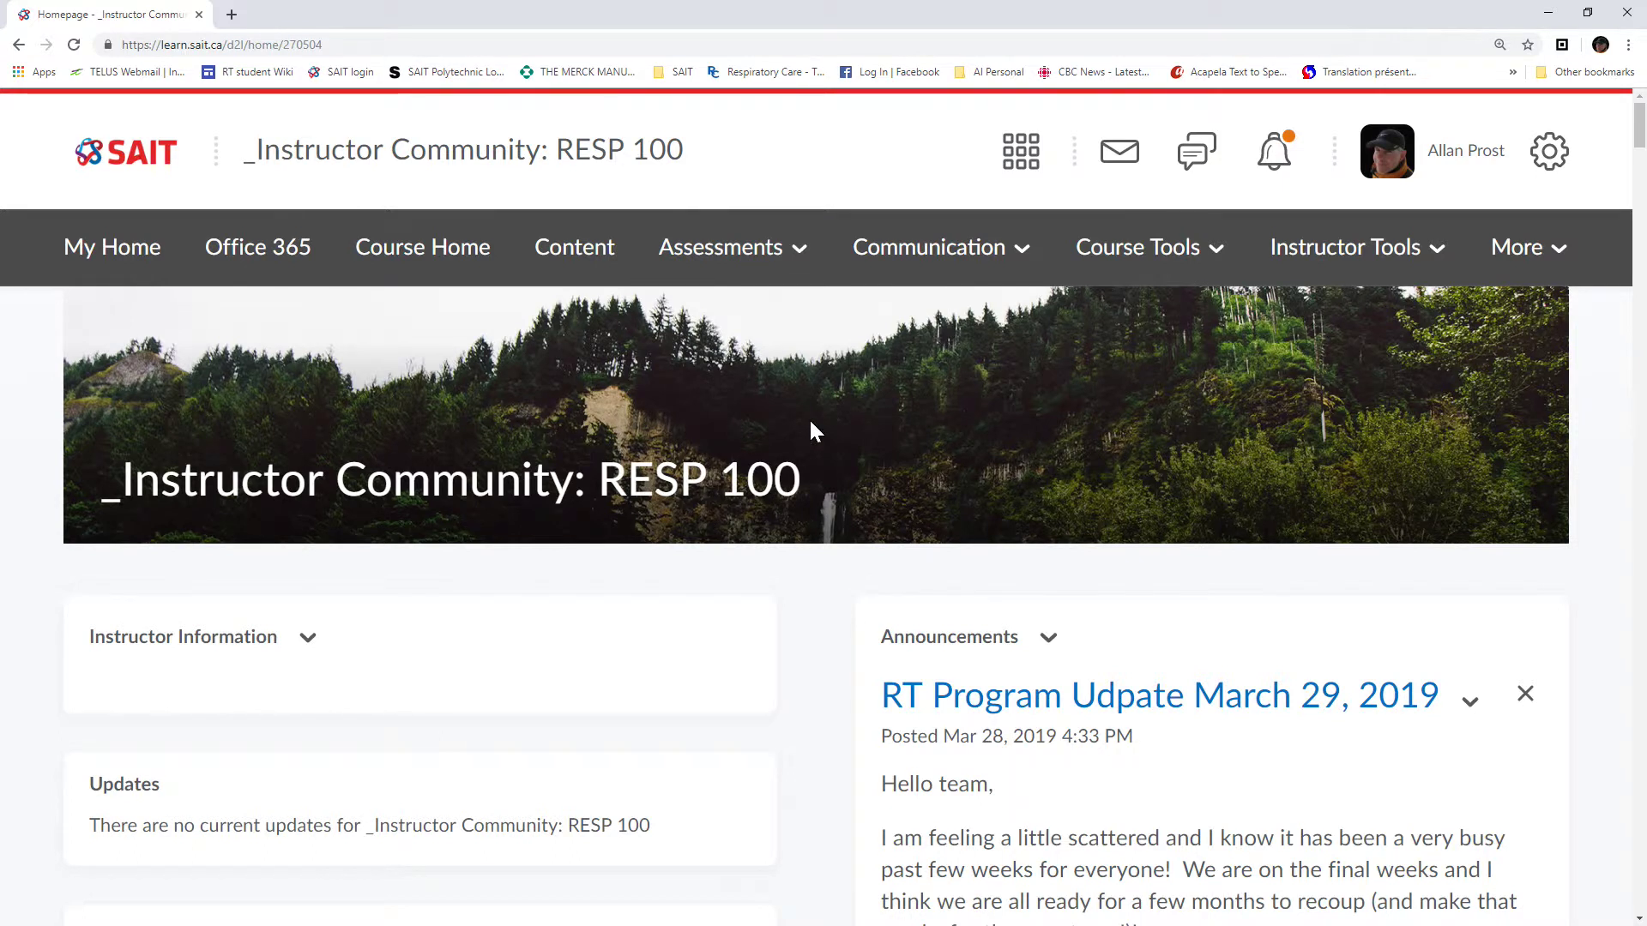
- Open the Demonsration Assignment's submissions and go to the student's evaluation page
click(749, 249)
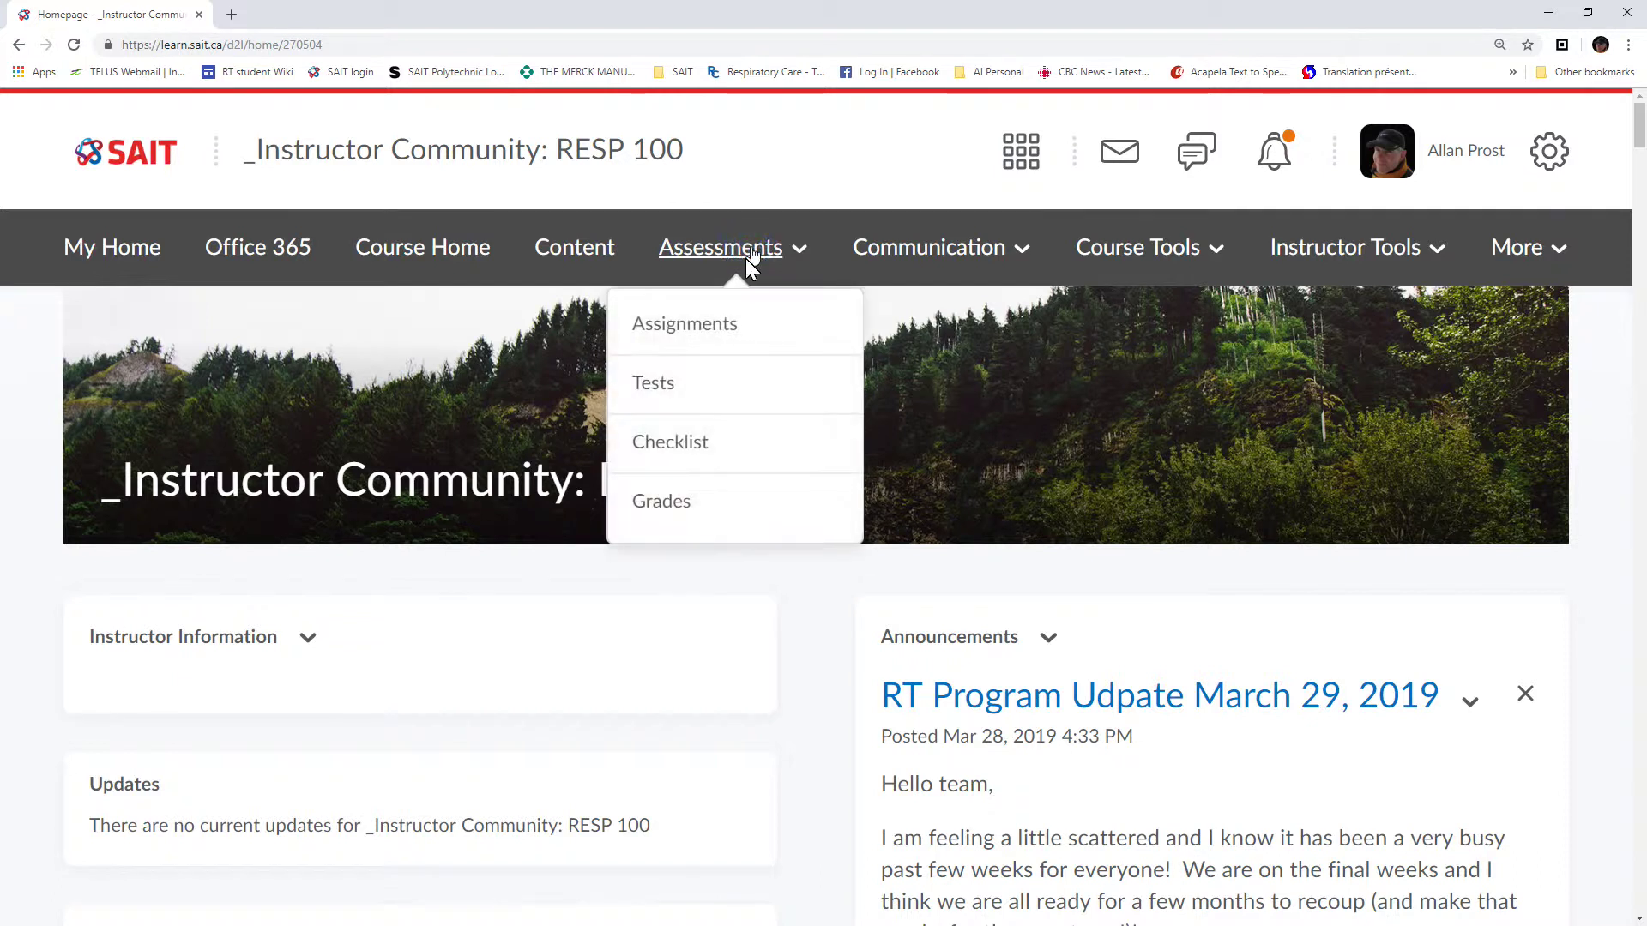
click(706, 335)
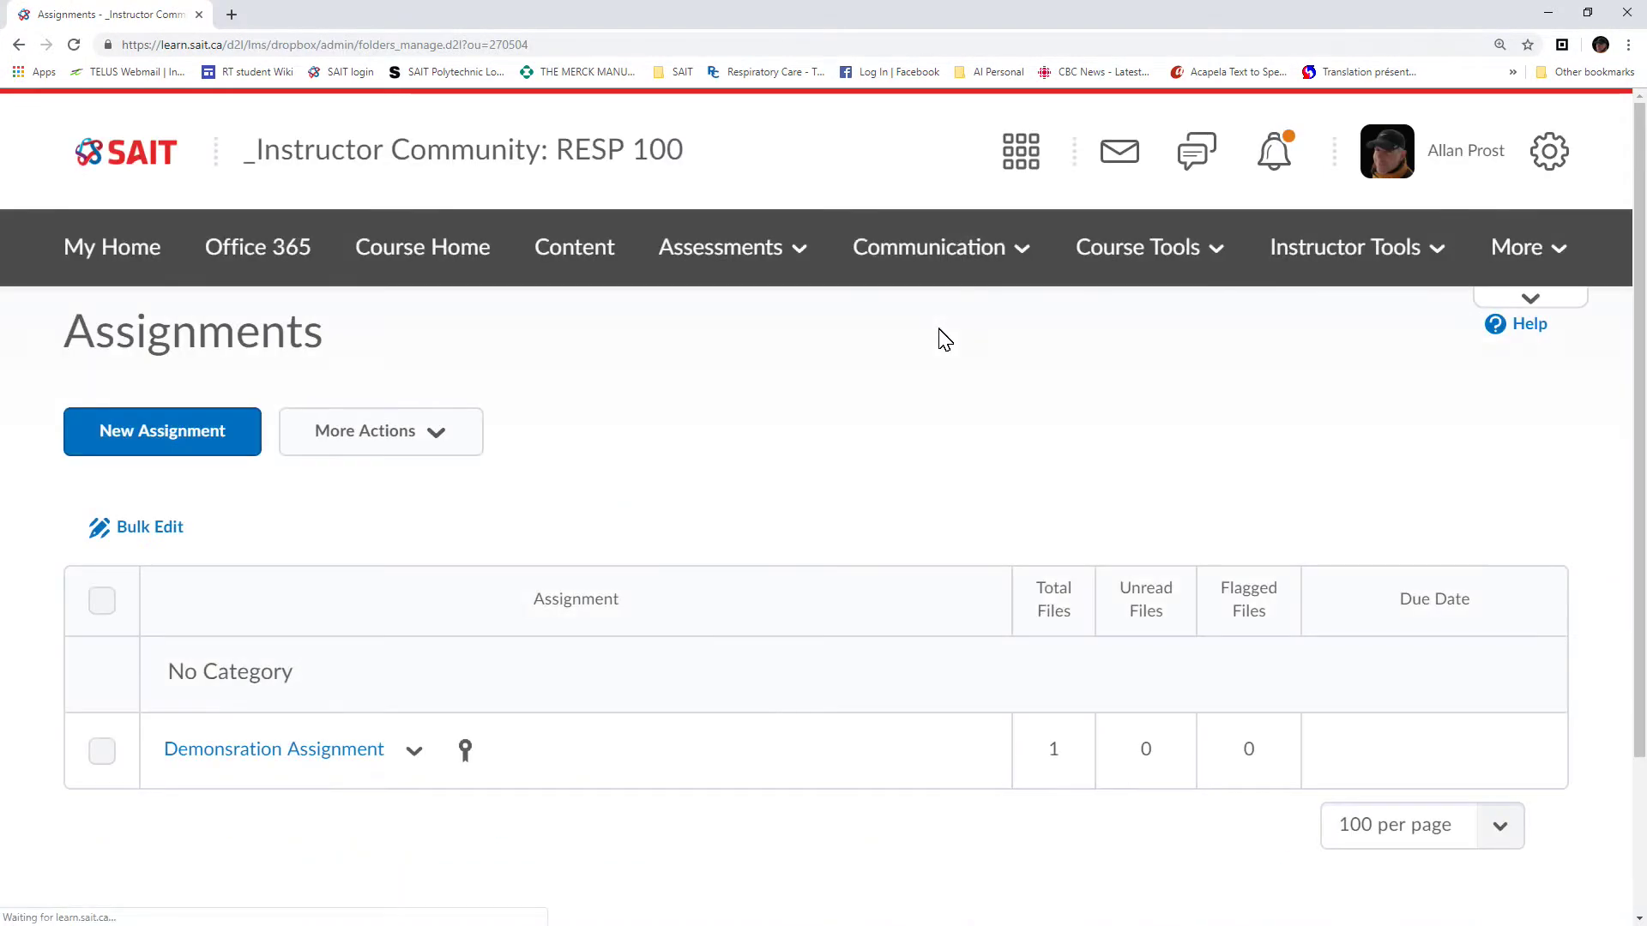
click(324, 750)
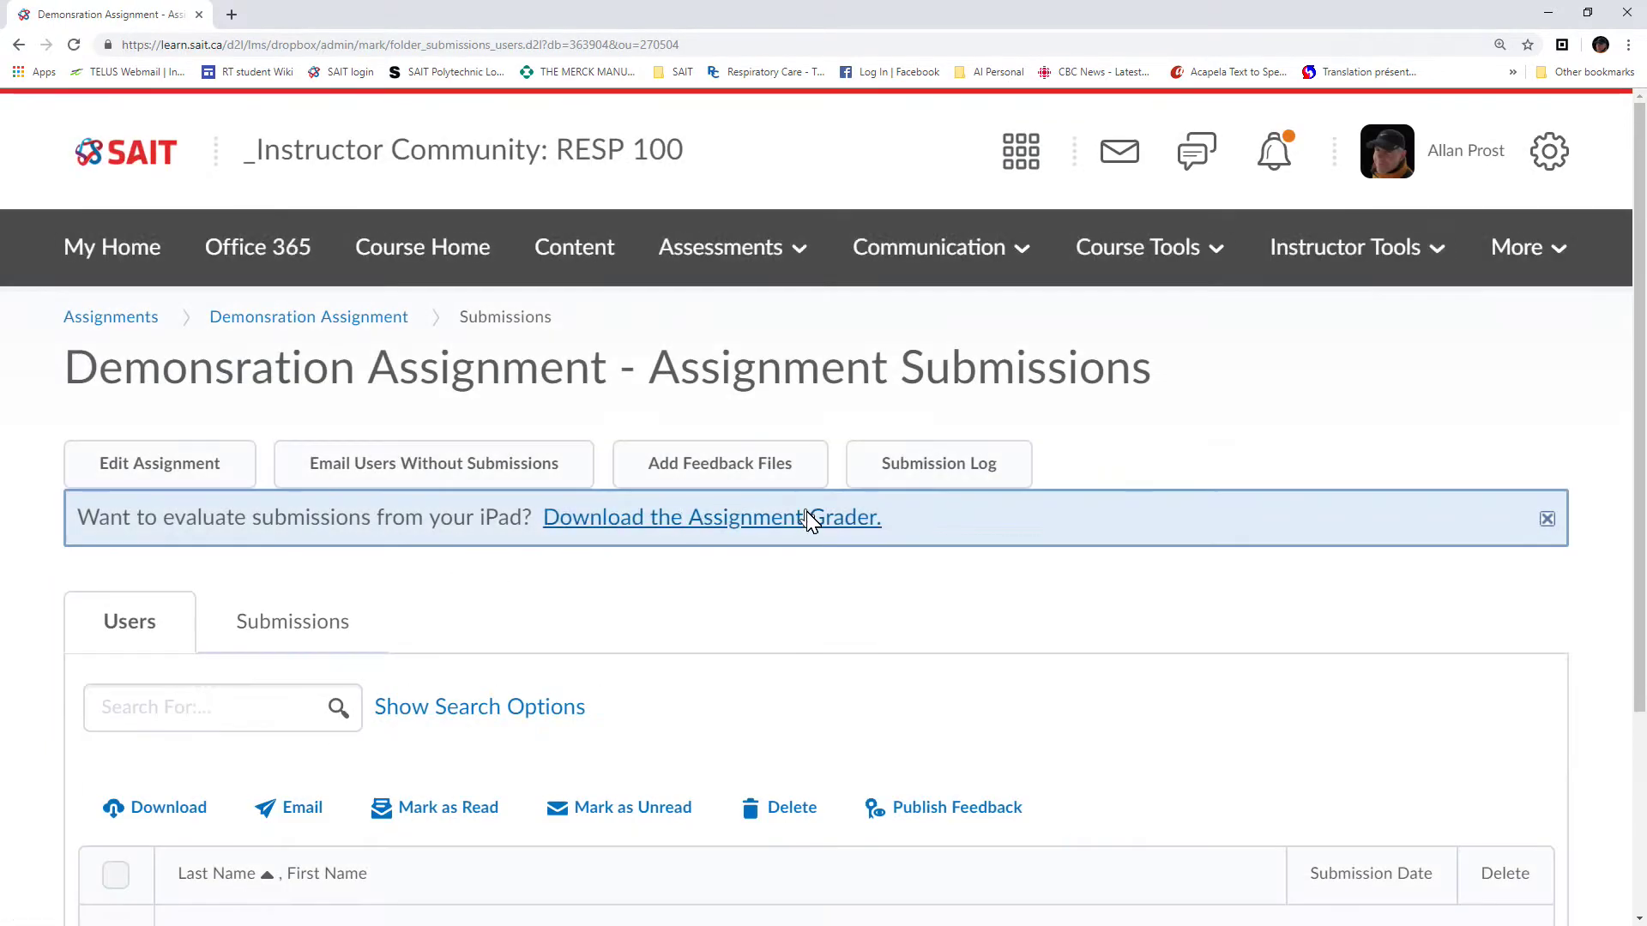
scroll(1111, 583, down, 2)
scroll(1111, 583, down, 1)
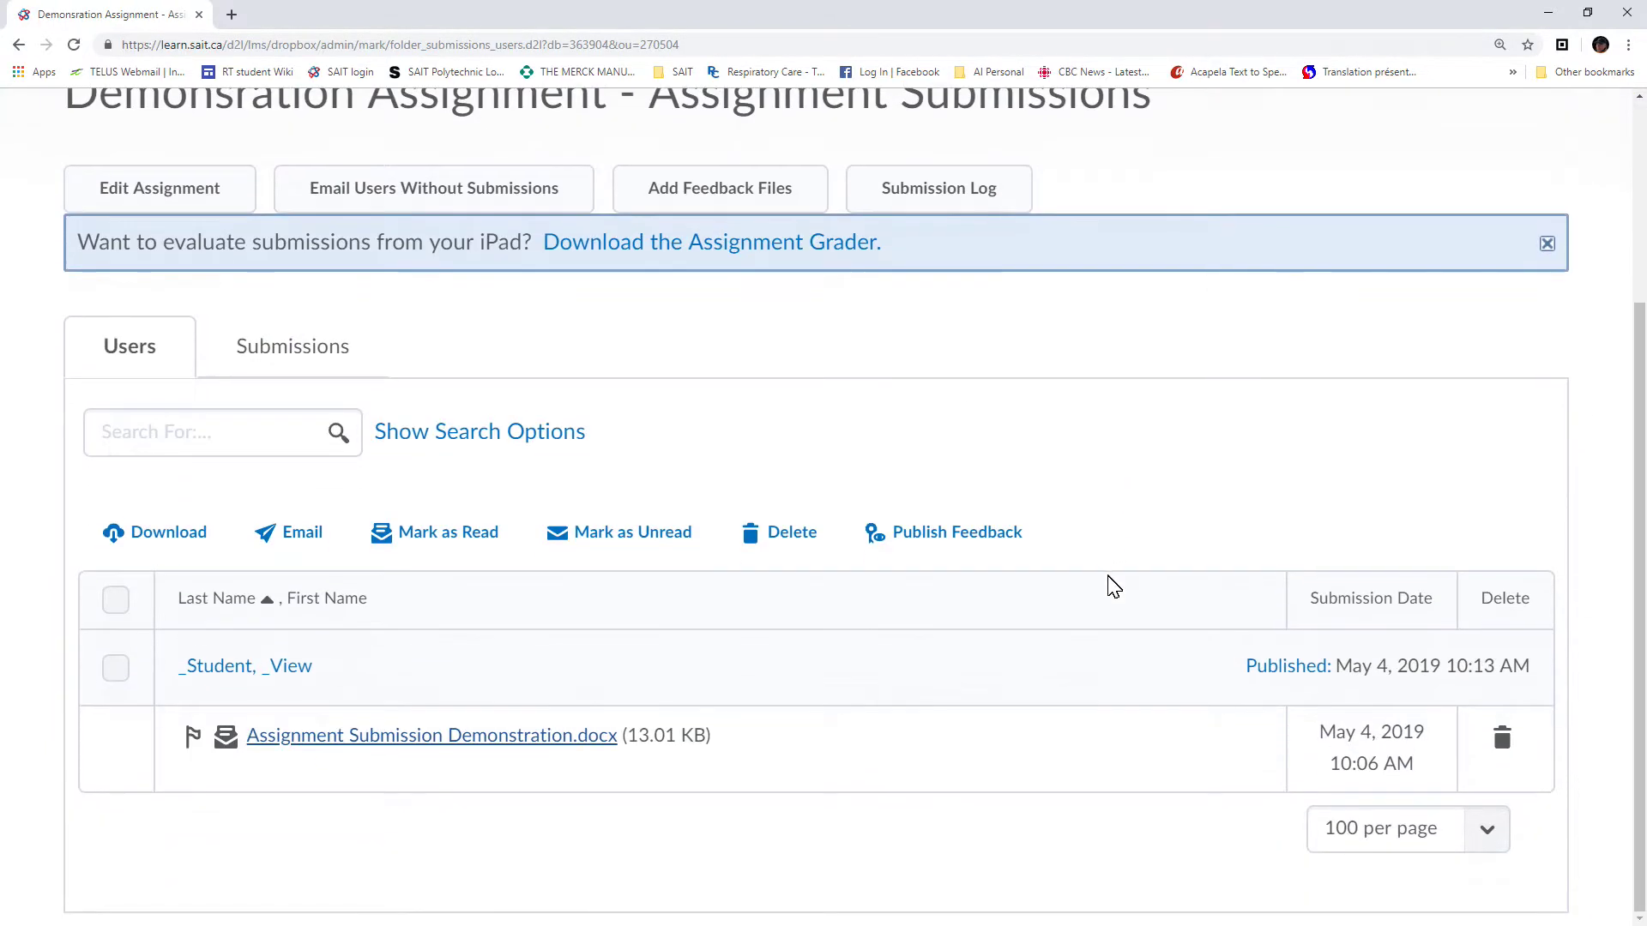
click(242, 674)
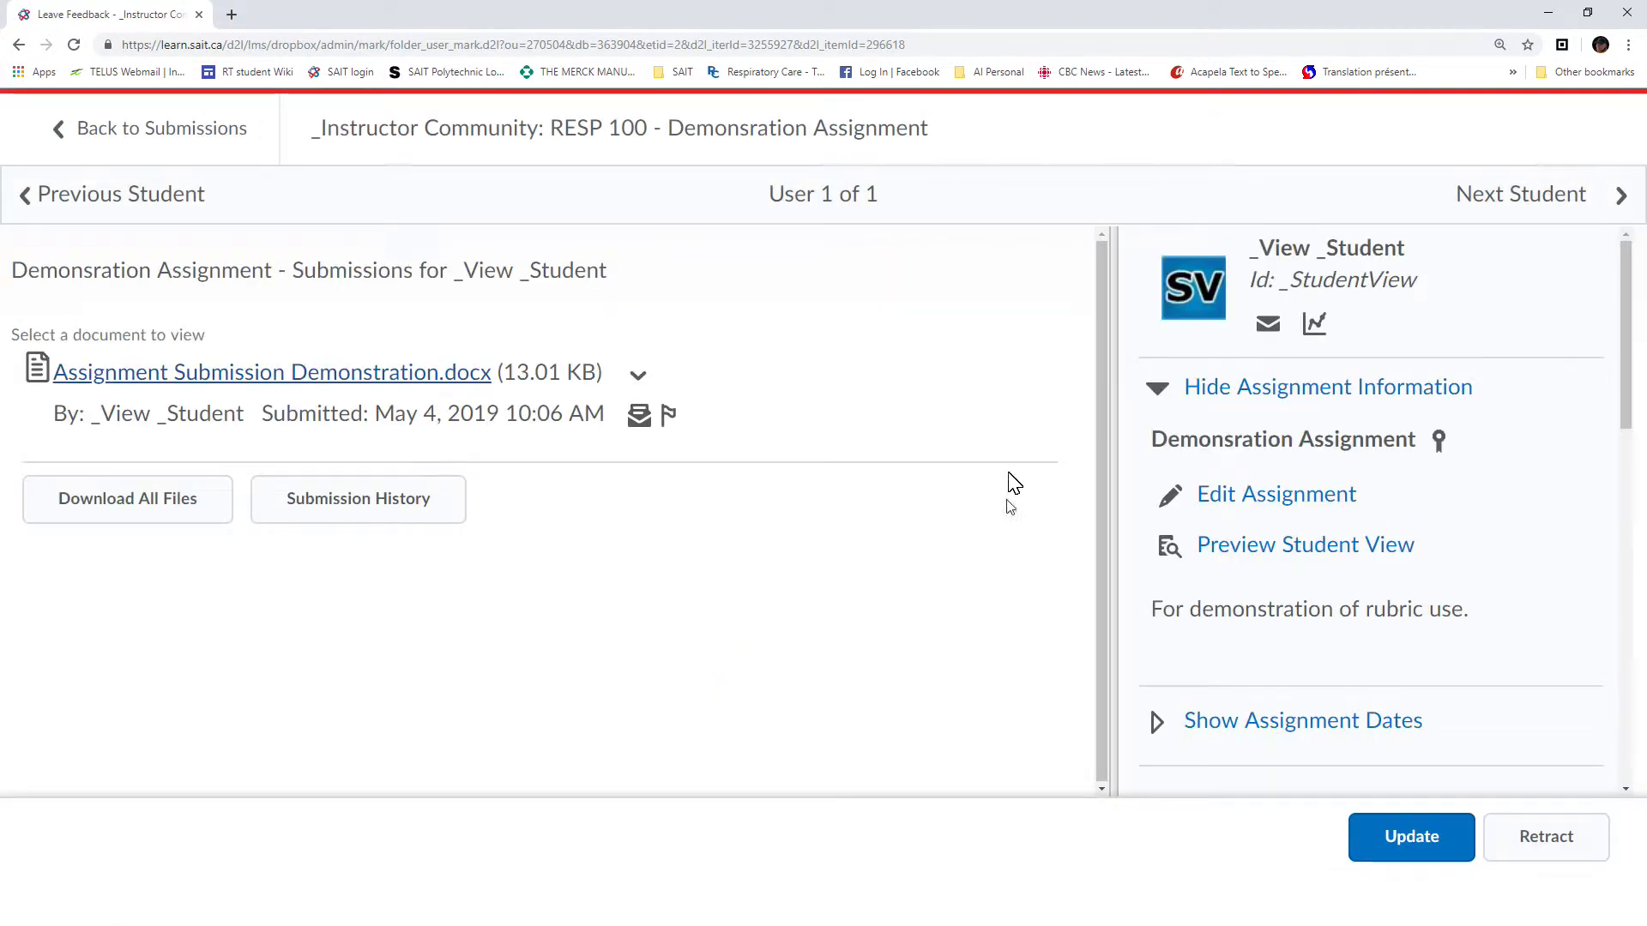
- Open the submitted file Assignment Submission Demonstration.docx and read through the student's text
click(357, 374)
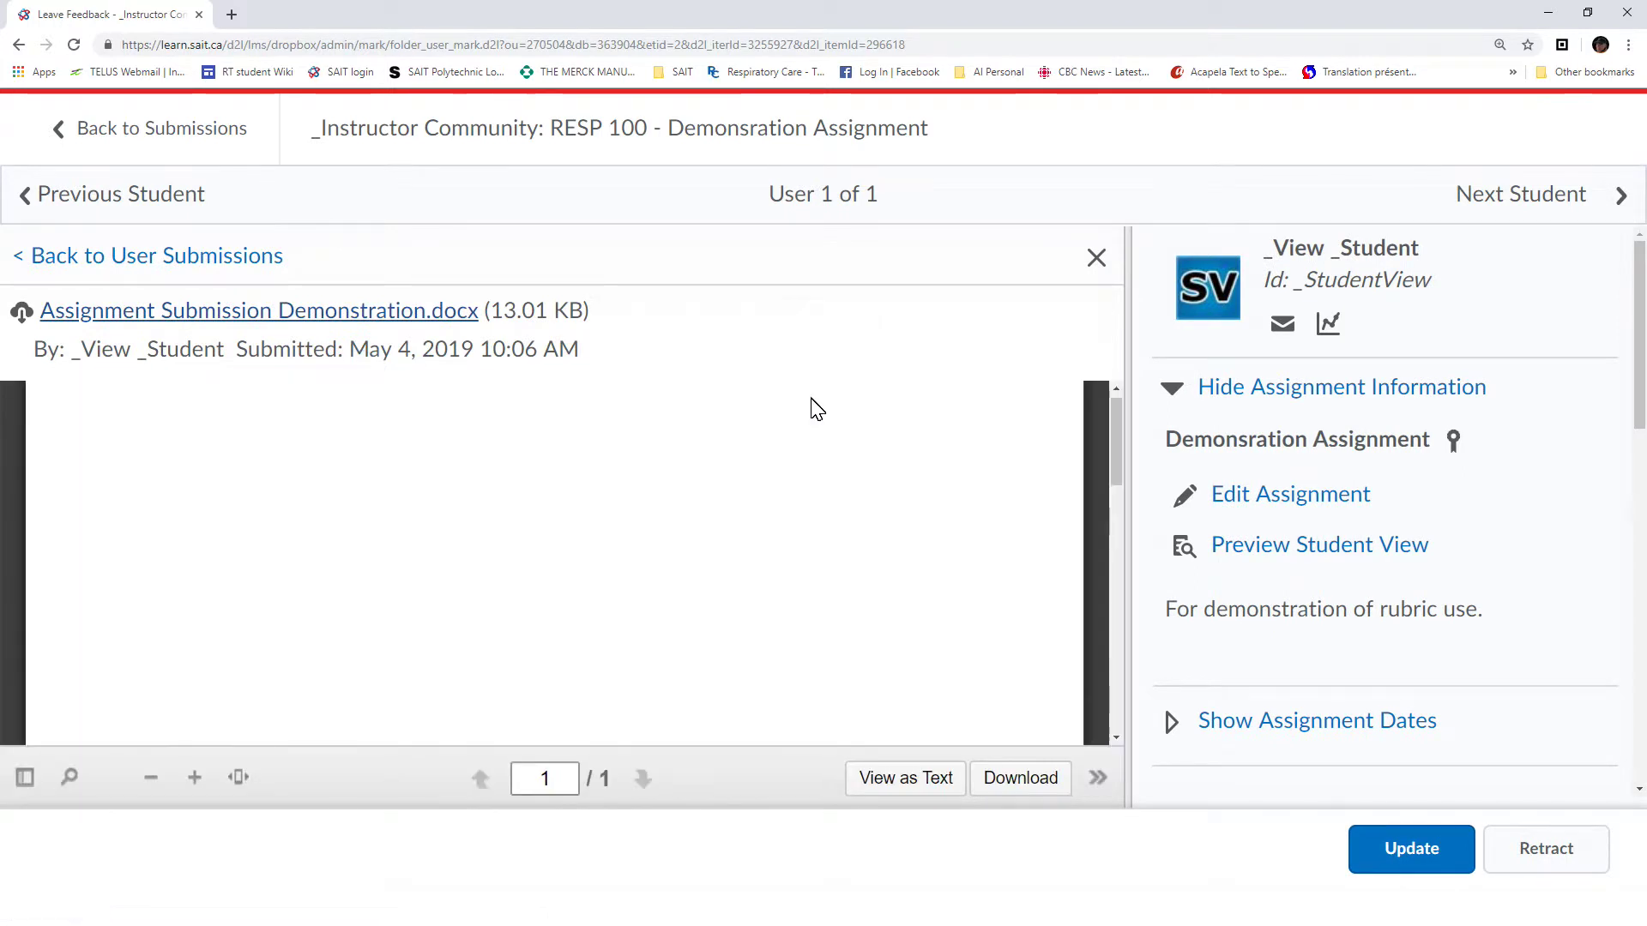
scroll(811, 402, down, 2)
scroll(813, 412, up, 1)
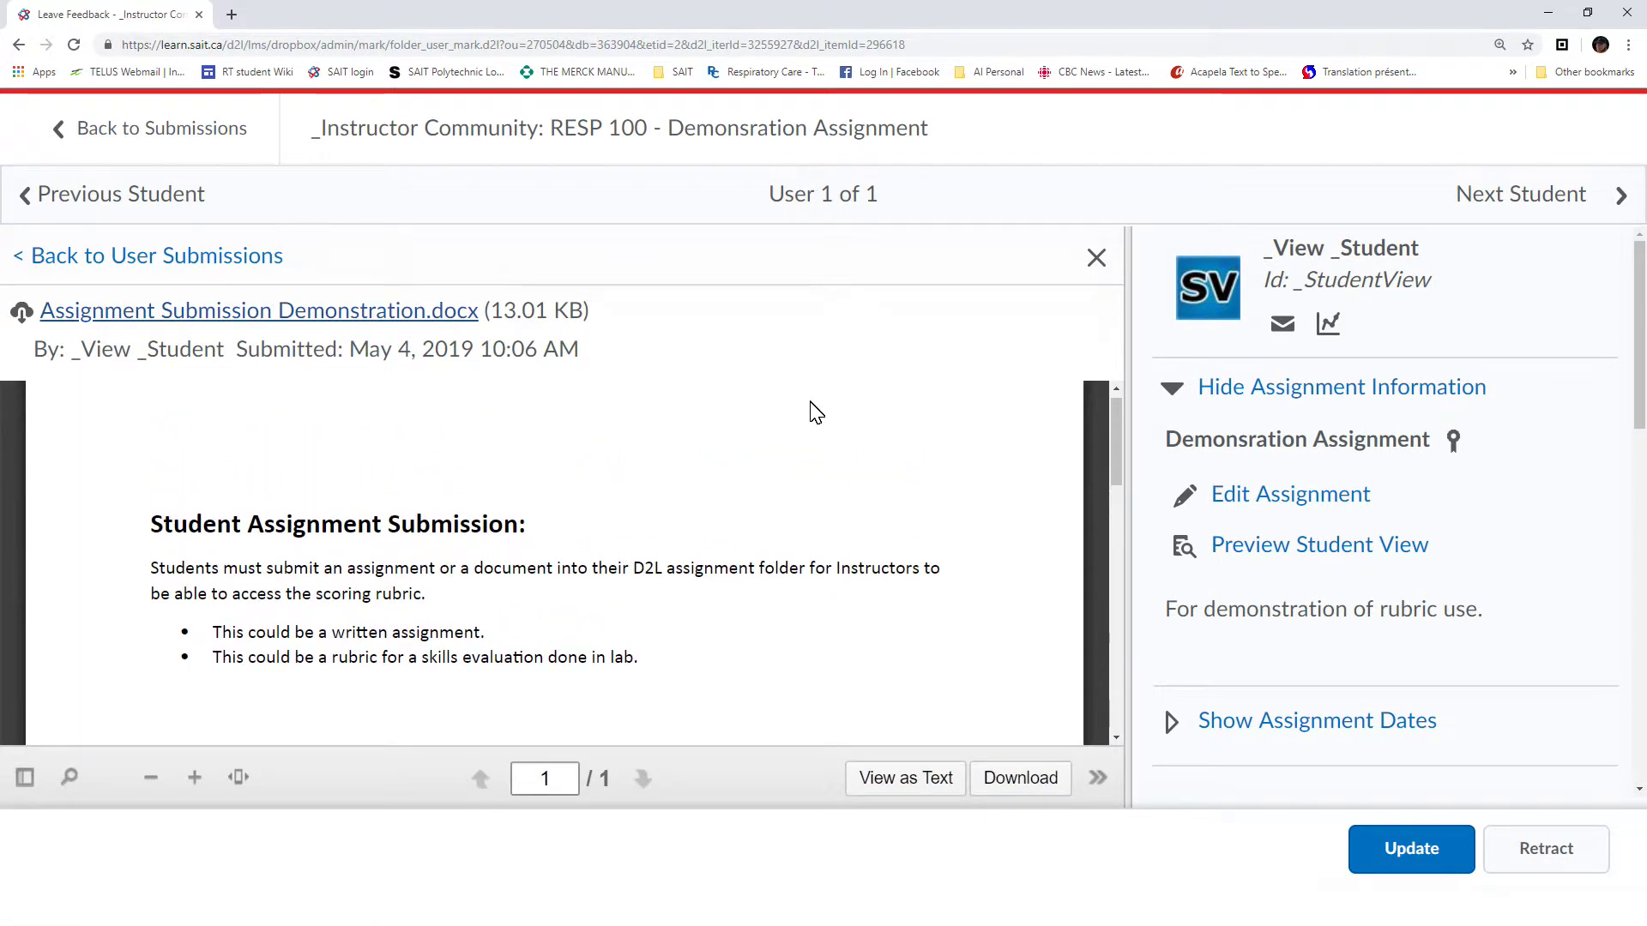
scroll(815, 413, down, 1)
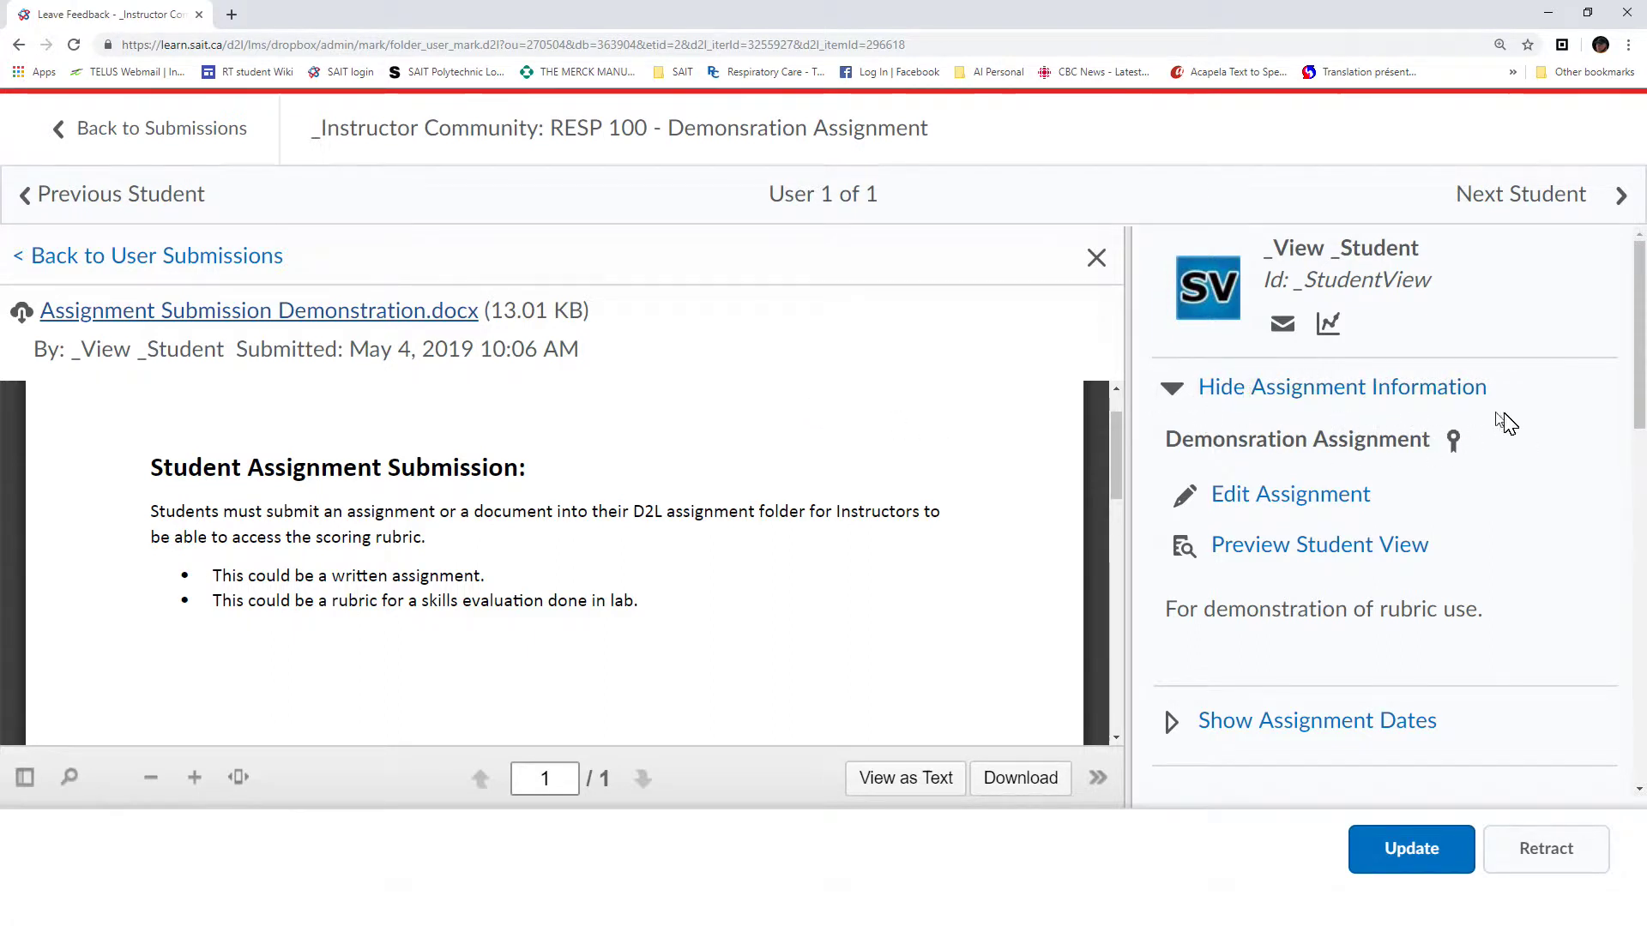
- Open the CP 2: Week 14 Clinical Assessment rubric for grading and maximize its window
scroll(1509, 424, down, 5)
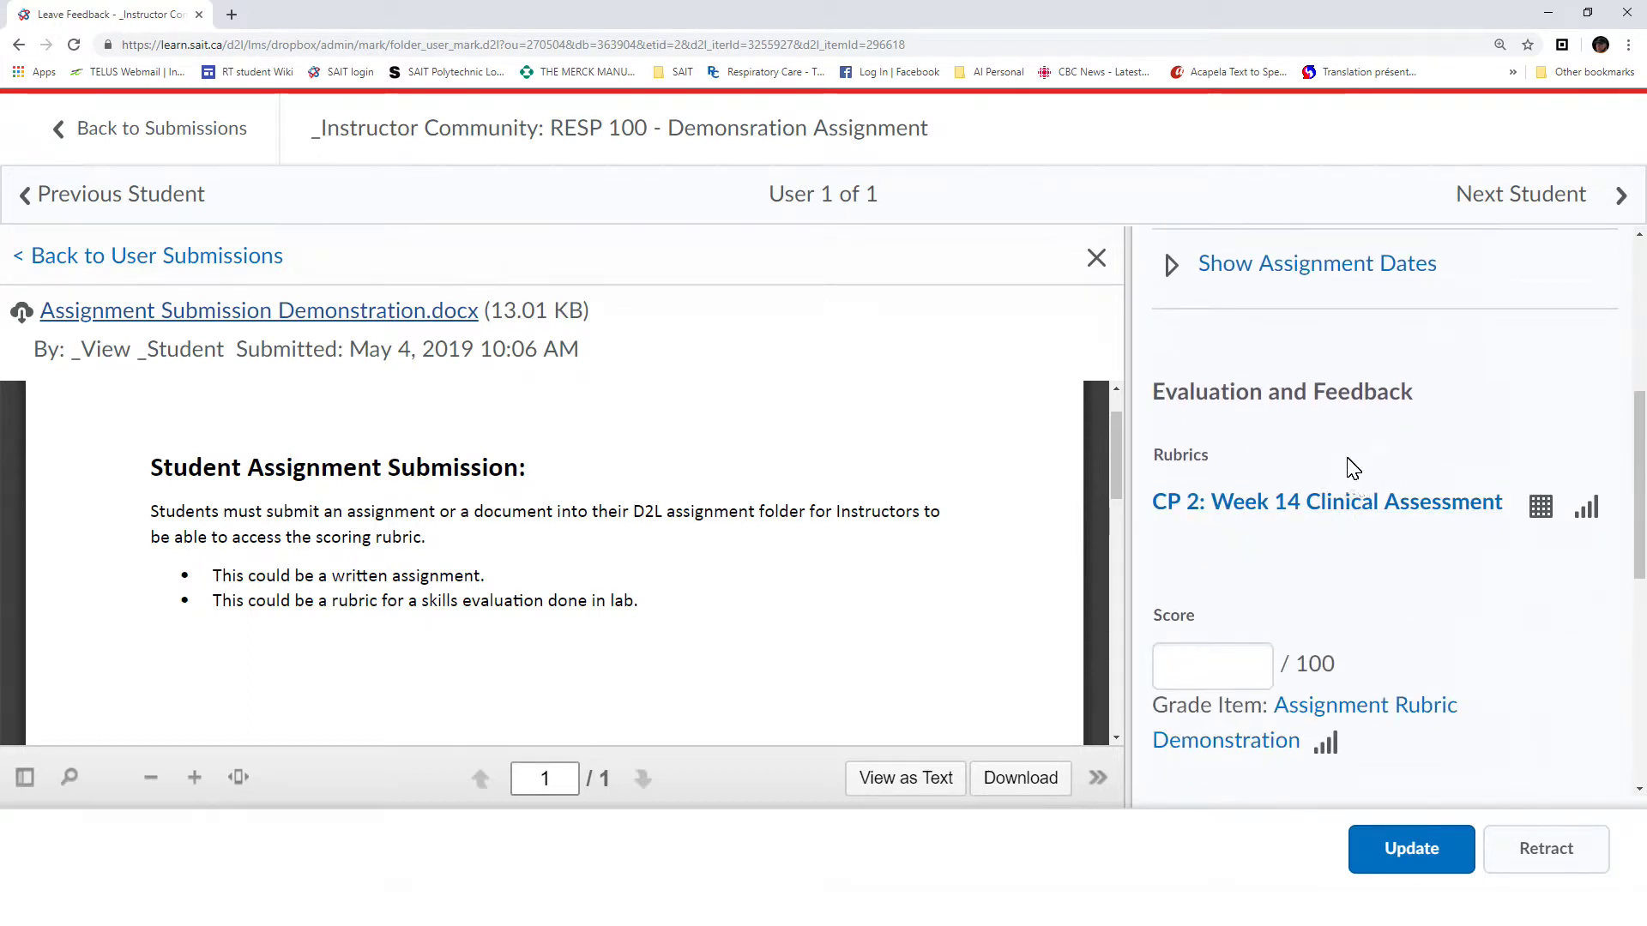
click(1315, 512)
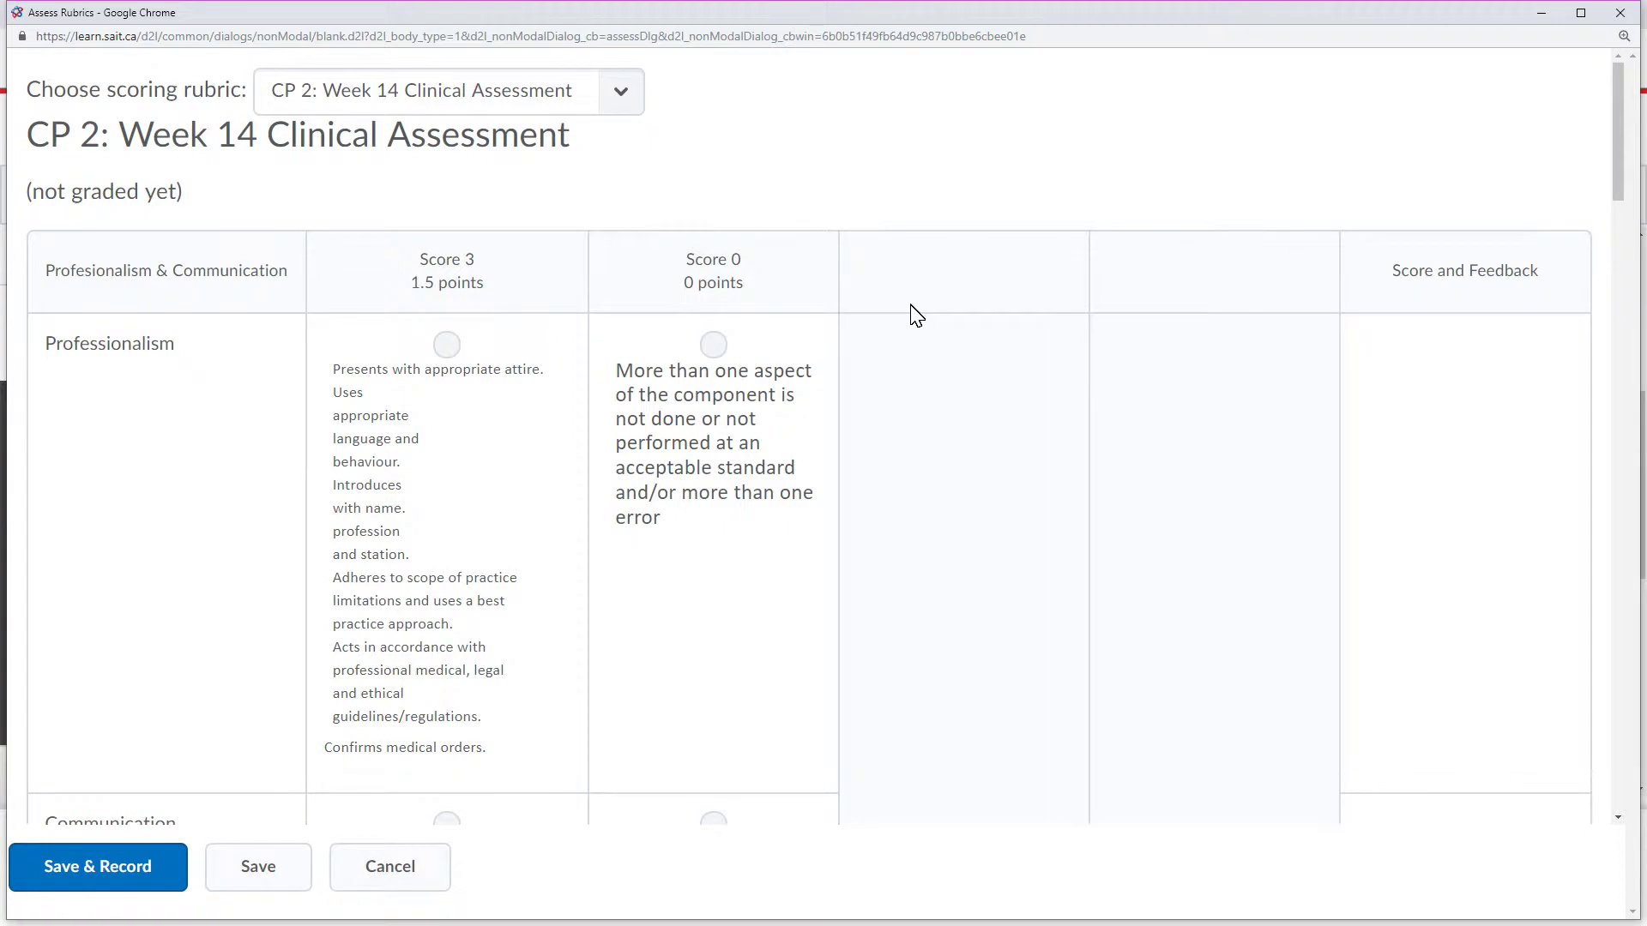
click(1581, 12)
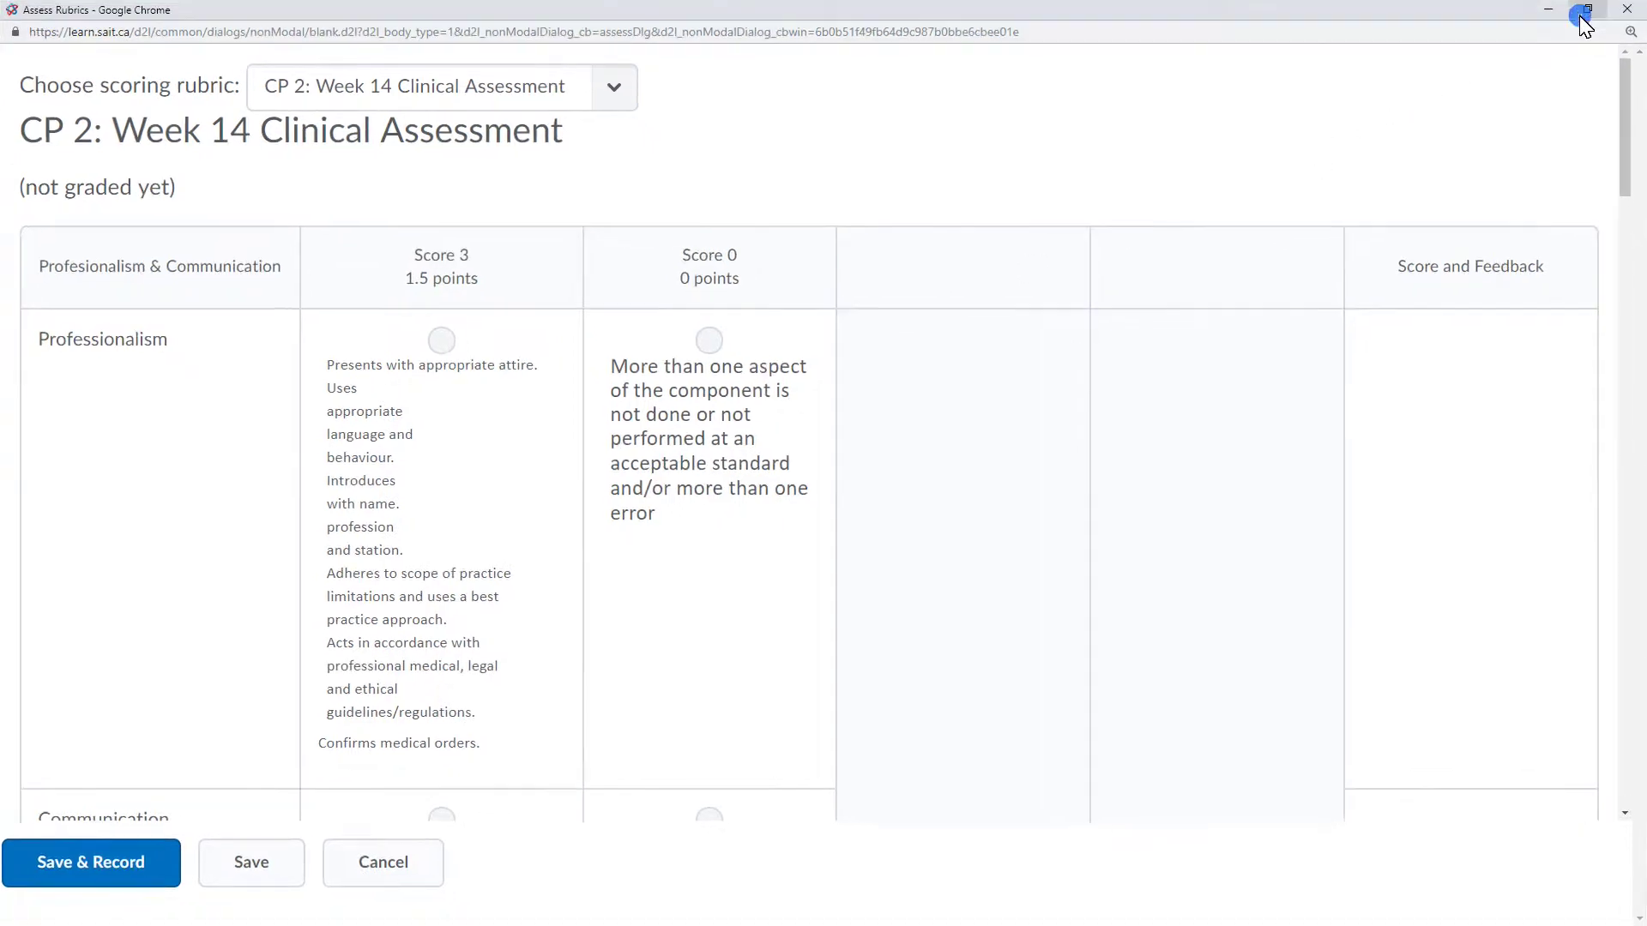
click(1587, 9)
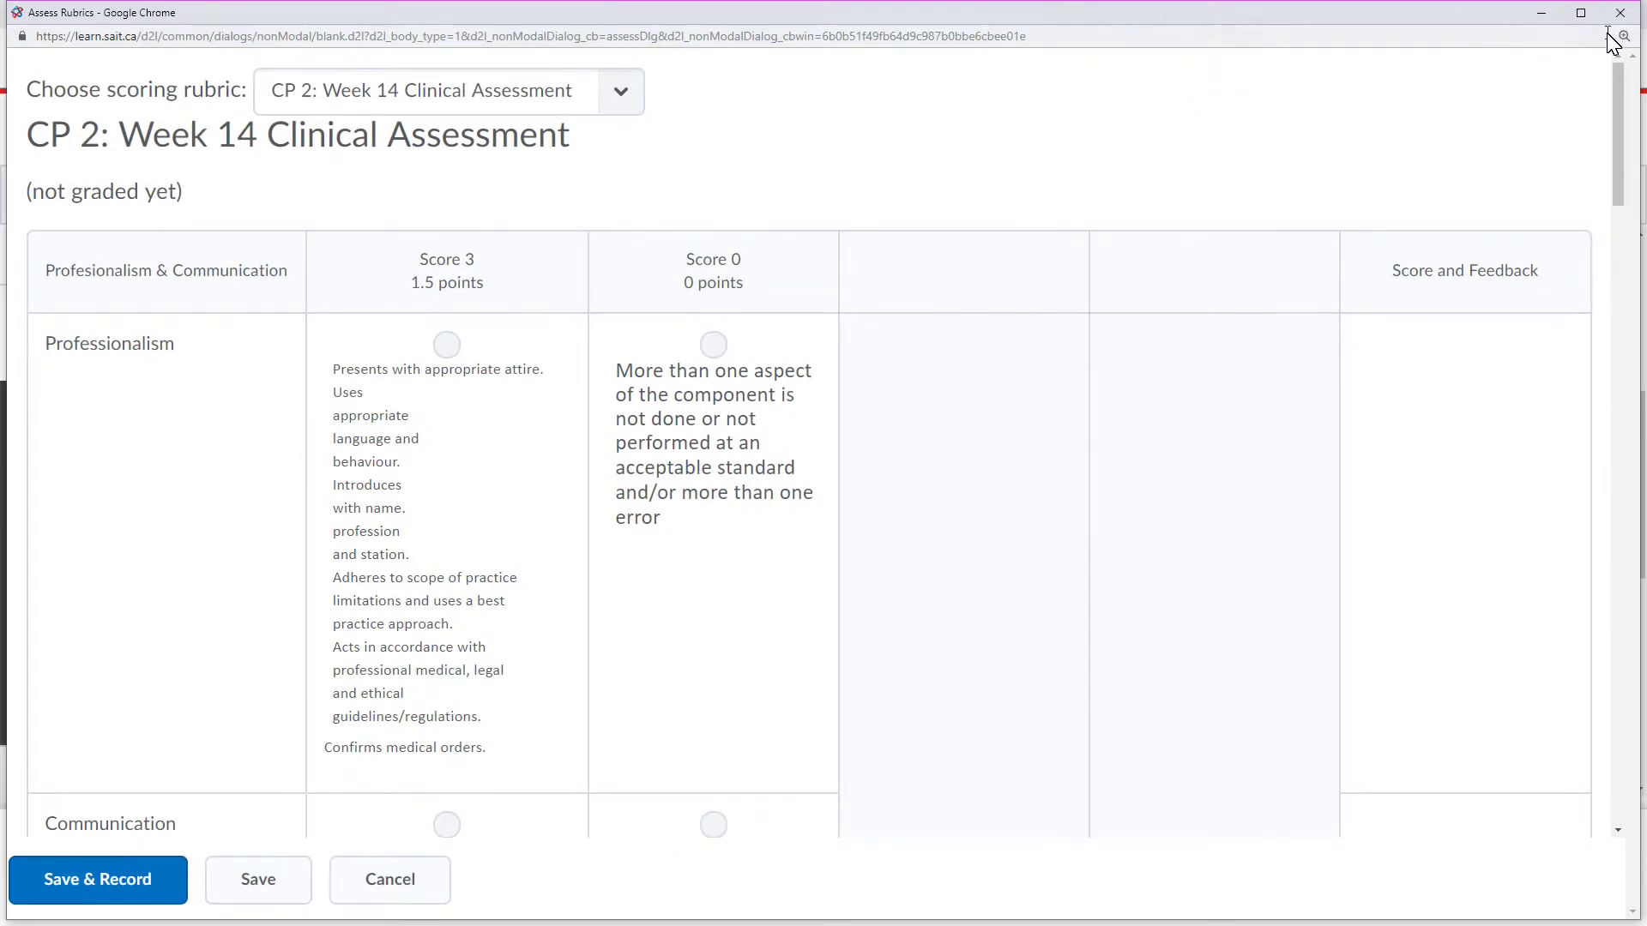
click(1580, 12)
- Place the rubric window beside the submitted document and narrow it so both can be viewed together
drag(1417, 8, 1317, 215)
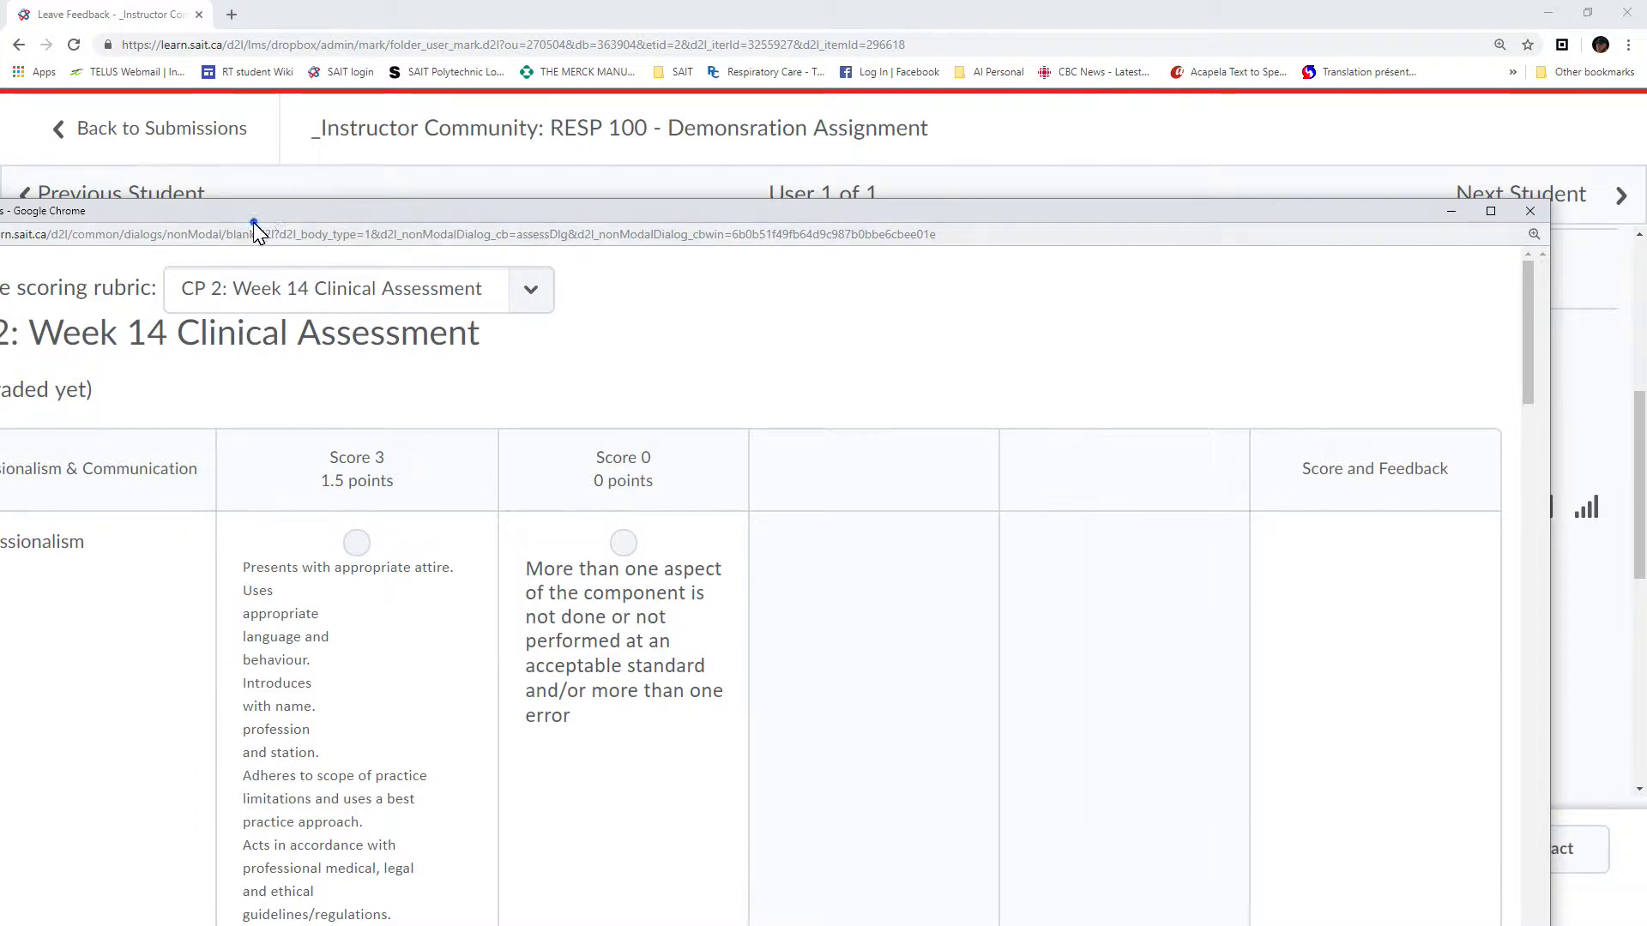
drag(257, 216, 532, 126)
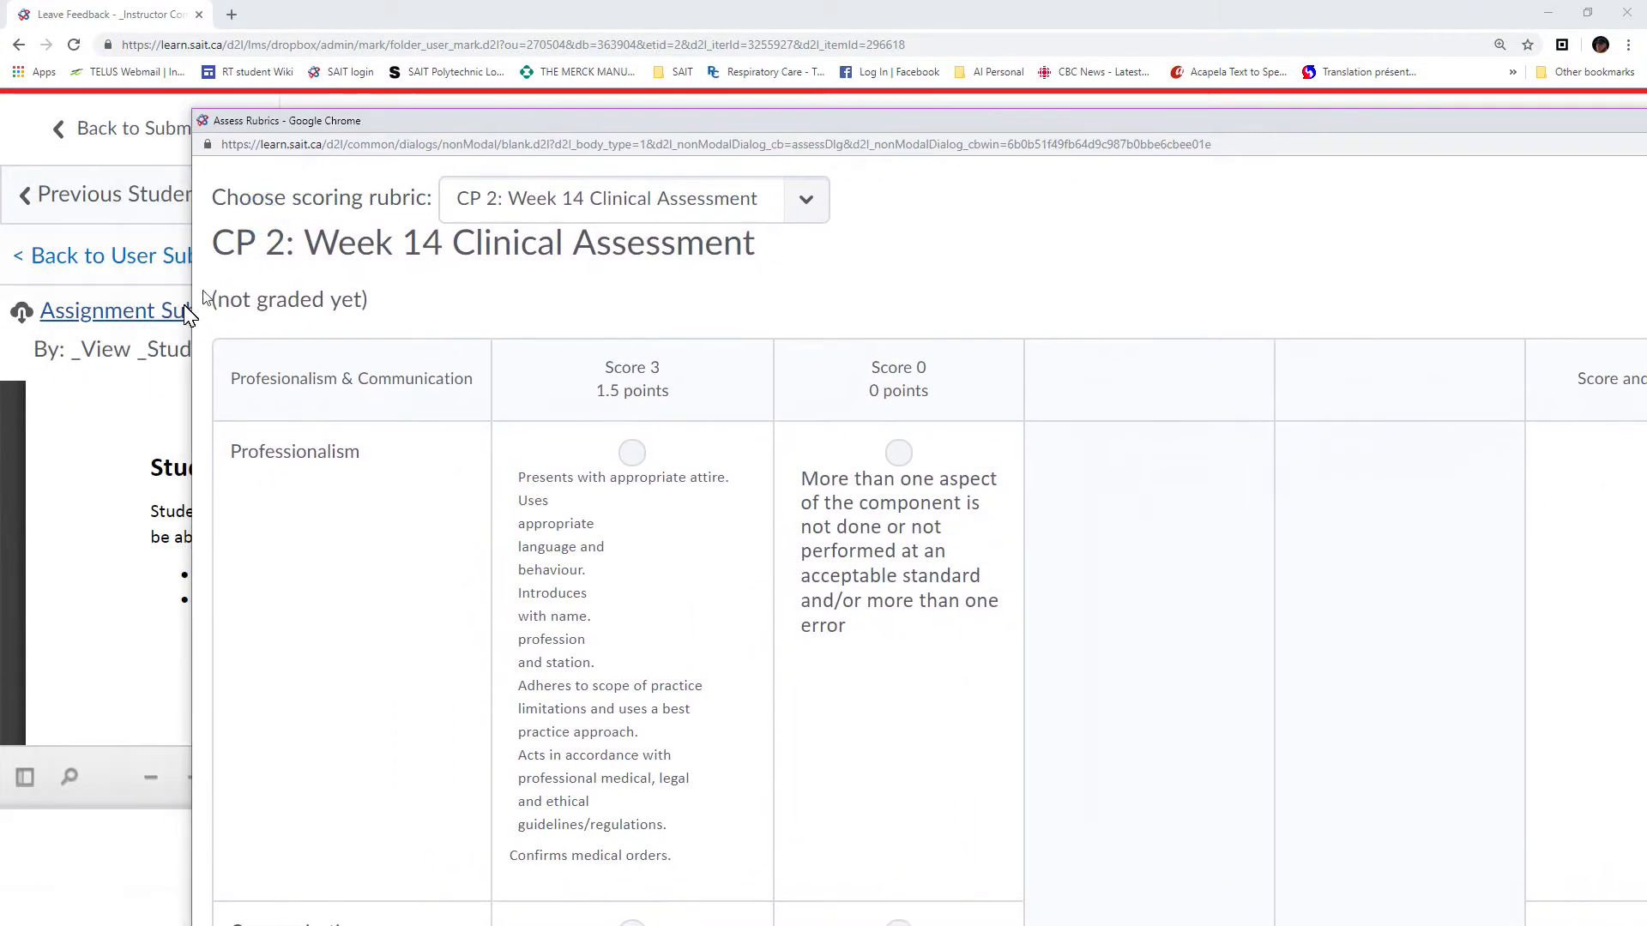
drag(192, 334, 955, 331)
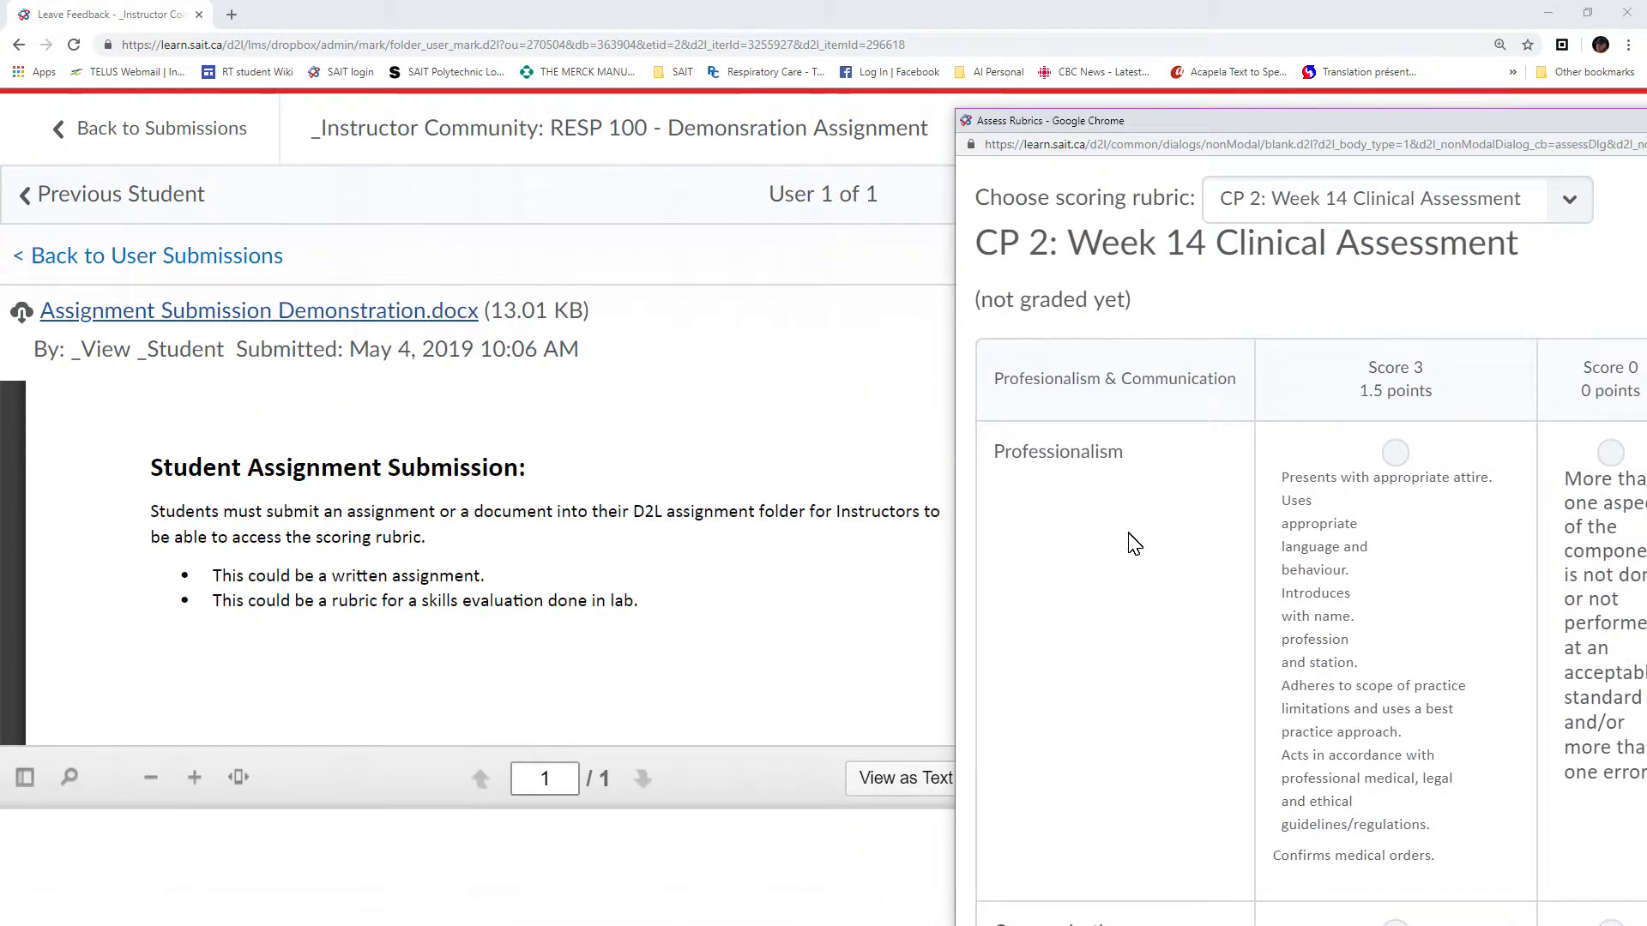
scroll(1132, 542, down, 3)
scroll(1132, 542, up, 1)
scroll(1132, 542, up, 3)
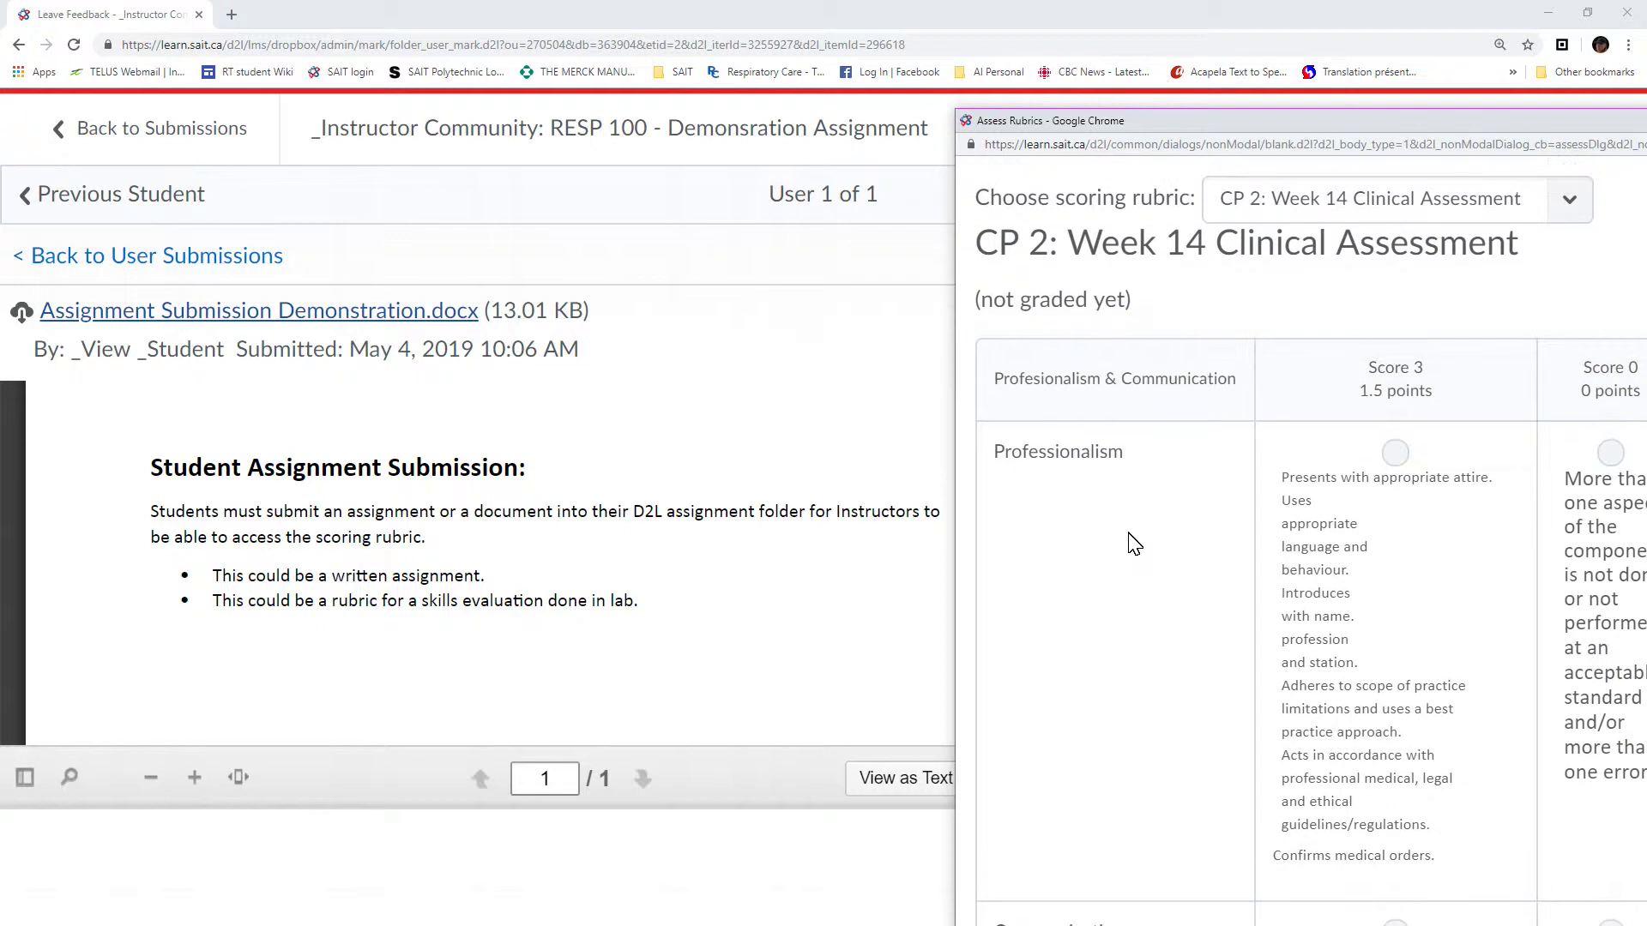
- Maximize the rubric window and rate both Professionalism and Communication at Score 3 (1.5 points each)
drag(1451, 114, 1129, 119)
click(1445, 127)
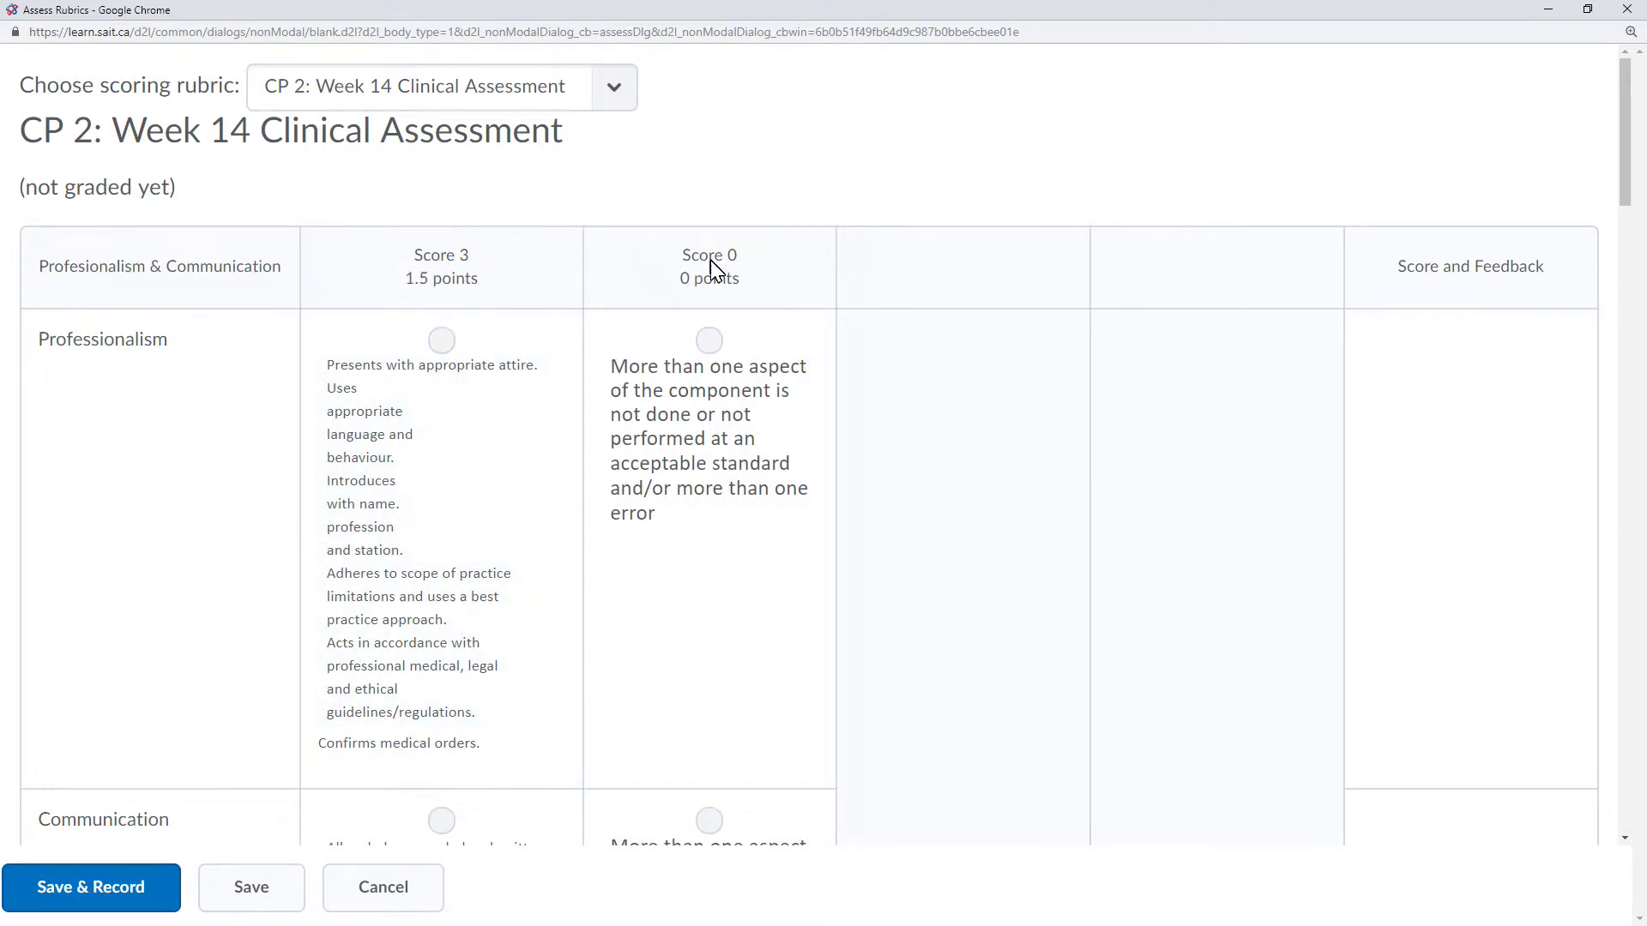
click(441, 340)
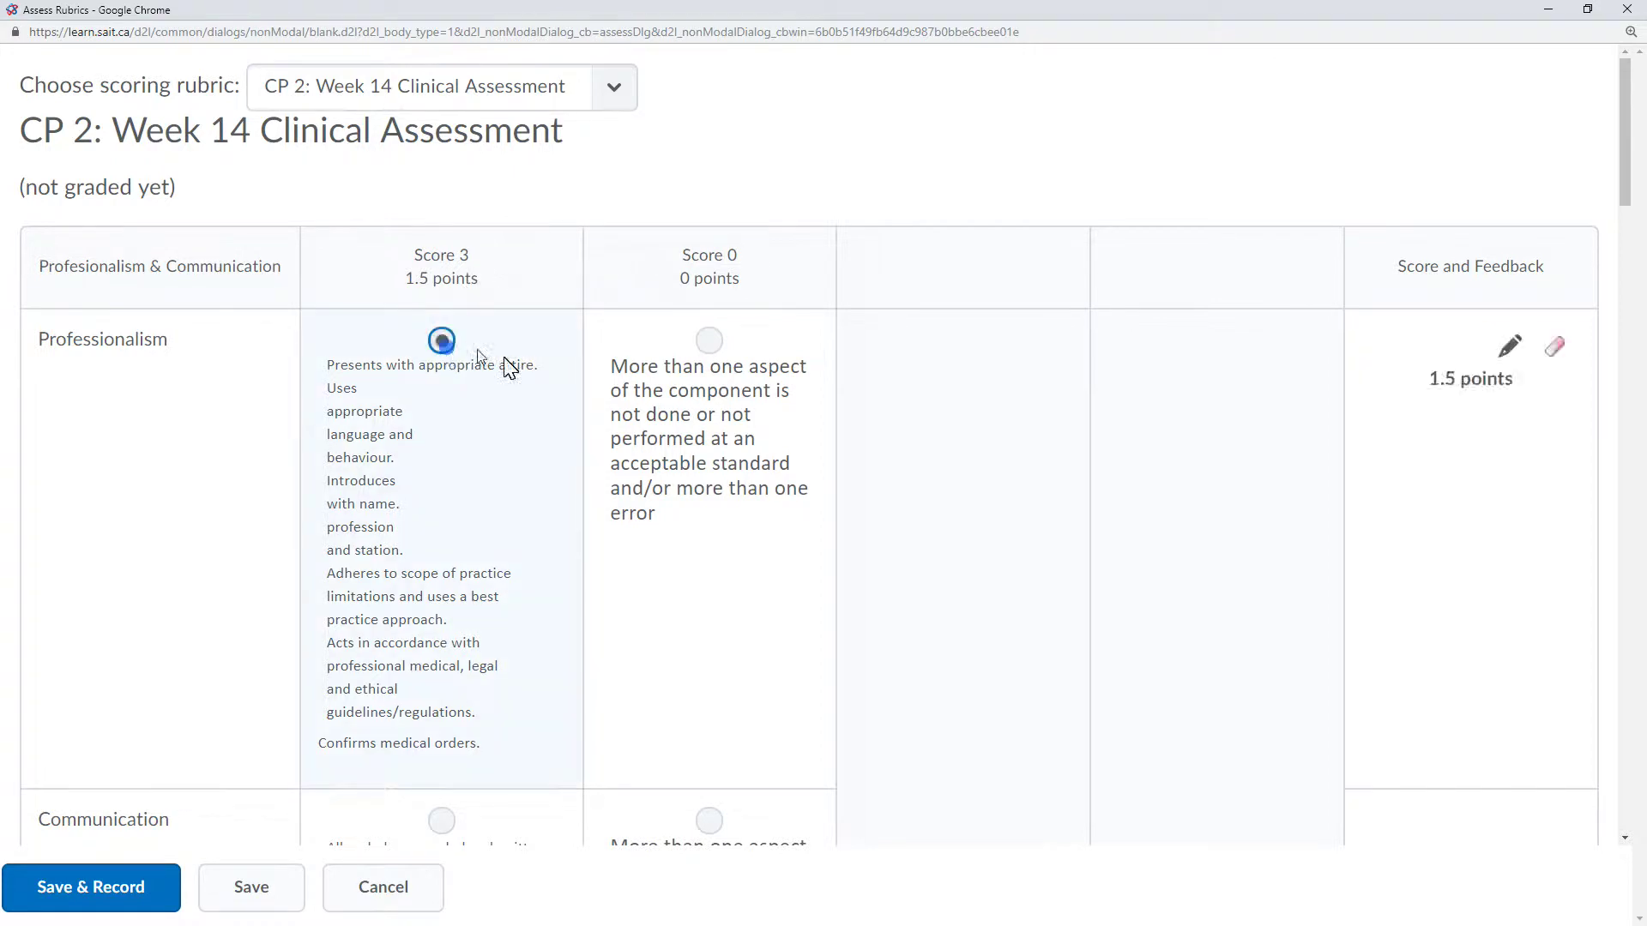
scroll(684, 473, down, 4)
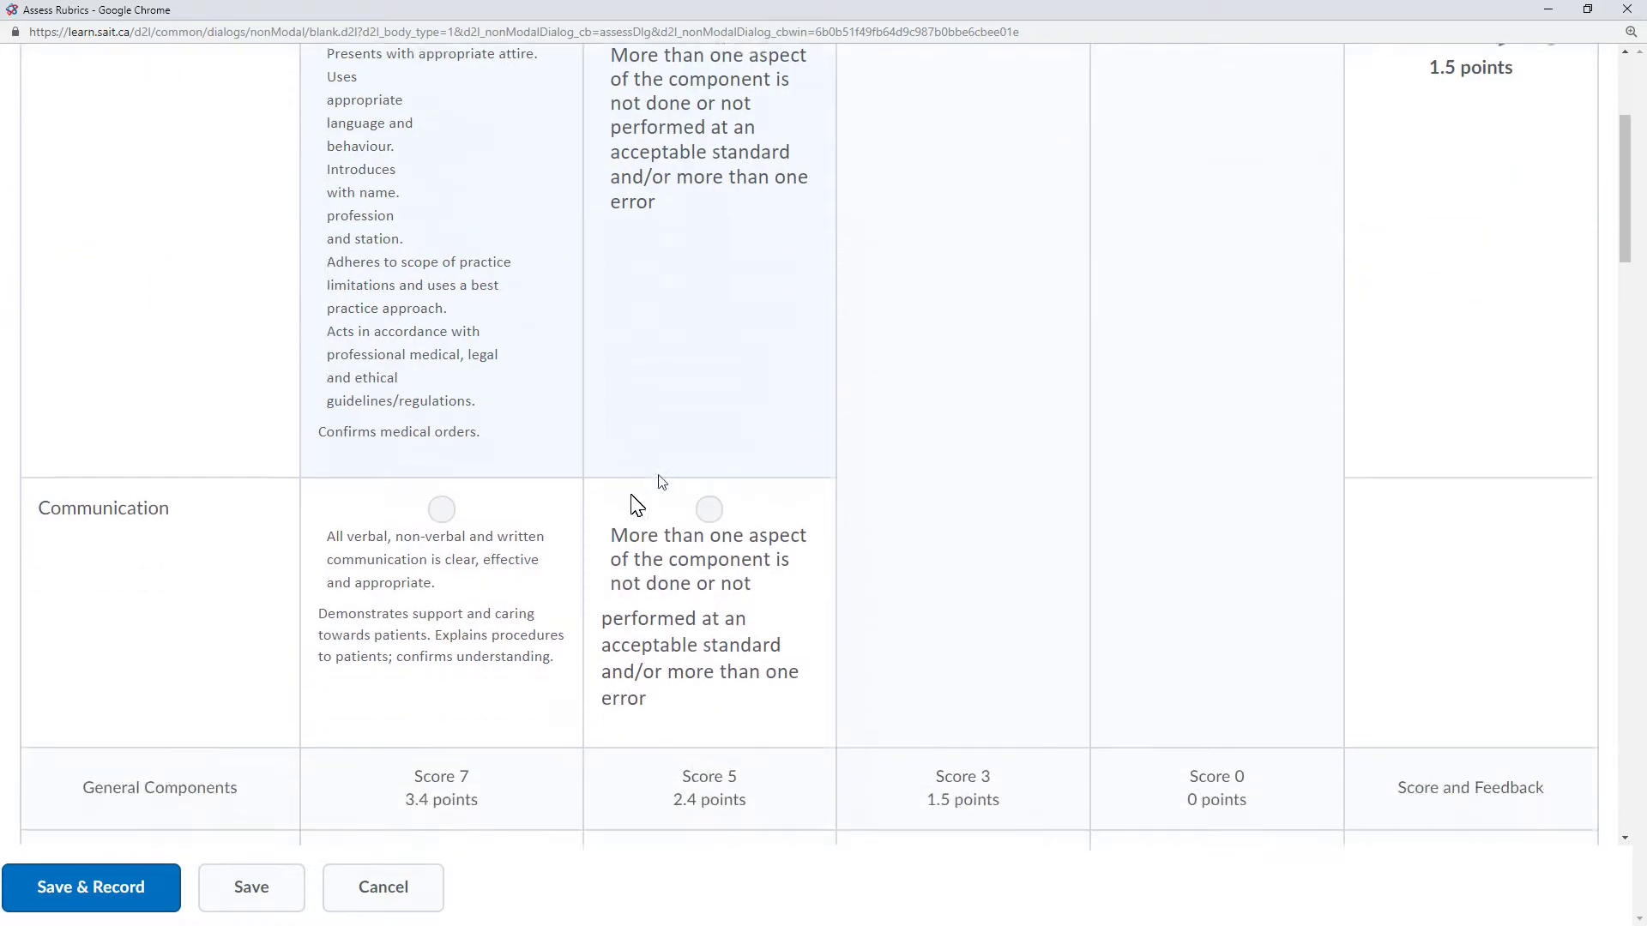
click(442, 478)
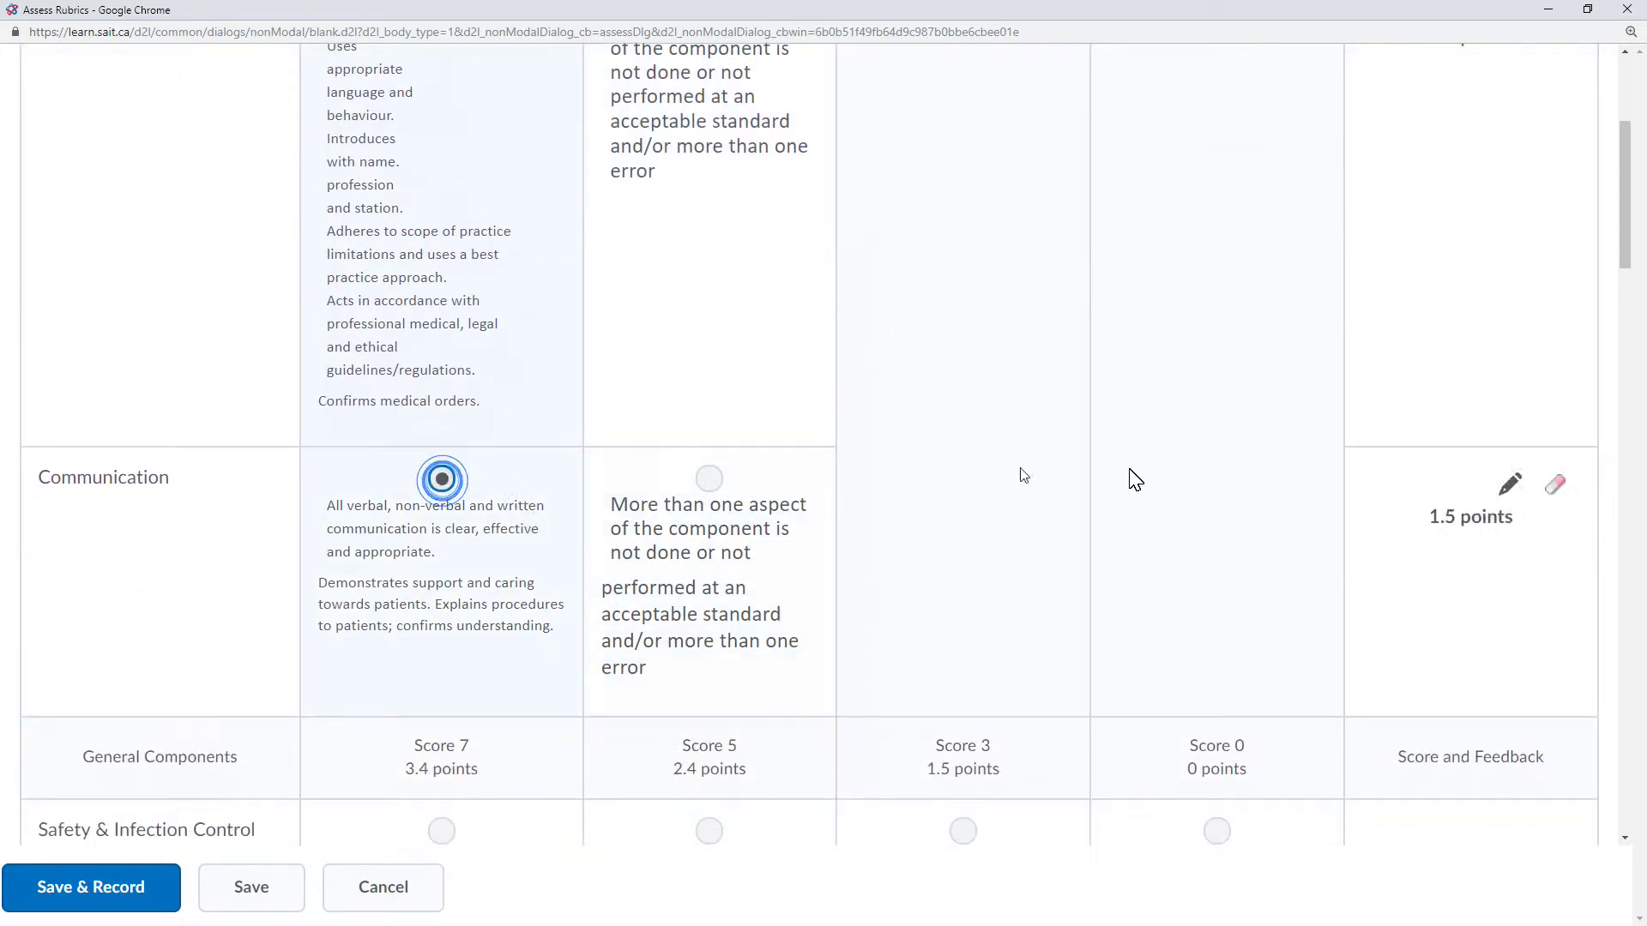
- Add the feedback "Student gave good feedback and verbal communication with the patient." to the Communication criterion and save it
click(1511, 487)
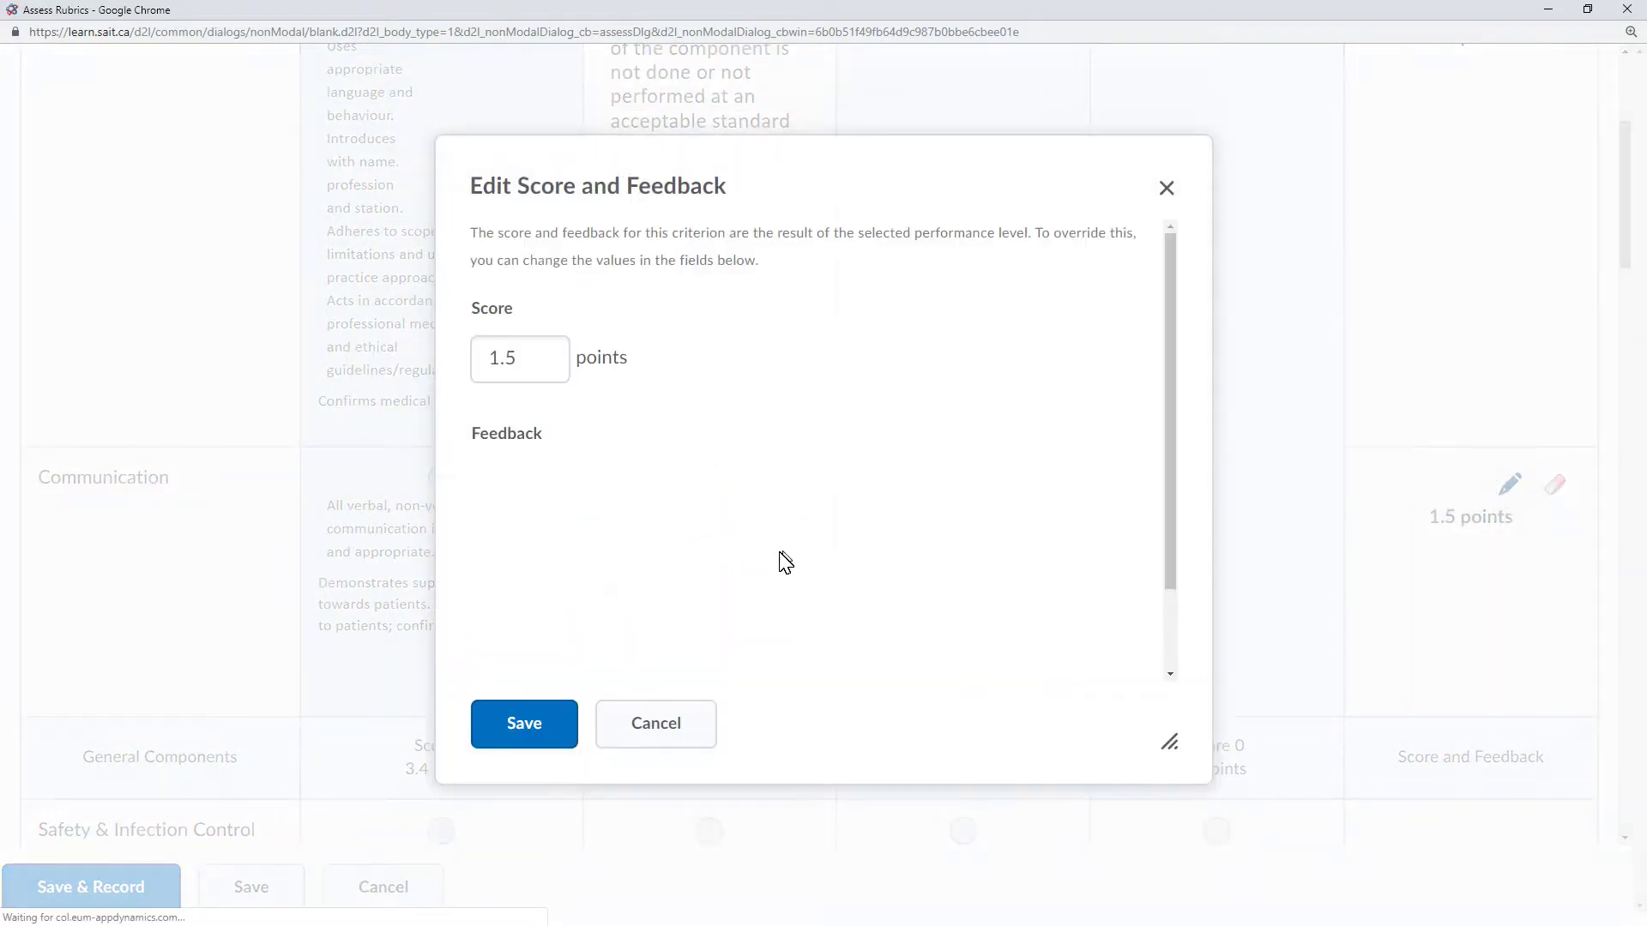
click(684, 512)
click(617, 573)
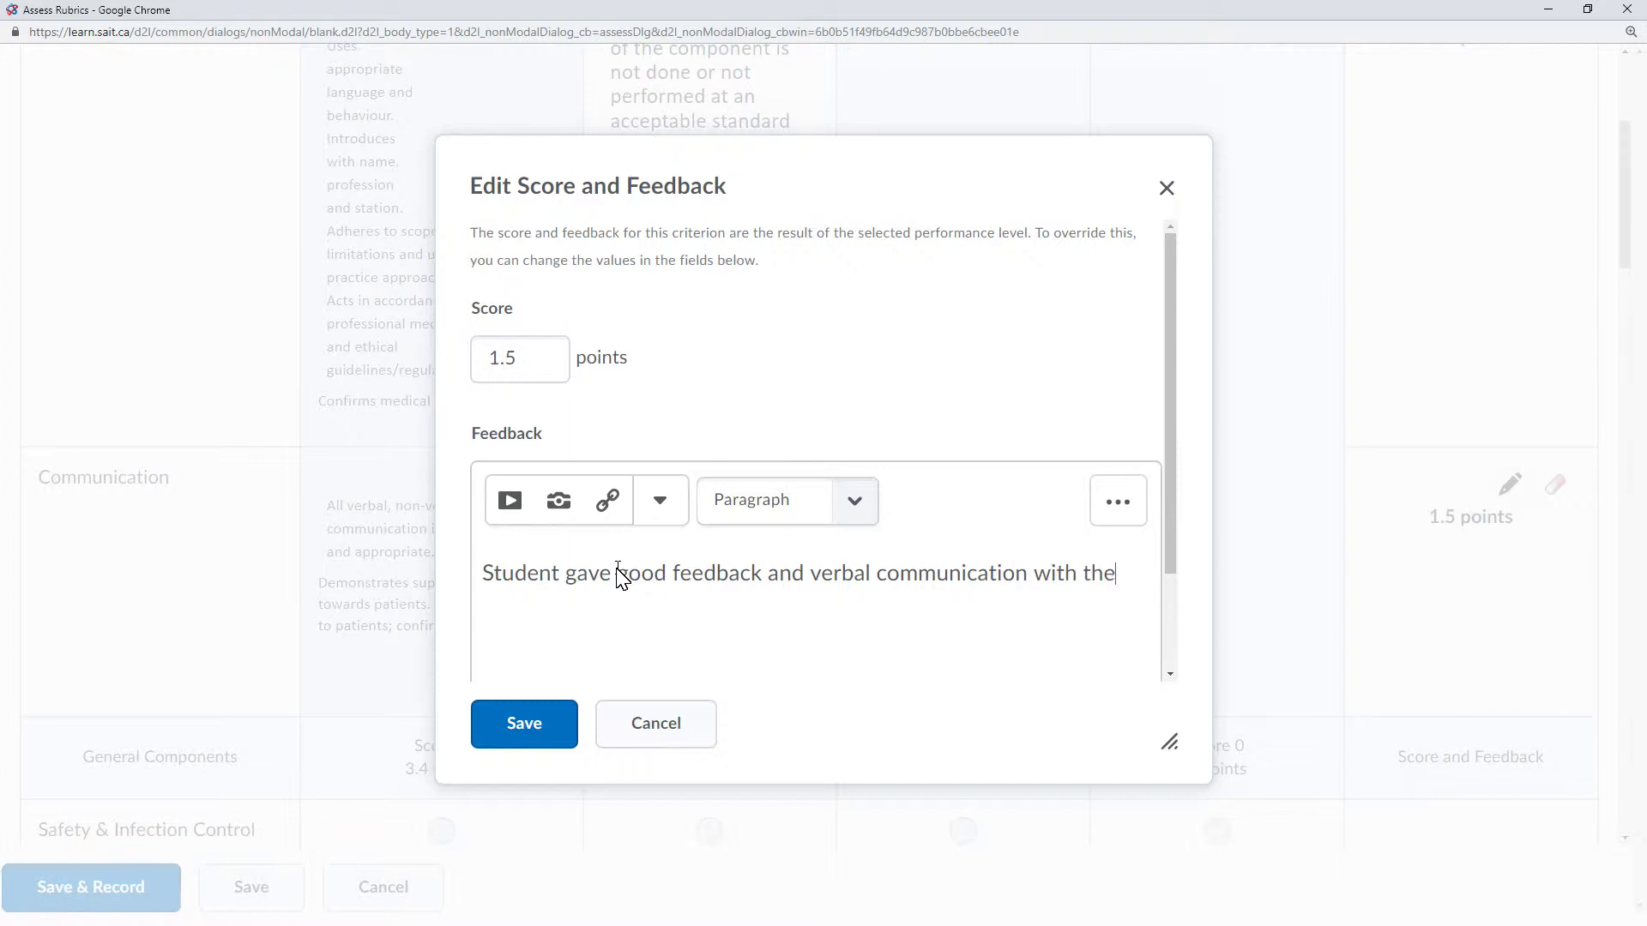
text(tie)
click(532, 718)
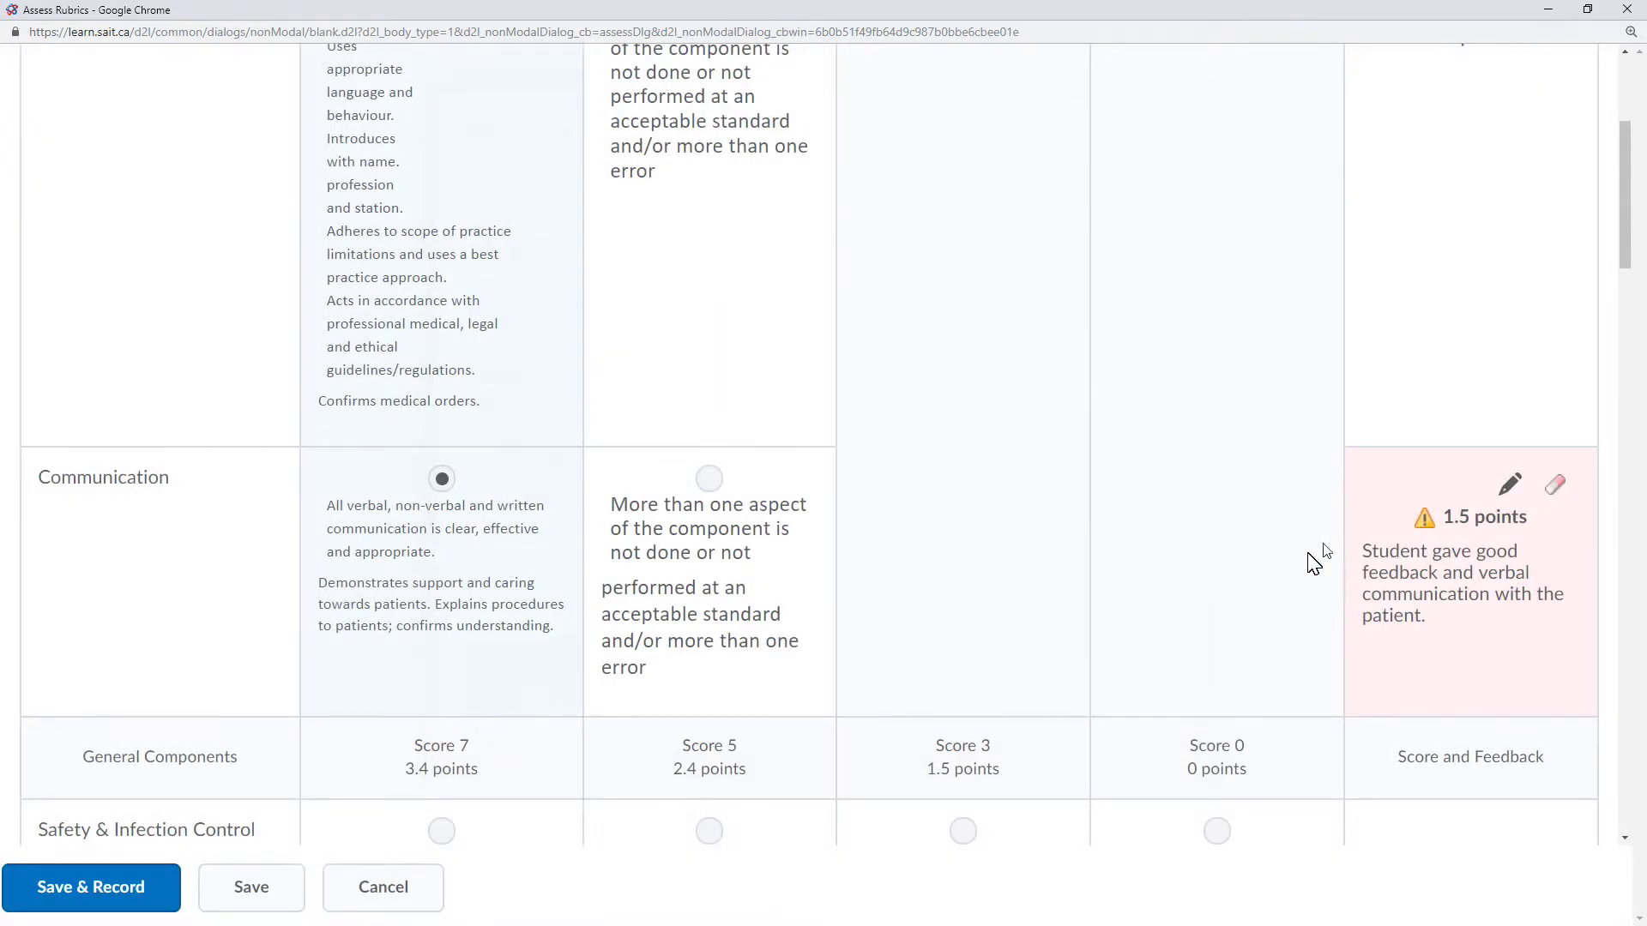
- Rate Safety & Infection Control at Score 7 (3.4 points) and Equipment & Technical at Score 5 (2.4 points)
scroll(1265, 572, down, 1)
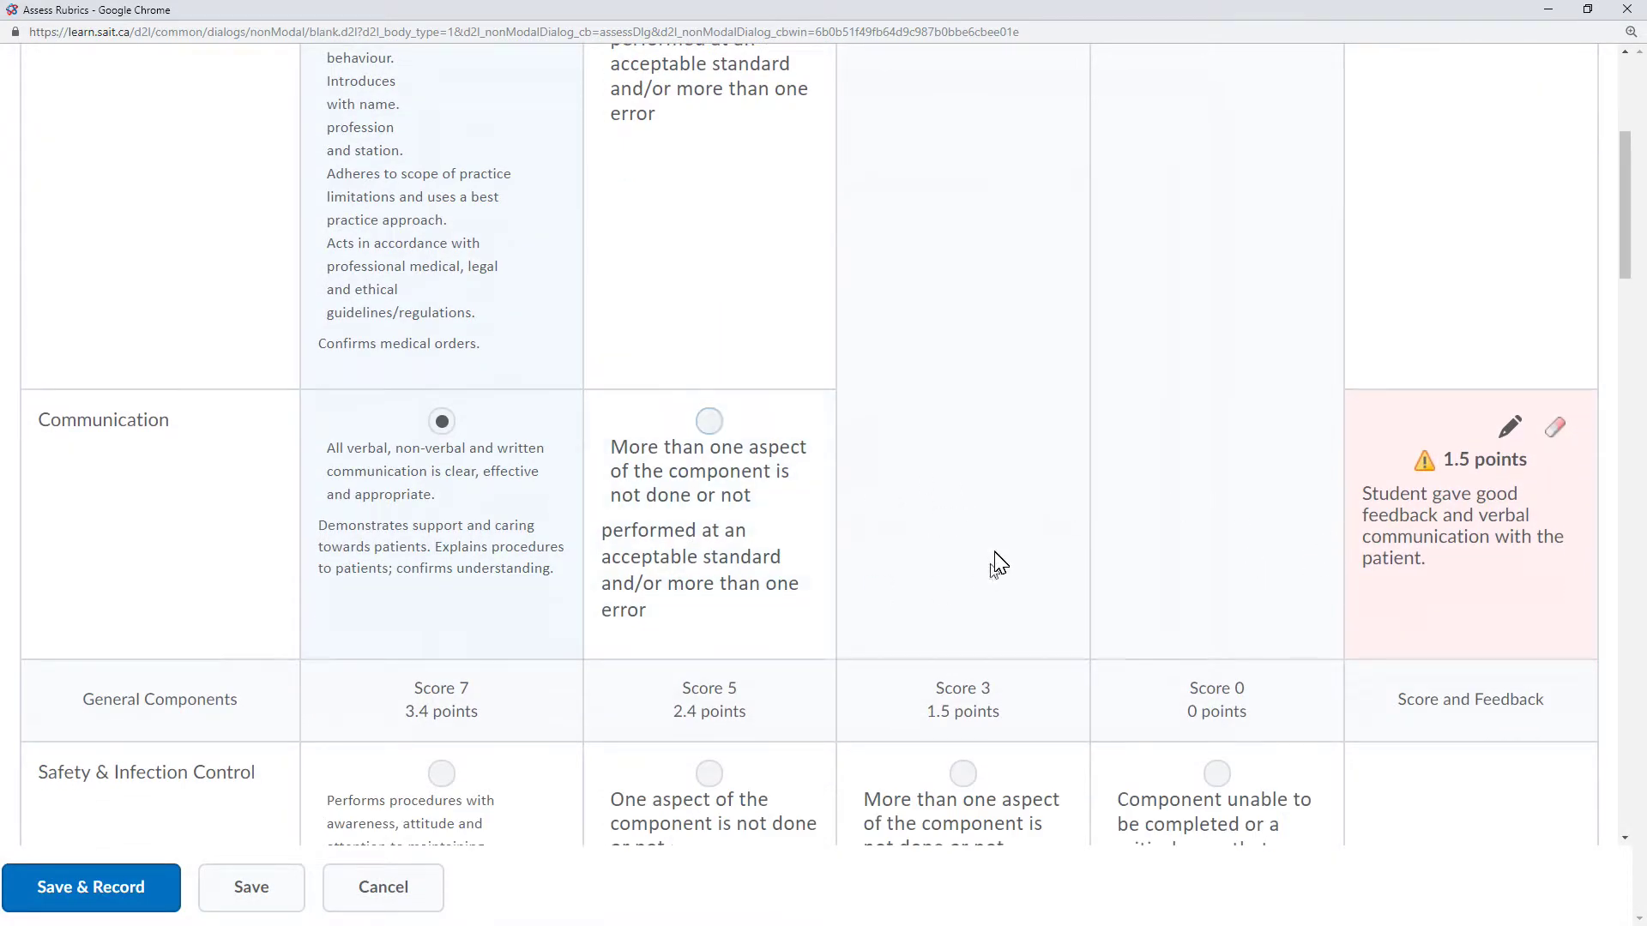
scroll(1022, 515, down, 5)
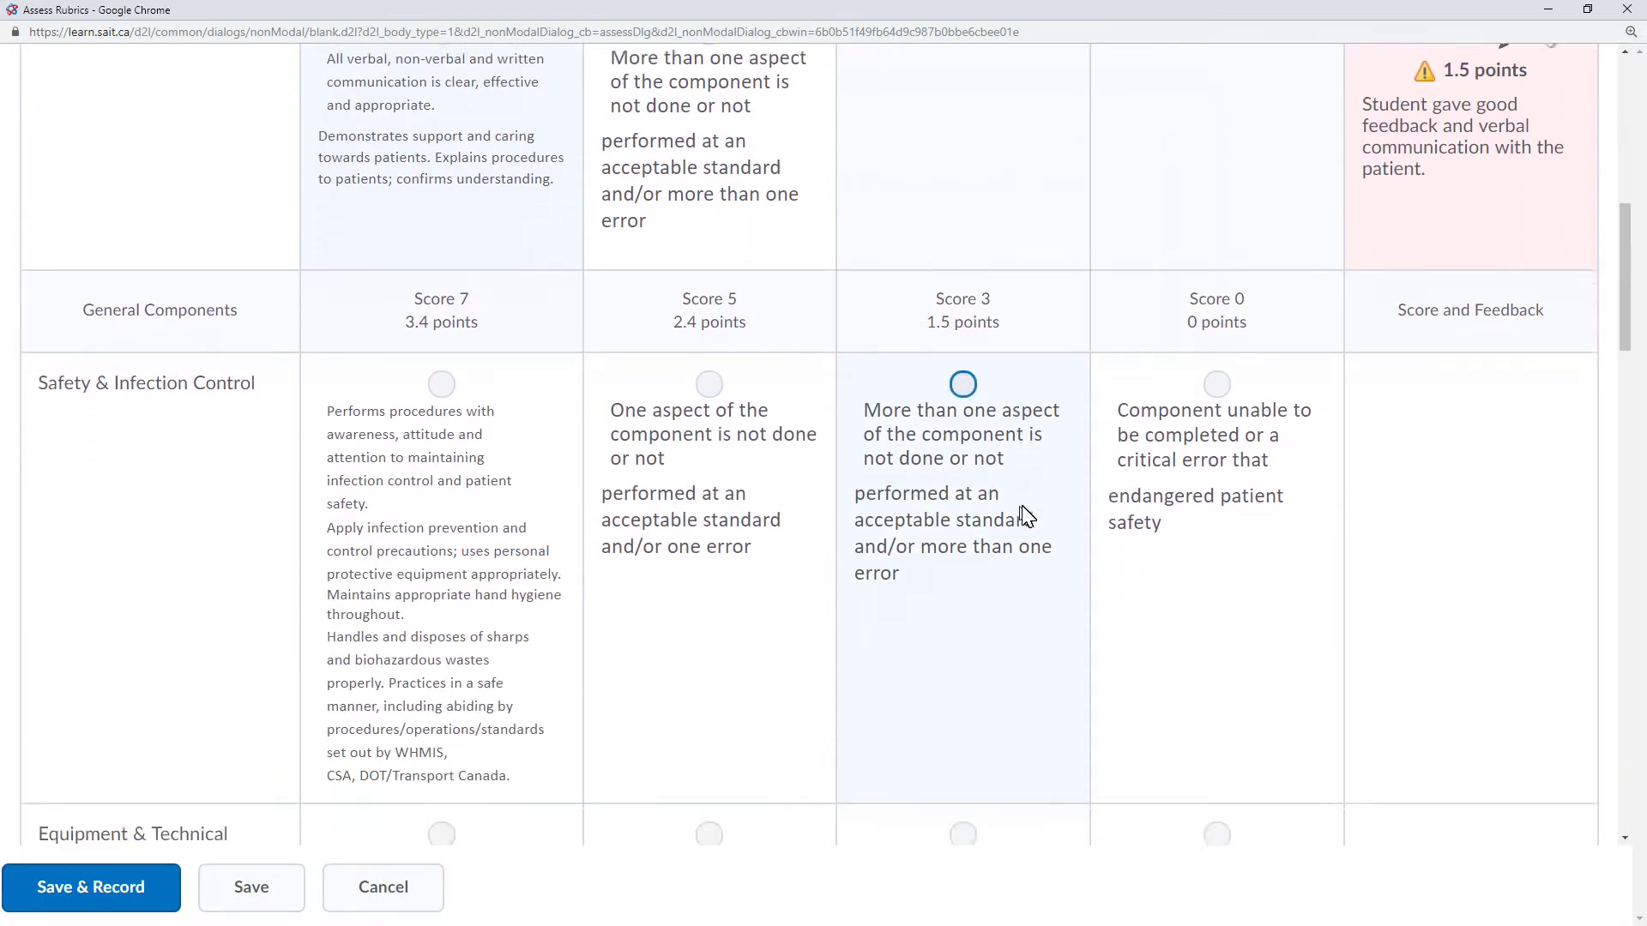
scroll(1027, 514, down, 1)
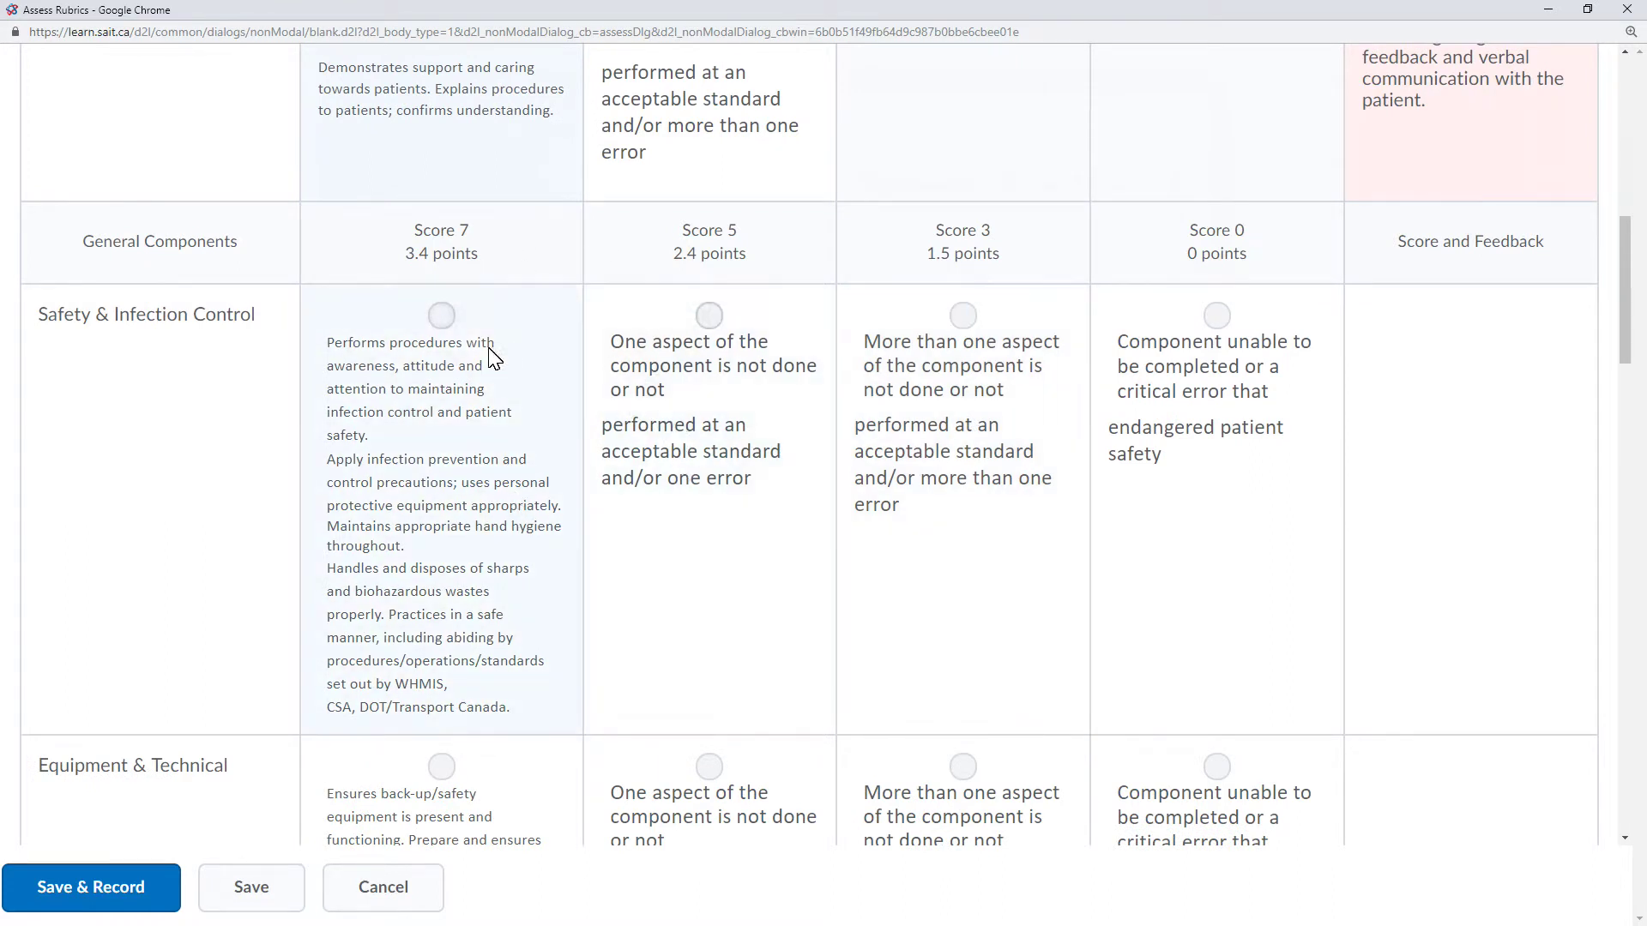
click(441, 315)
scroll(1027, 486, down, 1)
scroll(1027, 487, down, 3)
click(709, 481)
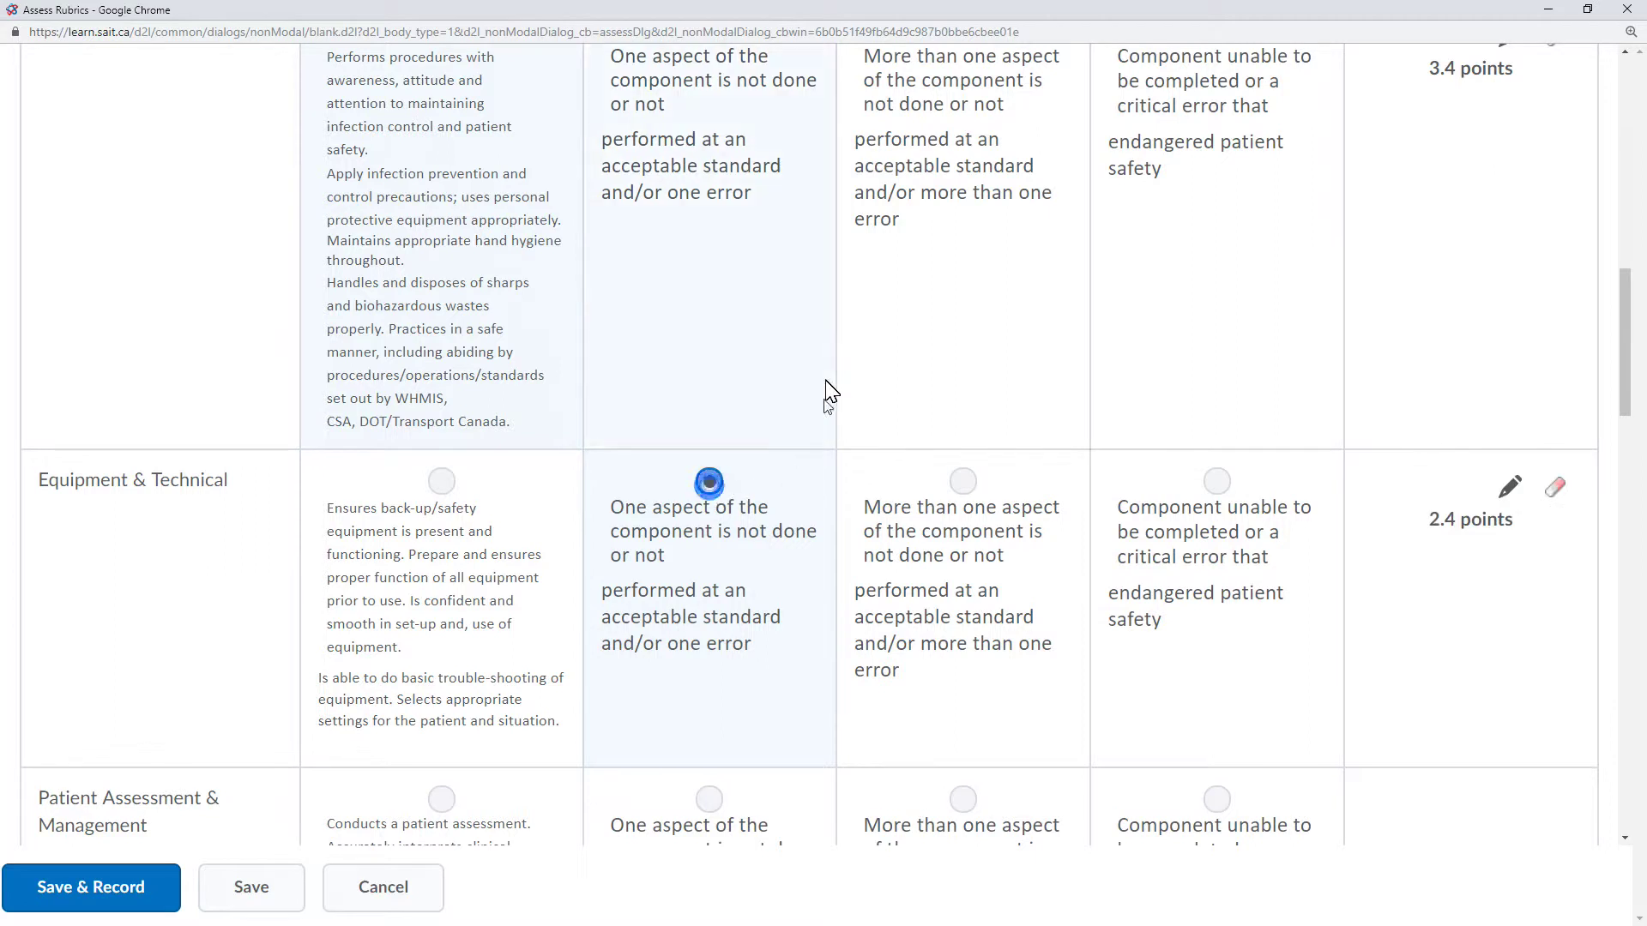
- Save the feedback "this was very well done." for the Equipment & Technical criterion
scroll(652, 541, down, 1)
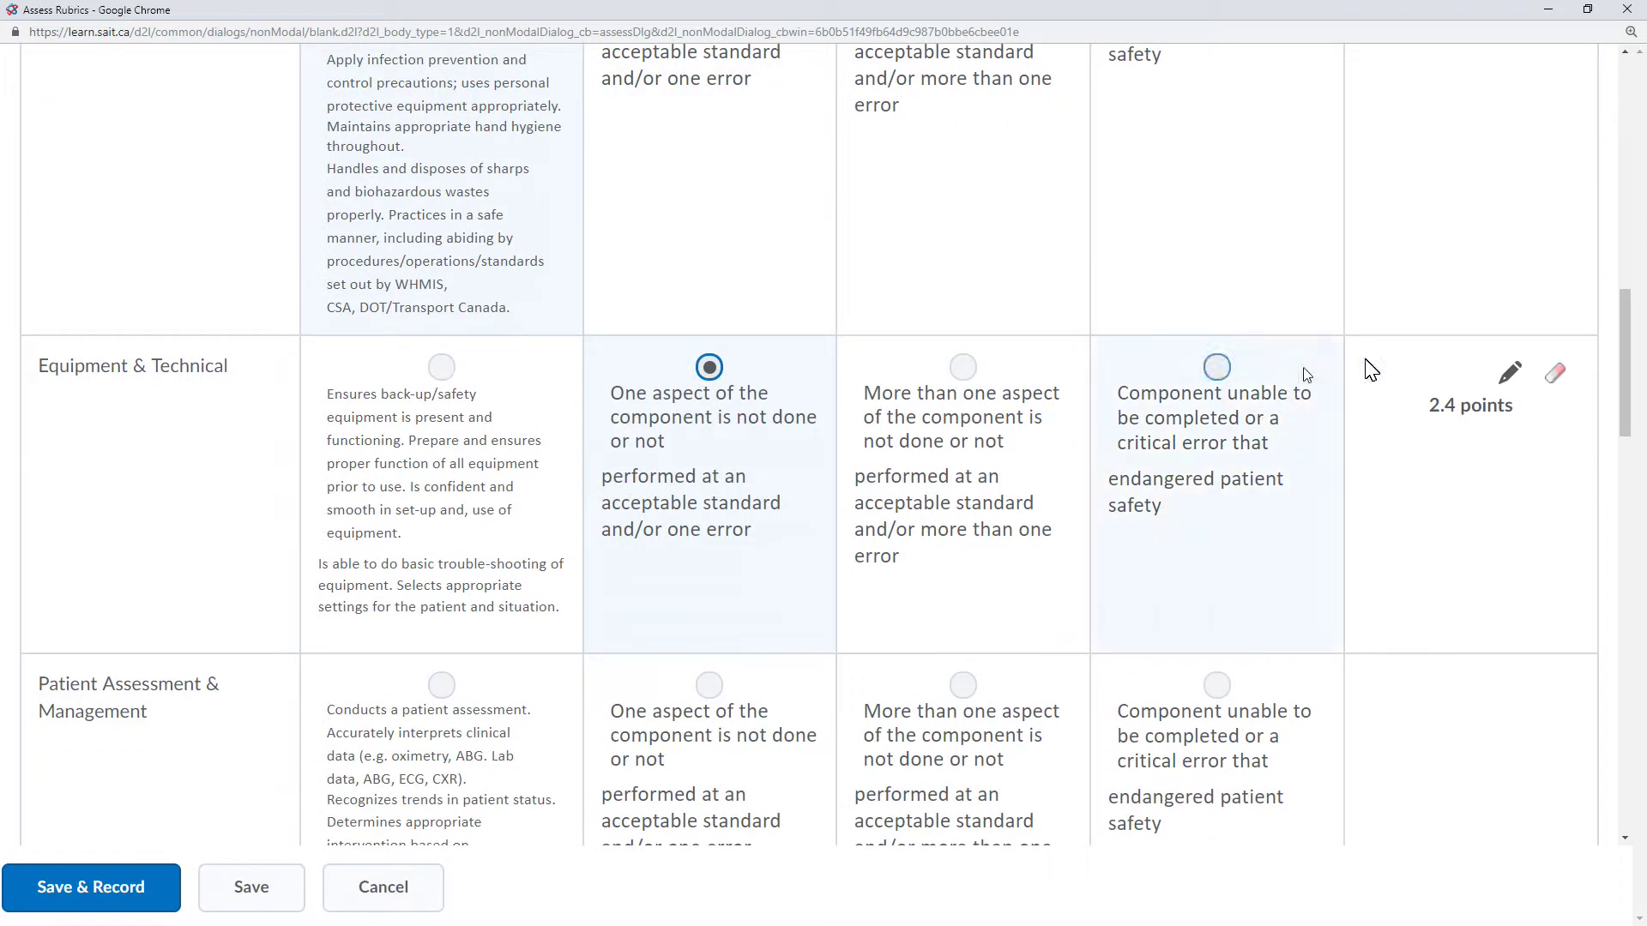
click(1511, 378)
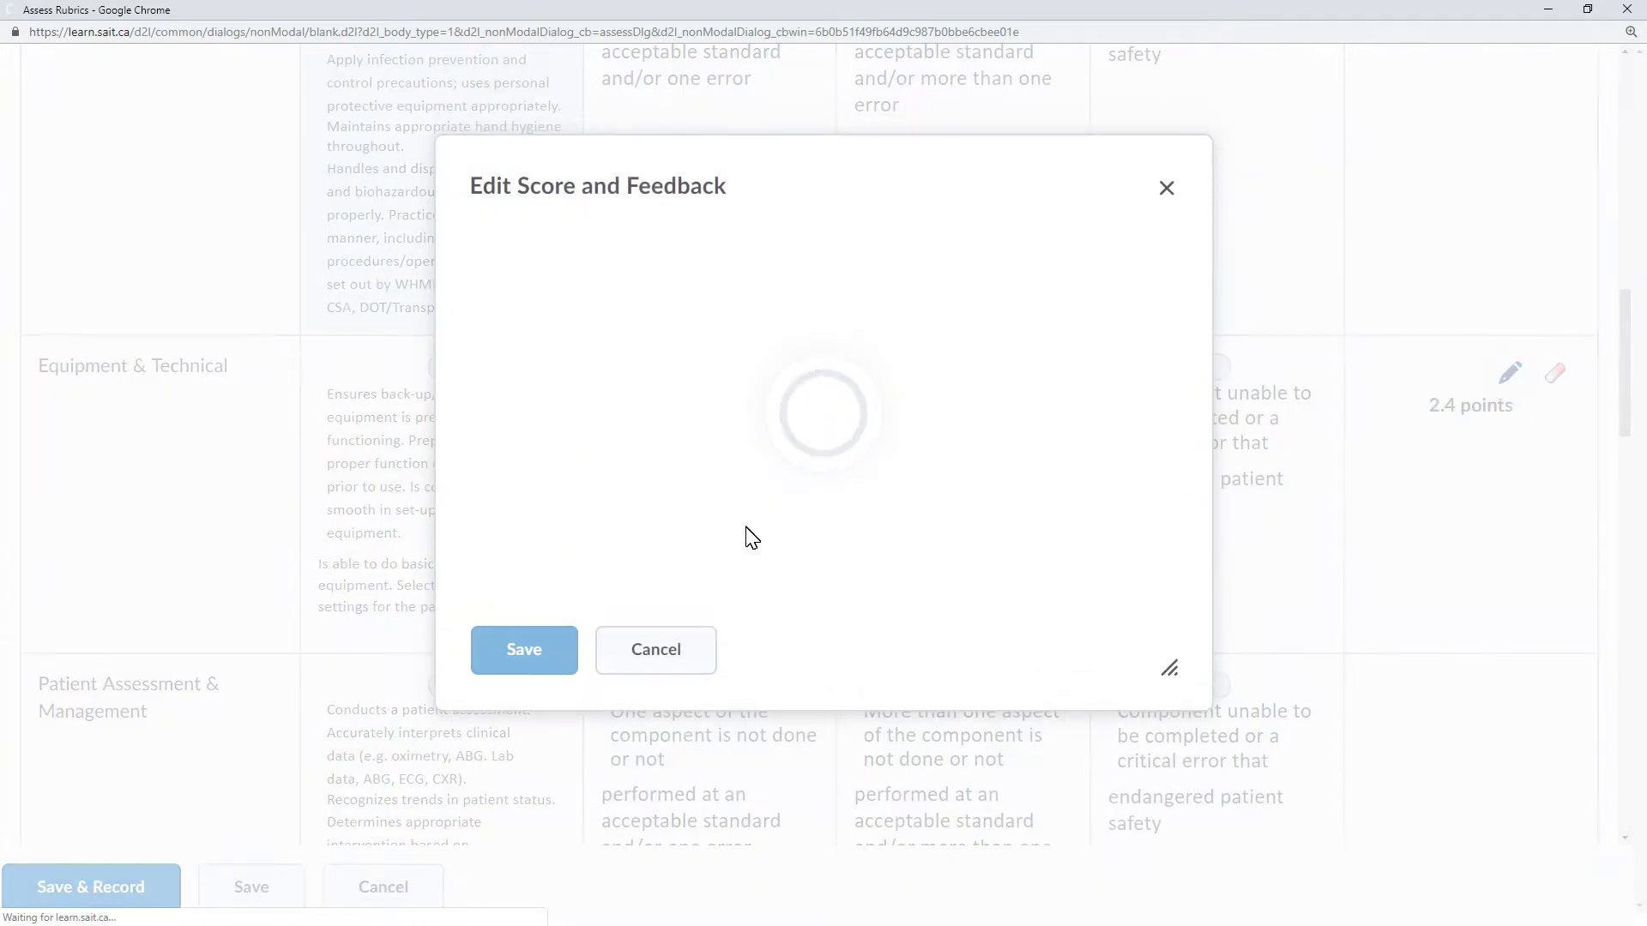
click(593, 560)
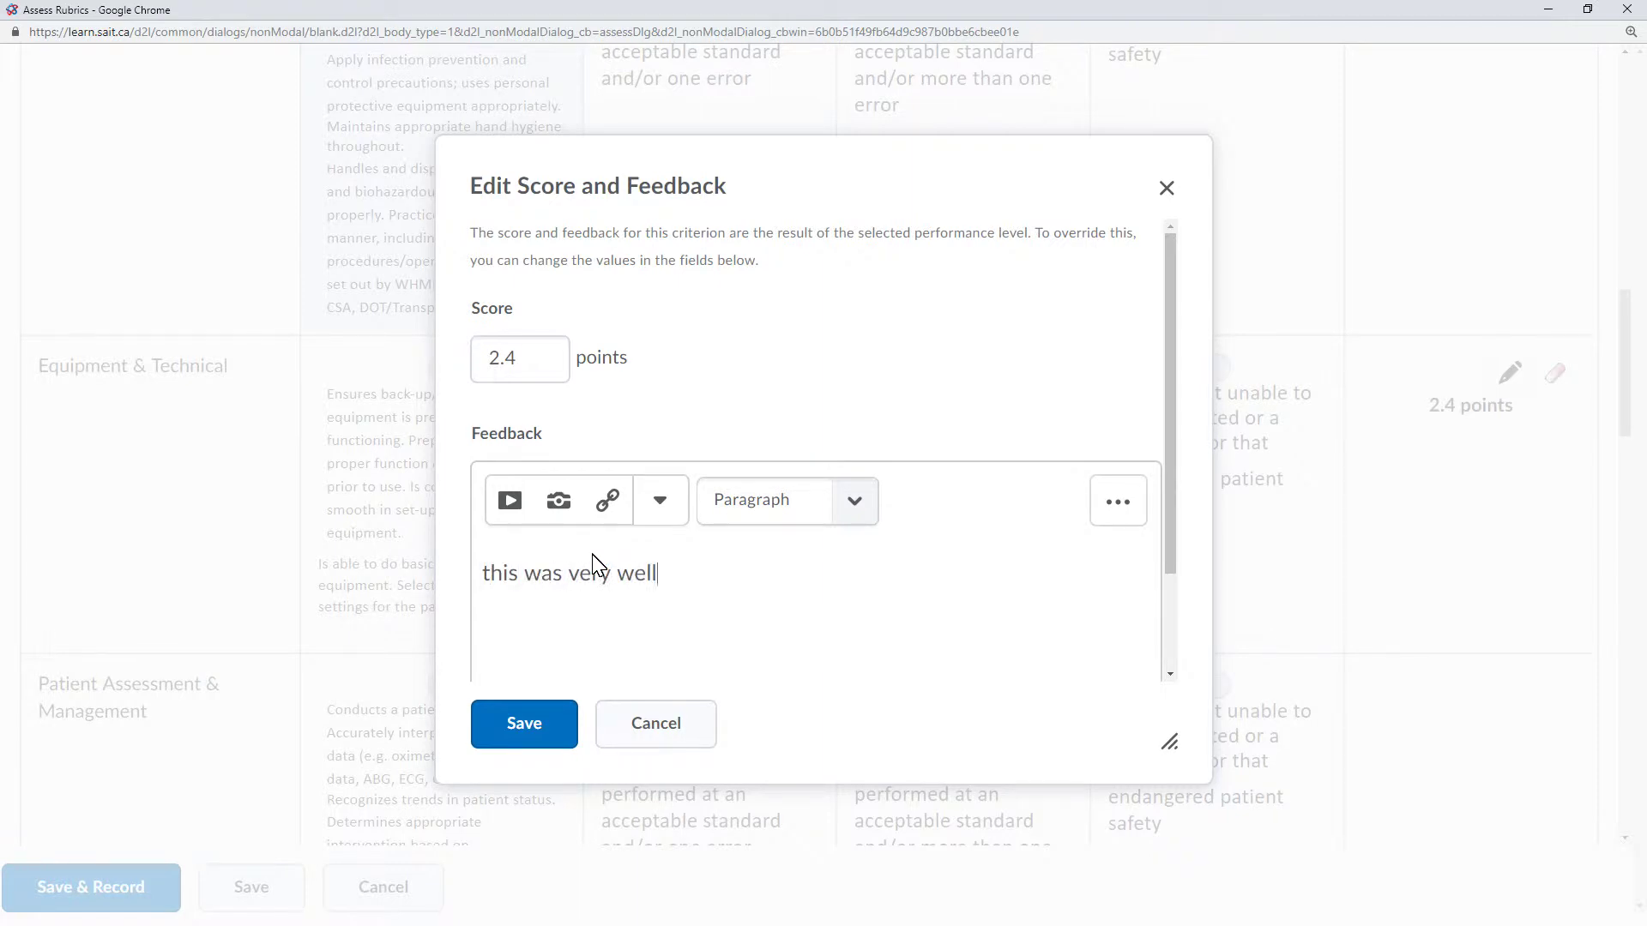
click(514, 719)
- Rate Patient Assessment & Management at Score 5 (2.4 points) and save the feedback "Student did not start therapy quickly."
scroll(809, 570, down, 4)
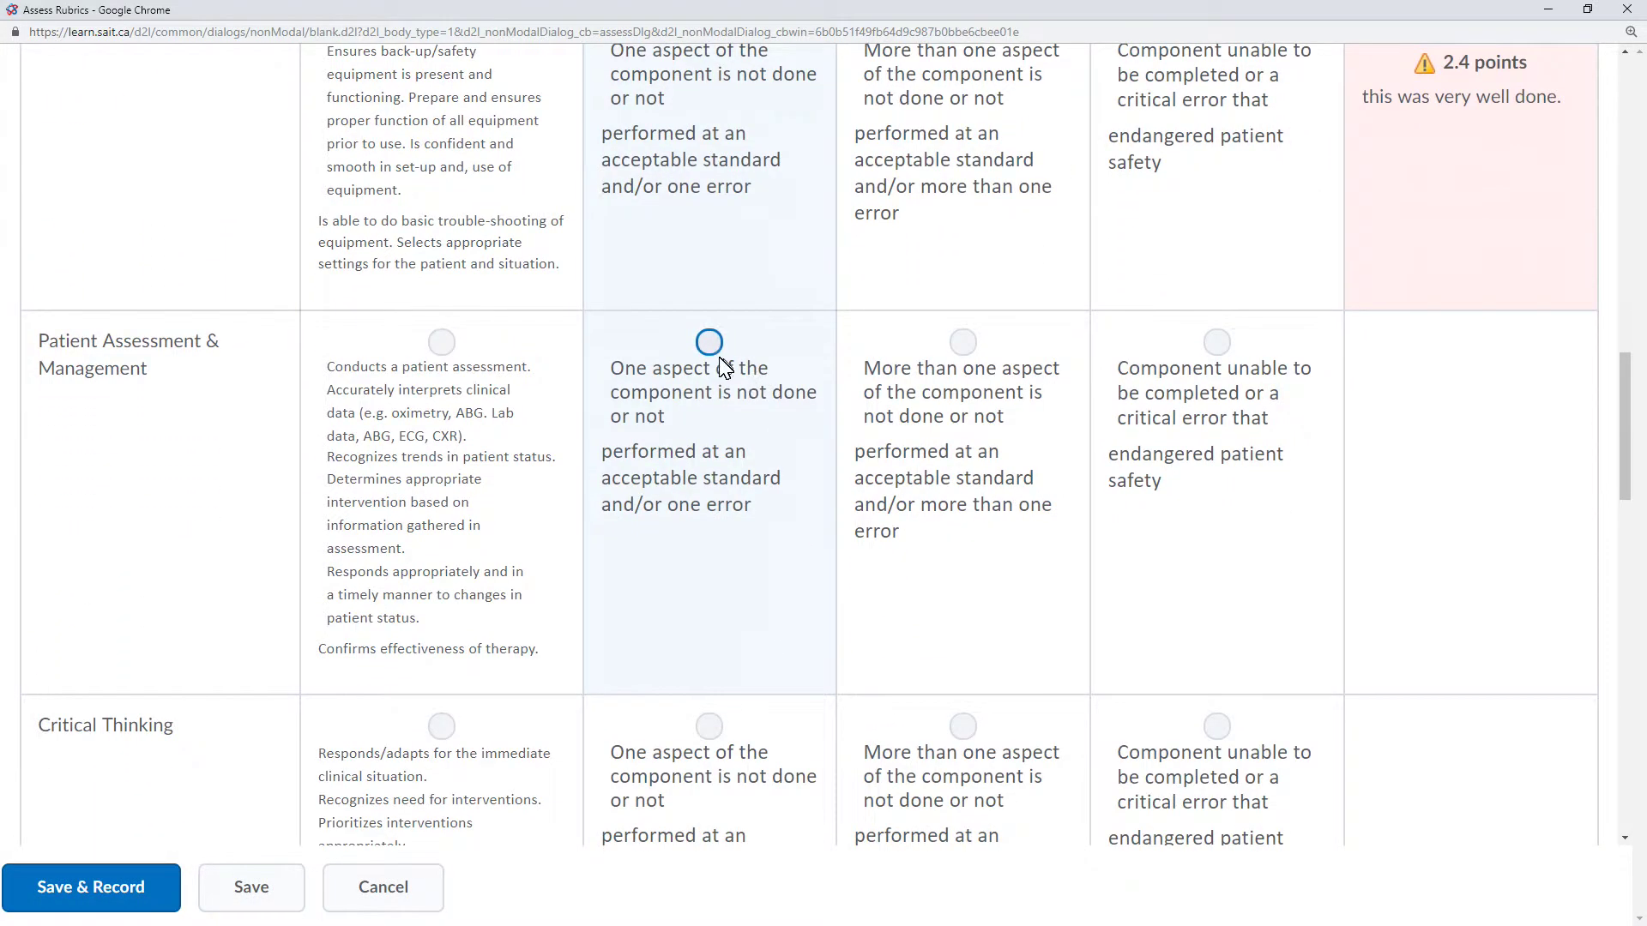
click(709, 342)
click(1507, 346)
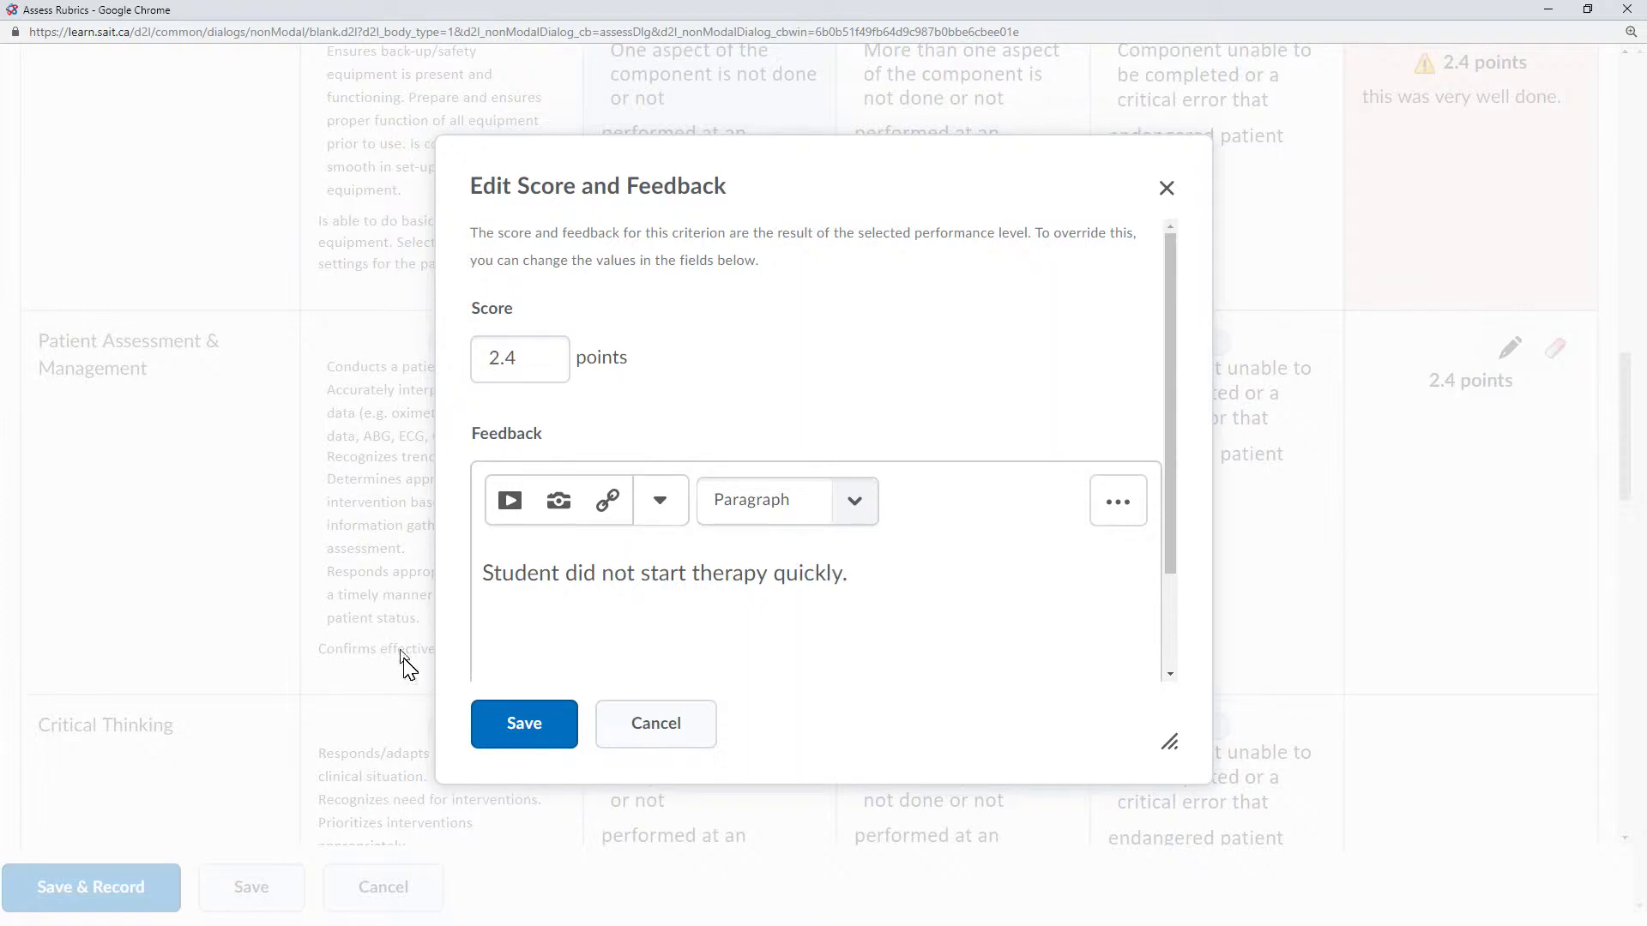
click(493, 716)
- Rate Critical Thinking at Score 5 (2.4 points) and the SBAR report criterion at Score 7 (3.4 points)
scroll(635, 485, down, 1)
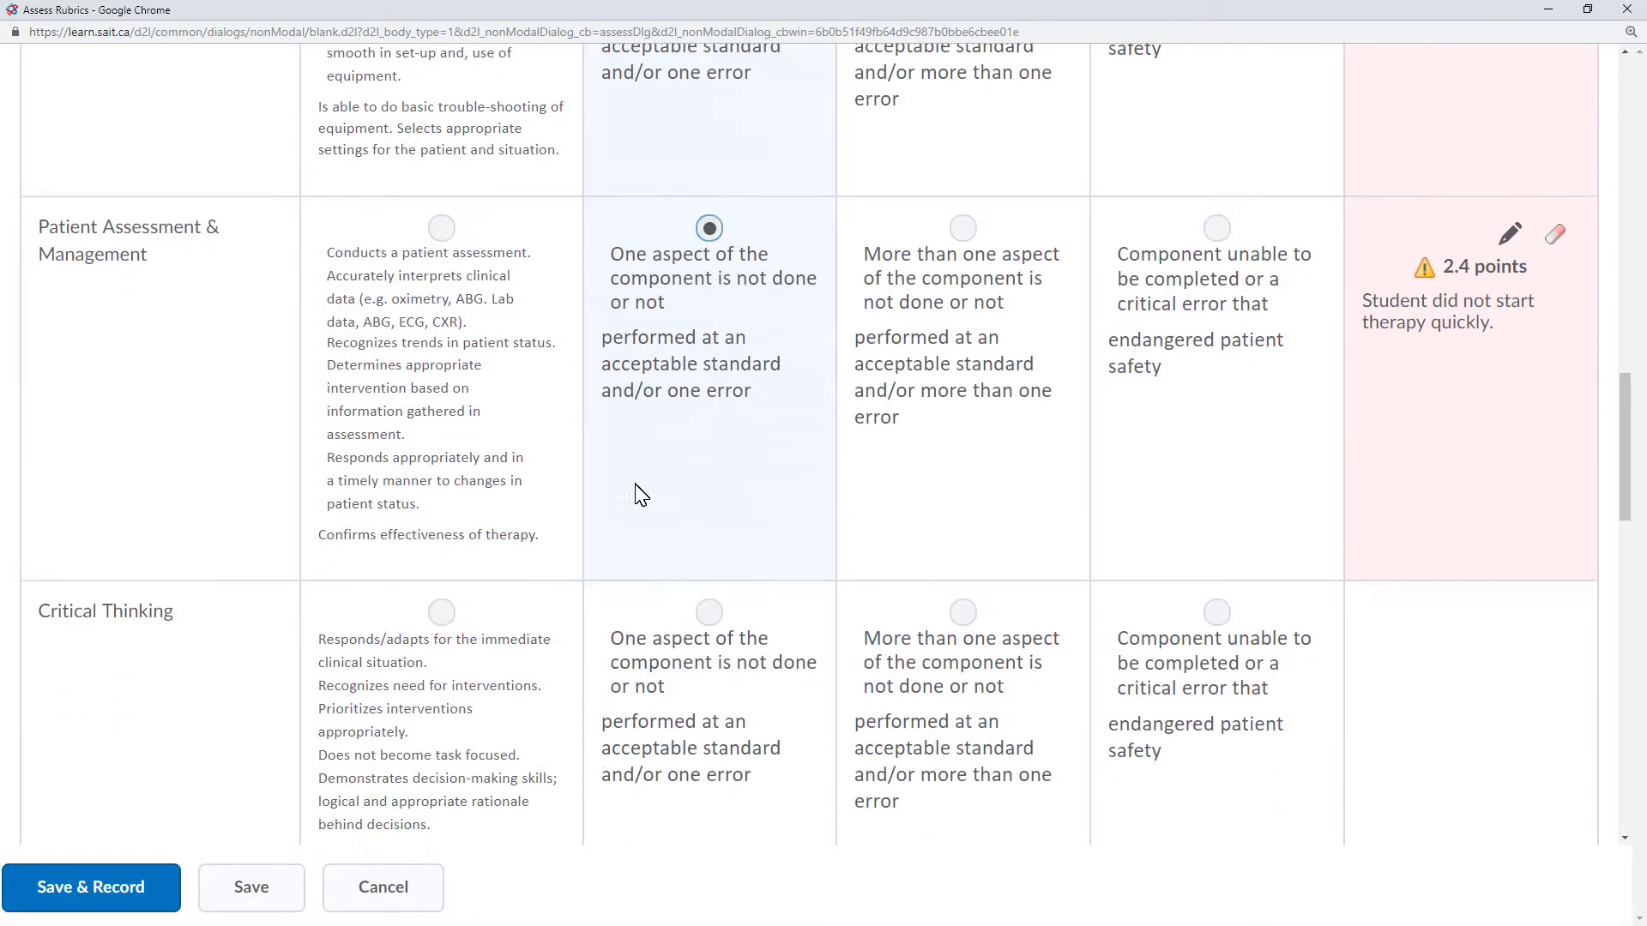
scroll(639, 489, down, 1)
click(709, 497)
scroll(776, 506, down, 1)
scroll(777, 507, down, 3)
click(449, 383)
- Rate Skill 1 under Skill Components at Score 7 (20 points), completed with no errors
scroll(544, 417, down, 4)
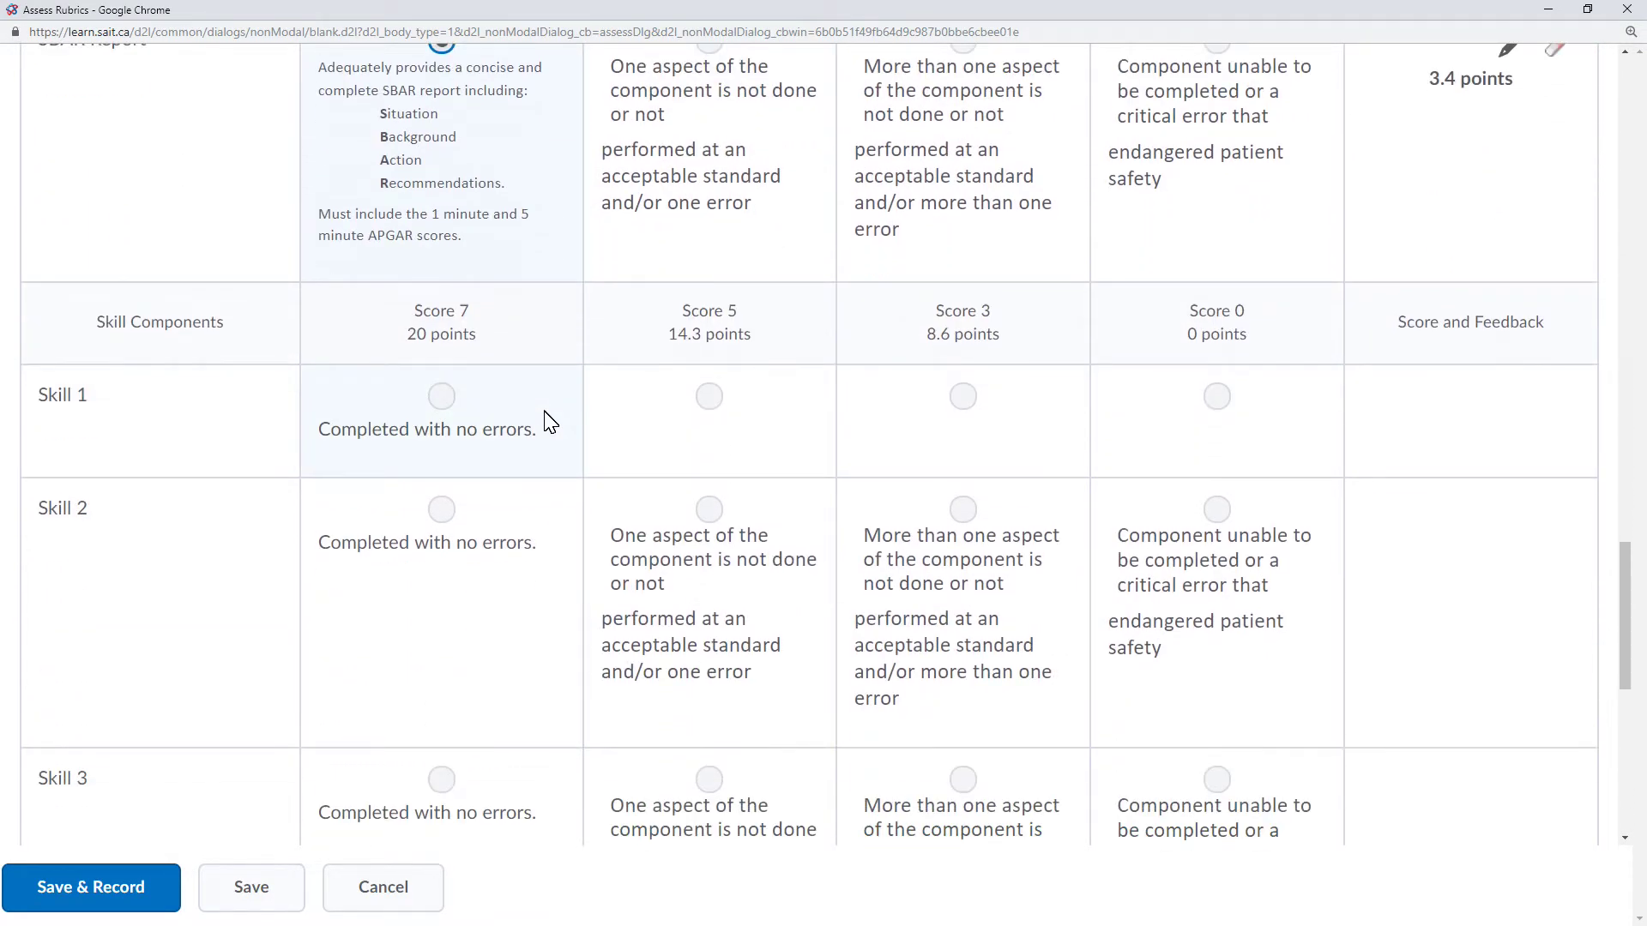
click(443, 399)
scroll(542, 393, down, 2)
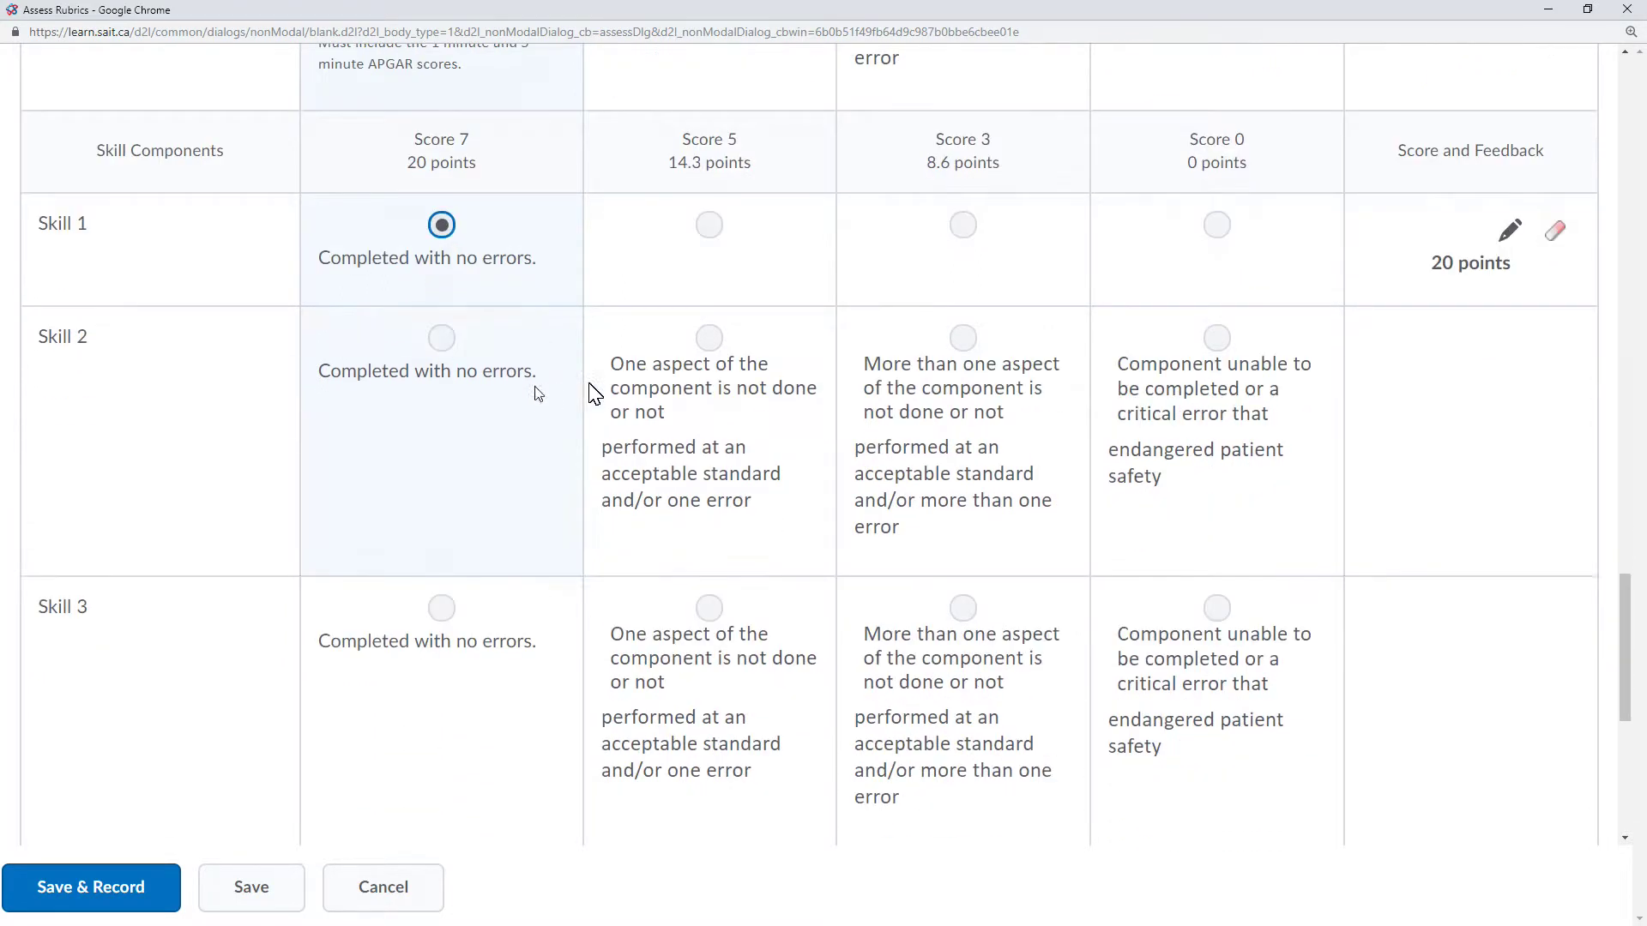
- Rate Skill 2, Skill 3 and Skill 4 under Skill Components at Score 5 (14.3 points each)
click(709, 343)
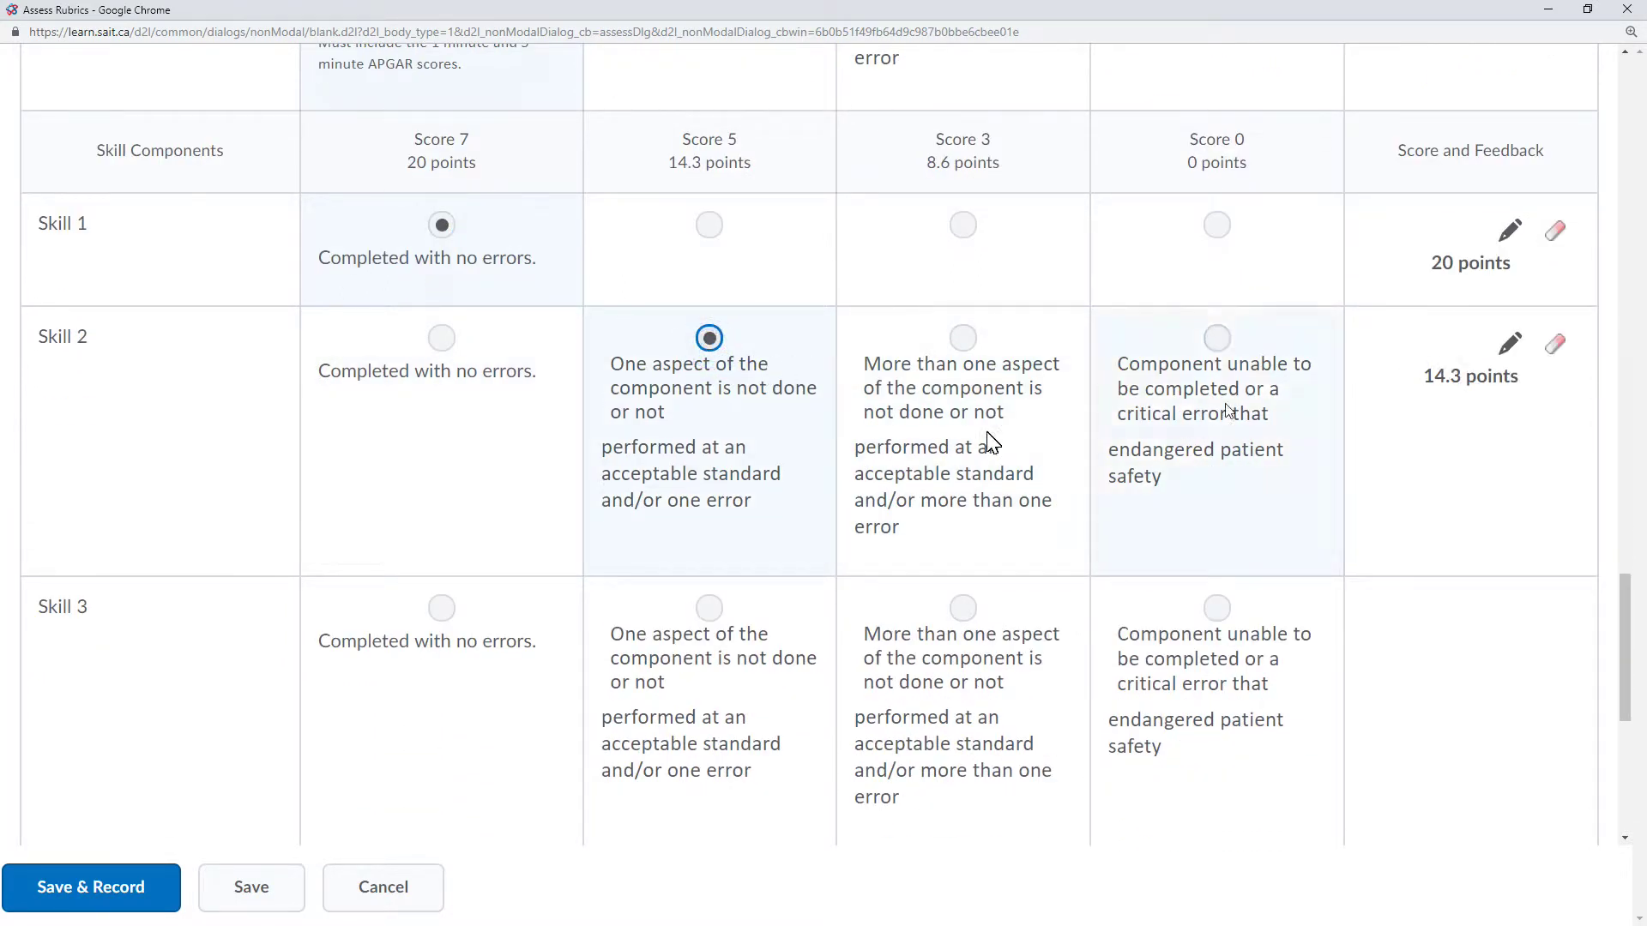
scroll(832, 448, down, 1)
scroll(834, 448, down, 1)
click(710, 434)
scroll(838, 397, down, 3)
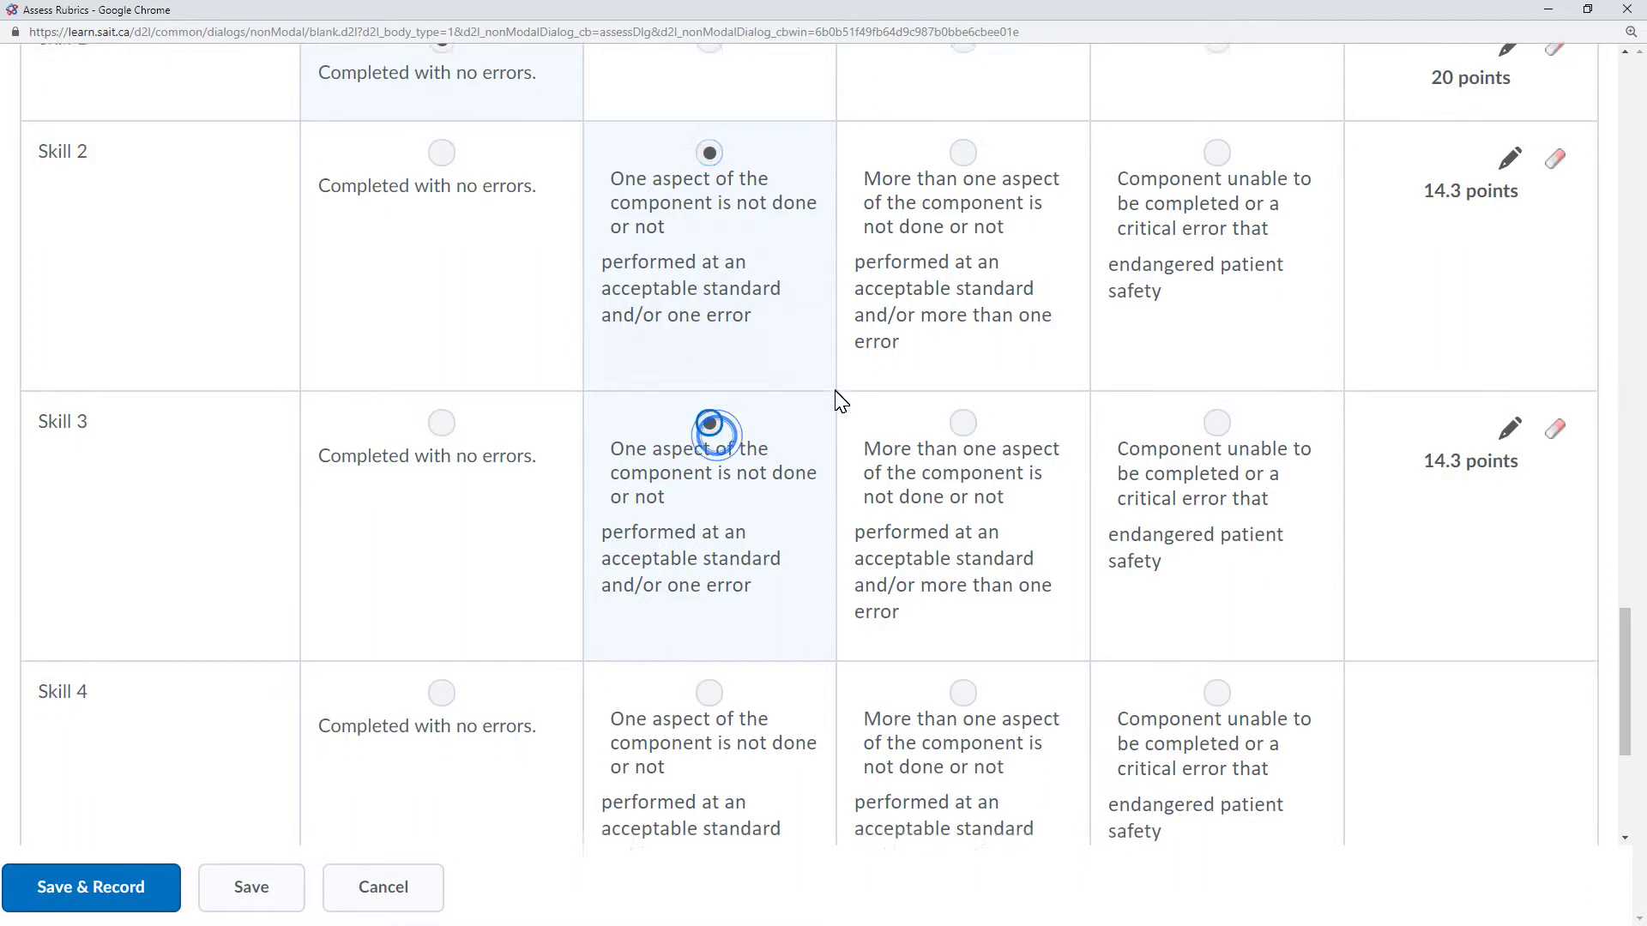
click(708, 420)
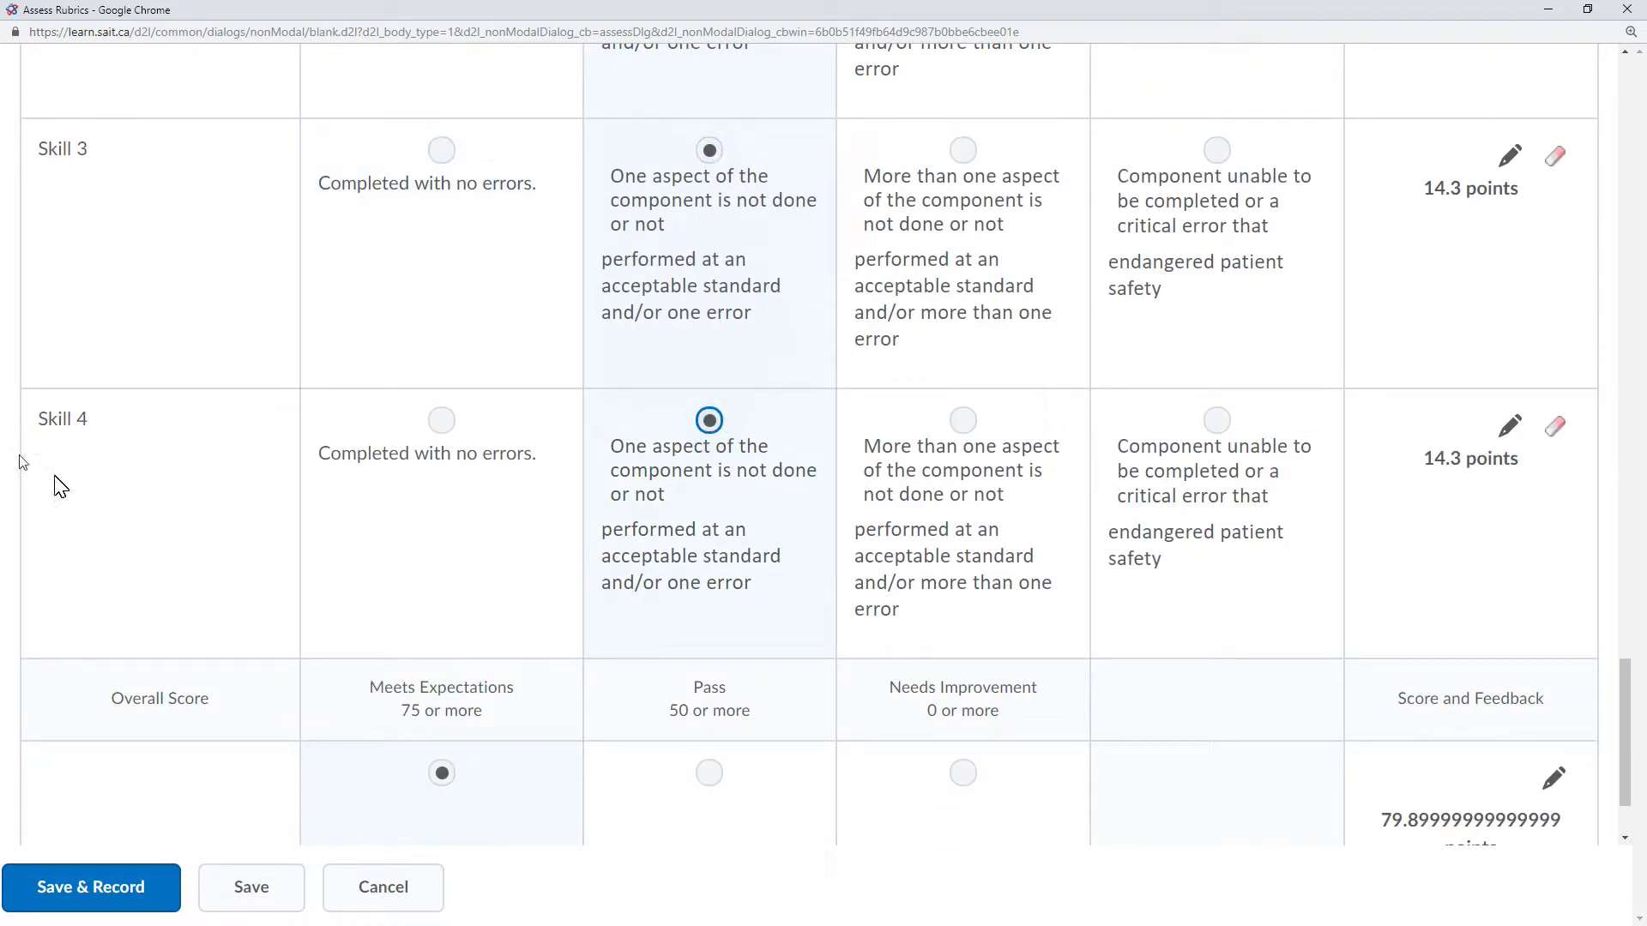
- Turn off transferring rubric feedback to the submission's general feedback, and save and record the rubric assessment
scroll(1073, 450, down, 2)
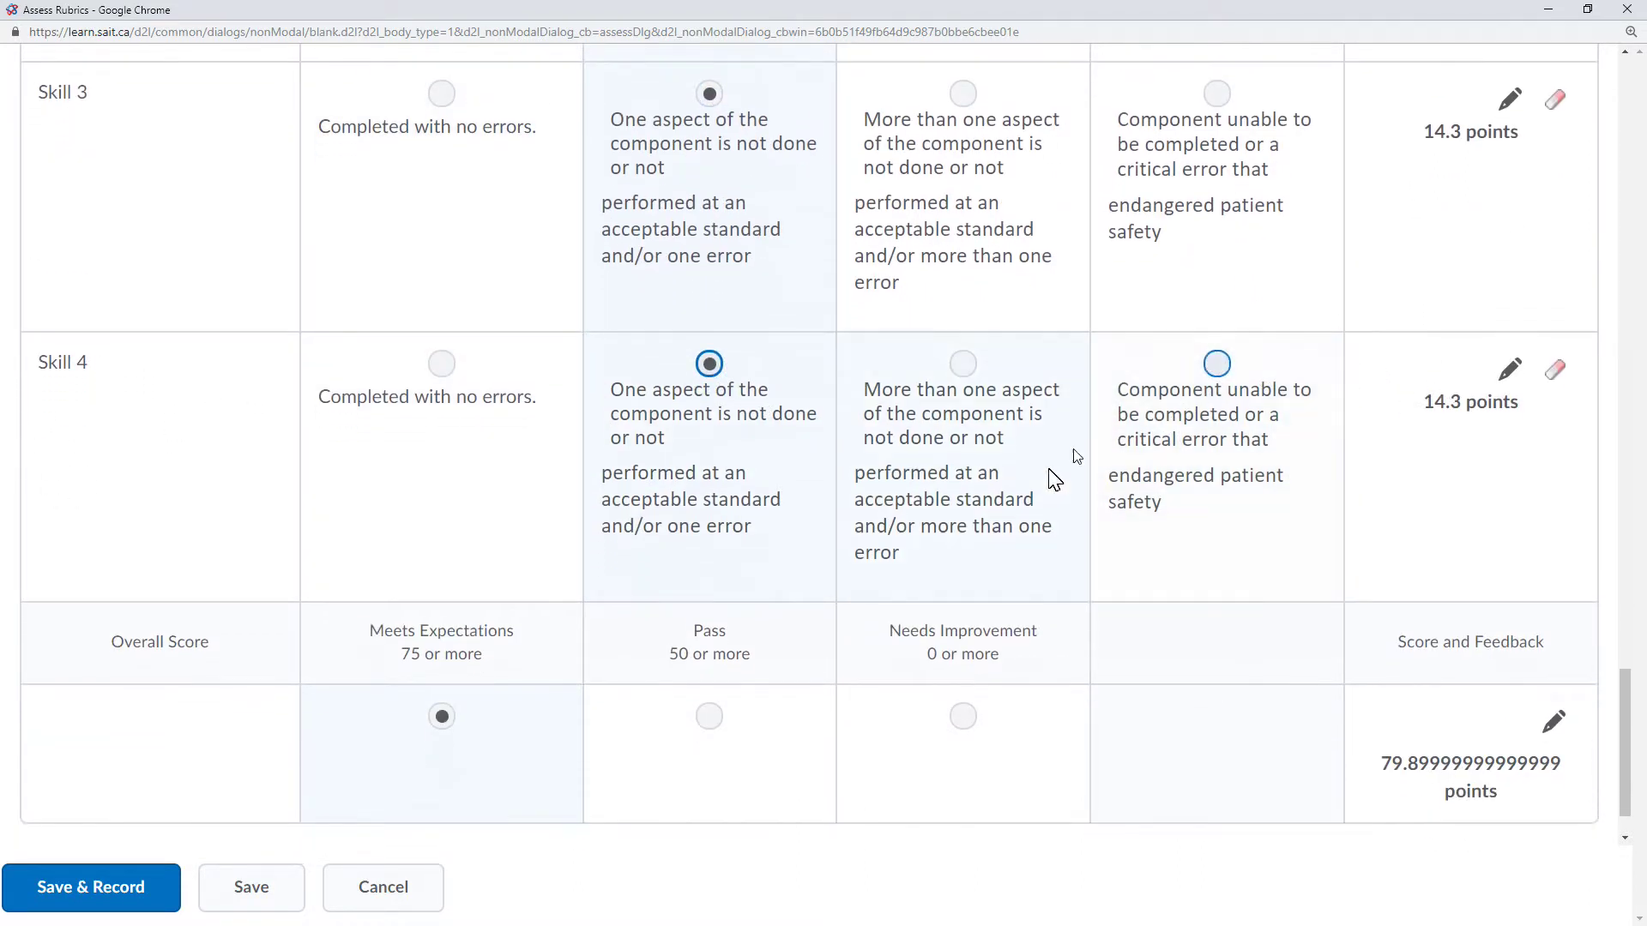
scroll(1045, 484, down, 1)
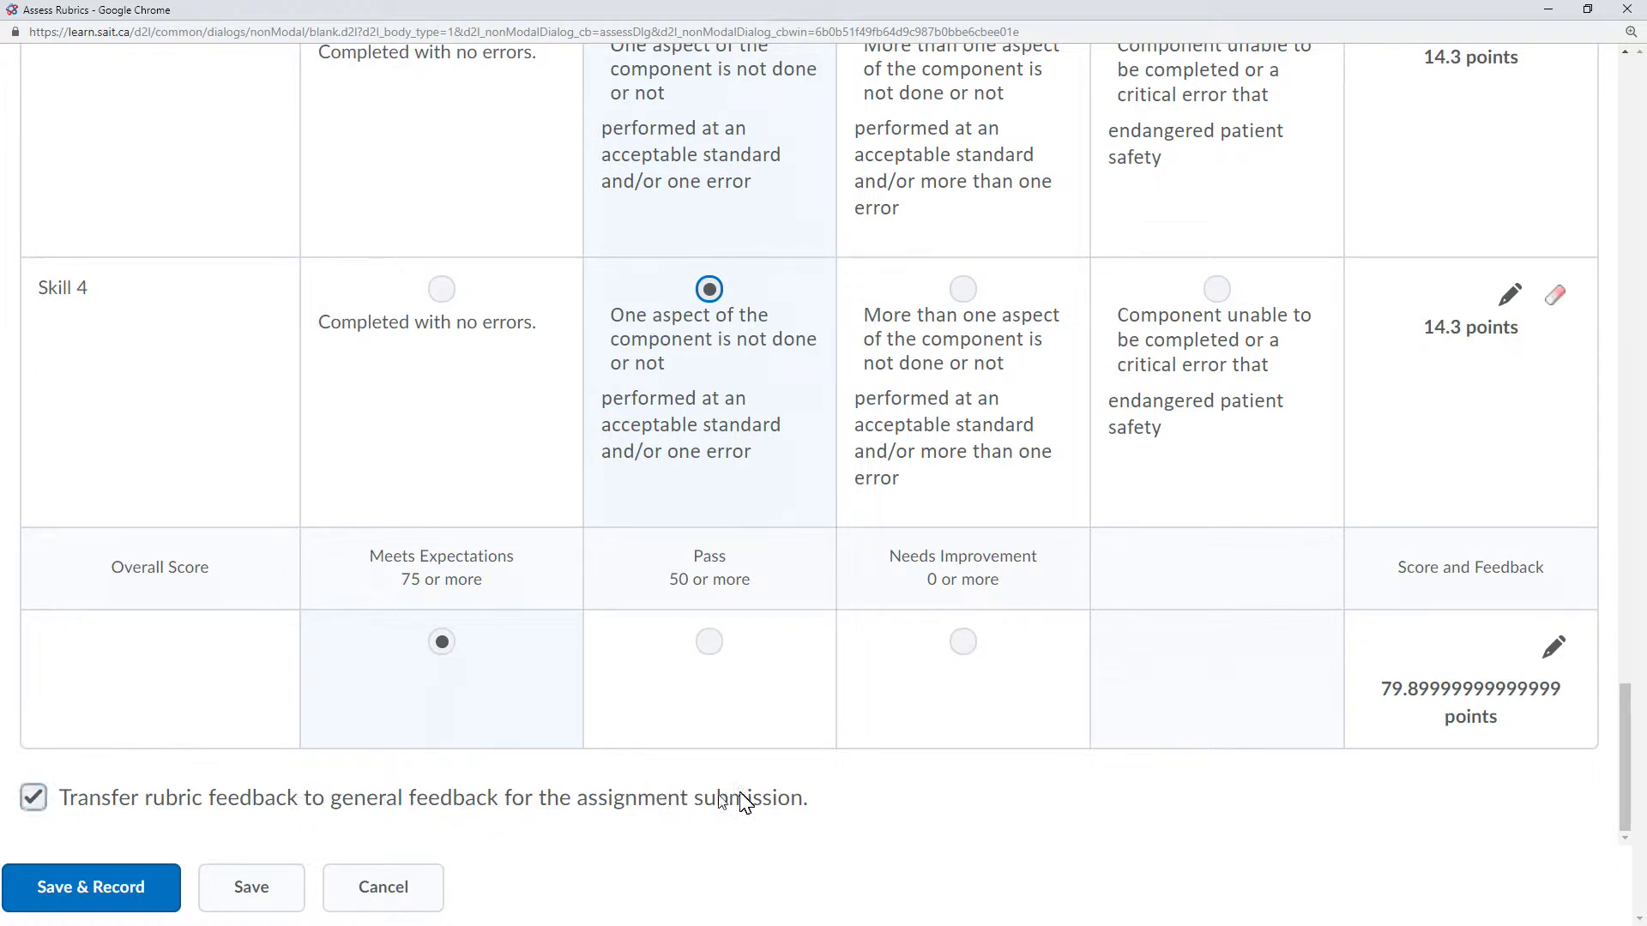
click(34, 798)
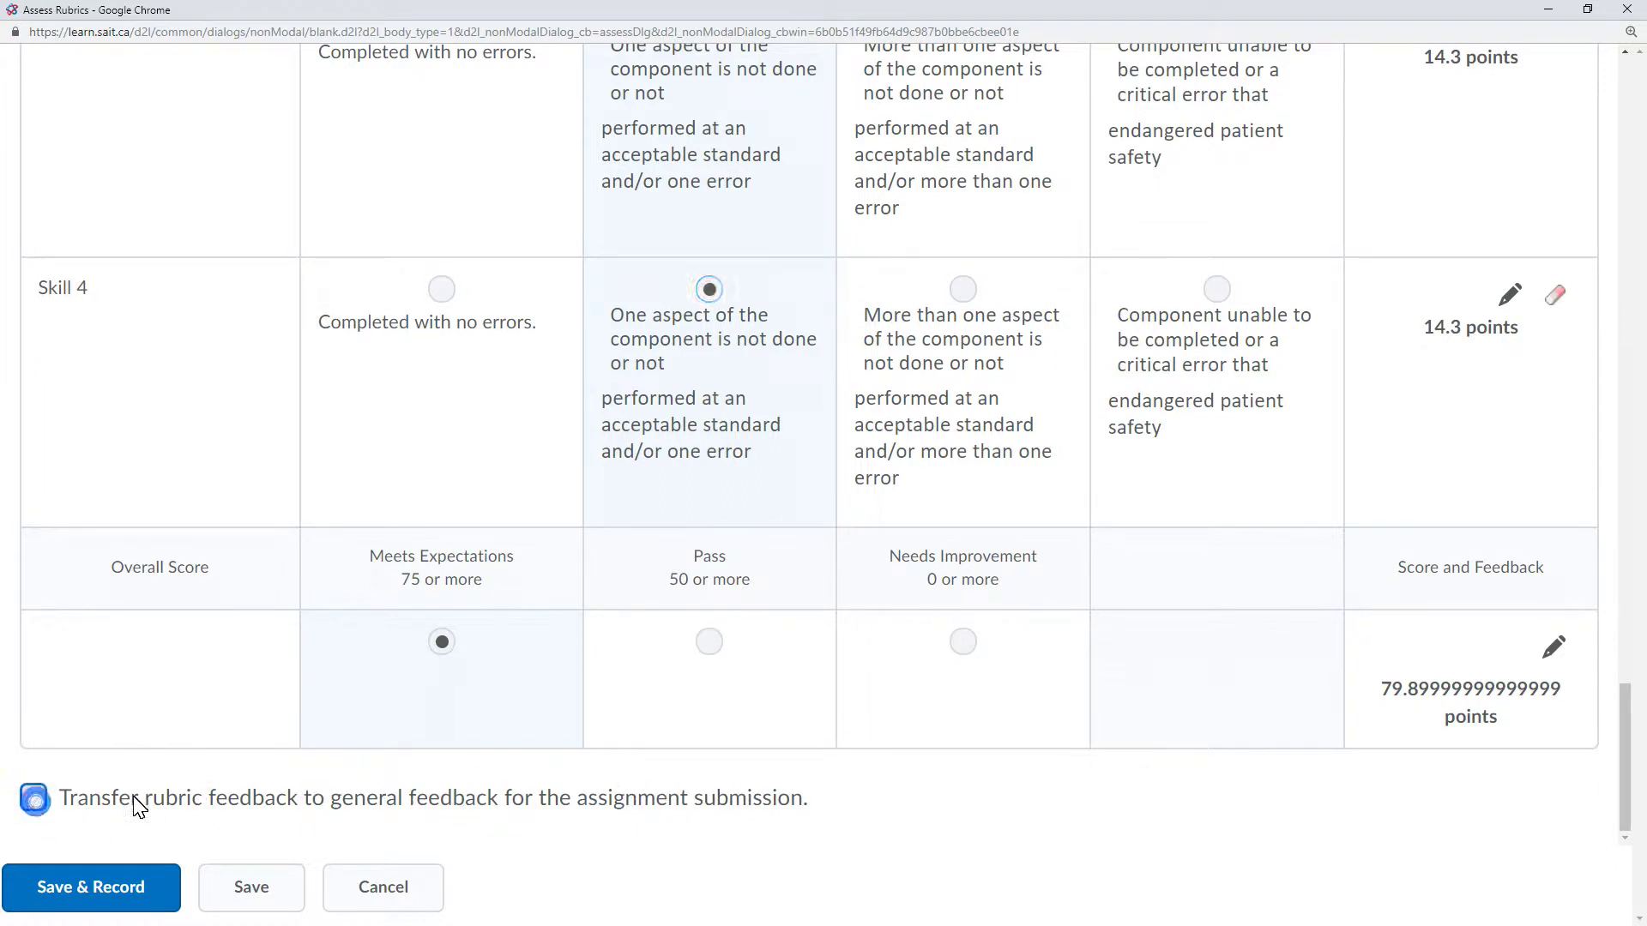
click(105, 889)
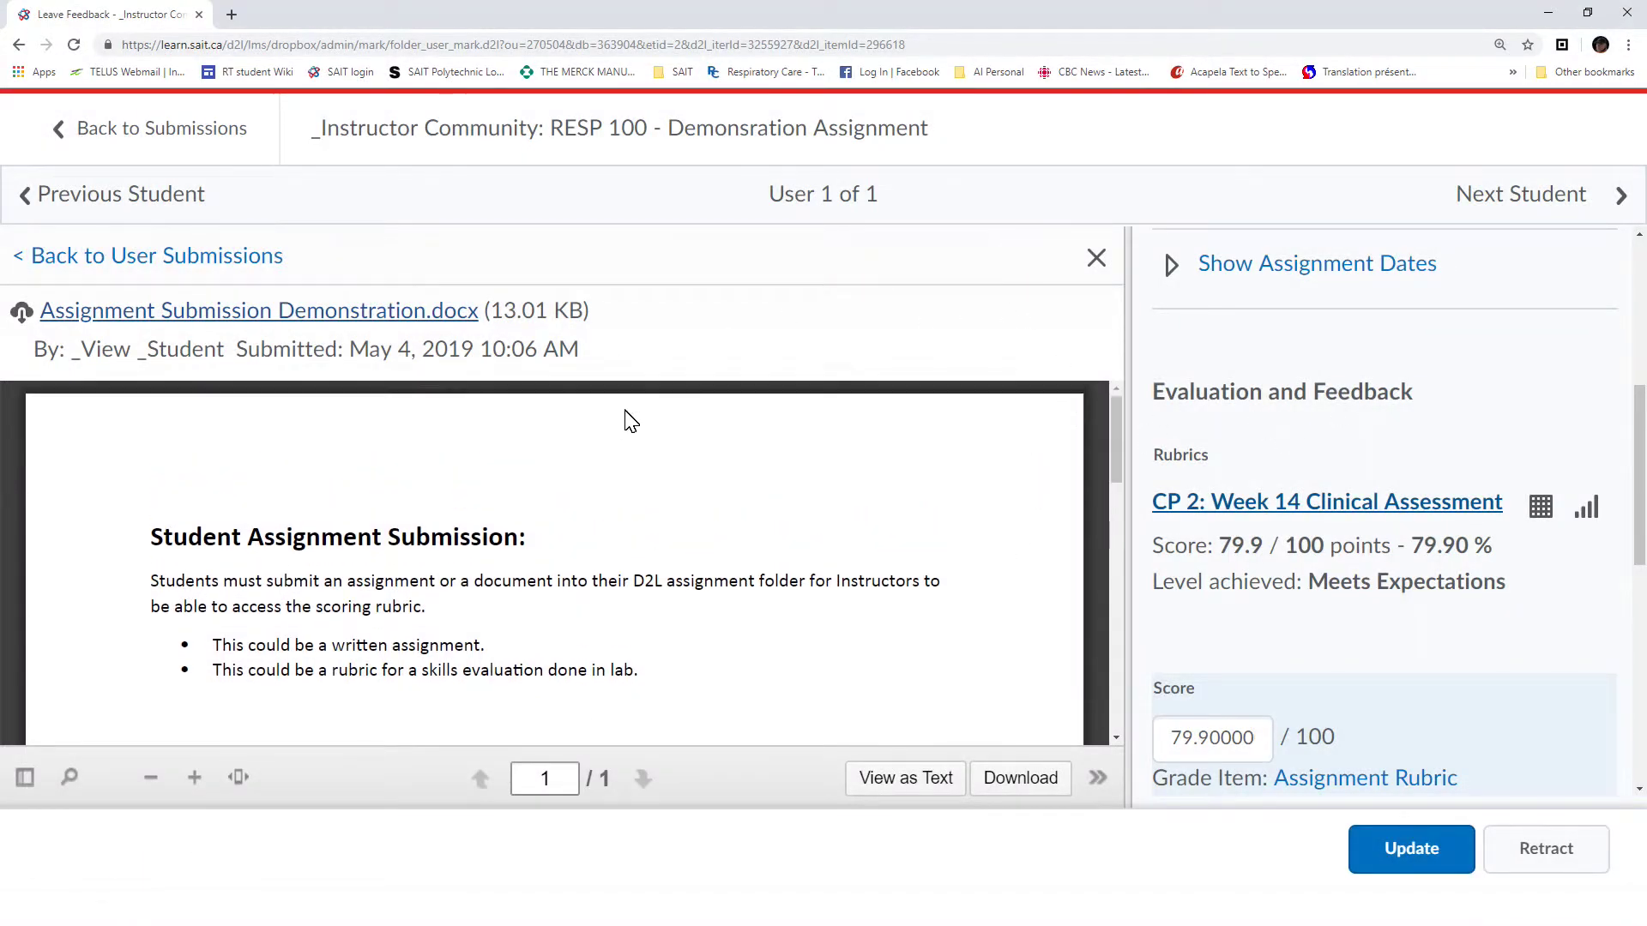
- Examine the recorded rubric score, level achieved, linked grade item, student view preview and feedback area of the evaluation
scroll(625, 415, down, 2)
scroll(927, 557, up, 2)
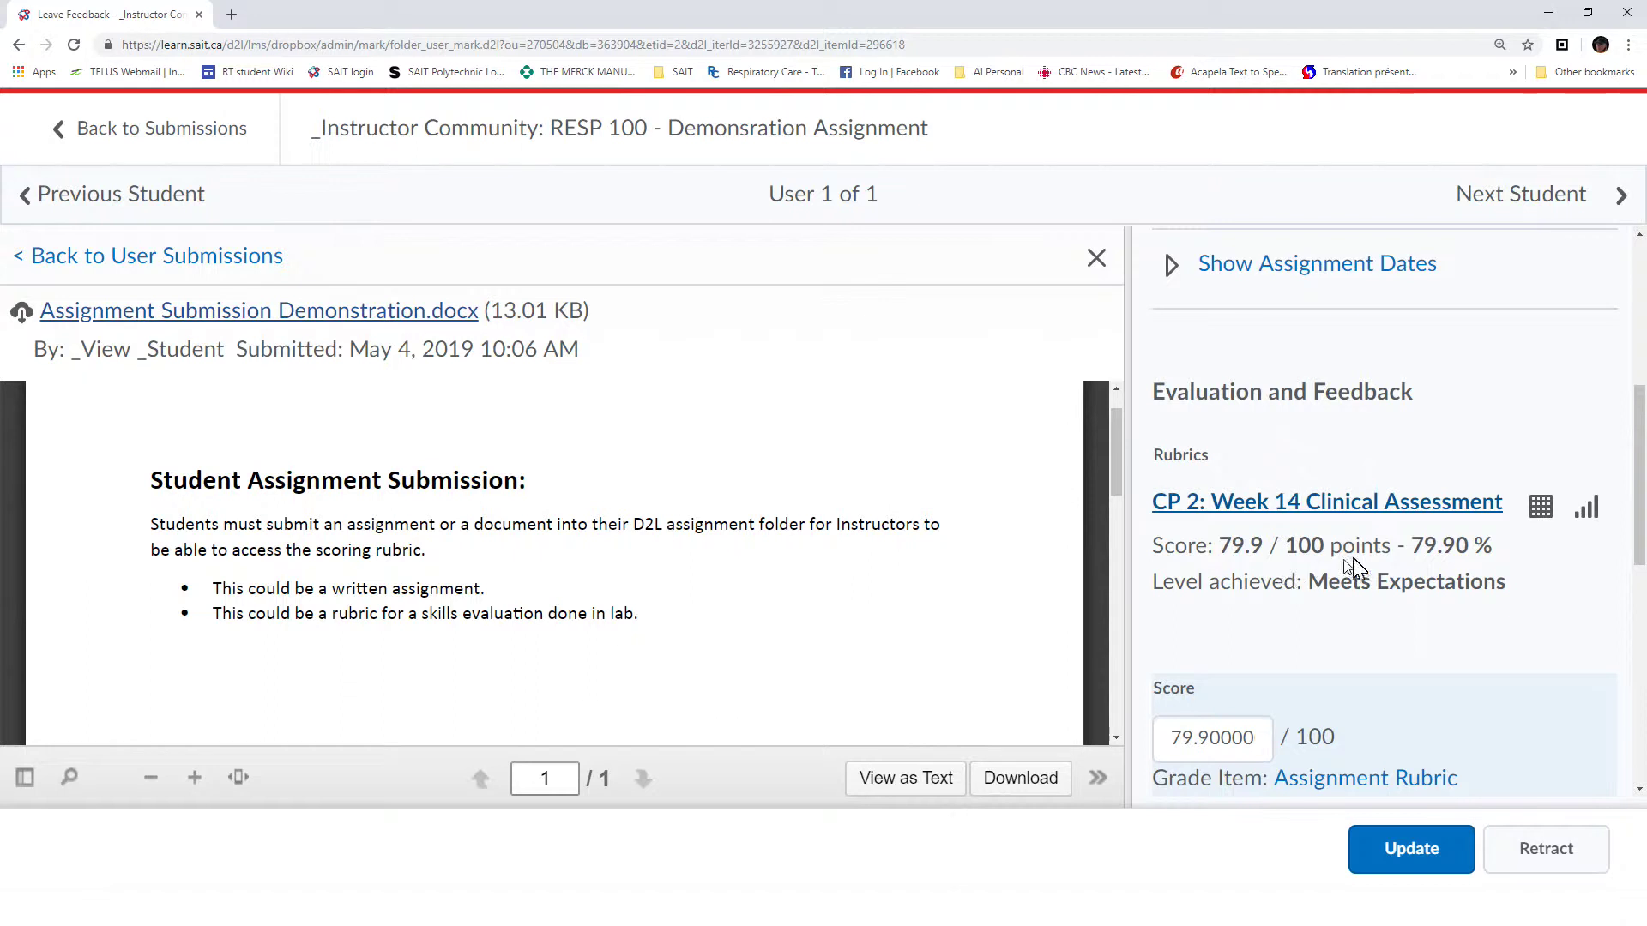
scroll(1406, 571, down, 2)
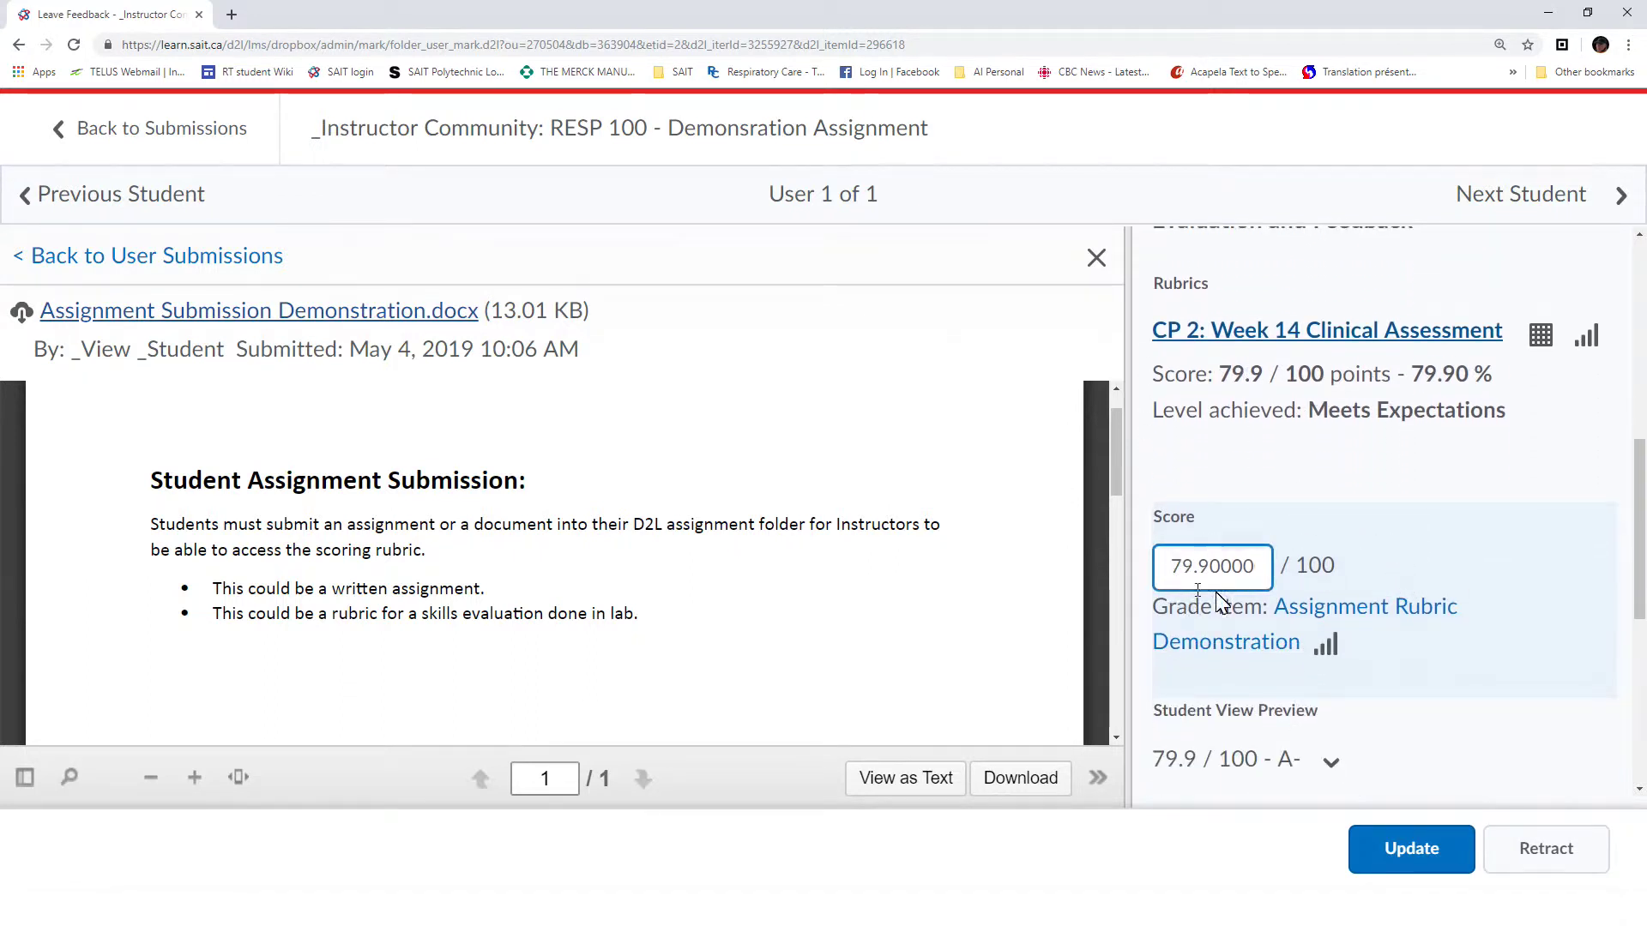
scroll(1366, 520, down, 1)
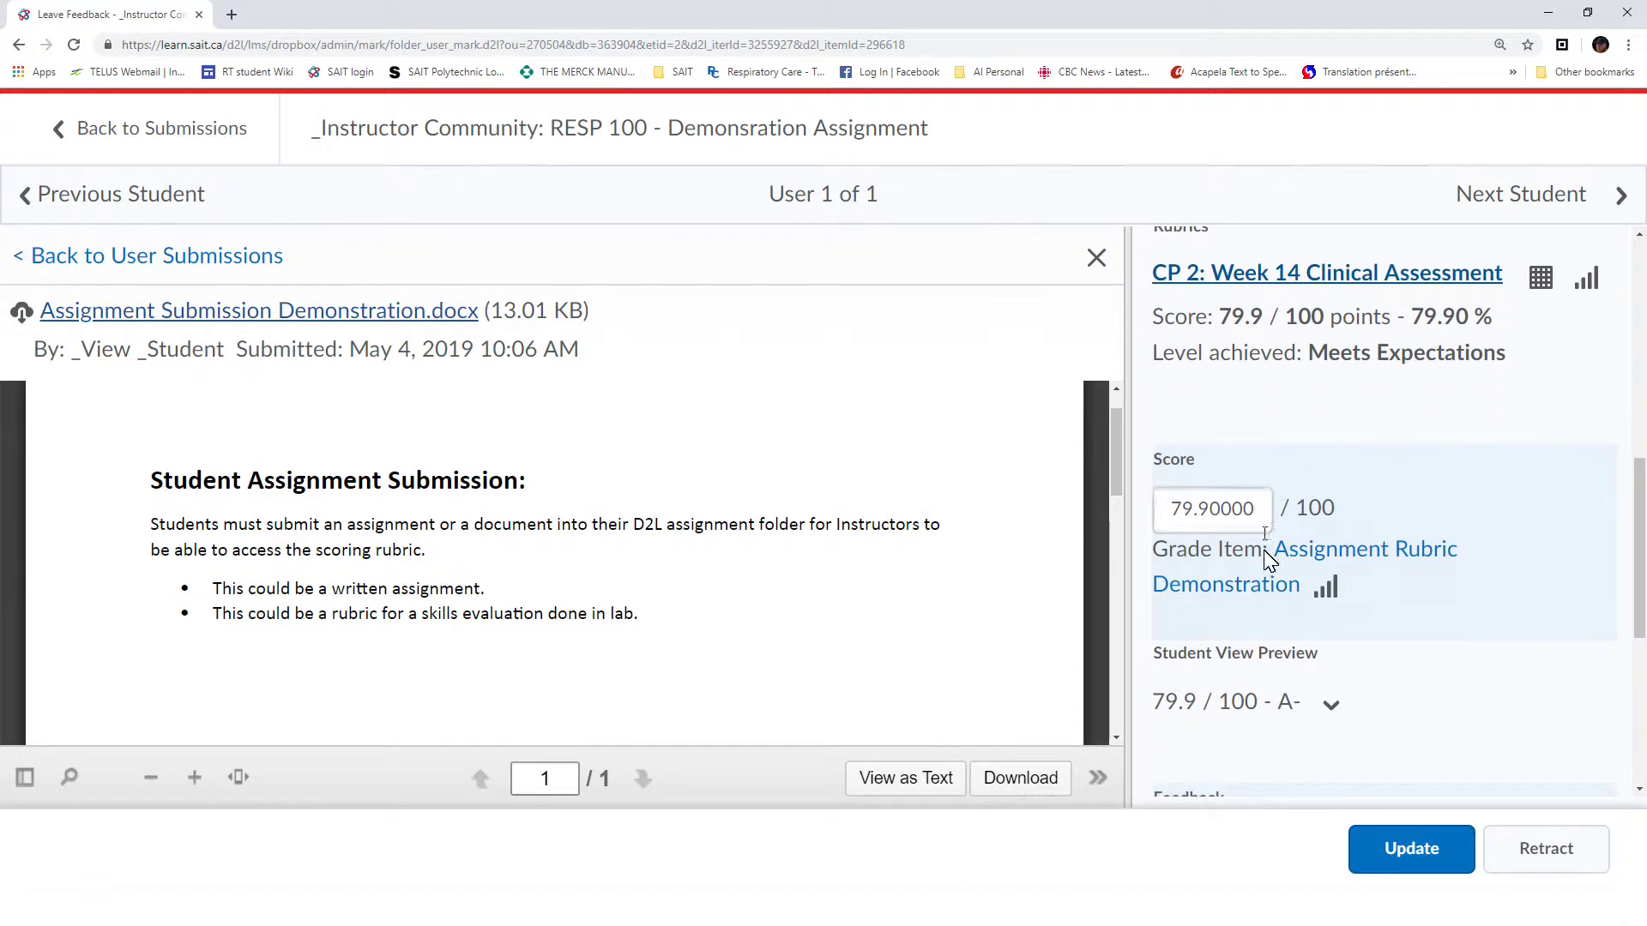
scroll(1448, 451, down, 1)
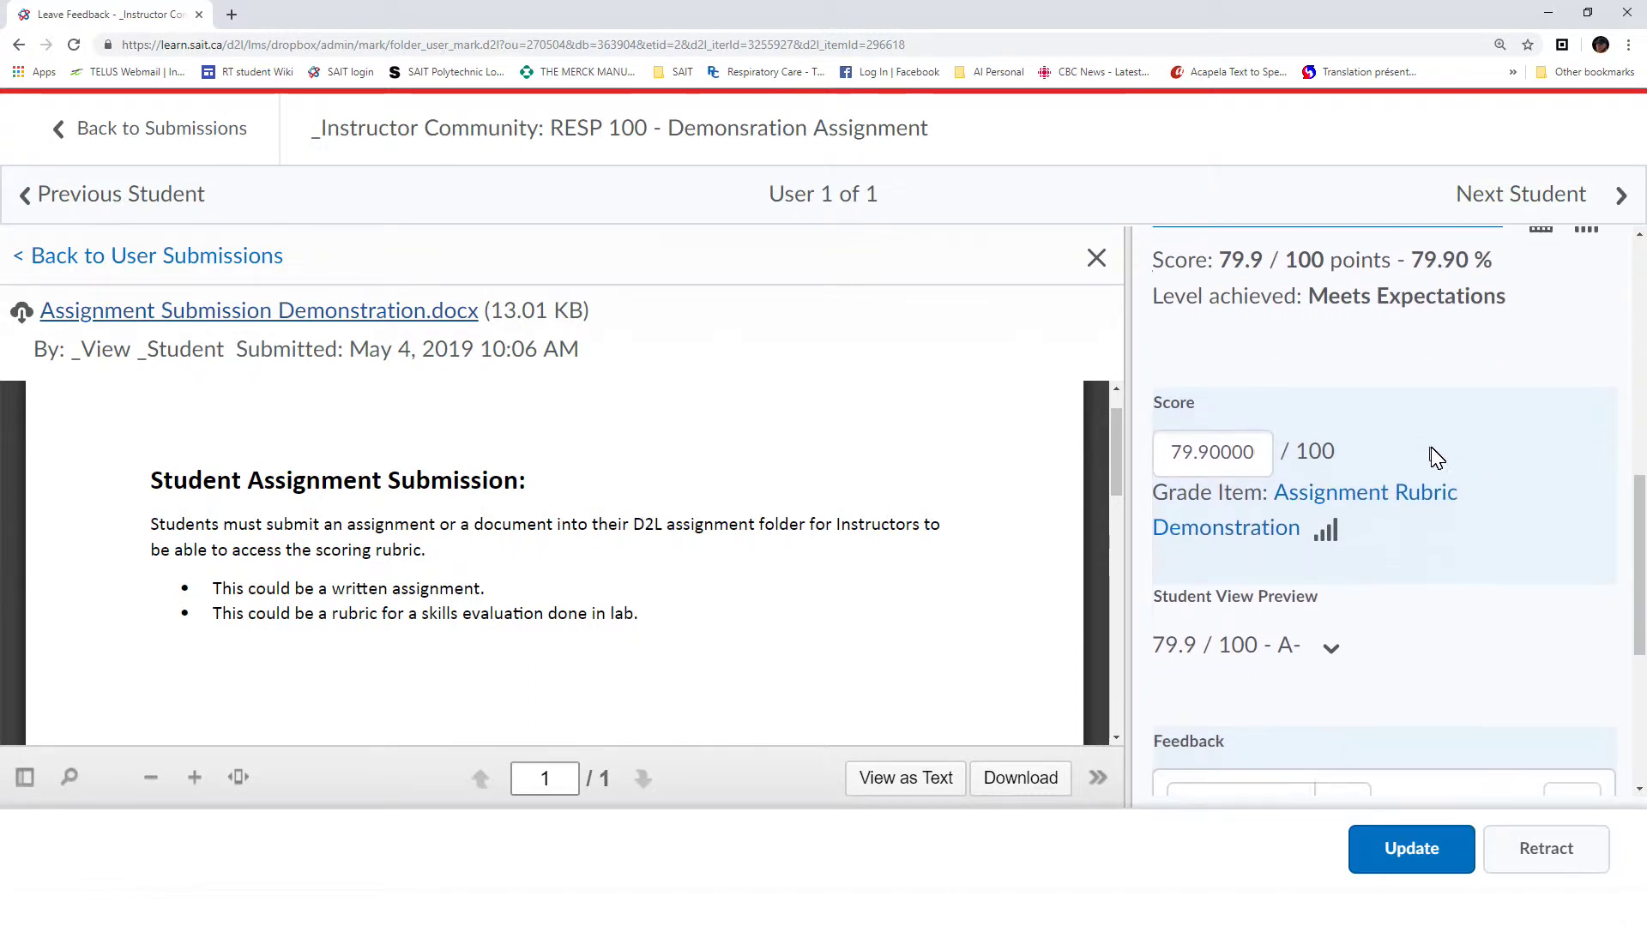
scroll(1431, 596, down, 3)
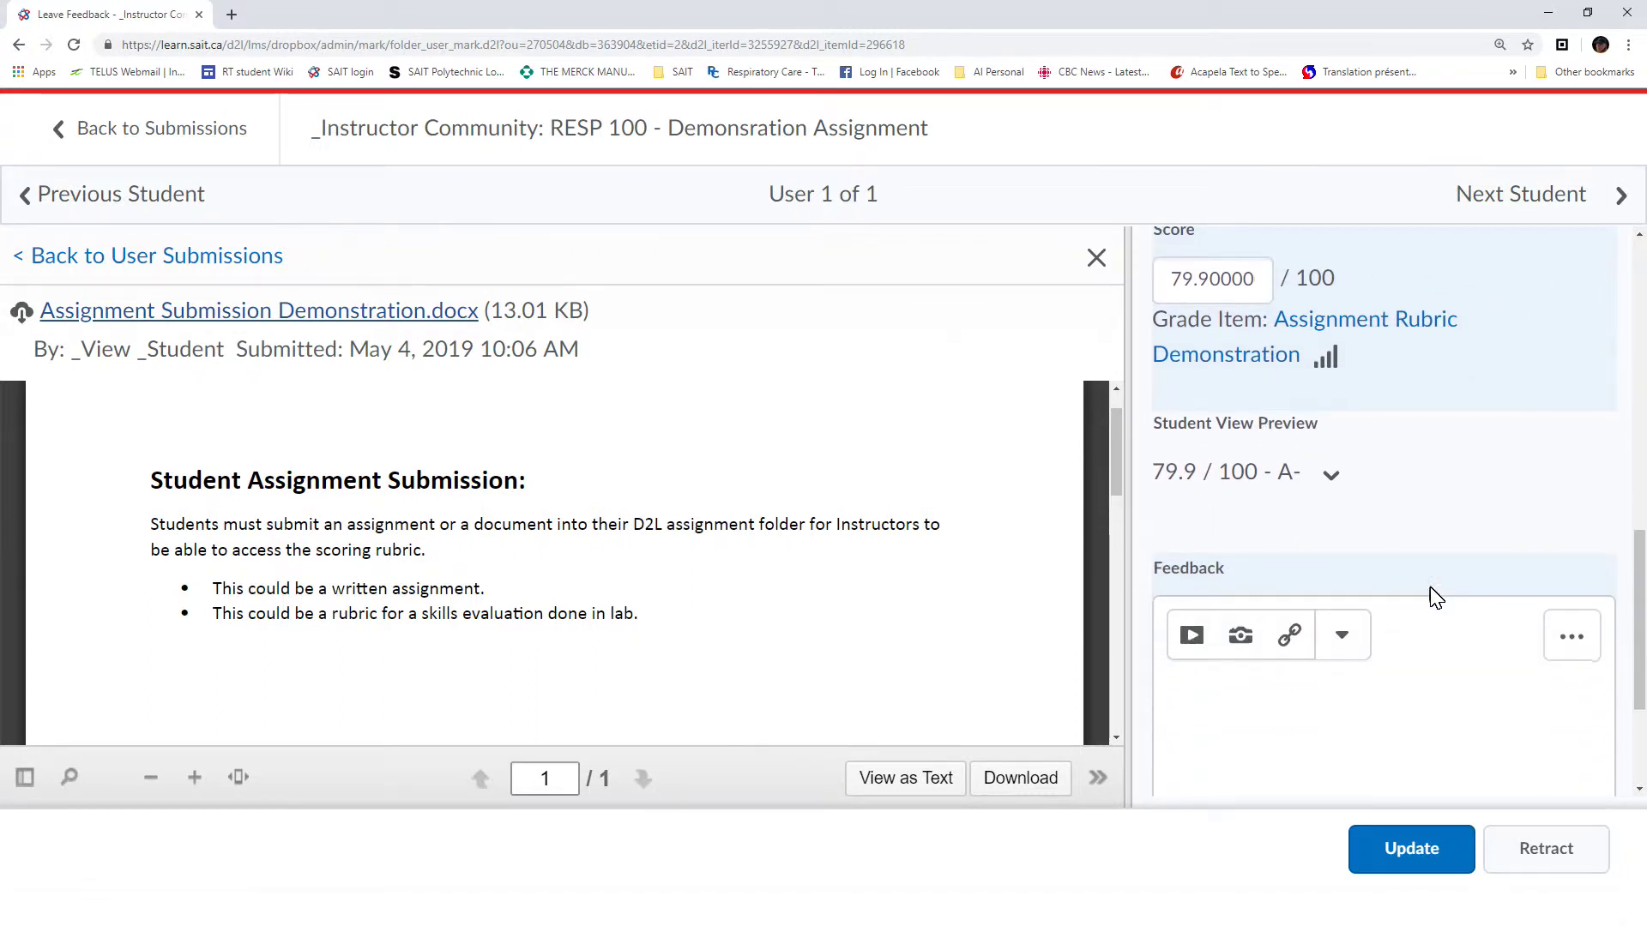
scroll(1437, 592, up, 4)
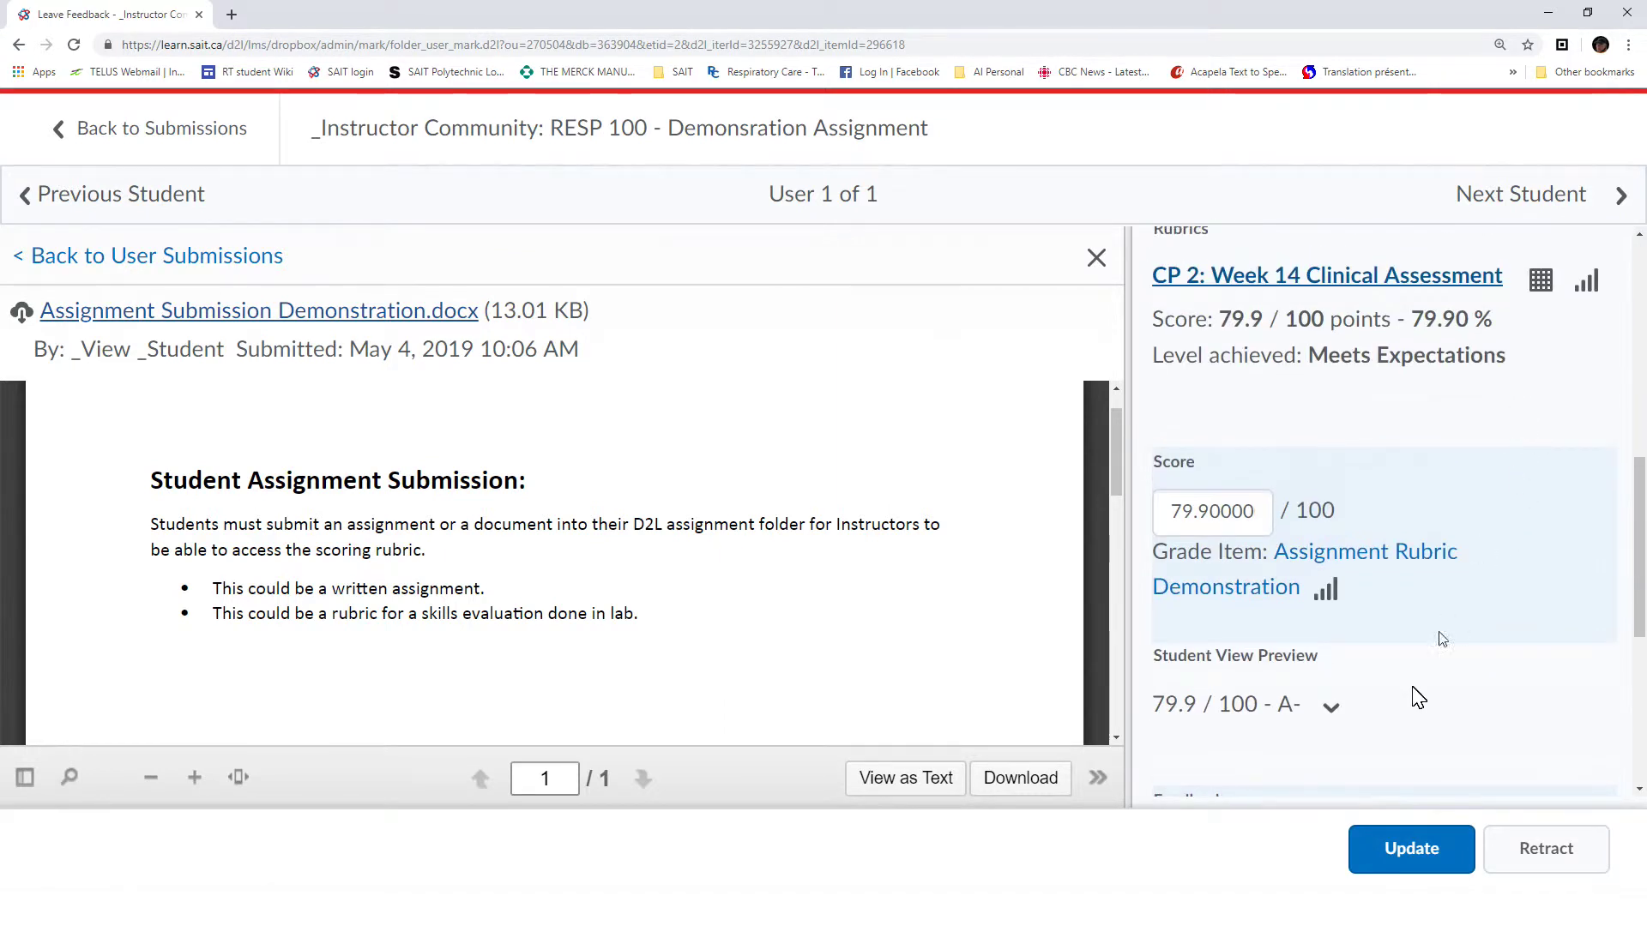
scroll(1441, 636, down, 6)
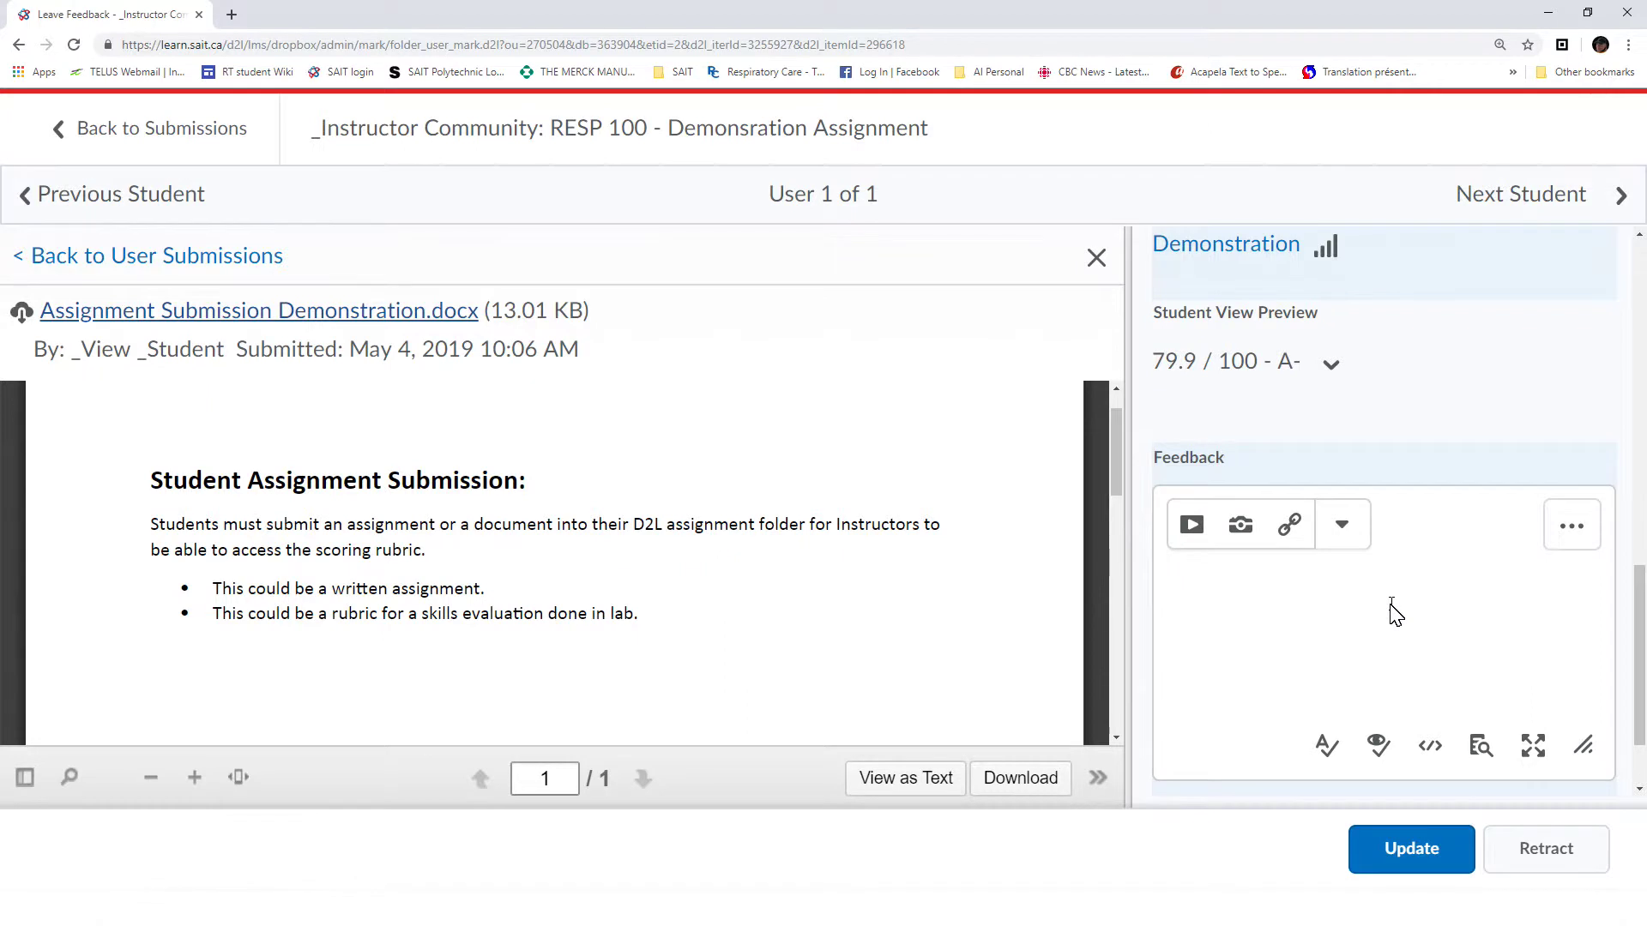
scroll(1394, 613, down, 1)
- Update the student's evaluation with the rubric score and dismiss the save notification
click(1415, 847)
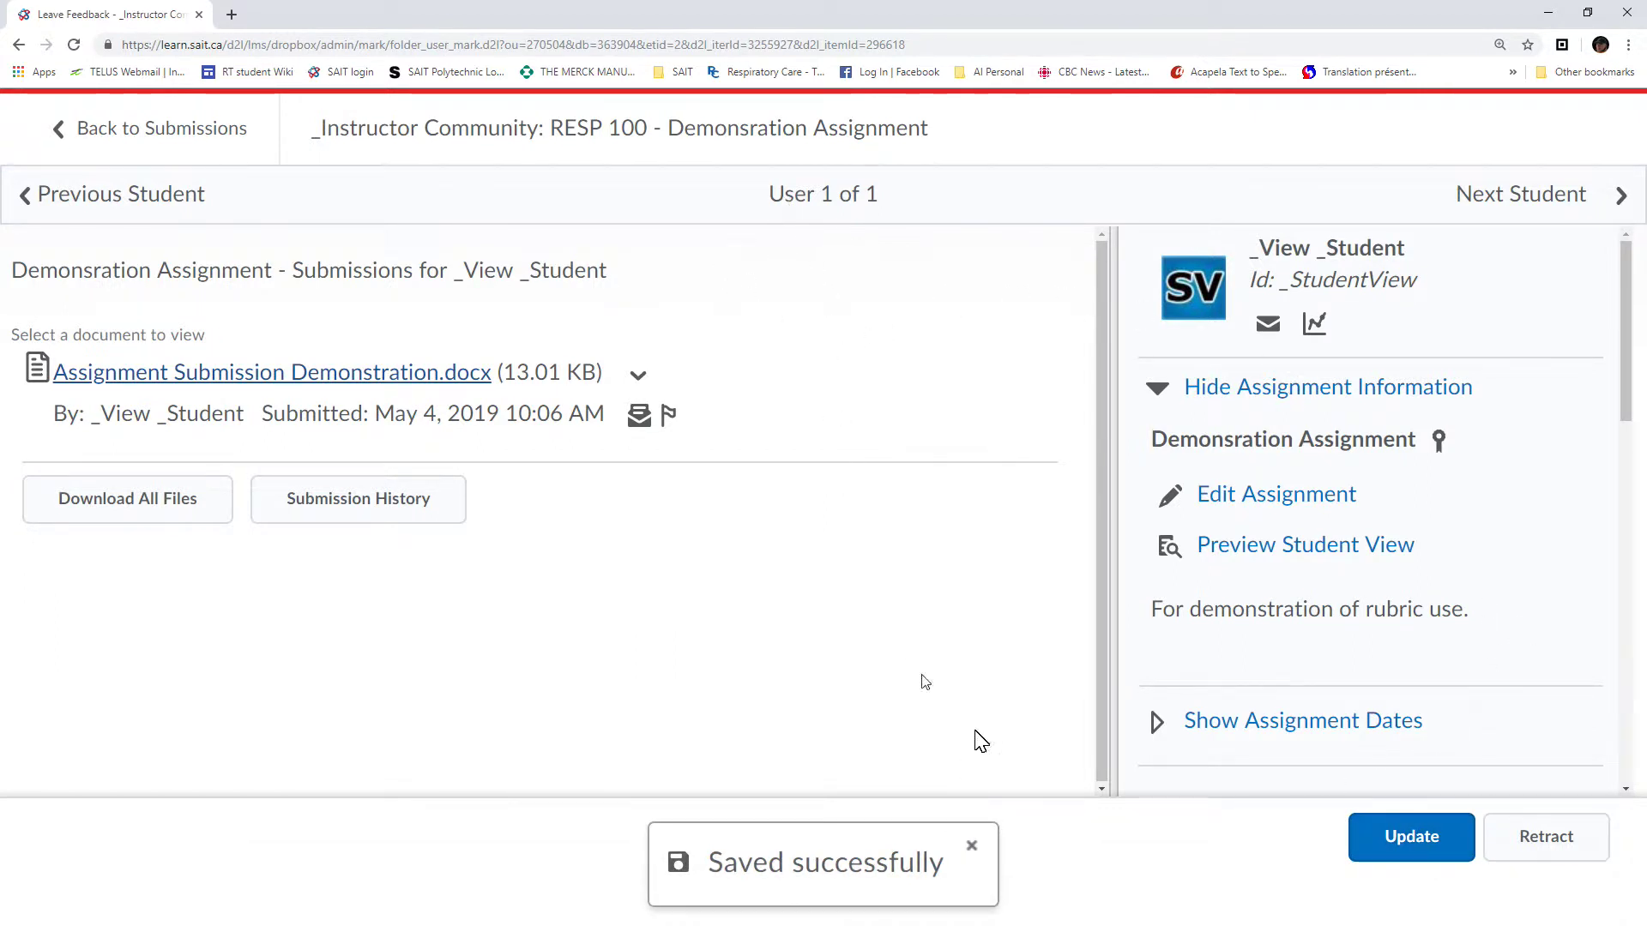
click(972, 849)
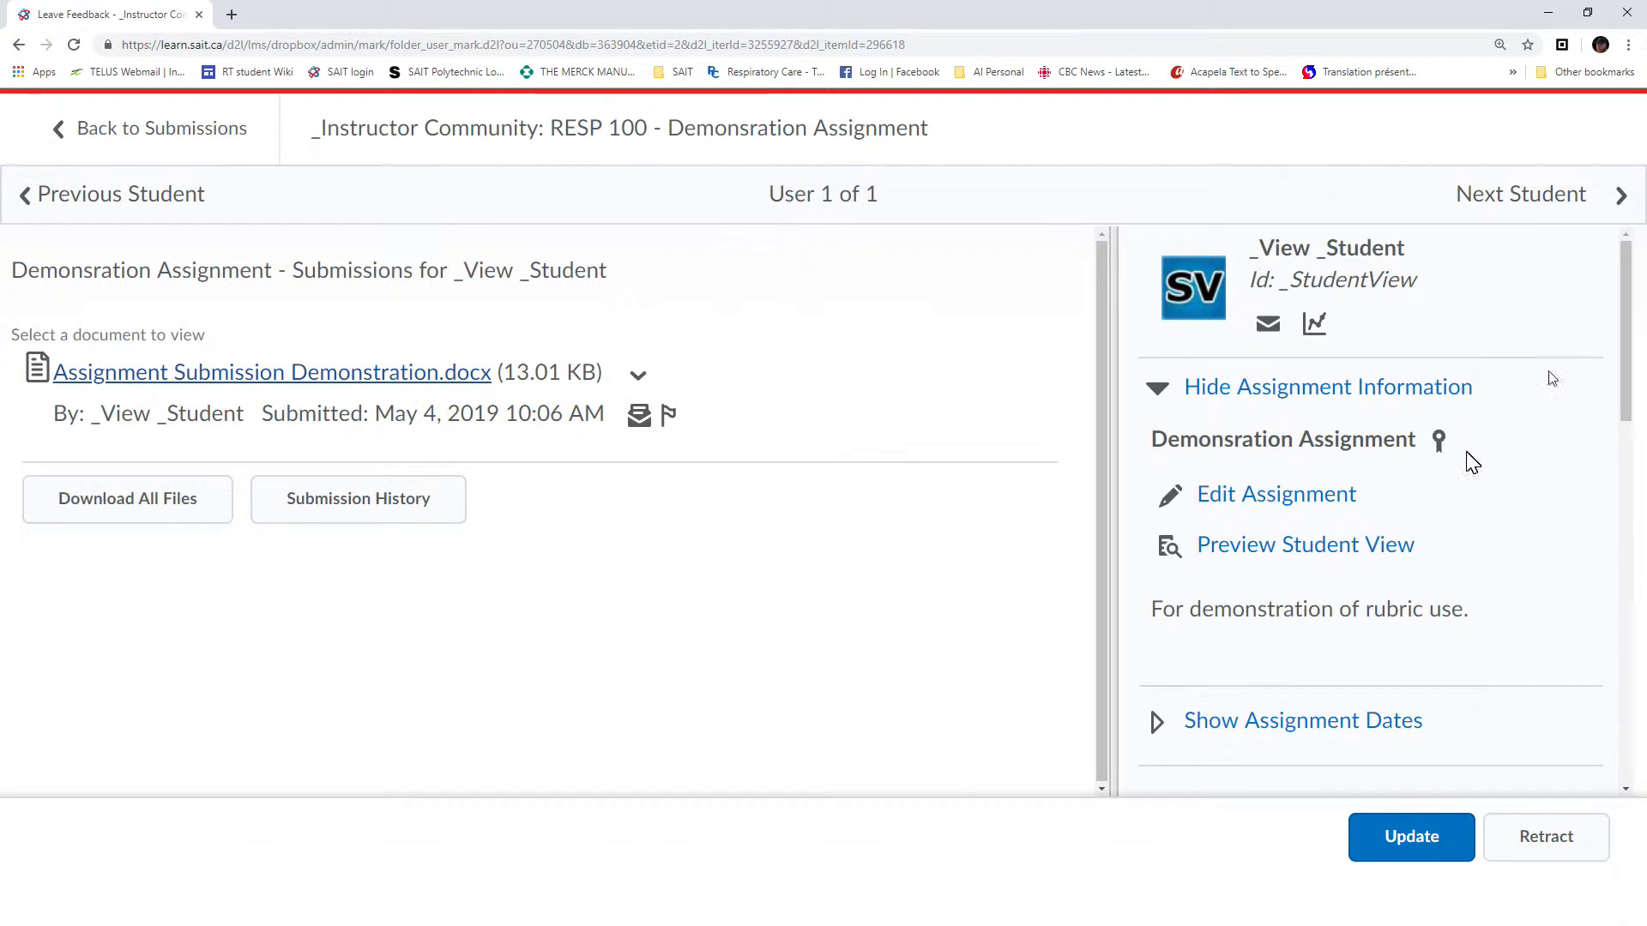
click(1019, 656)
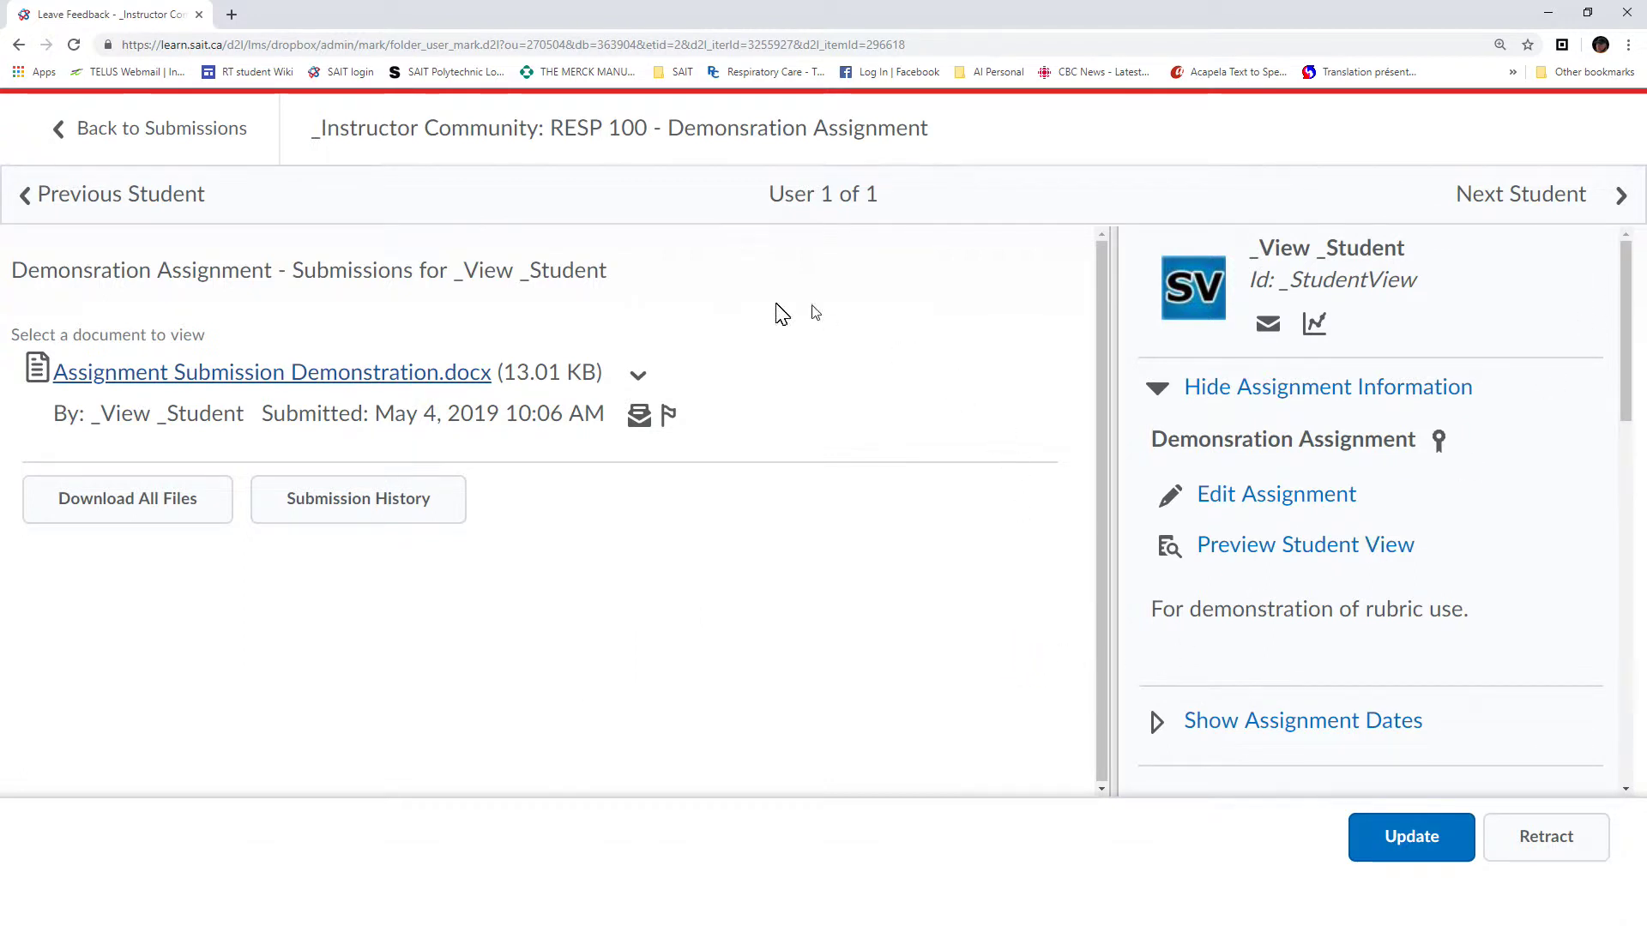
- Return to the assignment's submissions list and open the course Grades to check the Assignment Rubric Demonstration result
click(163, 131)
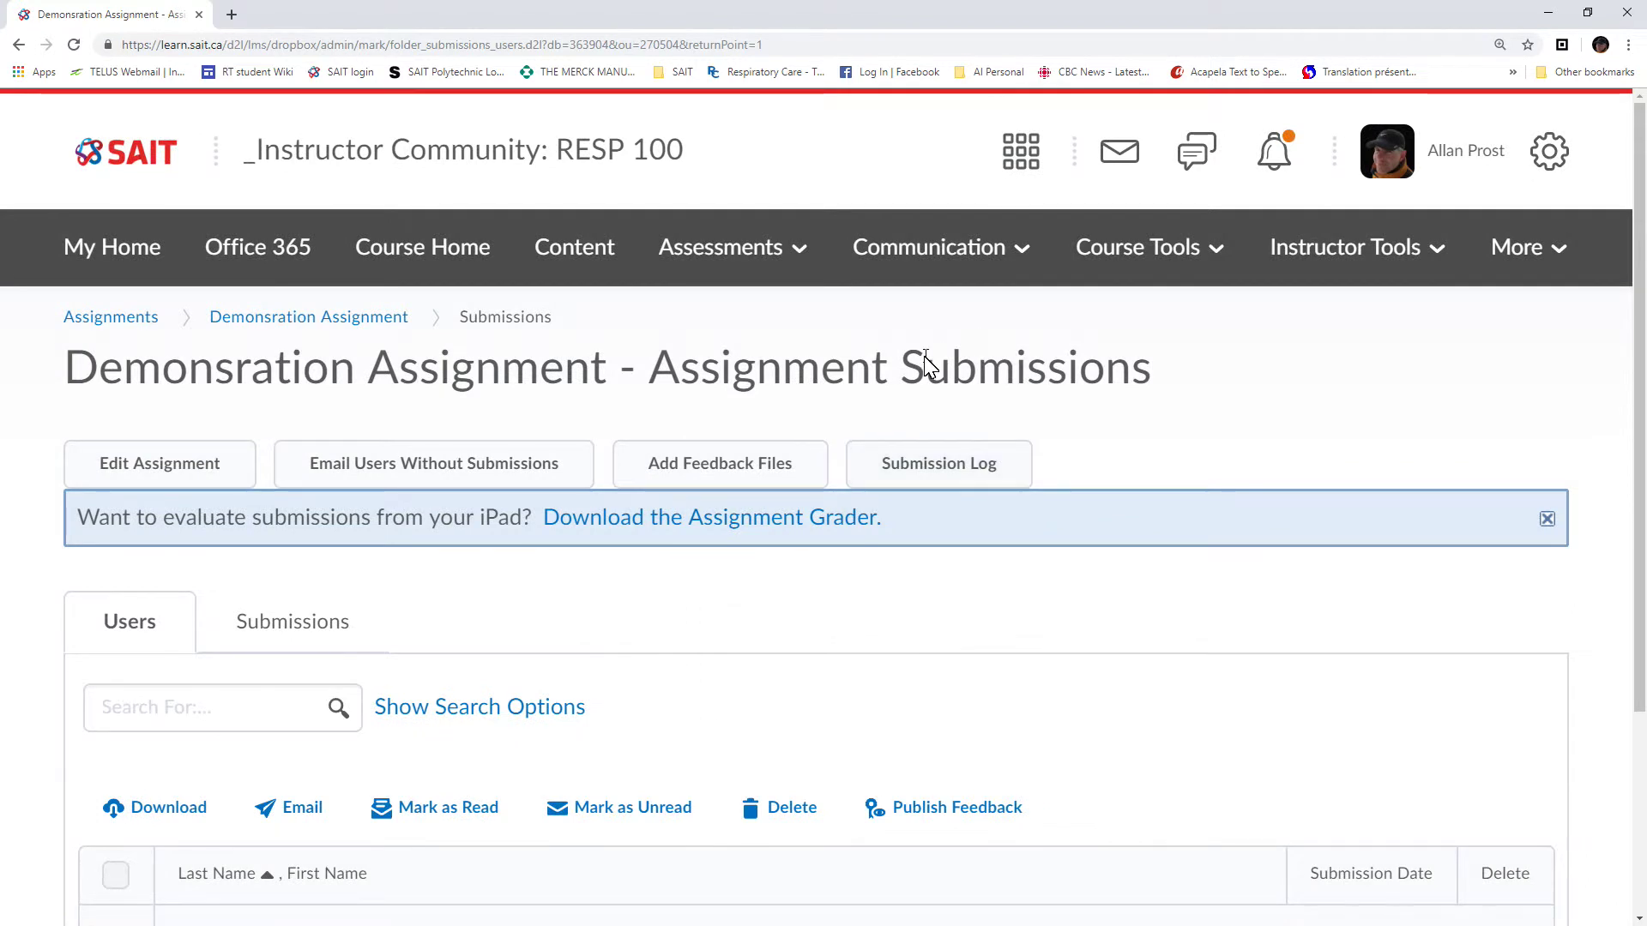
click(752, 257)
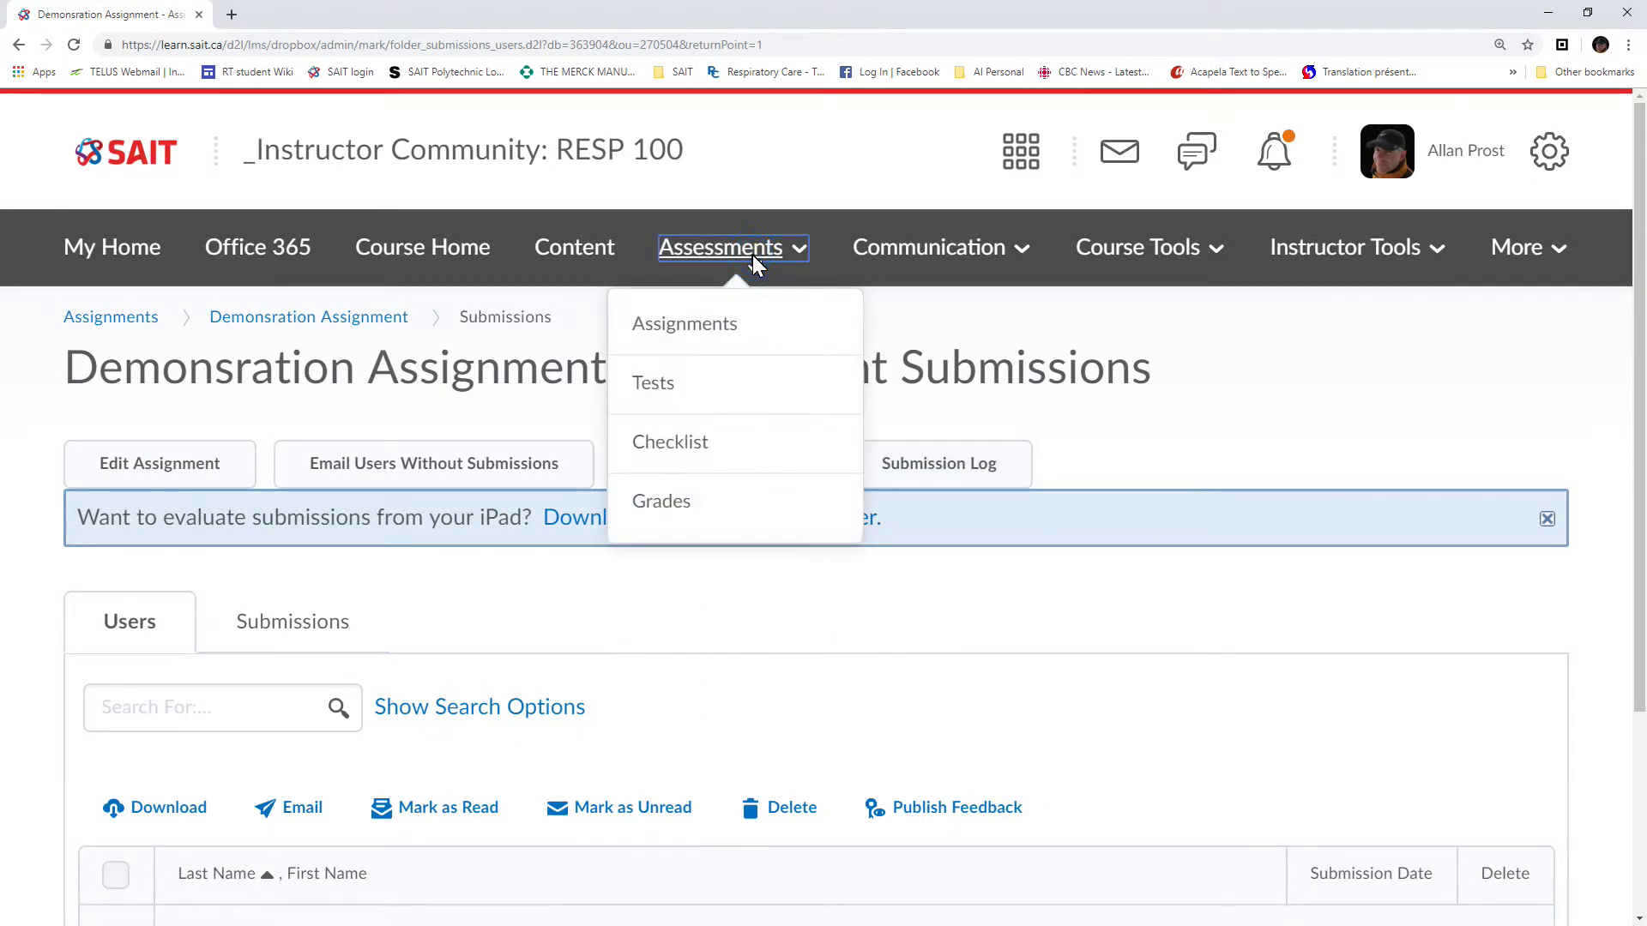
click(702, 515)
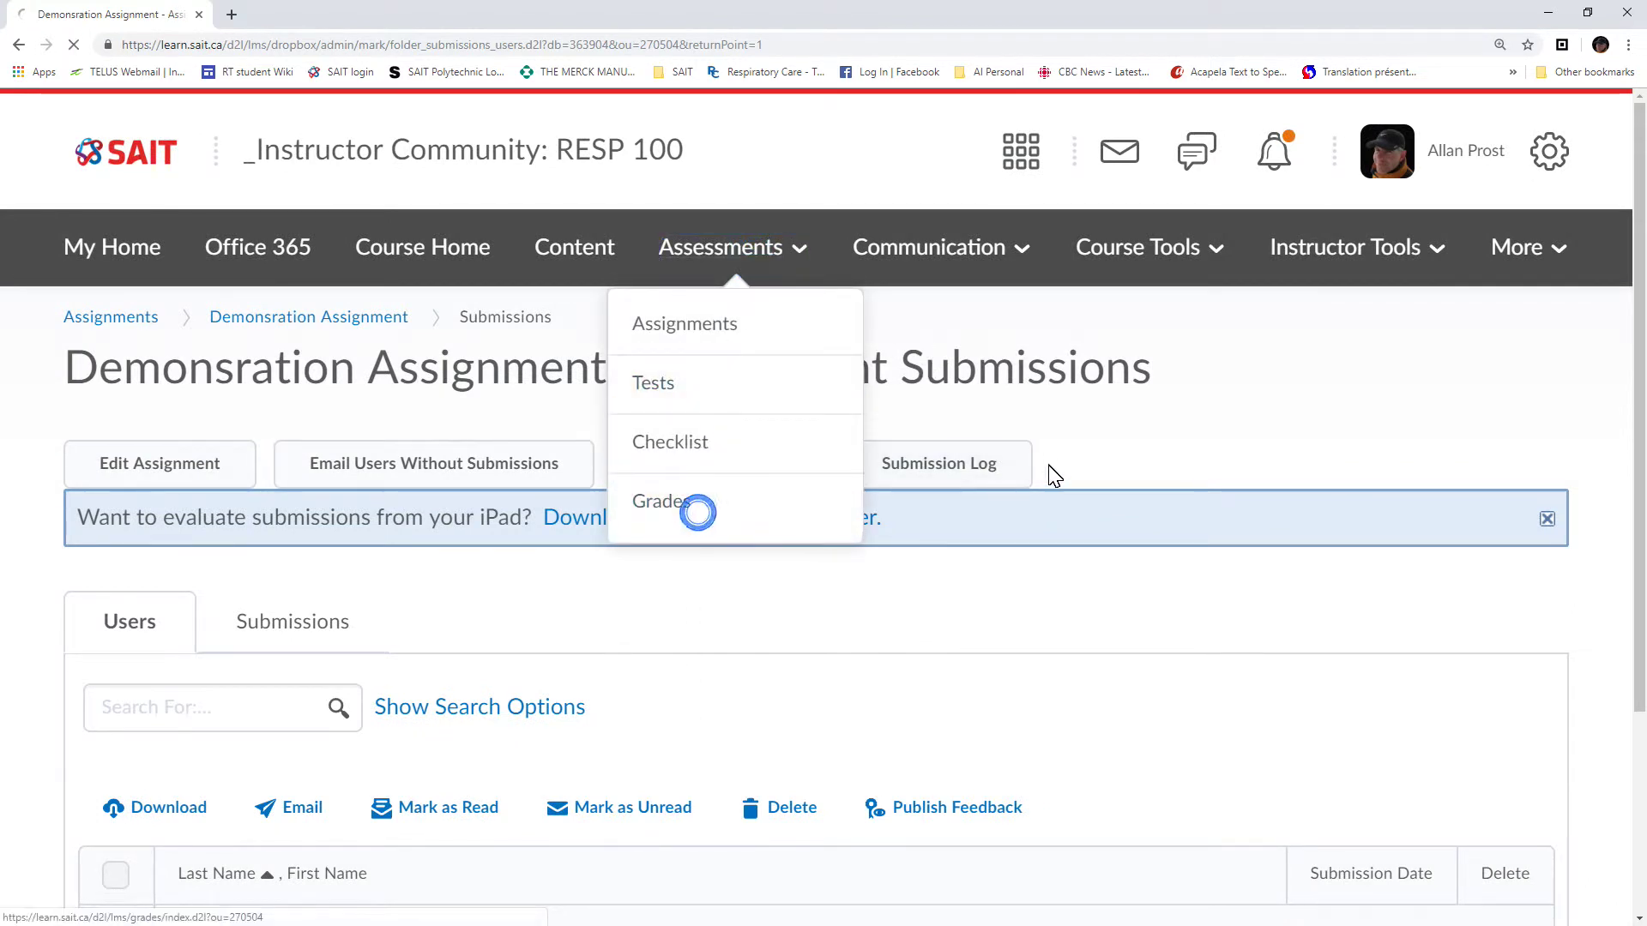
scroll(1055, 476, down, 2)
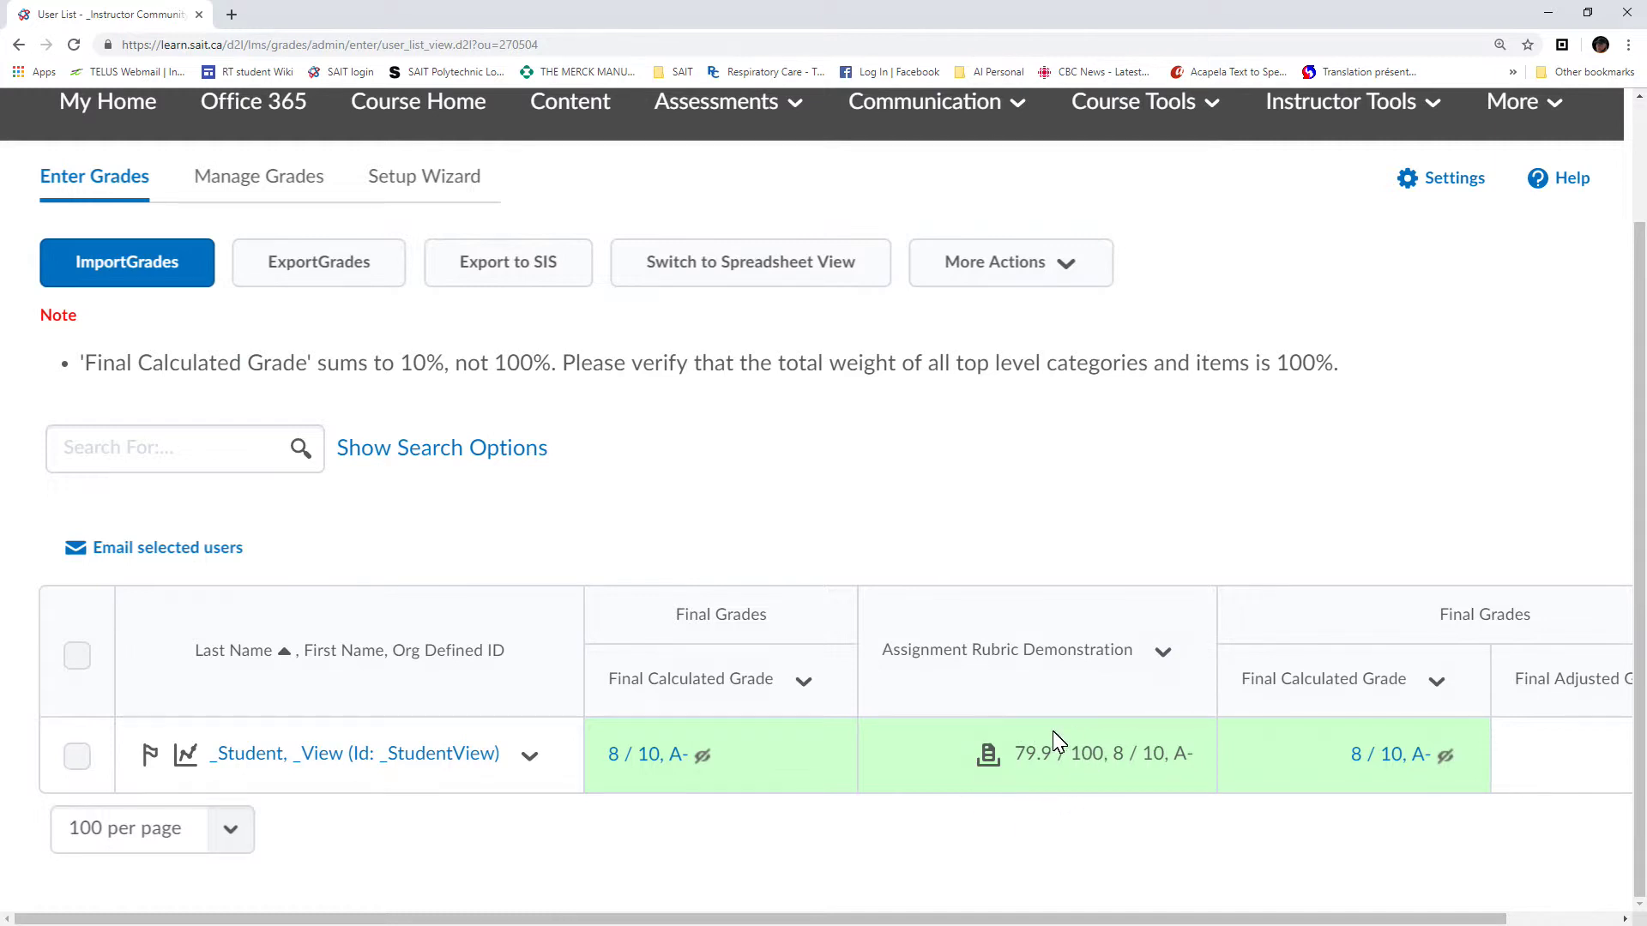
- Open the student's submission from the Assignment Rubric Demonstration grade, and go back to the assignment's submissions list
click(988, 757)
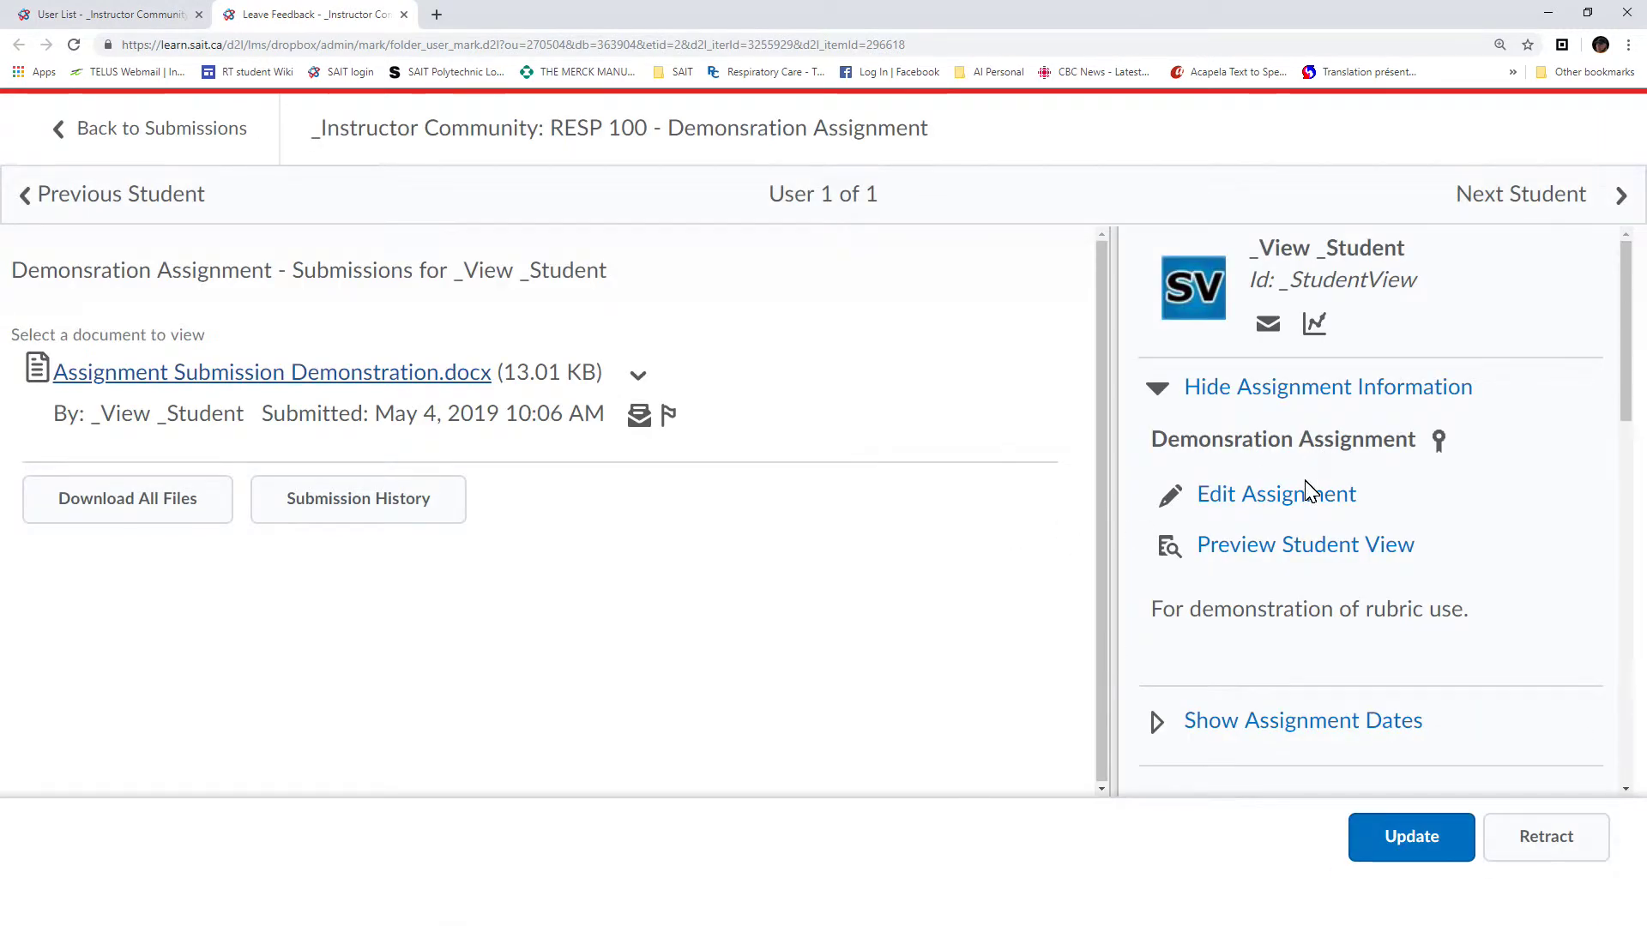
click(232, 135)
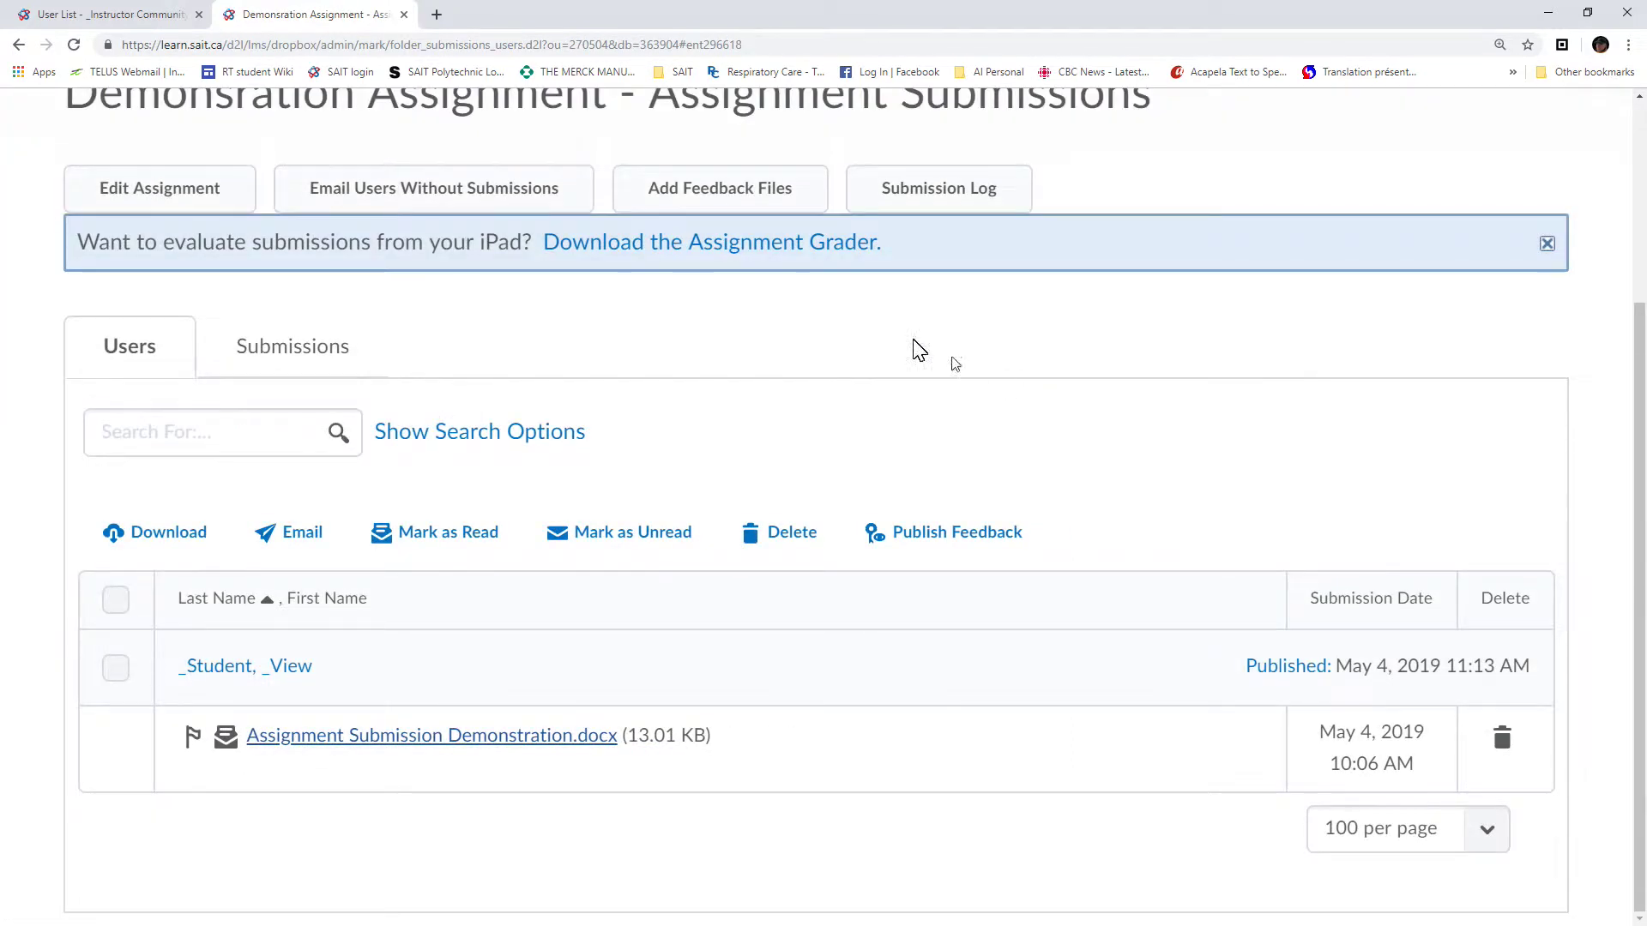
scroll(644, 341, up, 3)
click(694, 254)
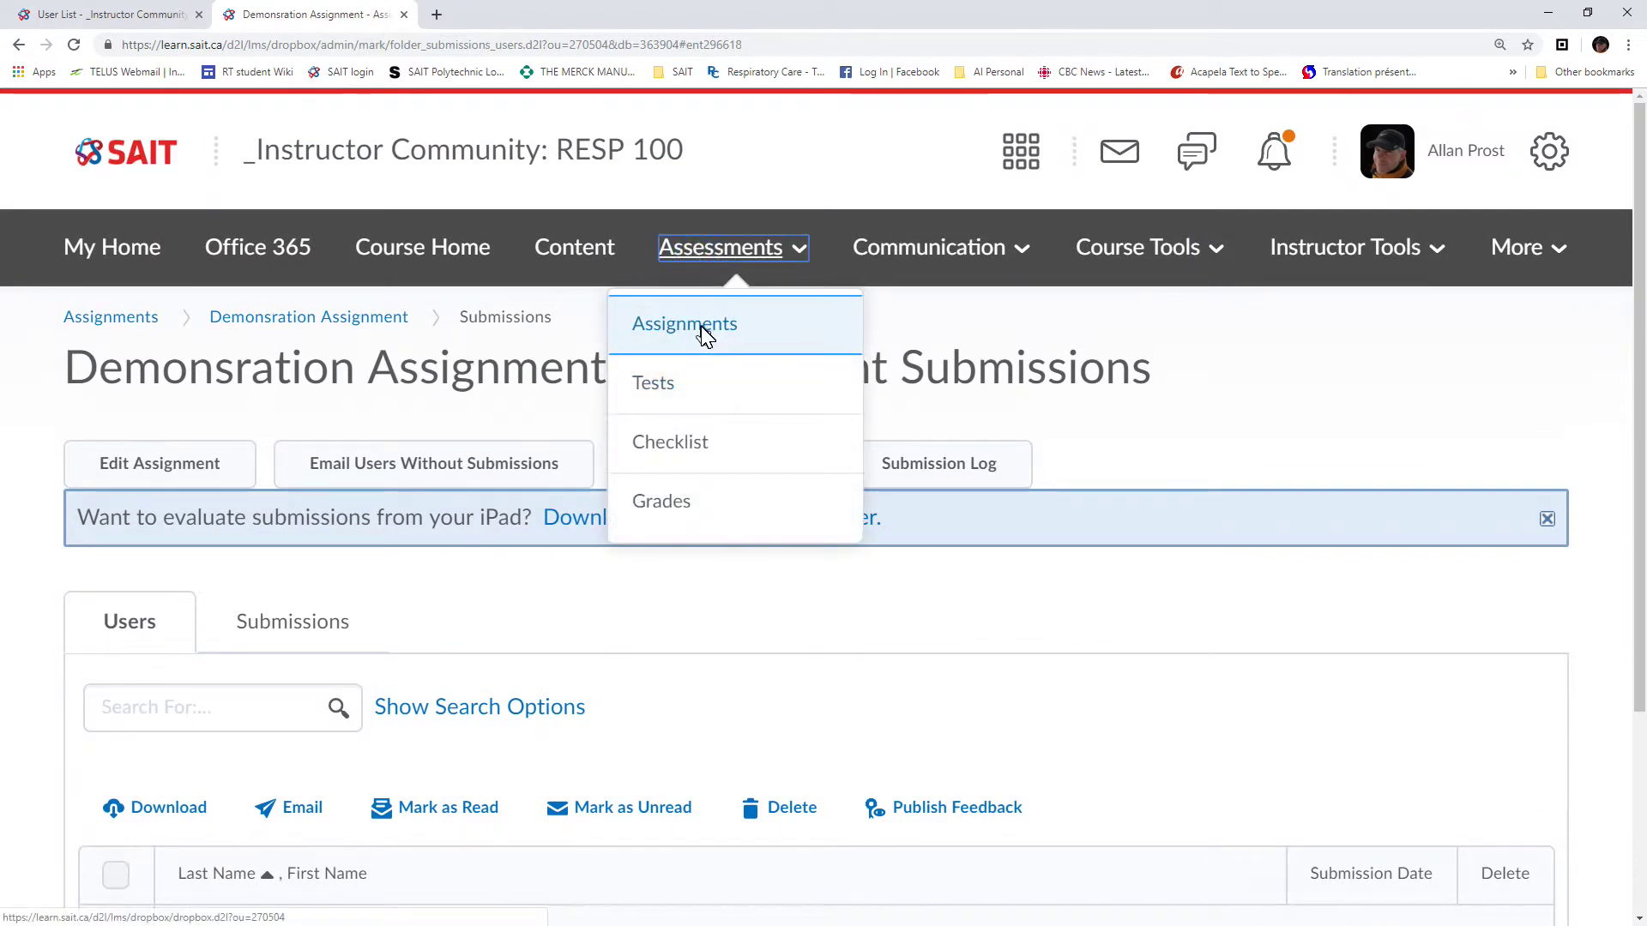
click(738, 617)
scroll(746, 617, down, 3)
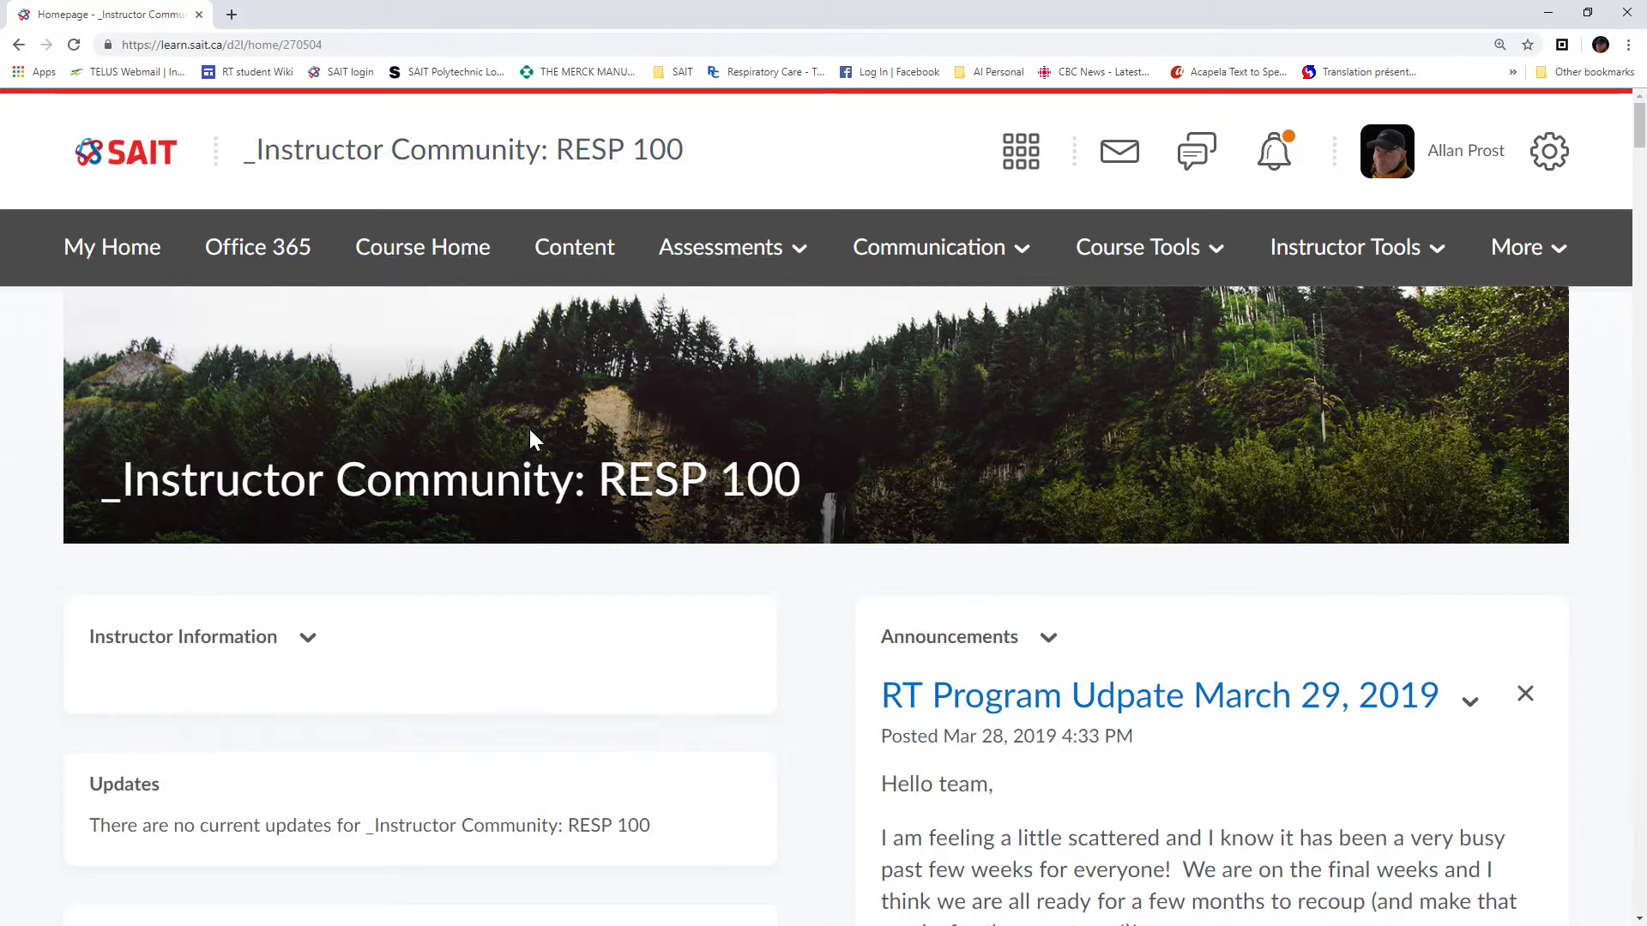
- Open the Rubrics tool from the Assessment section of Course Administration
click(1512, 251)
click(1436, 405)
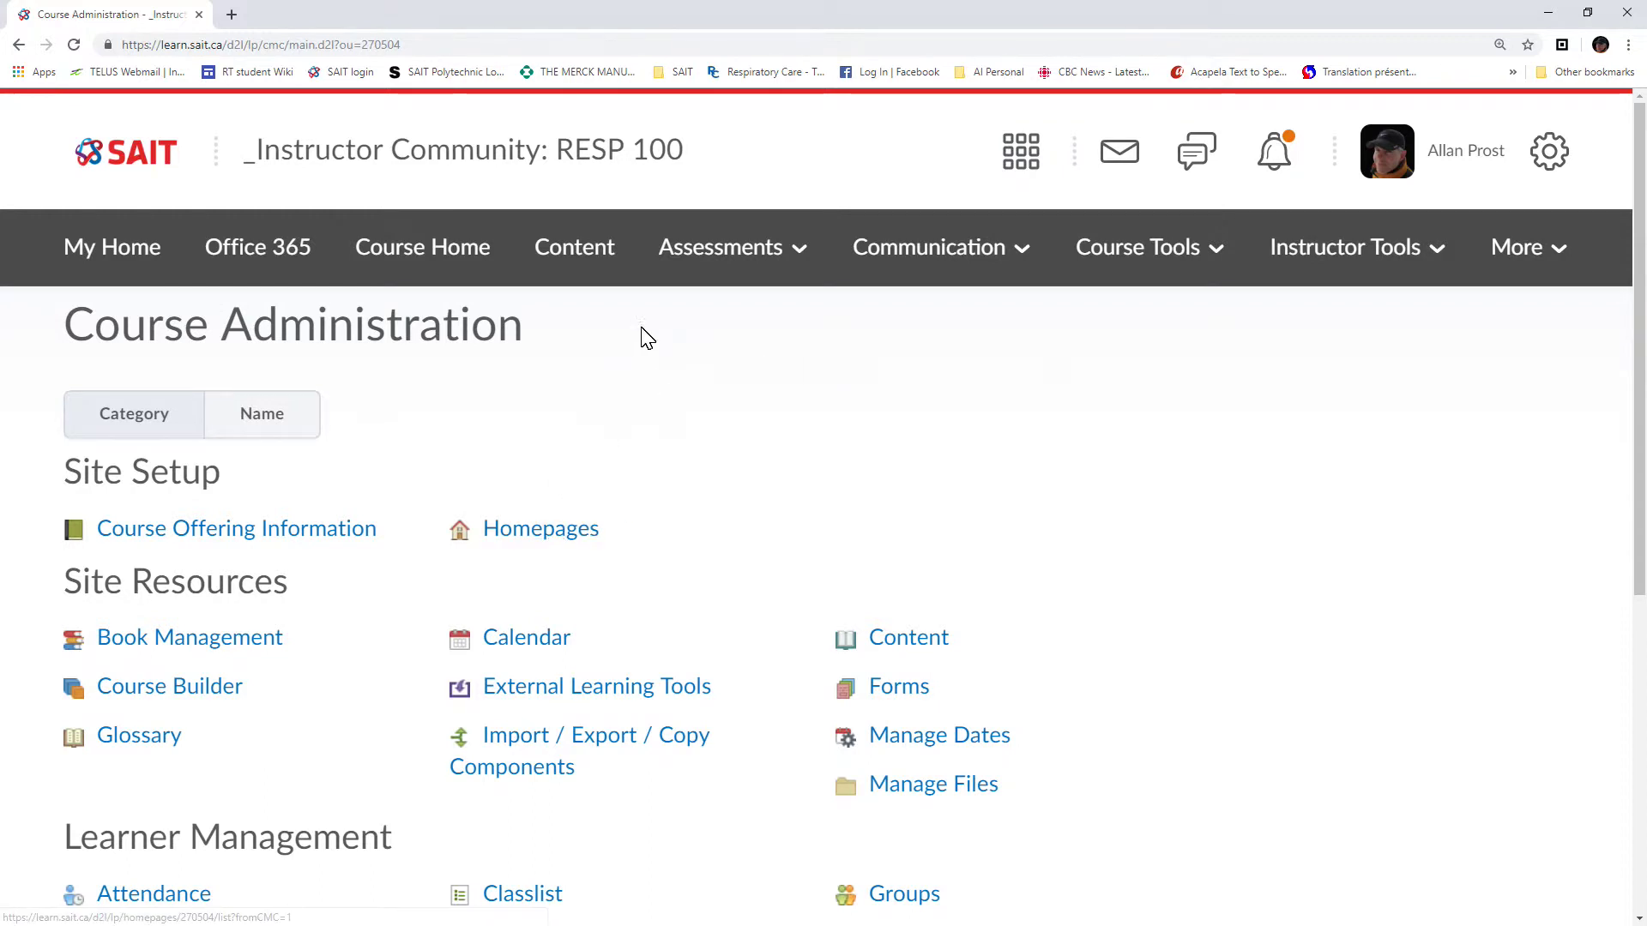
scroll(1114, 452, down, 5)
scroll(1124, 457, down, 2)
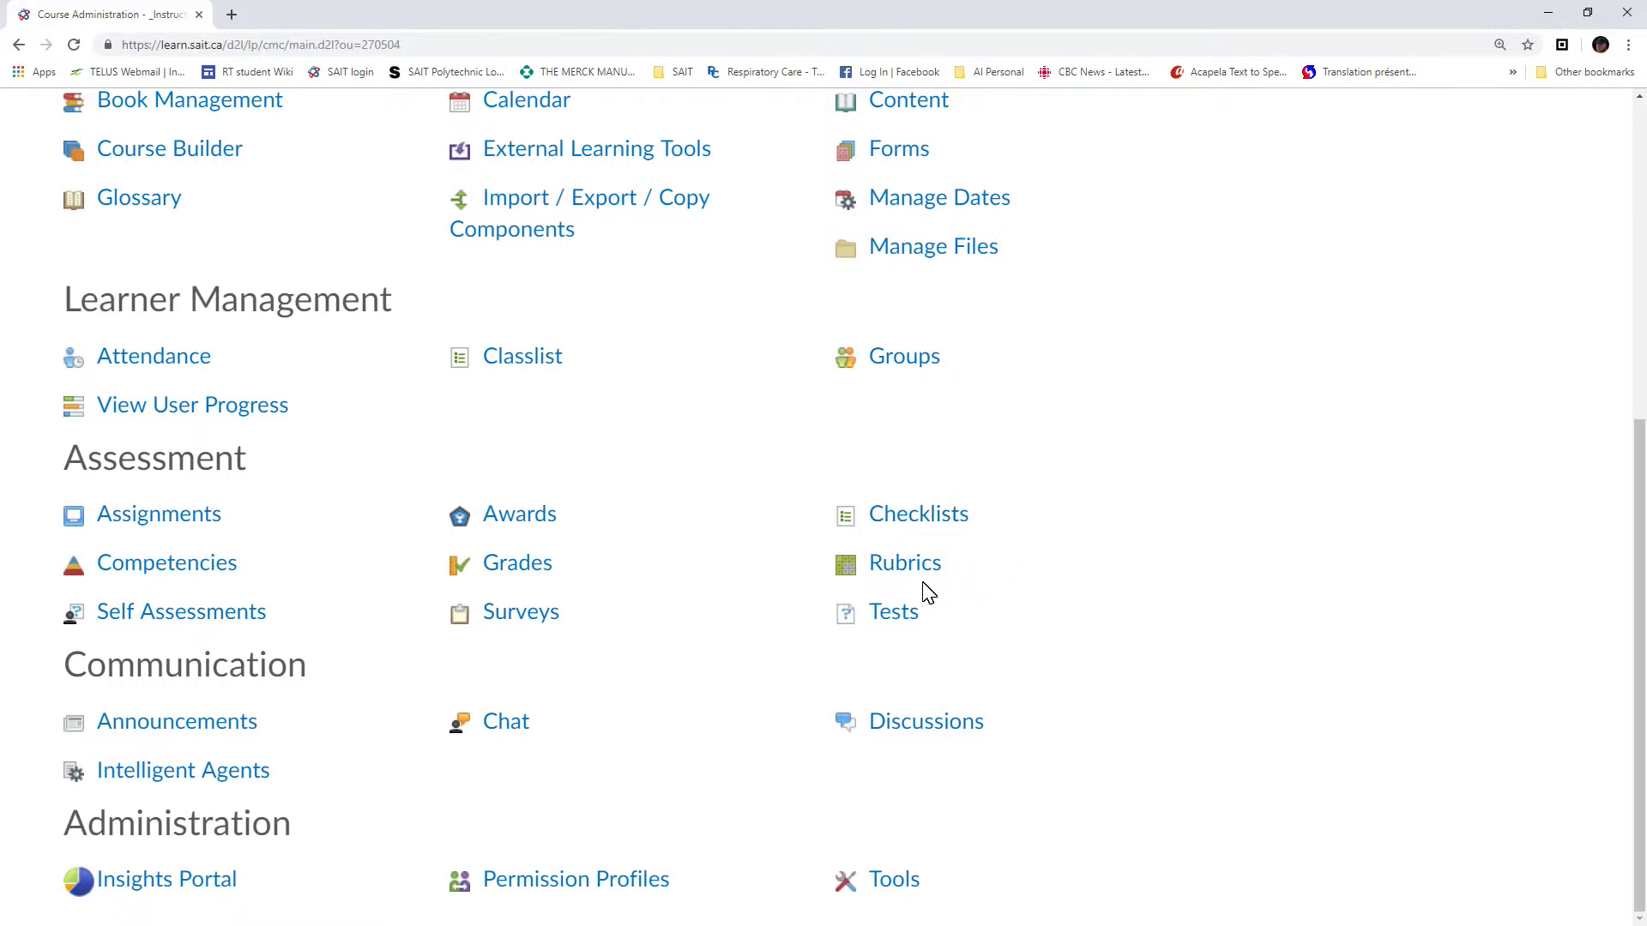
click(910, 570)
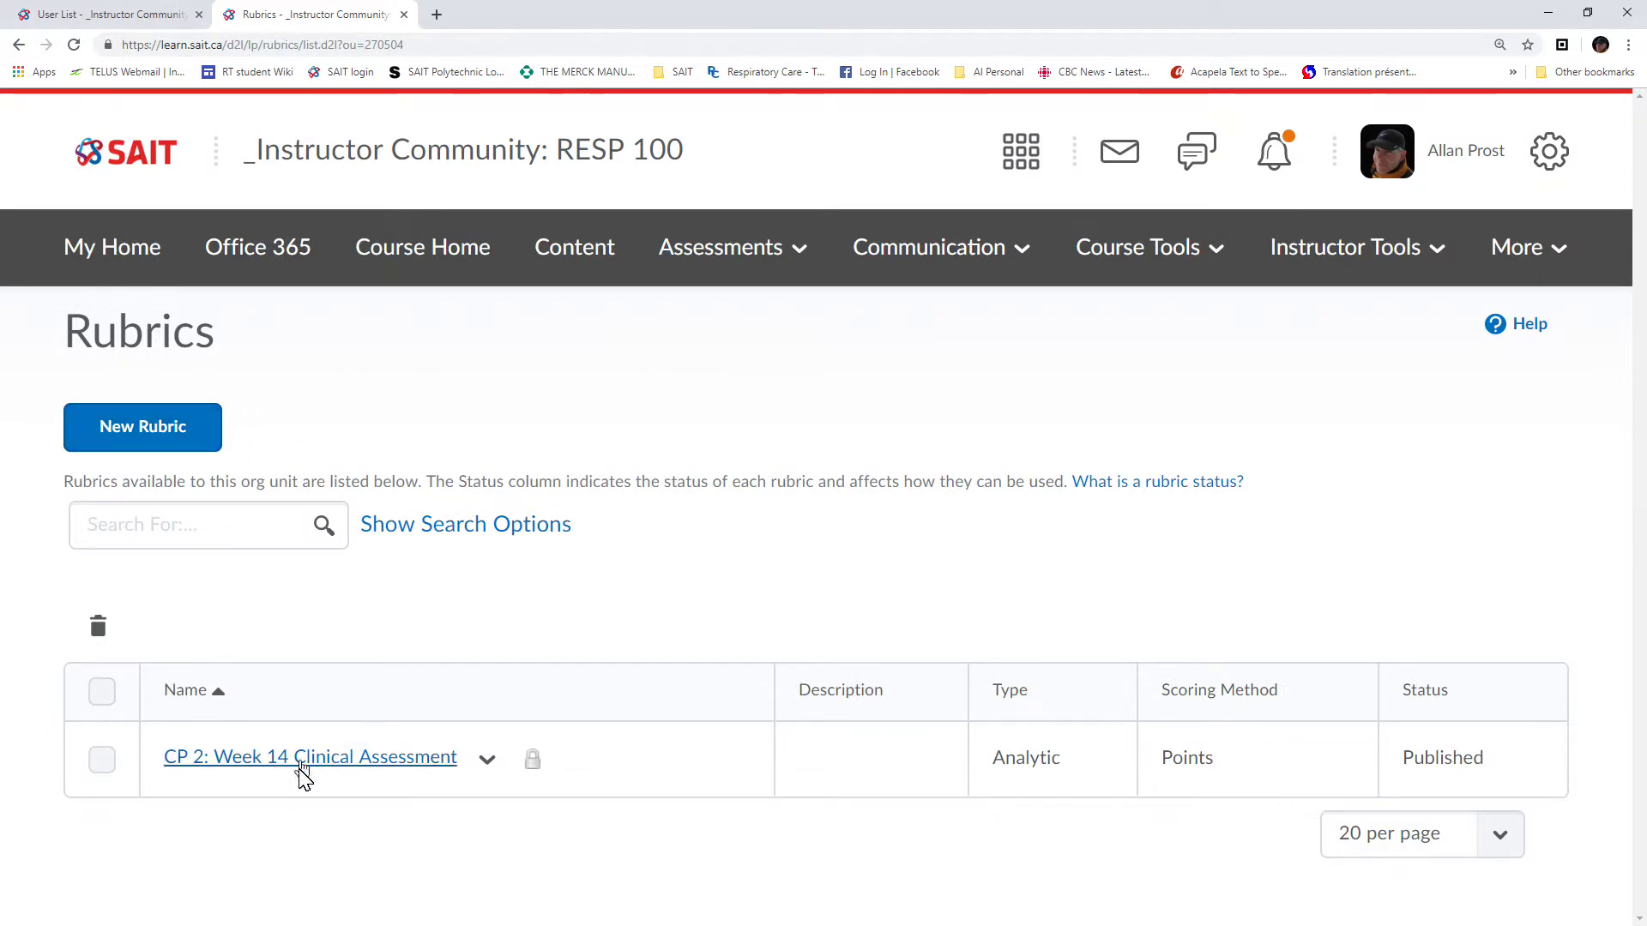
- Start a new rubric and name it "Rubric Building Assignment"
click(156, 432)
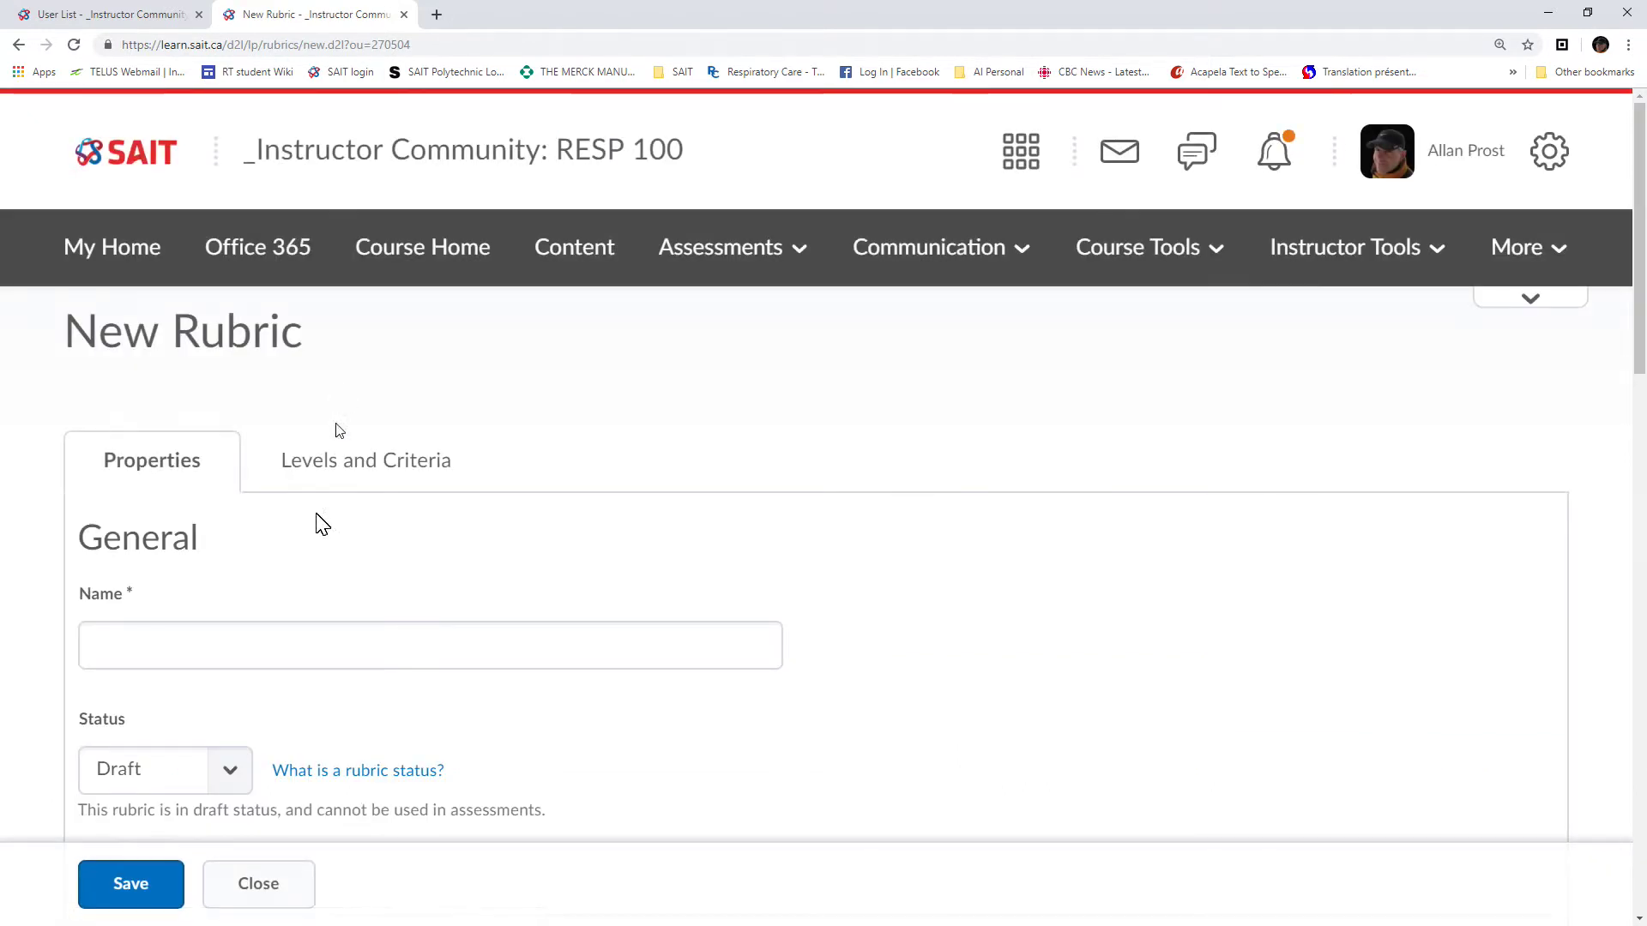
click(256, 631)
text(R)
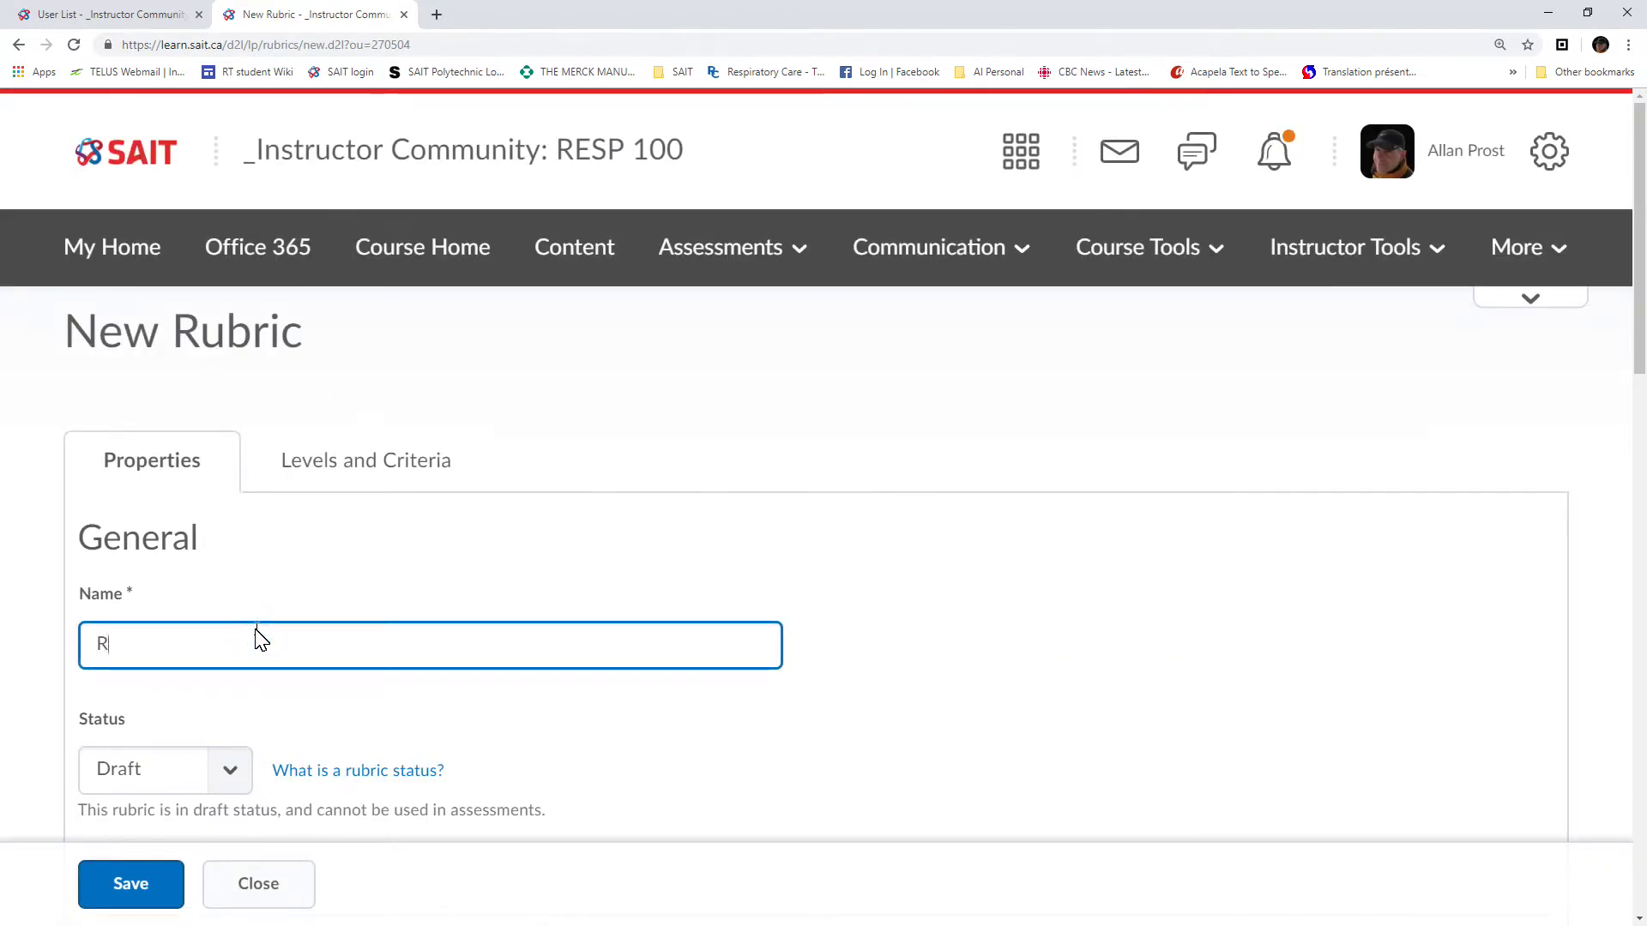
text(ubric Building Assignment)
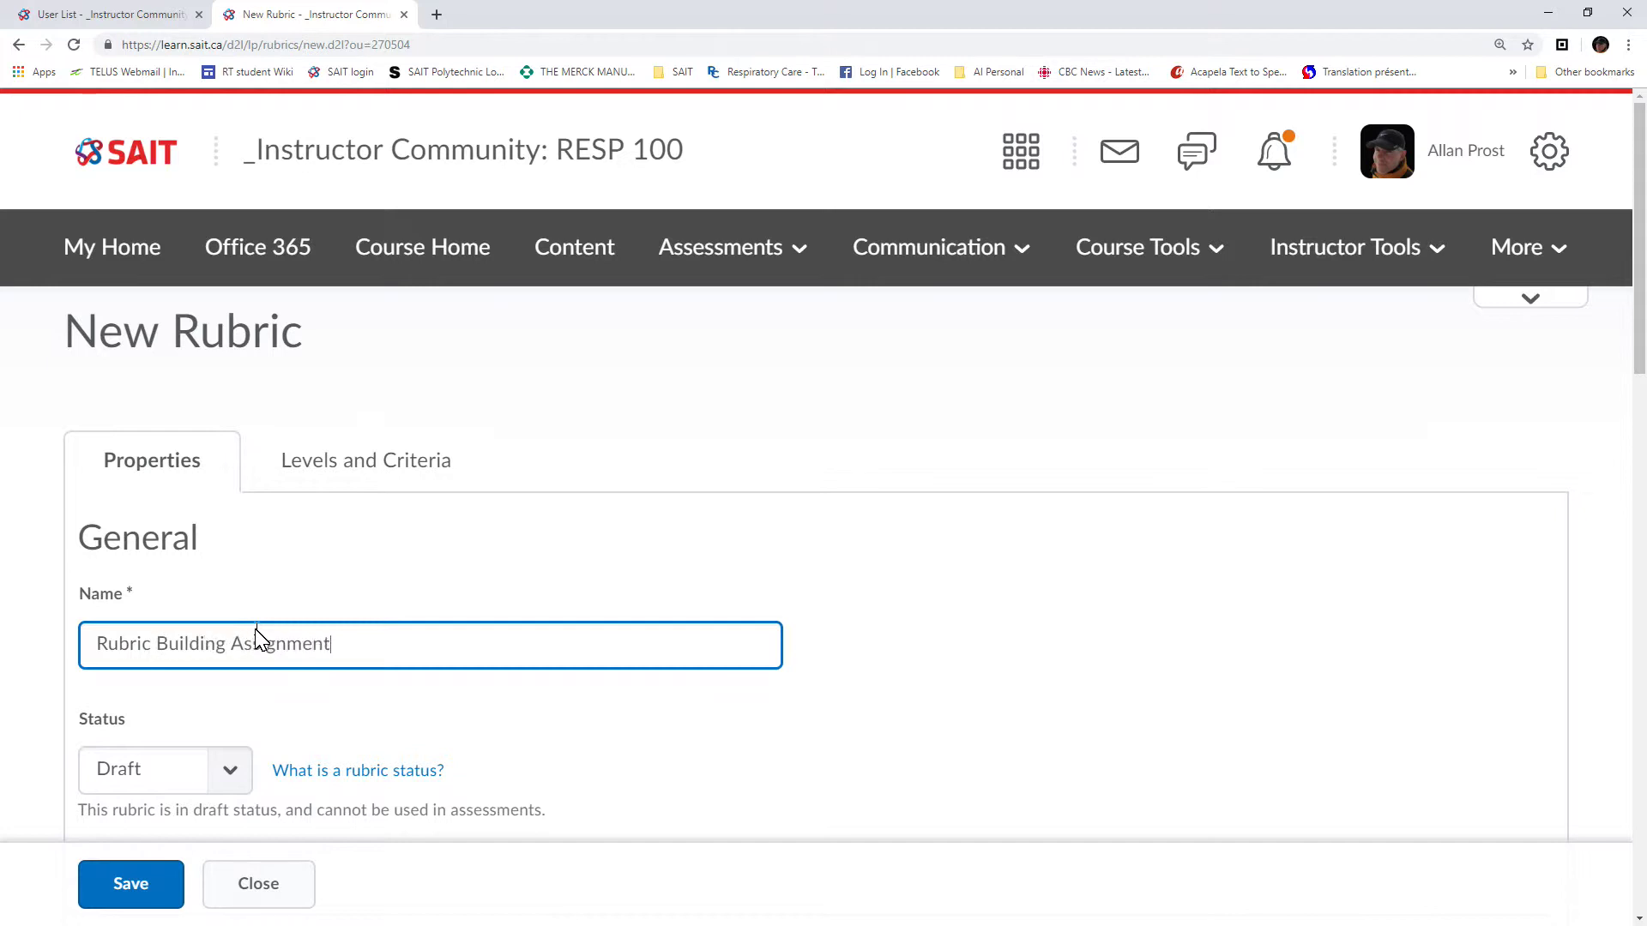
- Check the new rubric's status options, keep it as Draft, and look over its description and type settings
scroll(901, 669, down, 2)
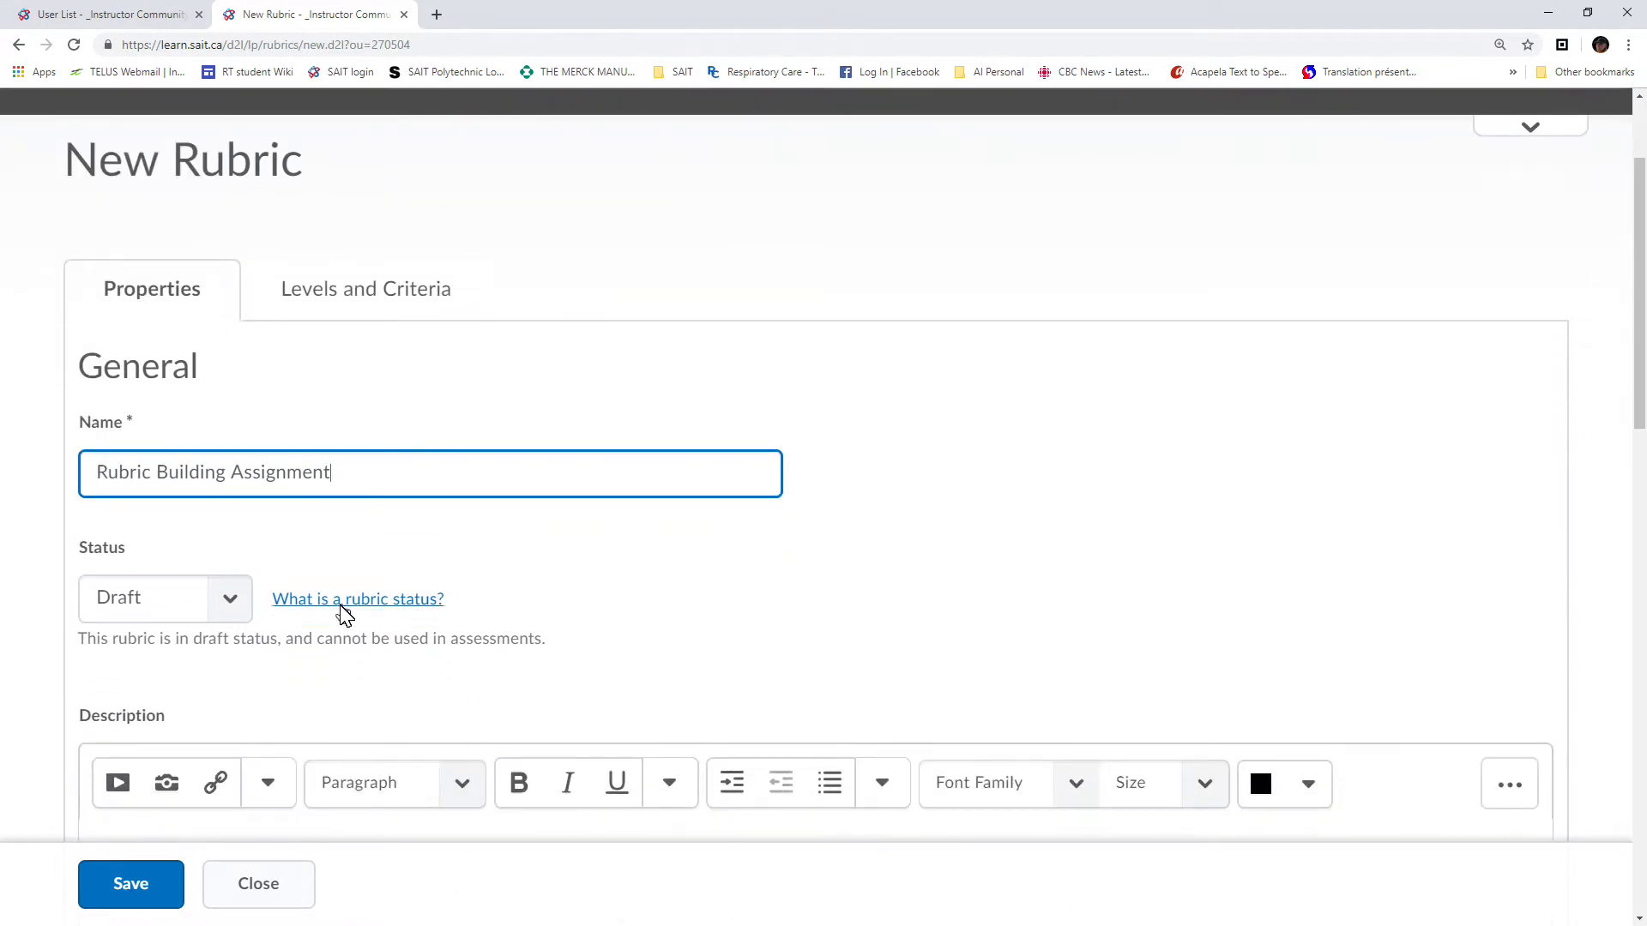
scroll(605, 579, down, 1)
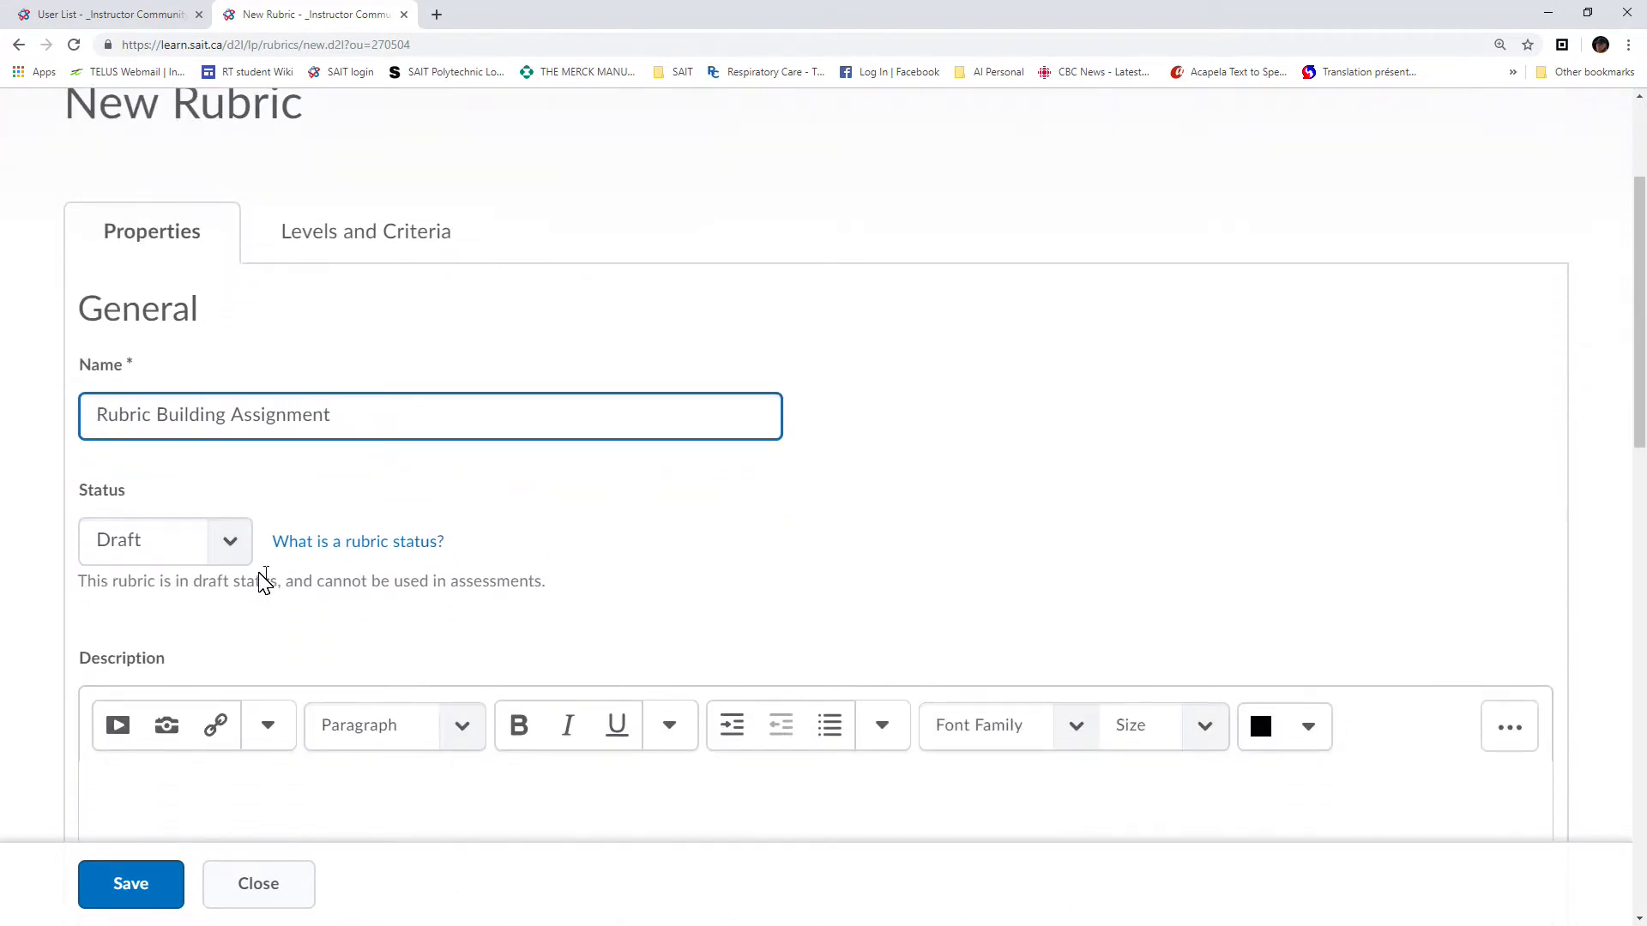
click(239, 547)
click(236, 548)
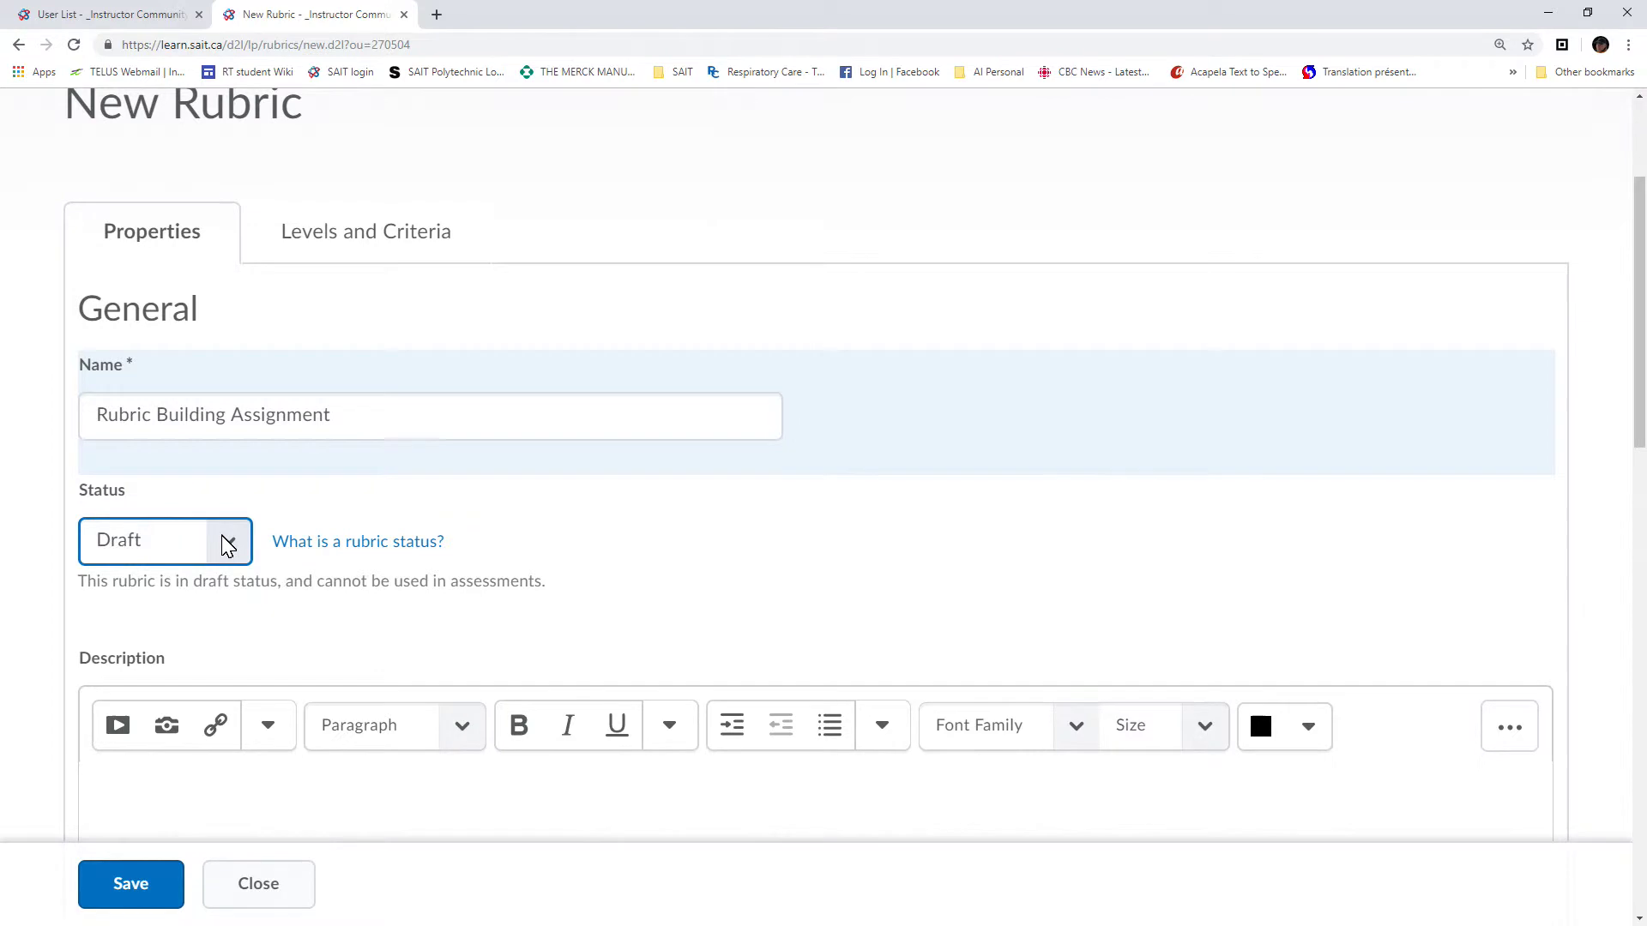
scroll(673, 570, down, 5)
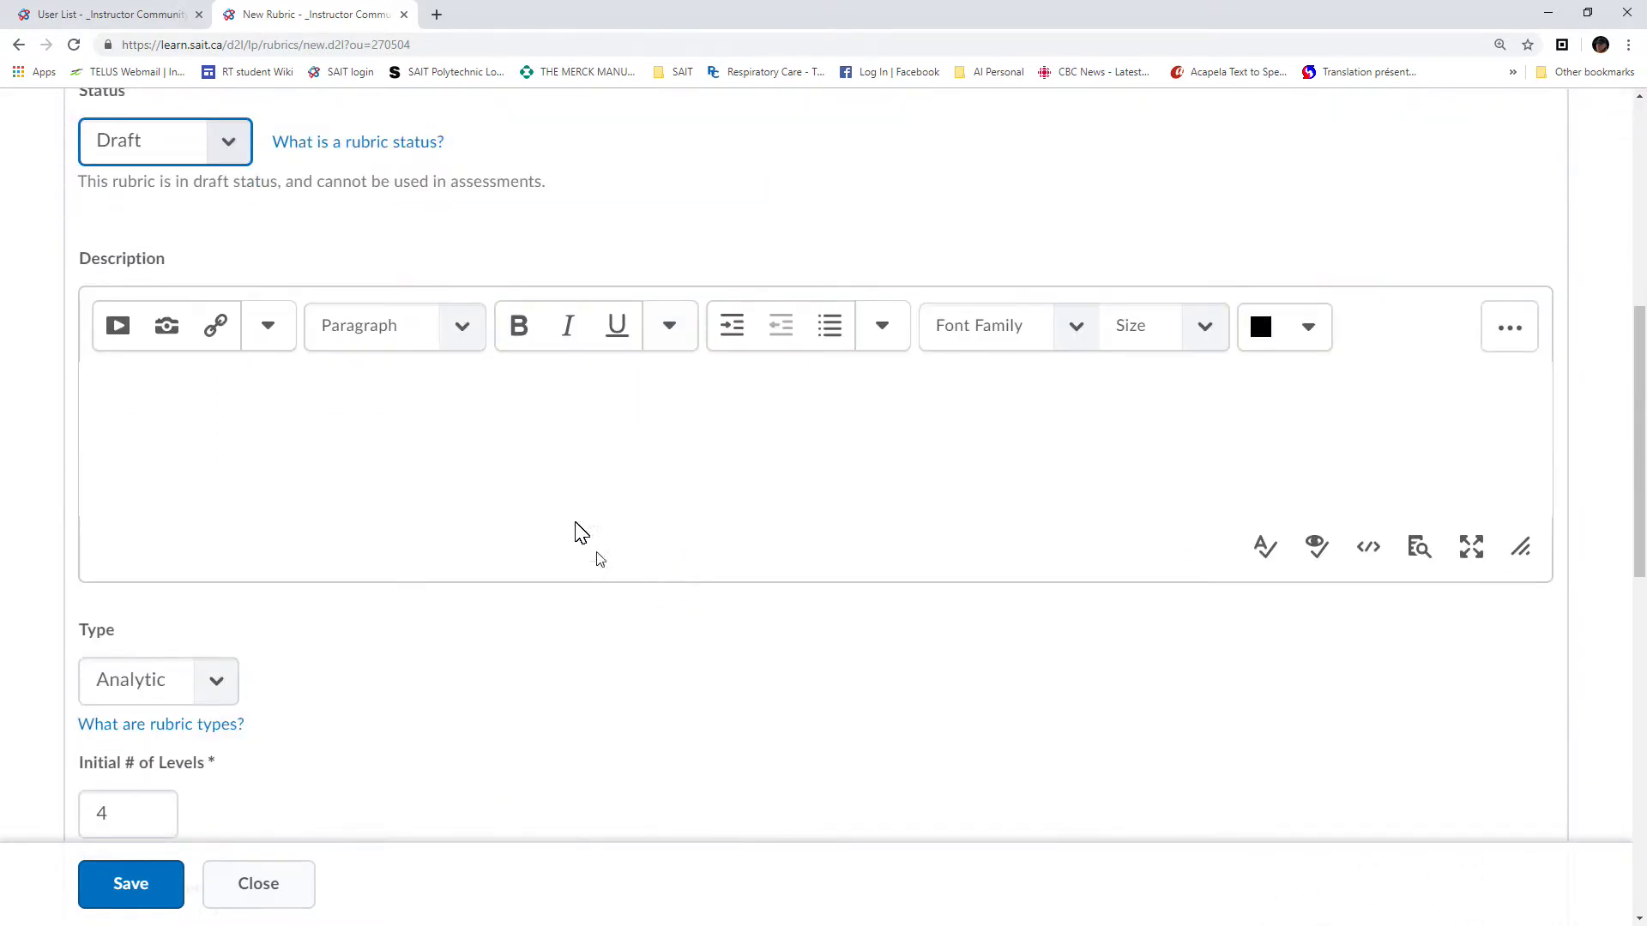
- Enter "This is a demonstration Rubric." as the rubric's description
click(358, 416)
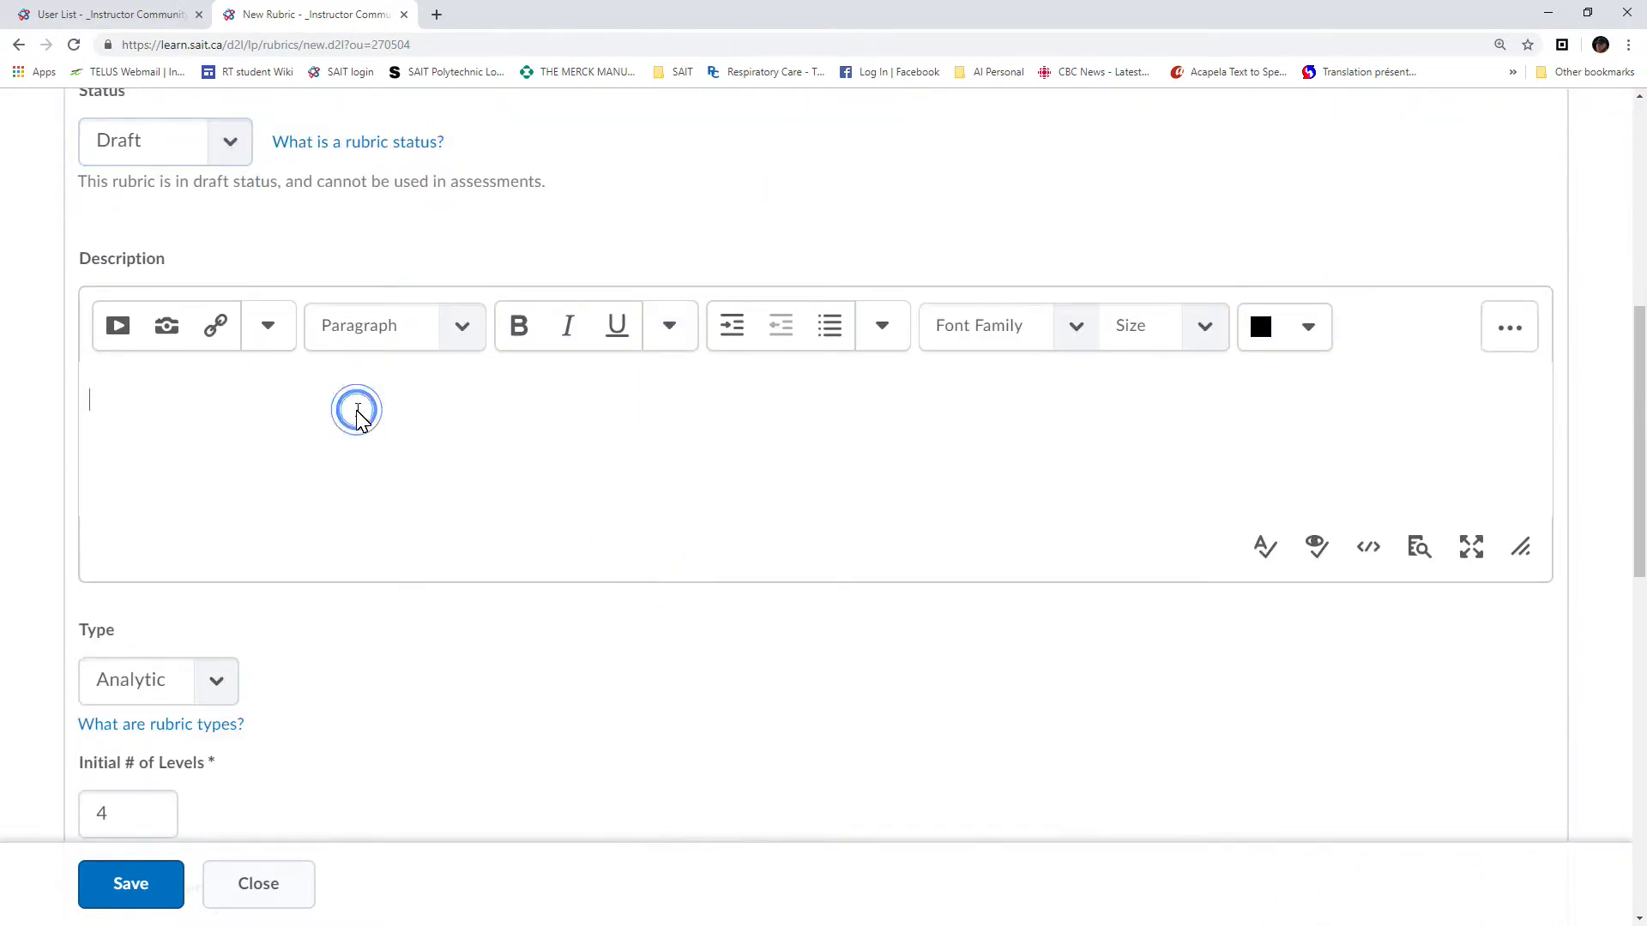
text(This is a demonstration Rubric.)
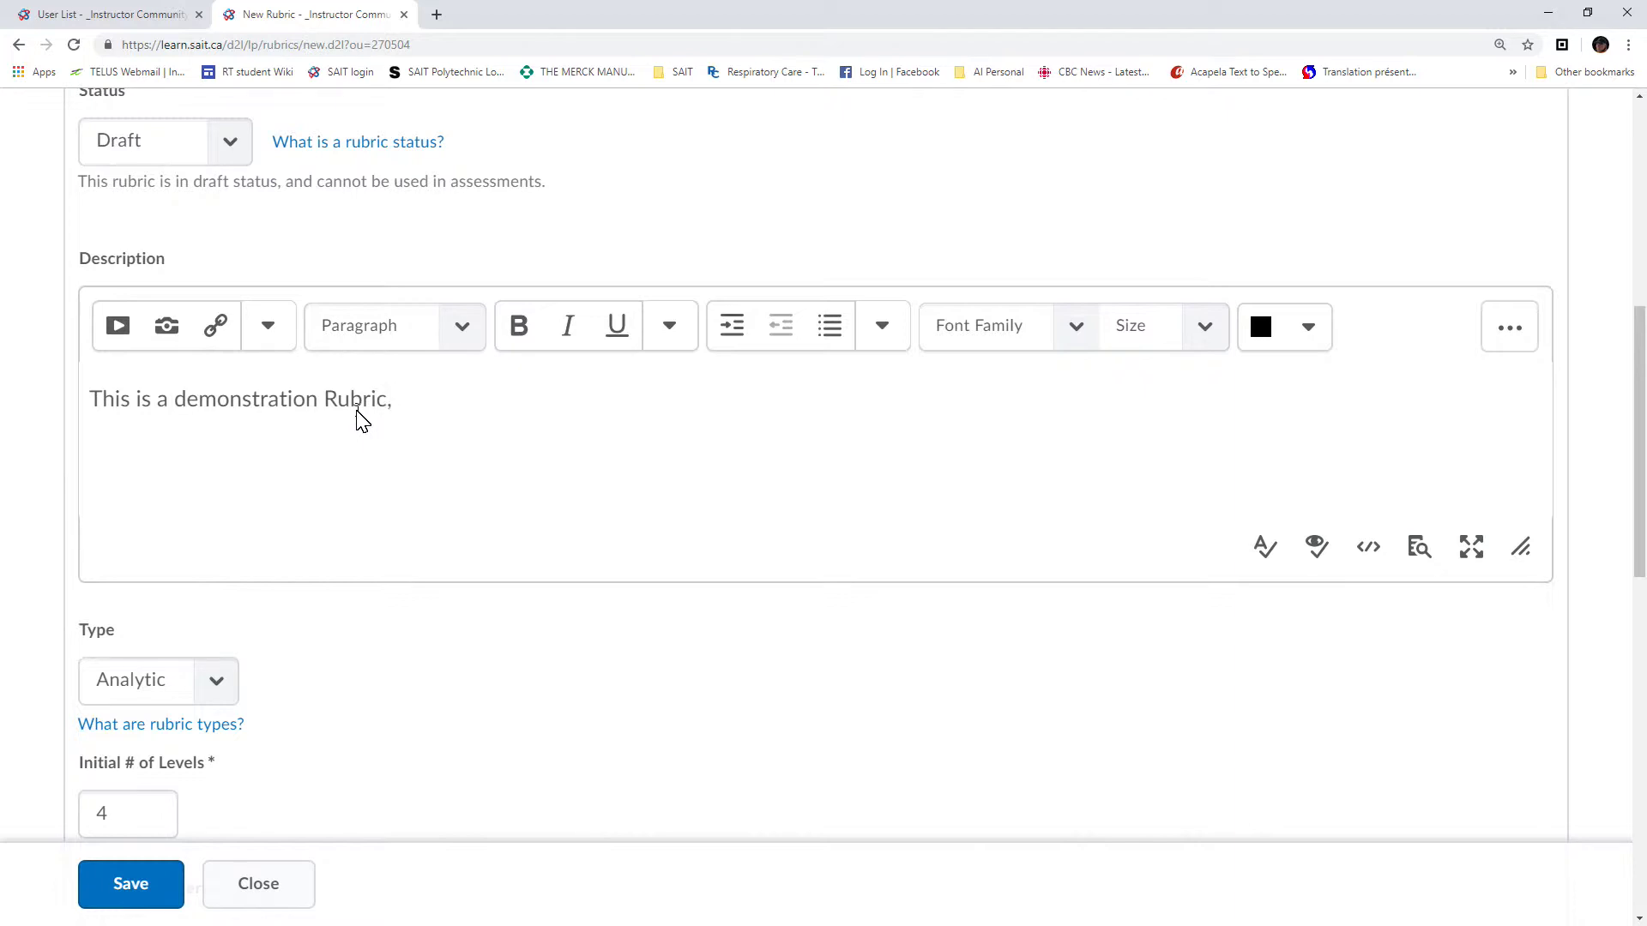
- Review the level, criteria, scoring and visibility settings, keep Points as the scoring method, and save the rubric
scroll(397, 527, down, 3)
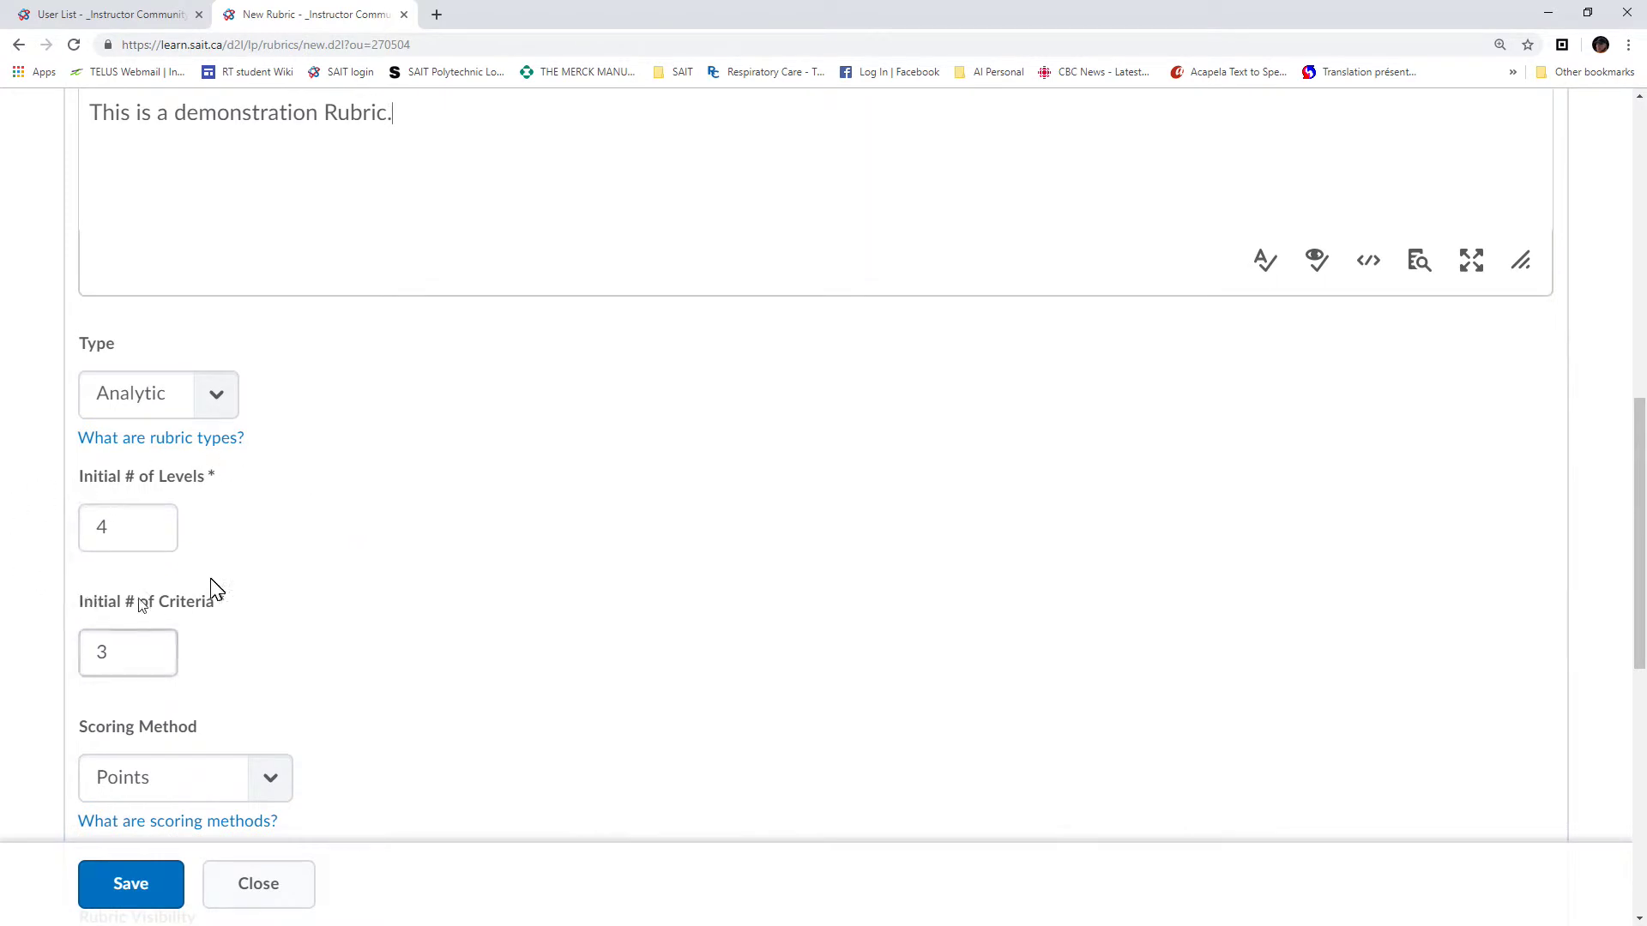
scroll(289, 544, down, 1)
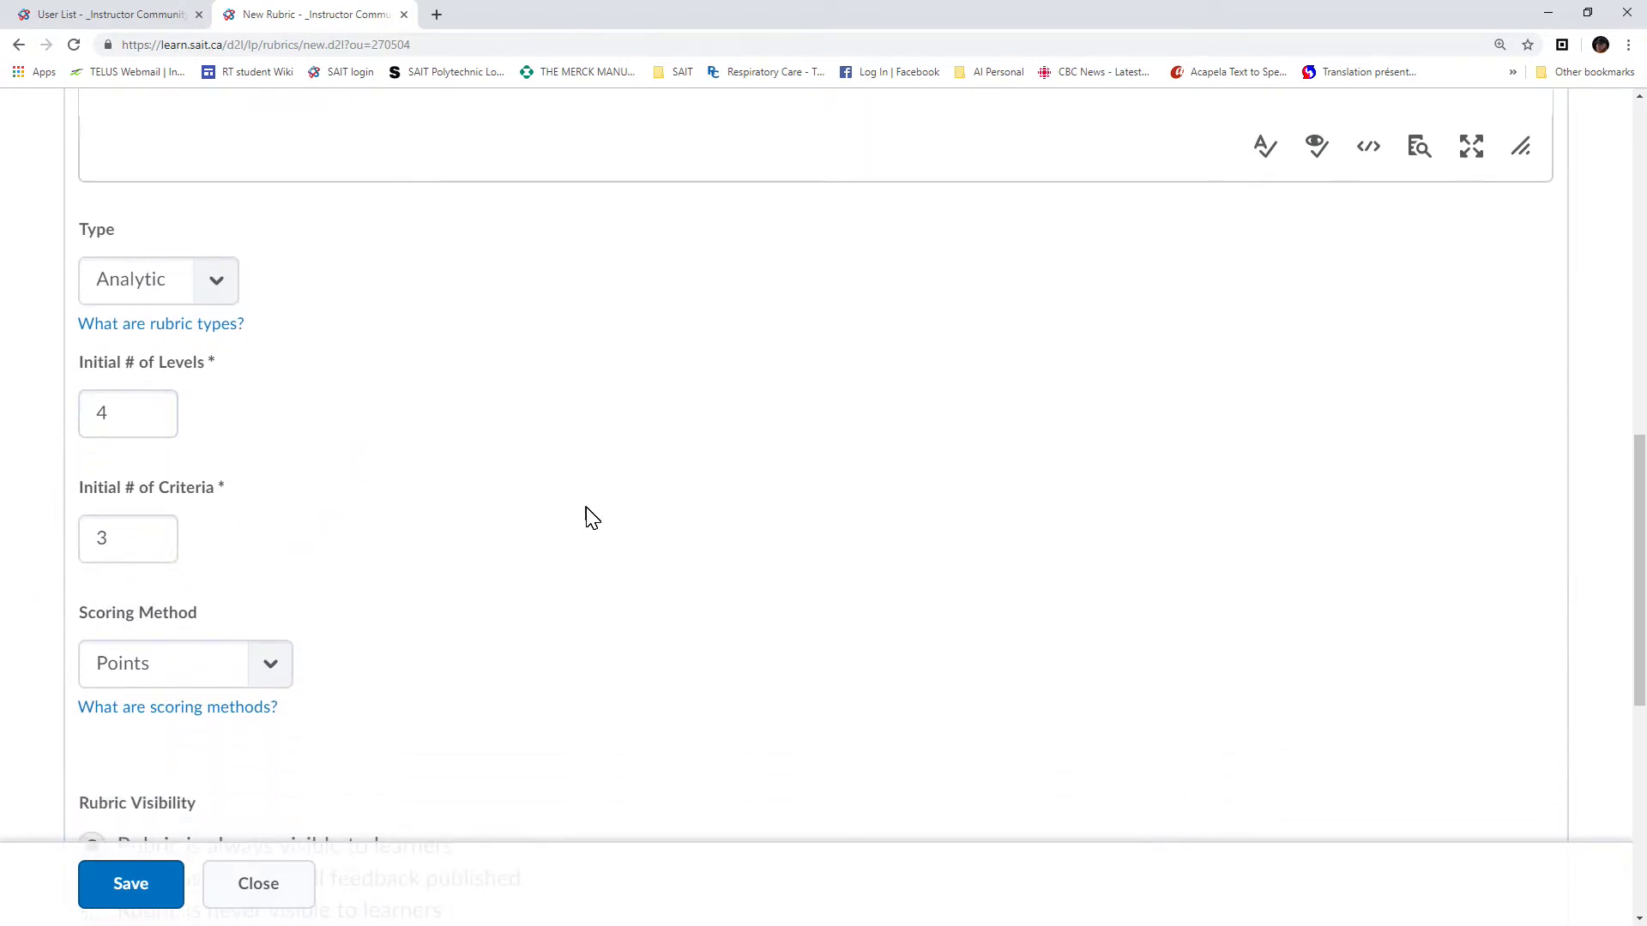
scroll(583, 516, down, 2)
click(266, 506)
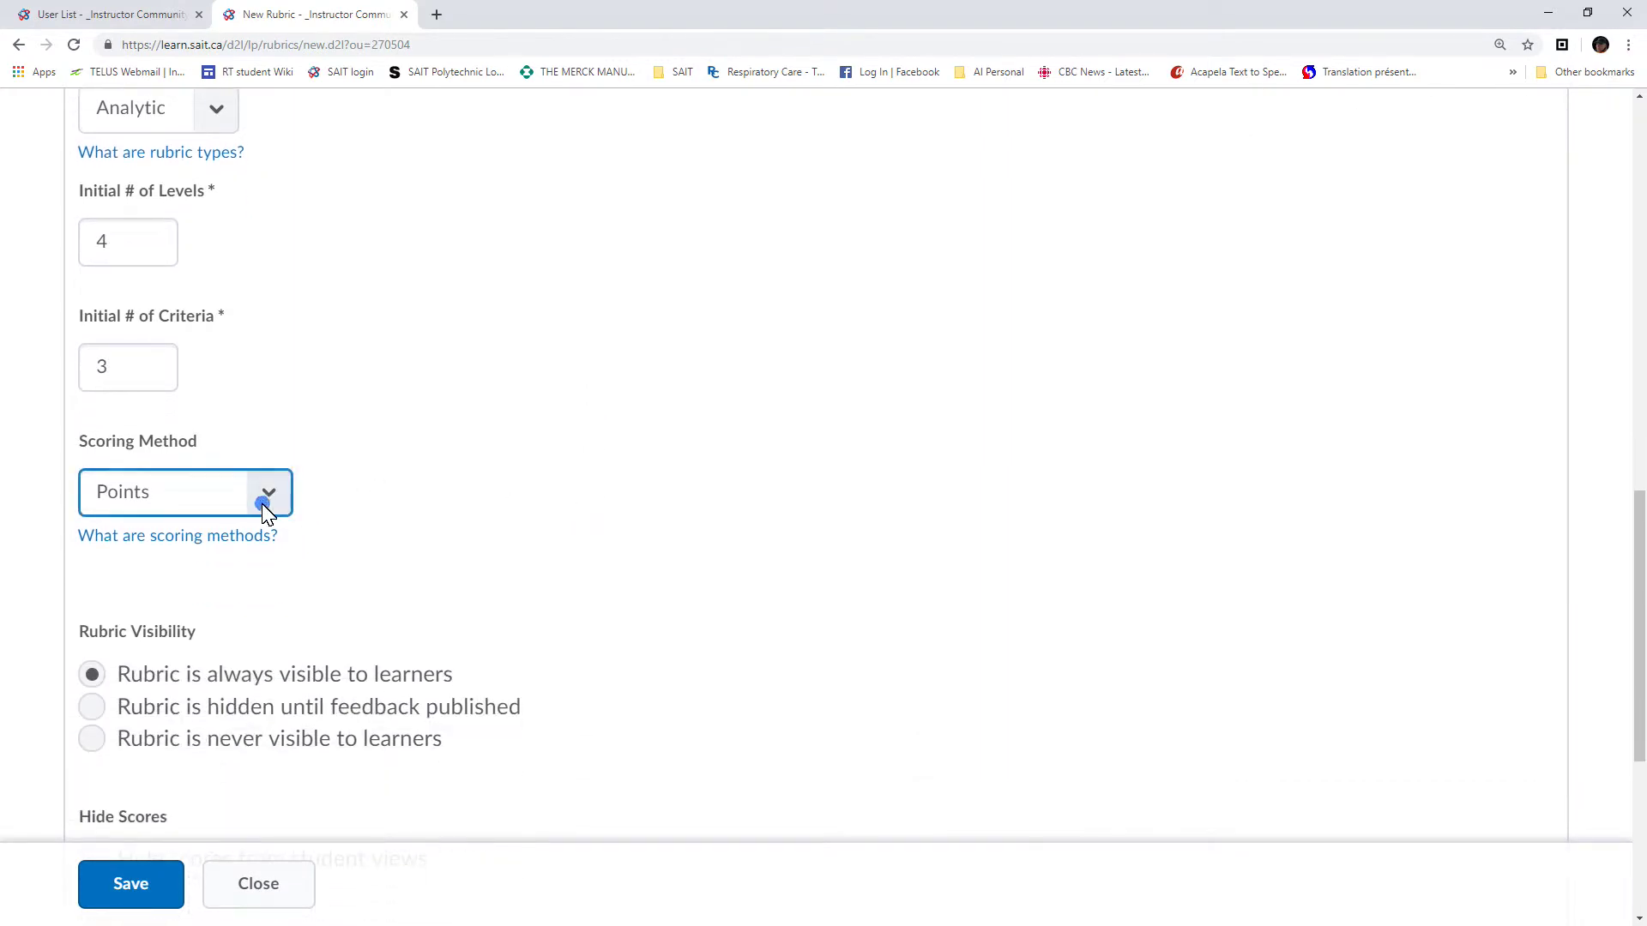
click(266, 506)
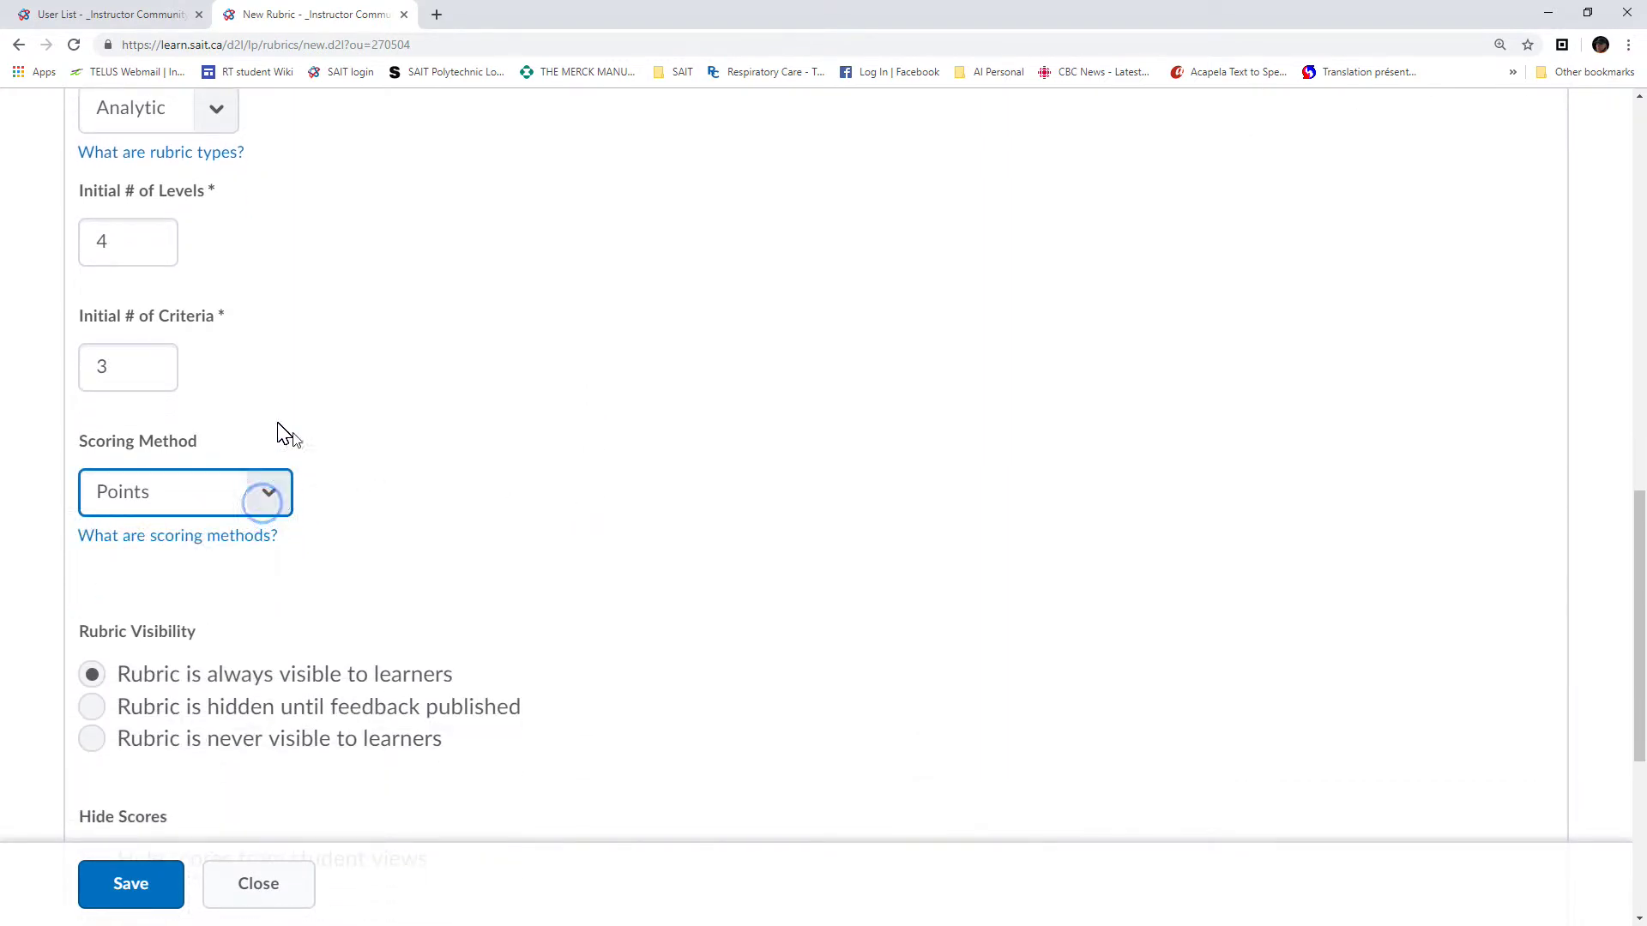
scroll(607, 474, down, 3)
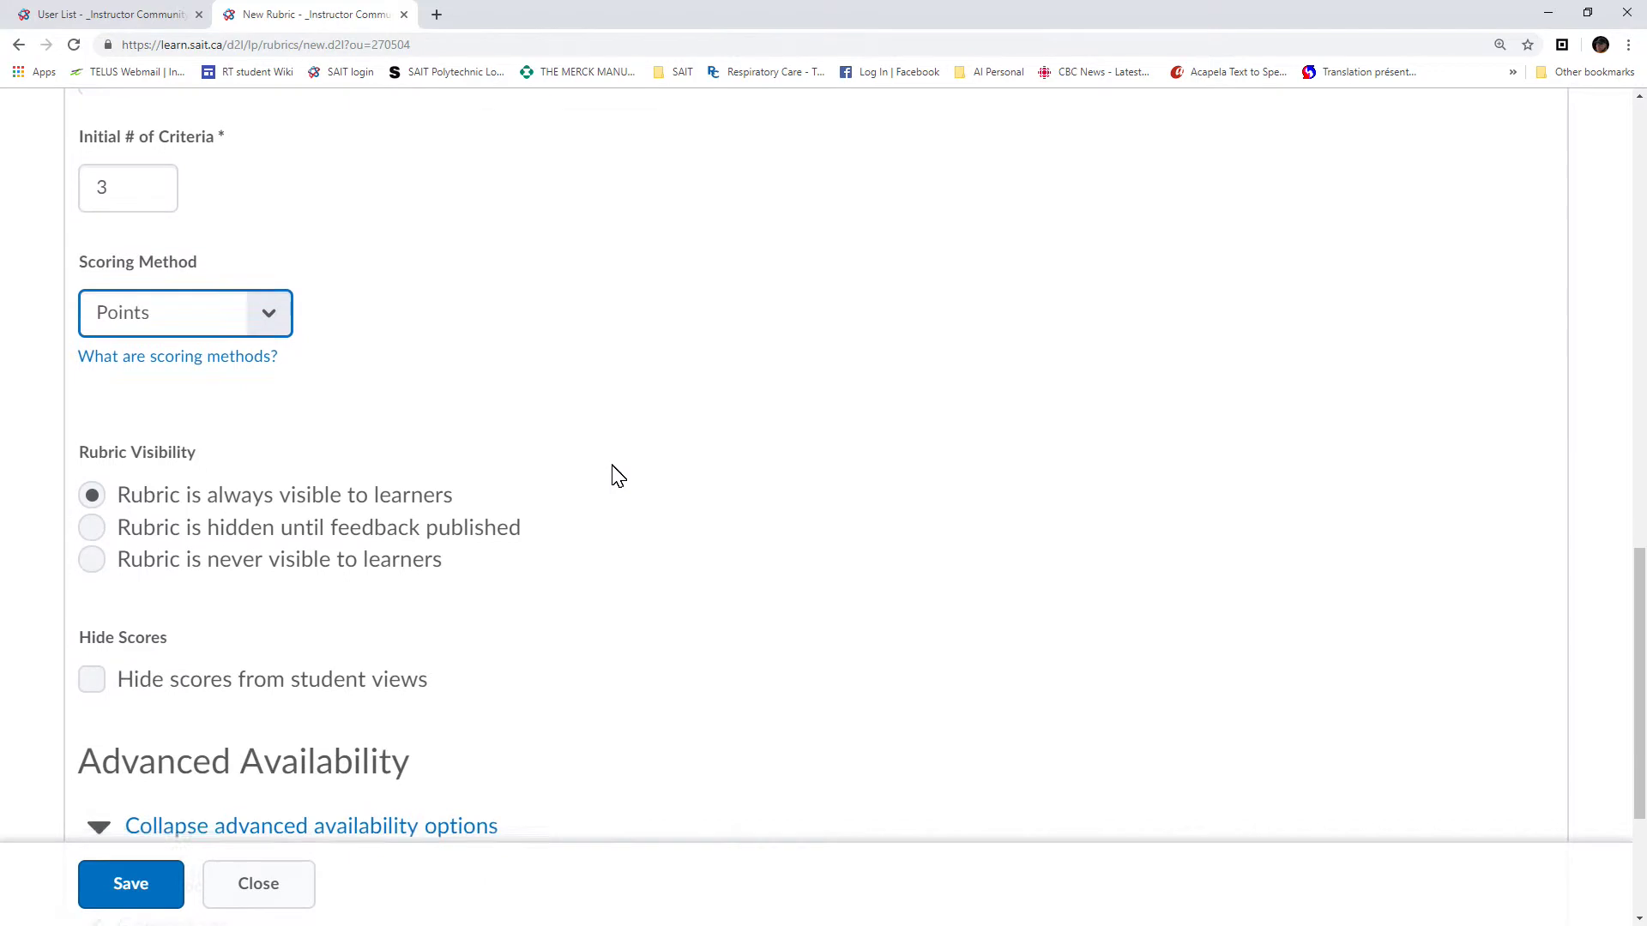
scroll(617, 474, down, 2)
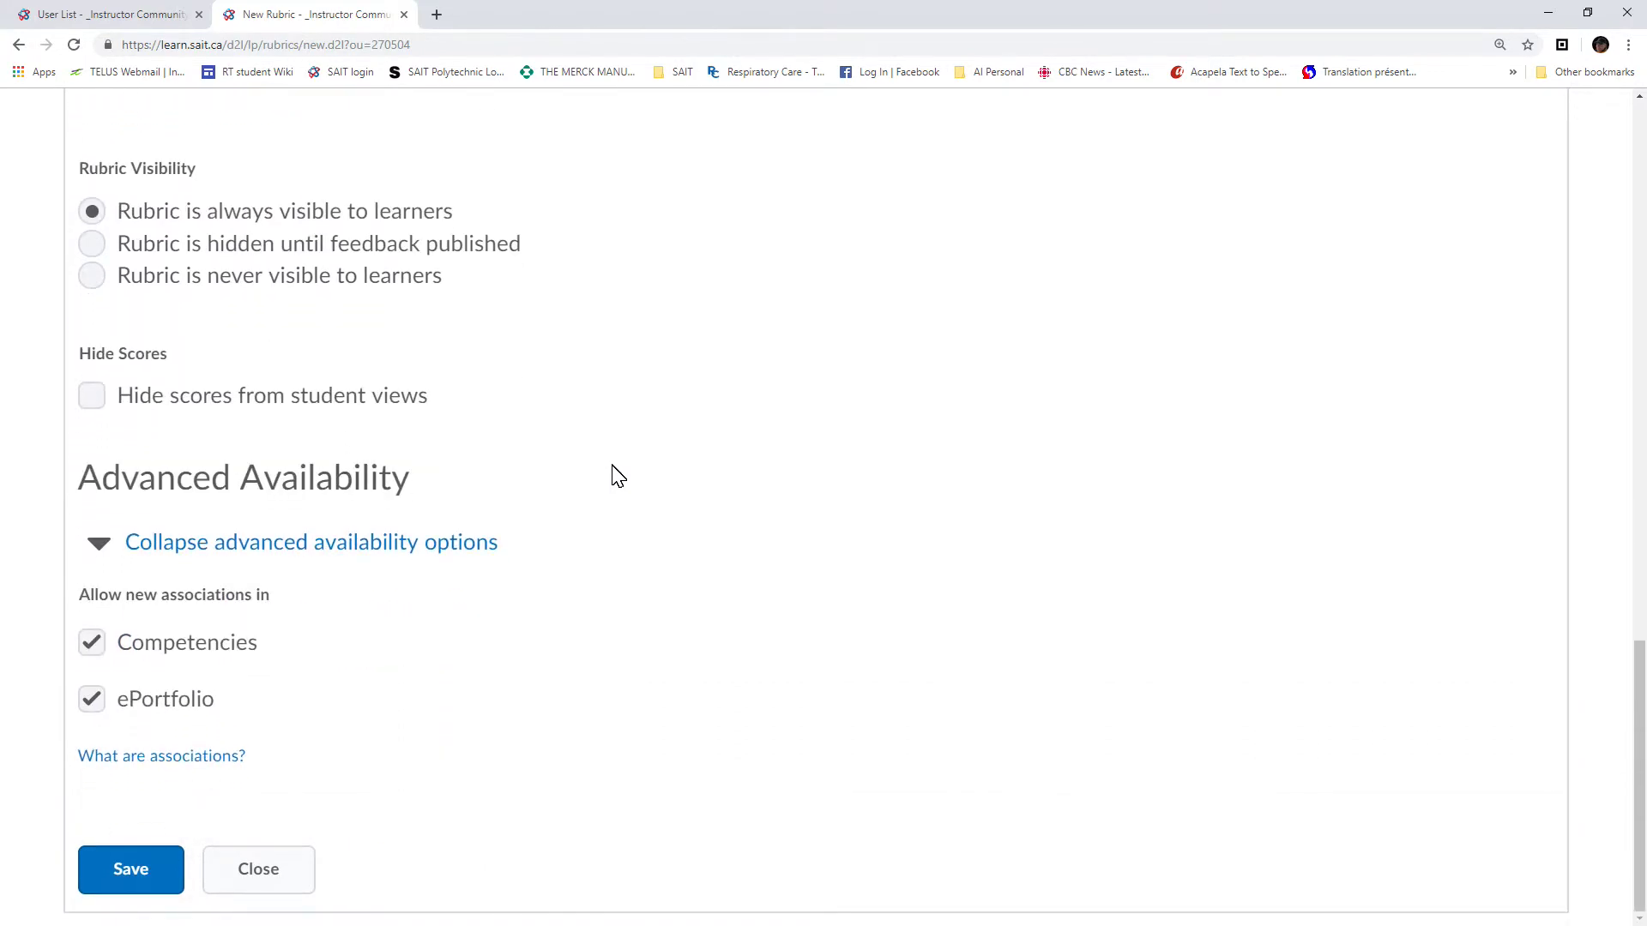
scroll(614, 475, up, 1)
scroll(614, 475, down, 1)
click(135, 868)
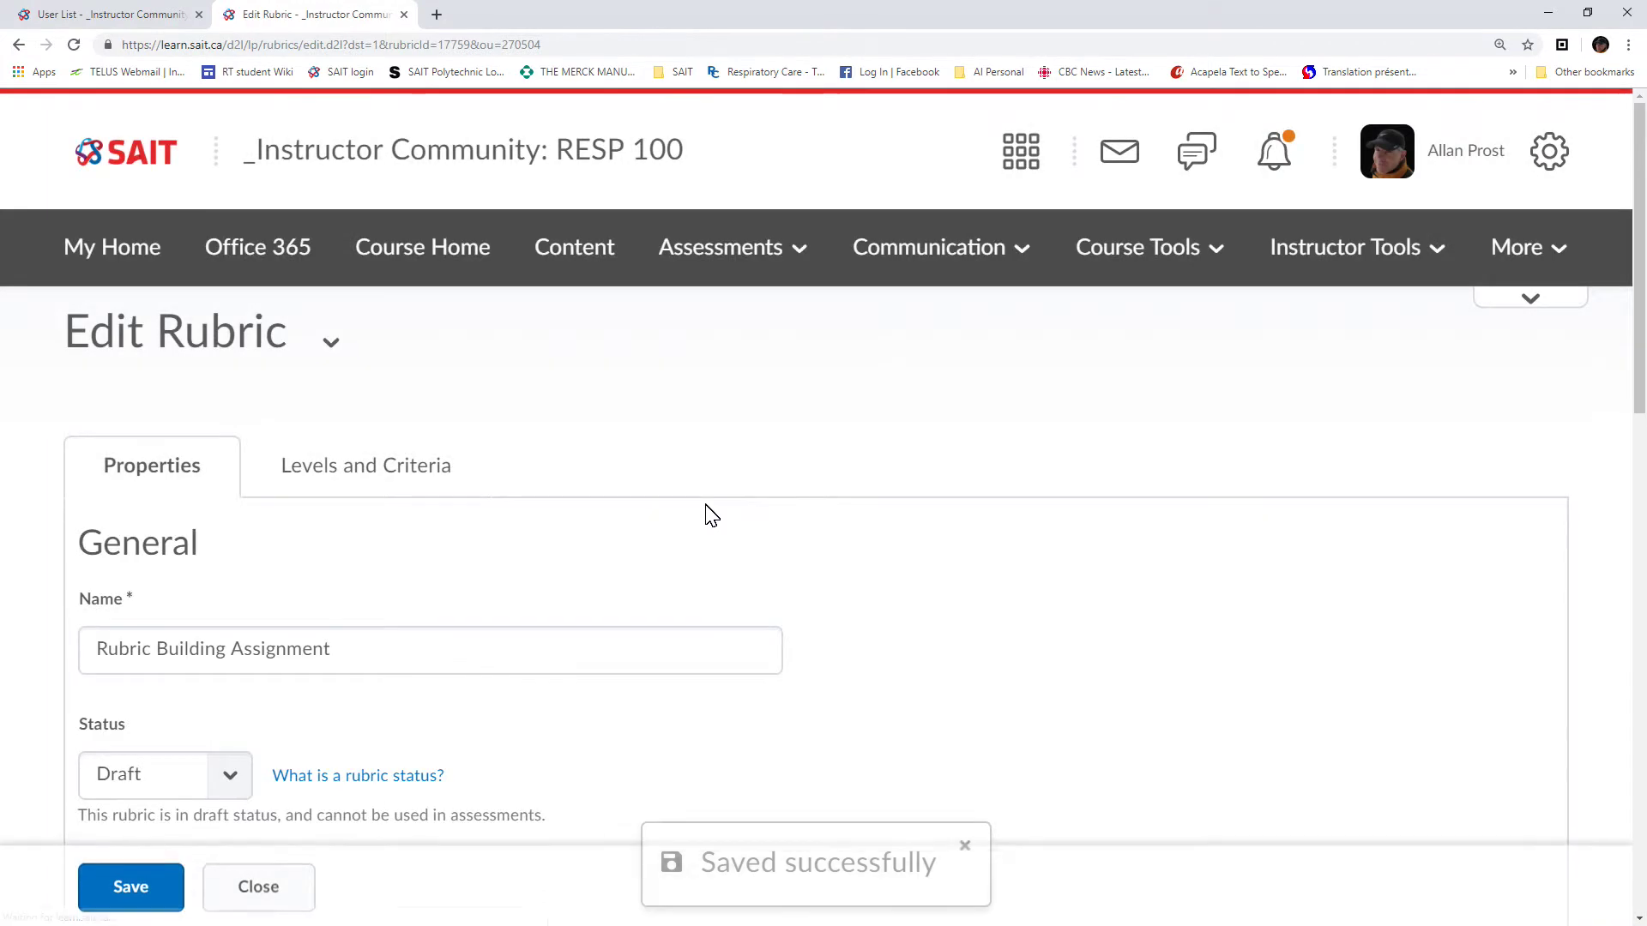
- Go to the rubric's levels and criteria and rename the criteria group "Rubric Building Assignment"
scroll(710, 515, down, 2)
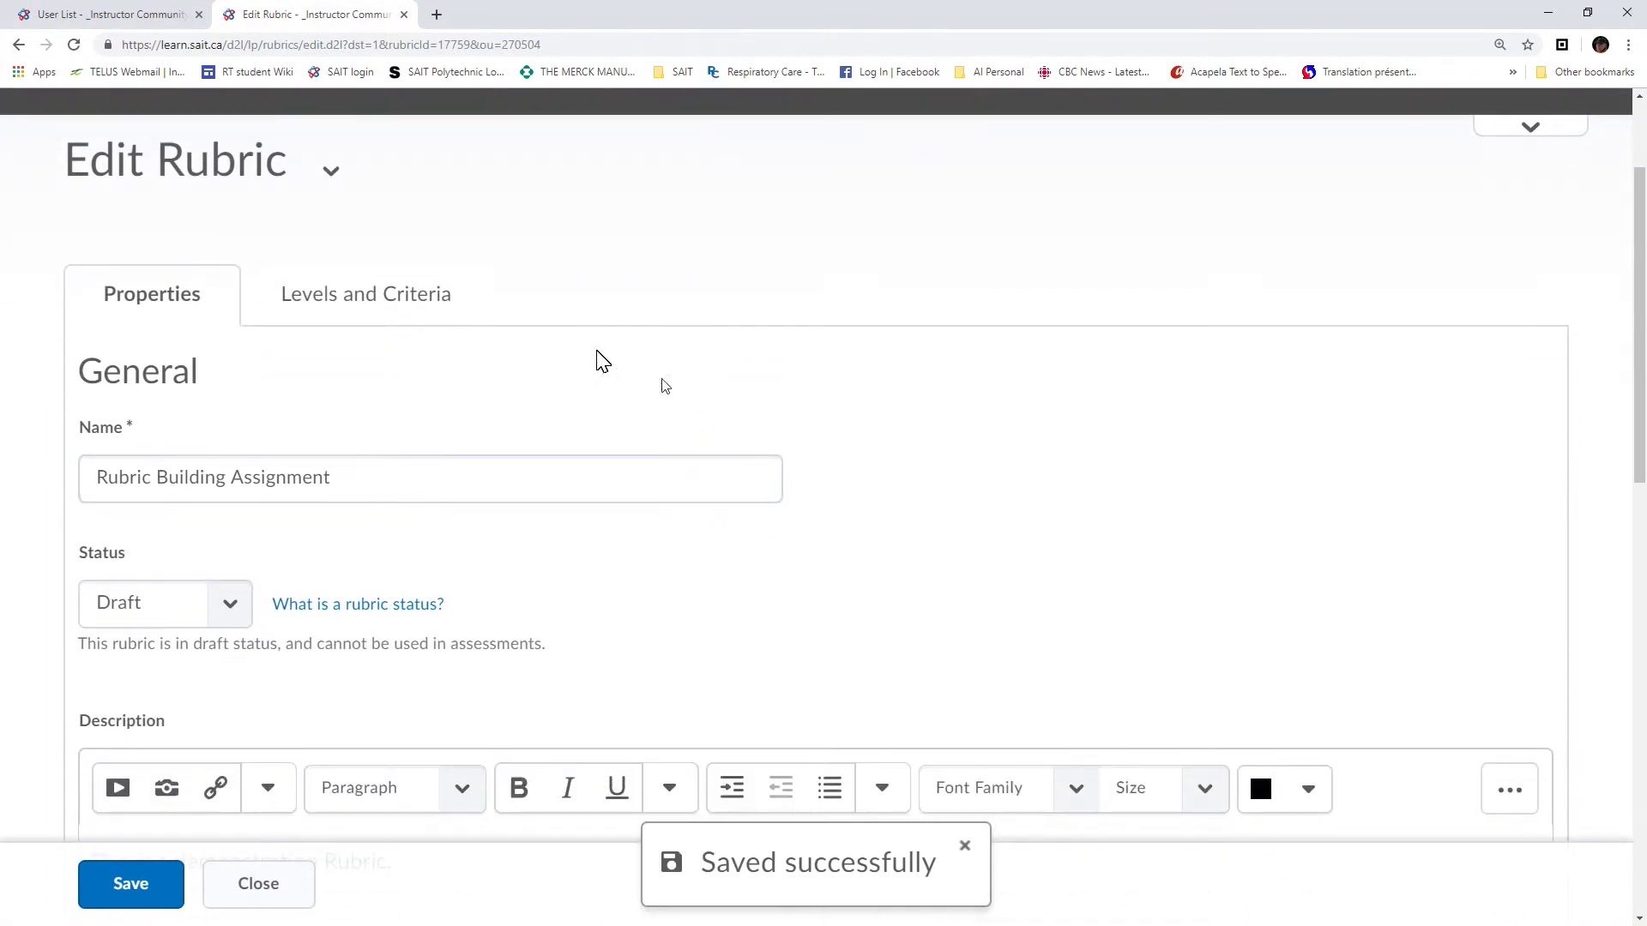
click(406, 304)
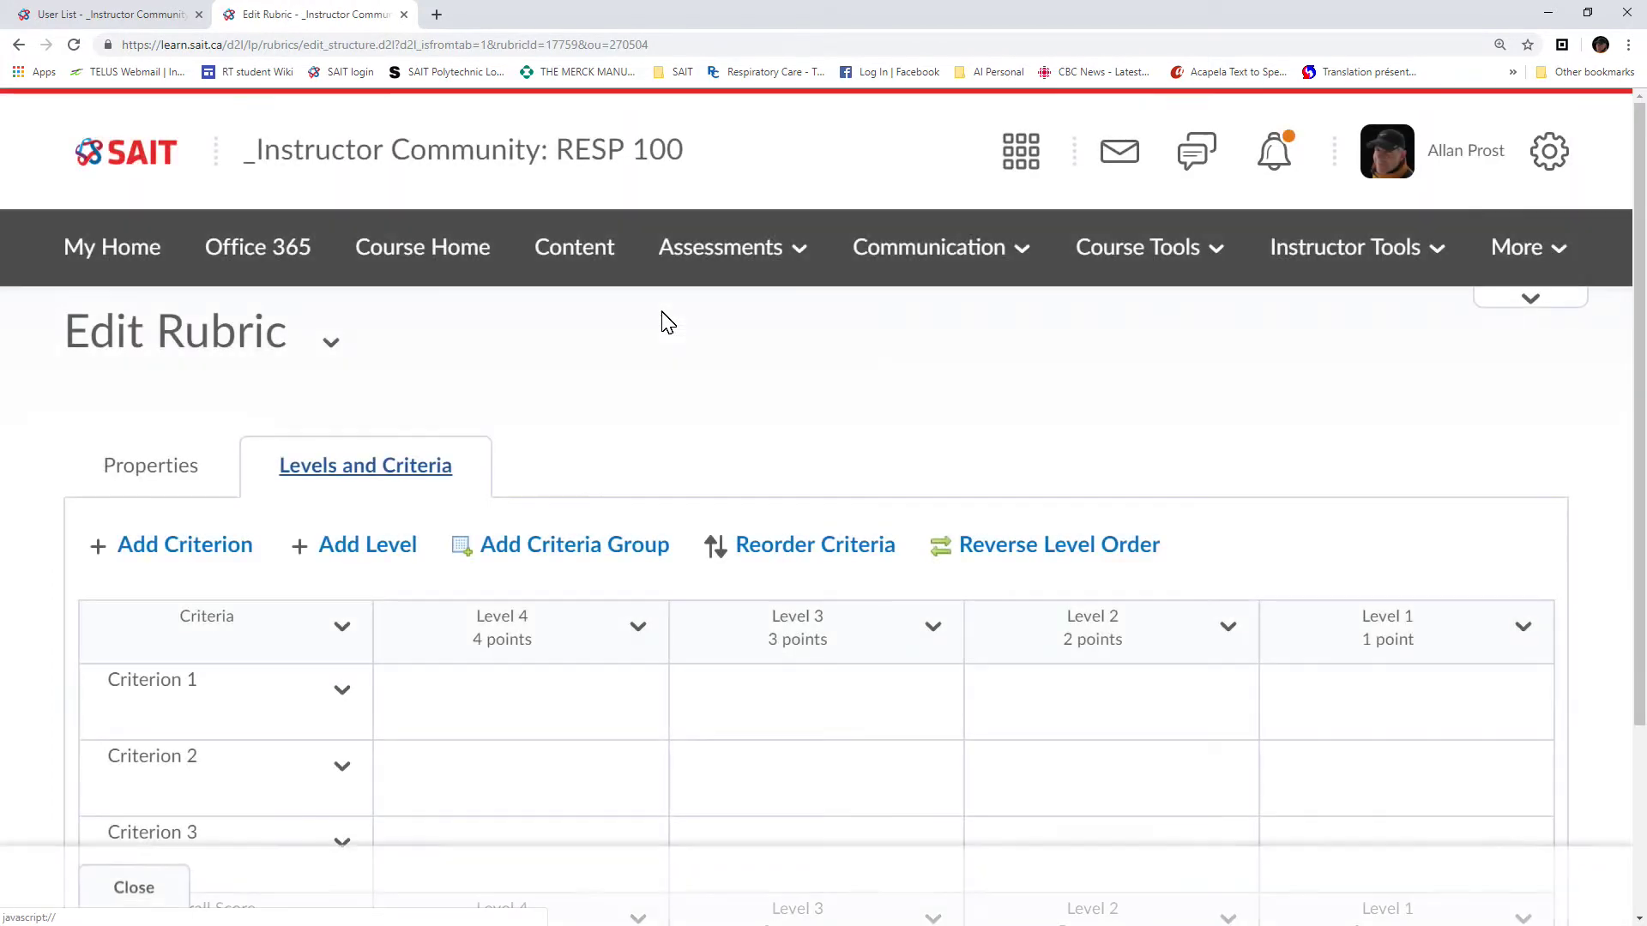
scroll(668, 323, down, 2)
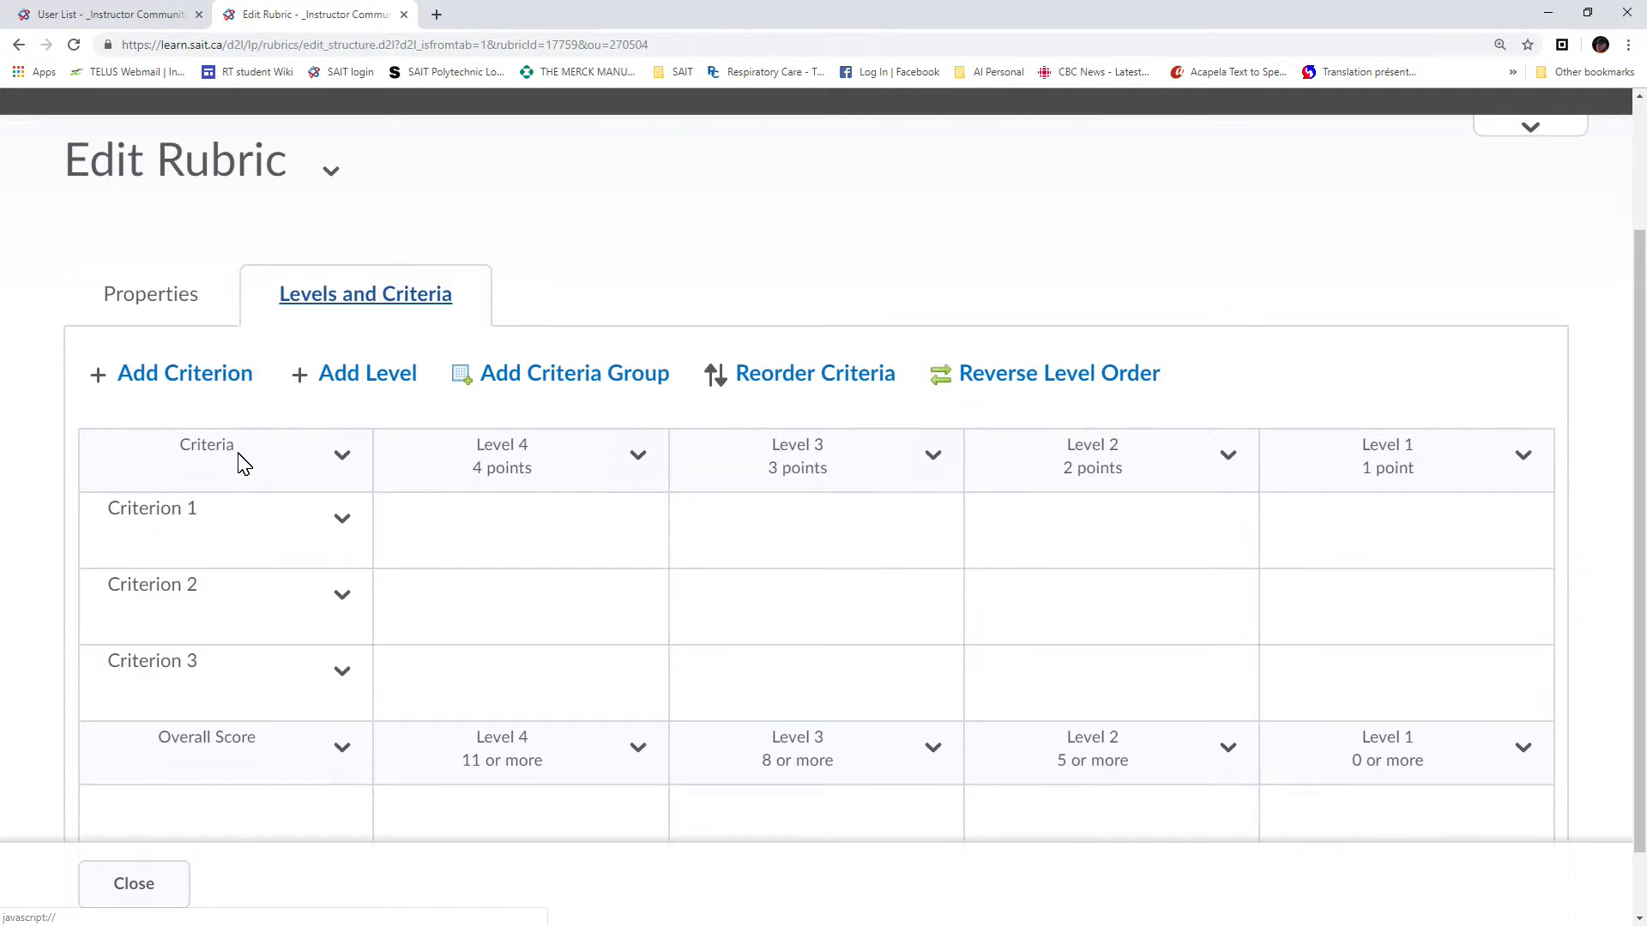
click(342, 453)
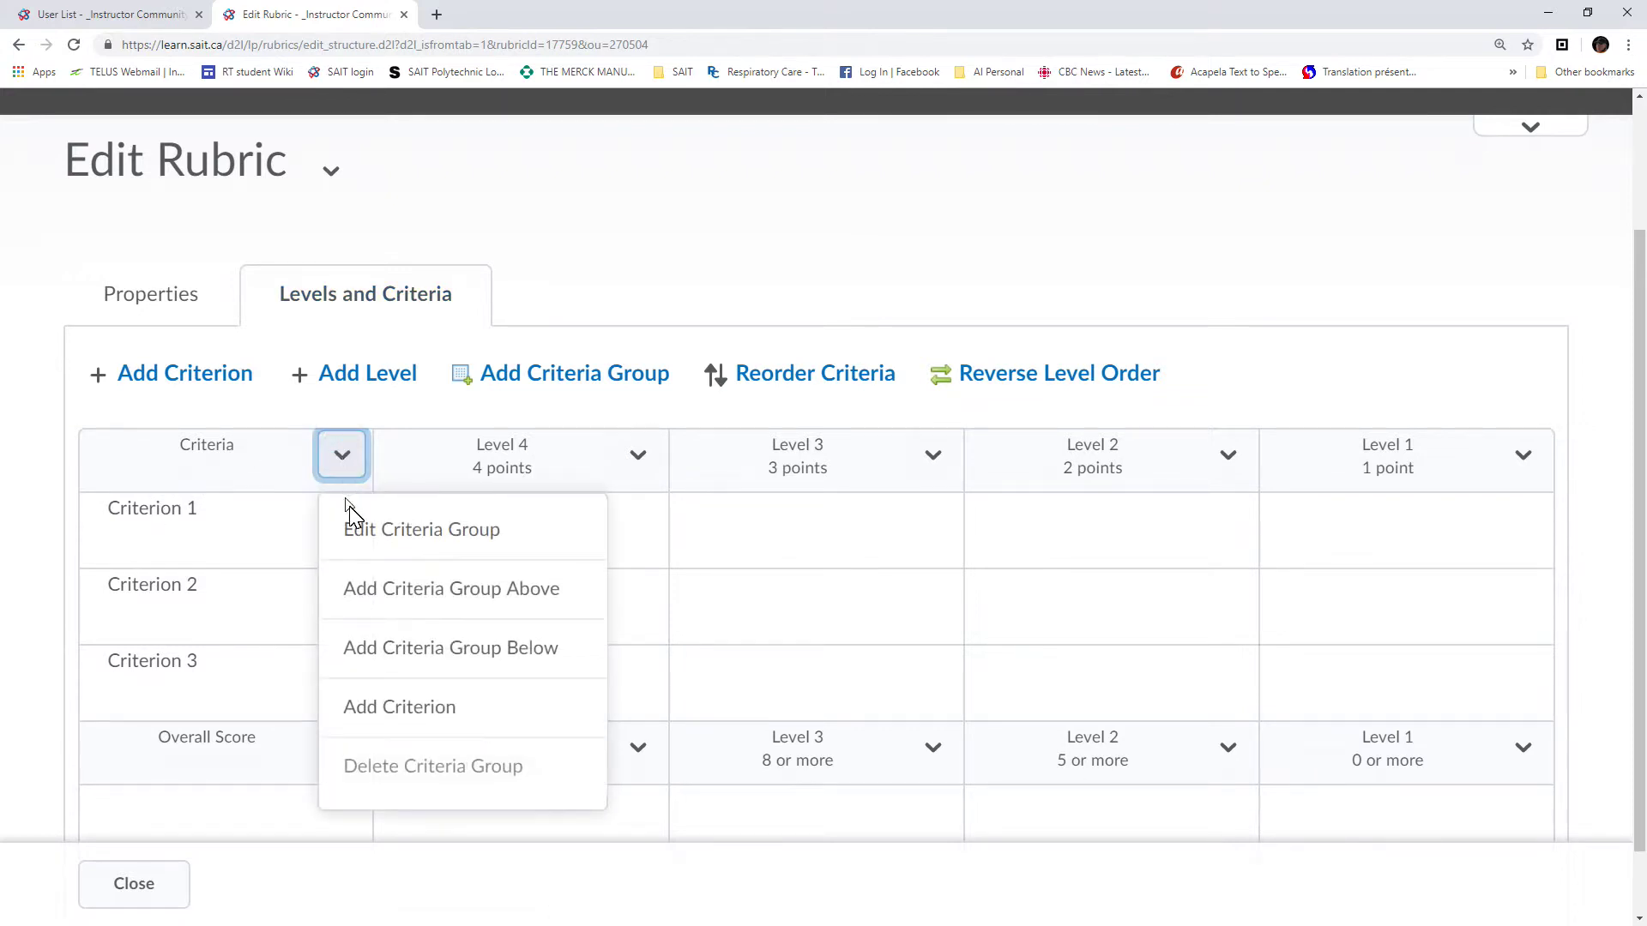
click(378, 536)
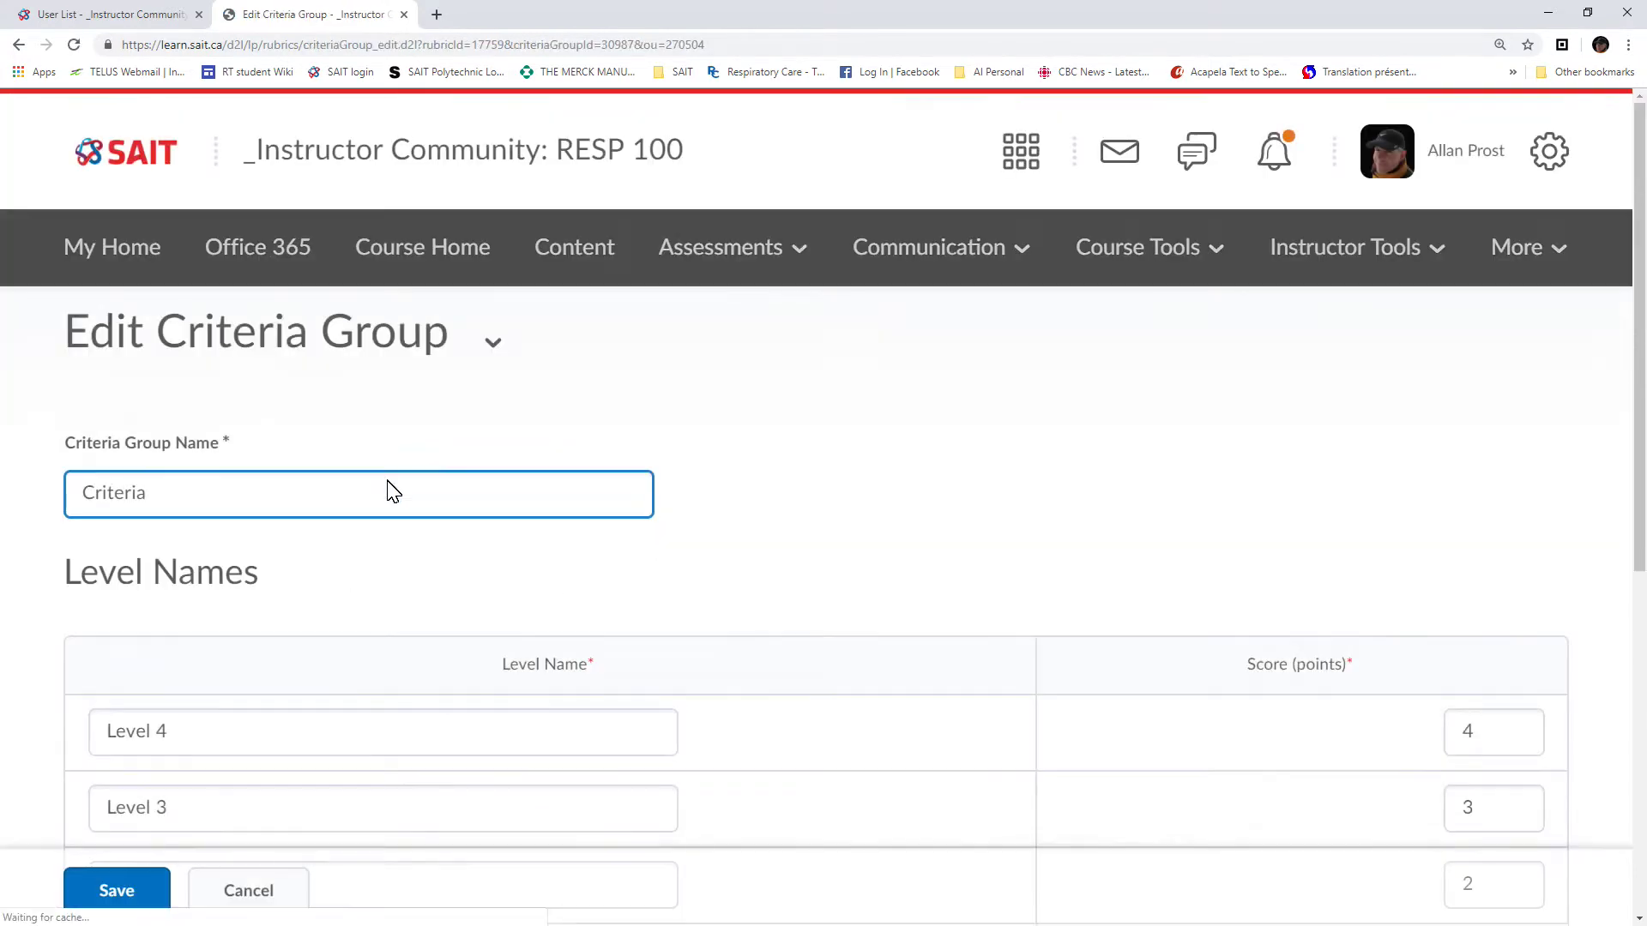
click(320, 506)
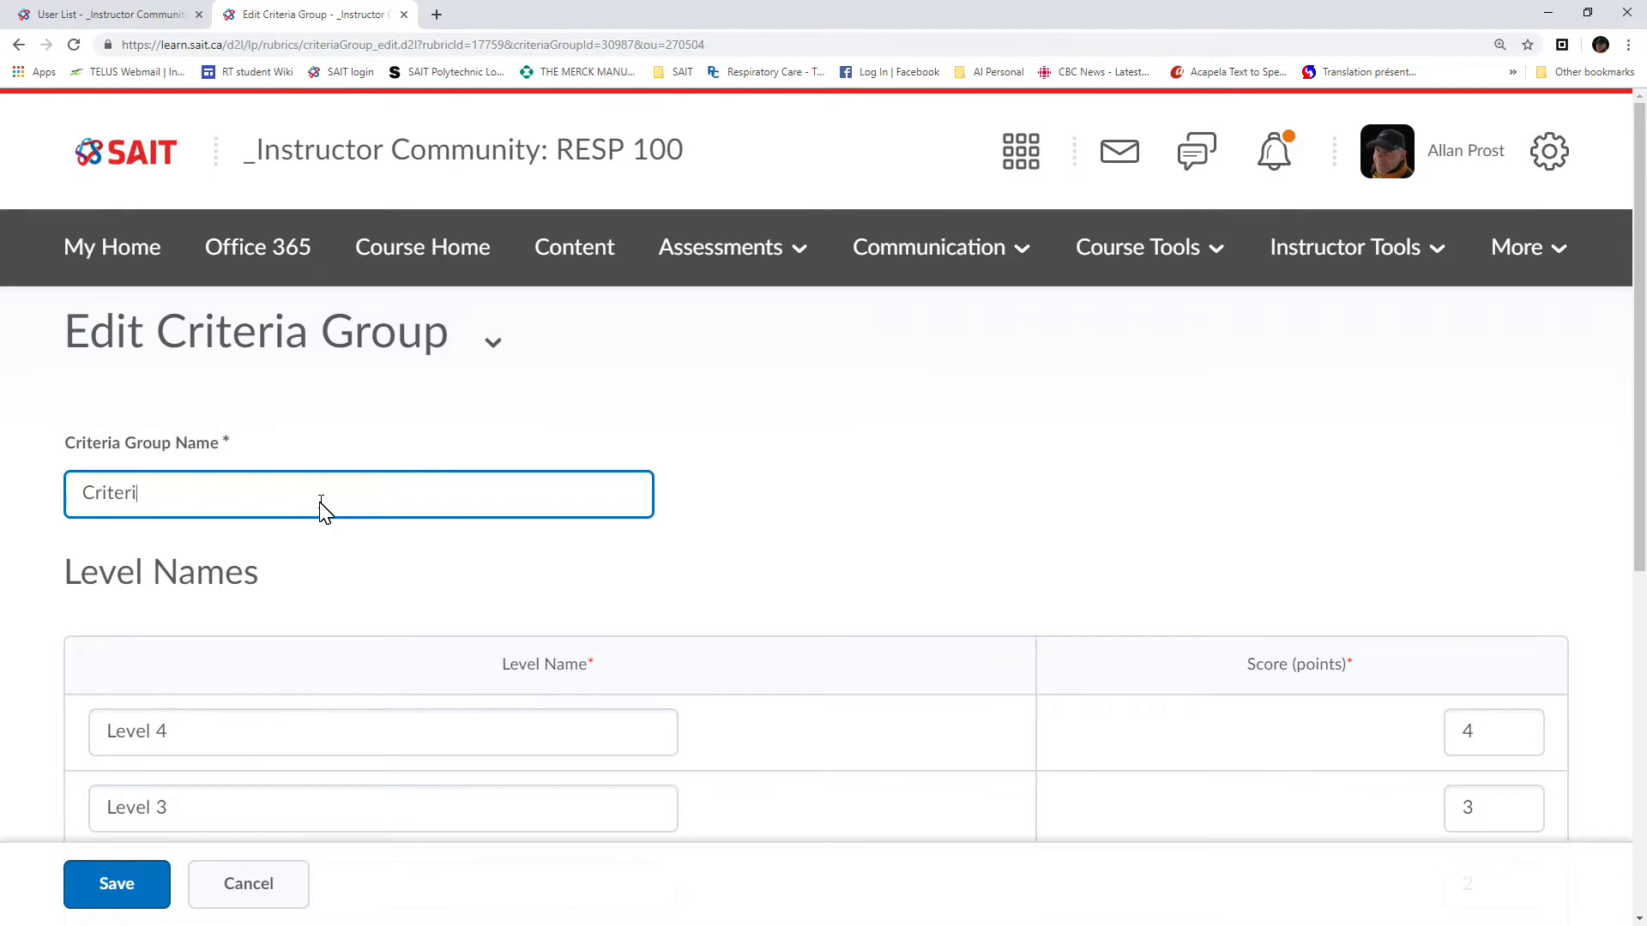
key(BackSpace)
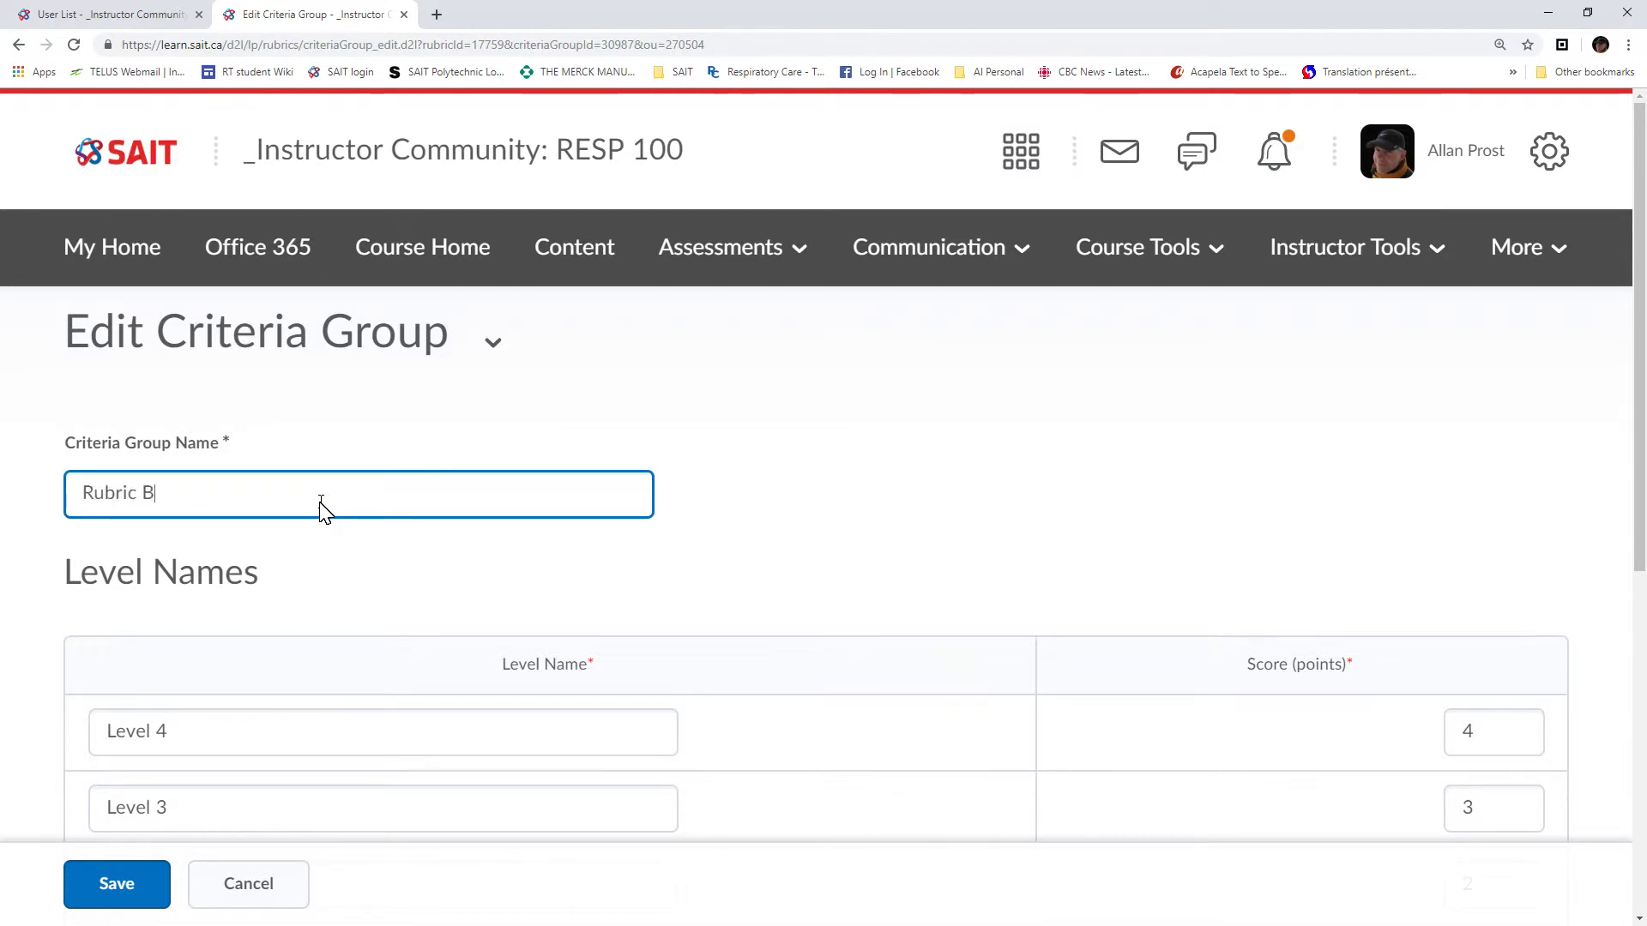
text(Rubric Building Assignment)
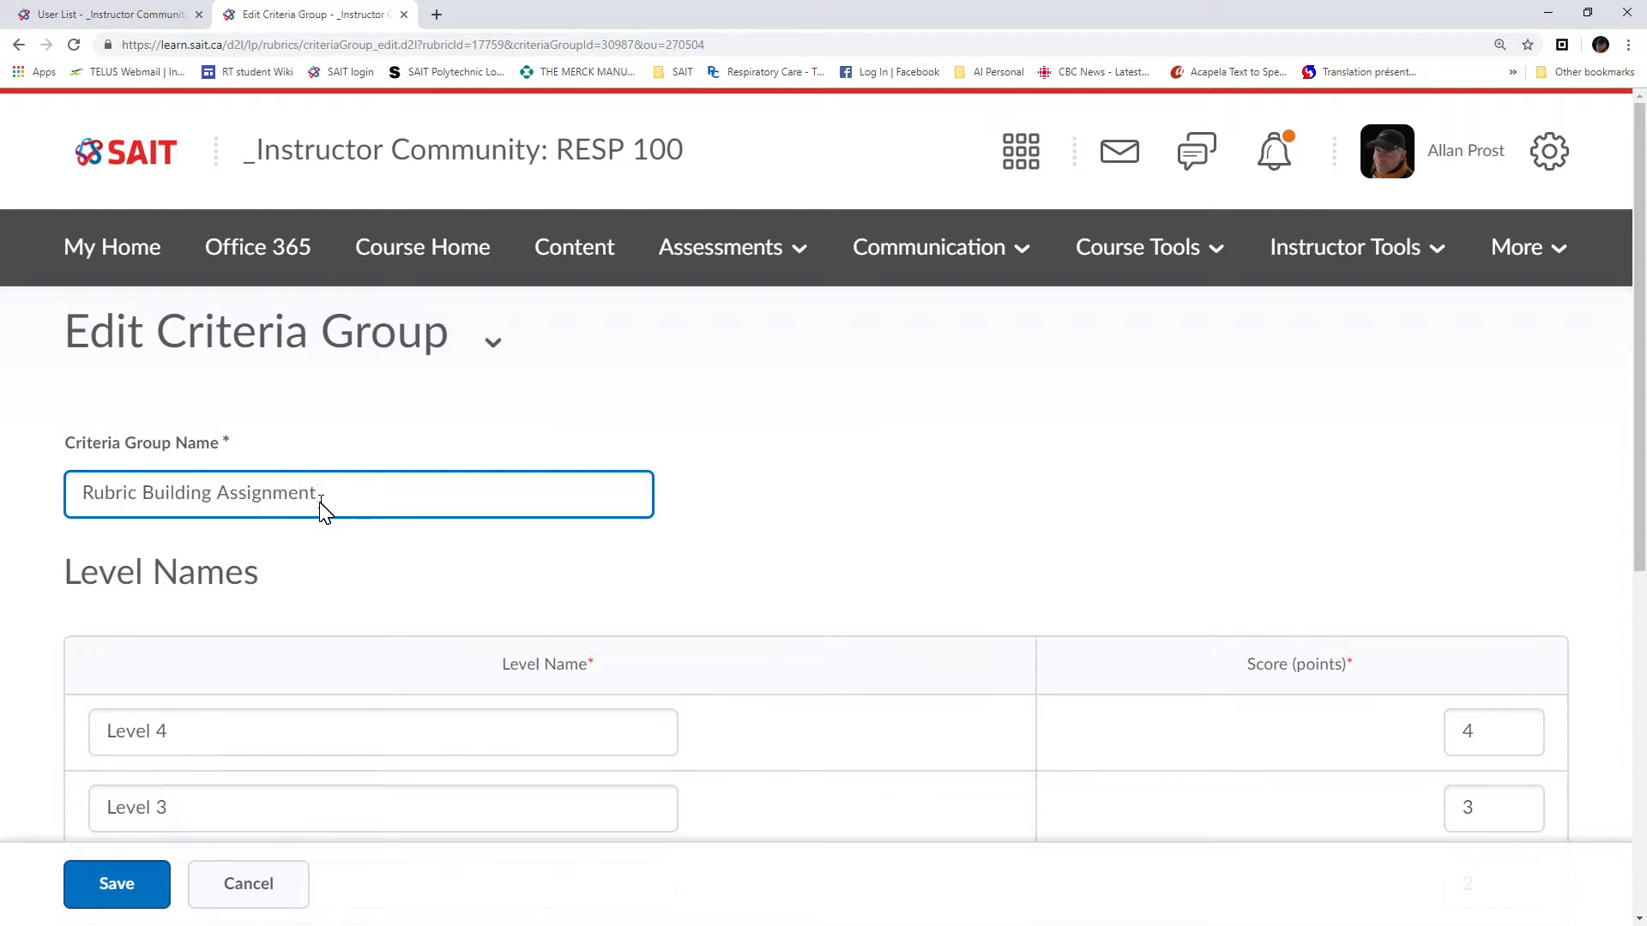
- Rename the four levels from highest to lowest score as Advance, Well Done, Acceptable and Developing, and save the criteria group
click(433, 585)
scroll(435, 588, down, 1)
click(436, 590)
click(228, 516)
key(BackSpace)
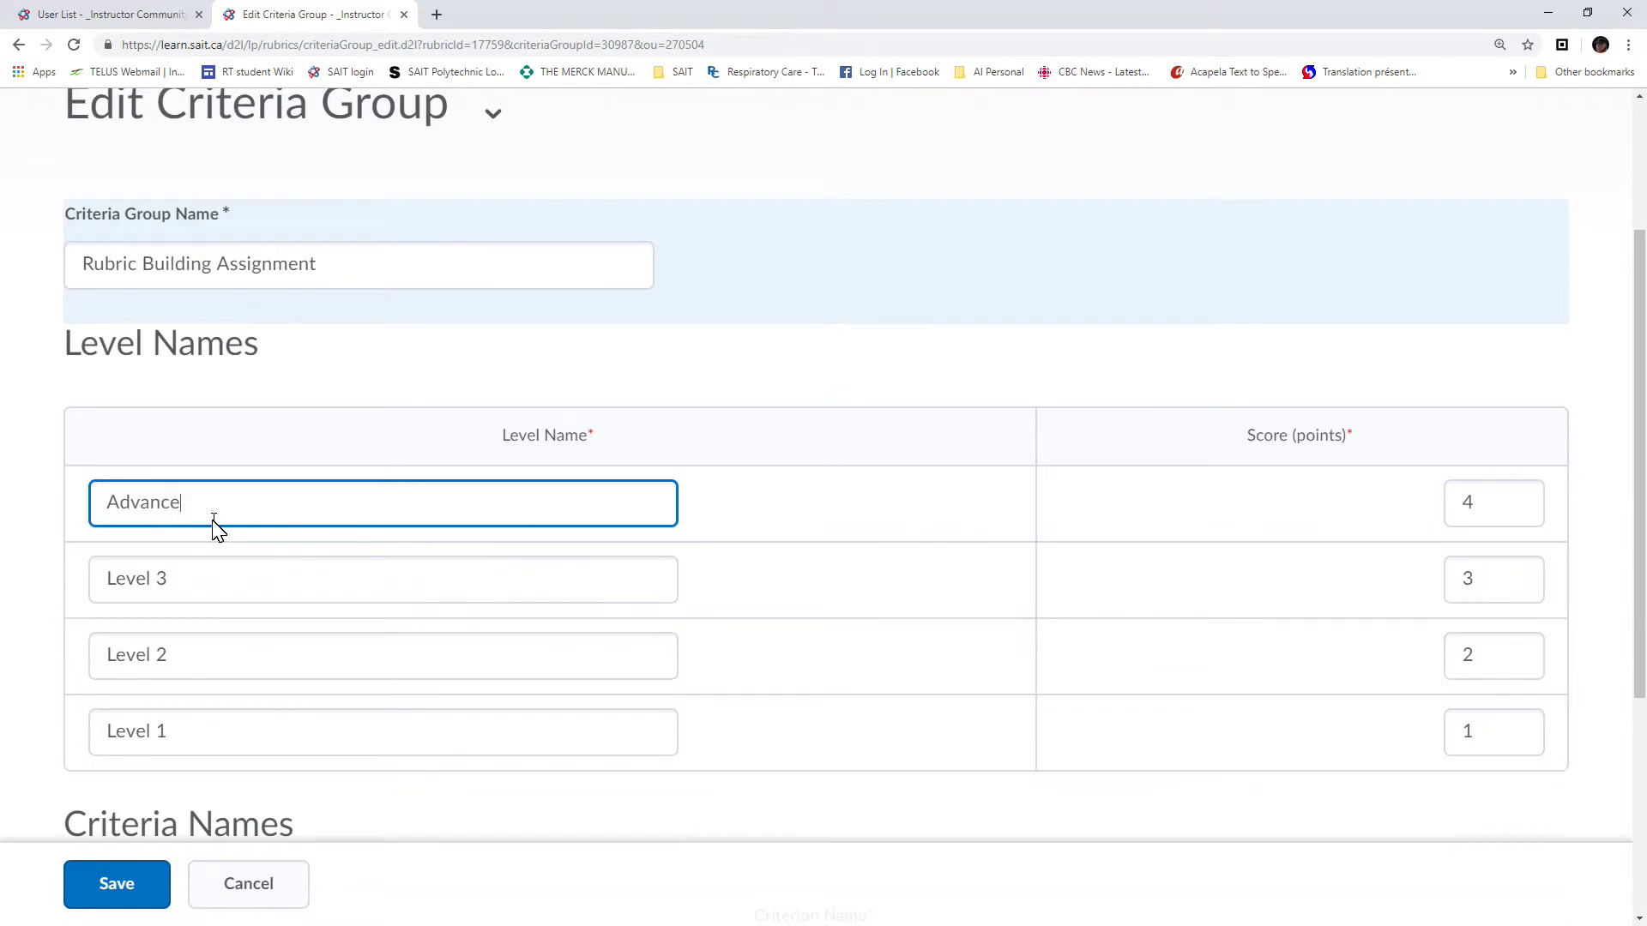
click(184, 578)
key(BackSpace)
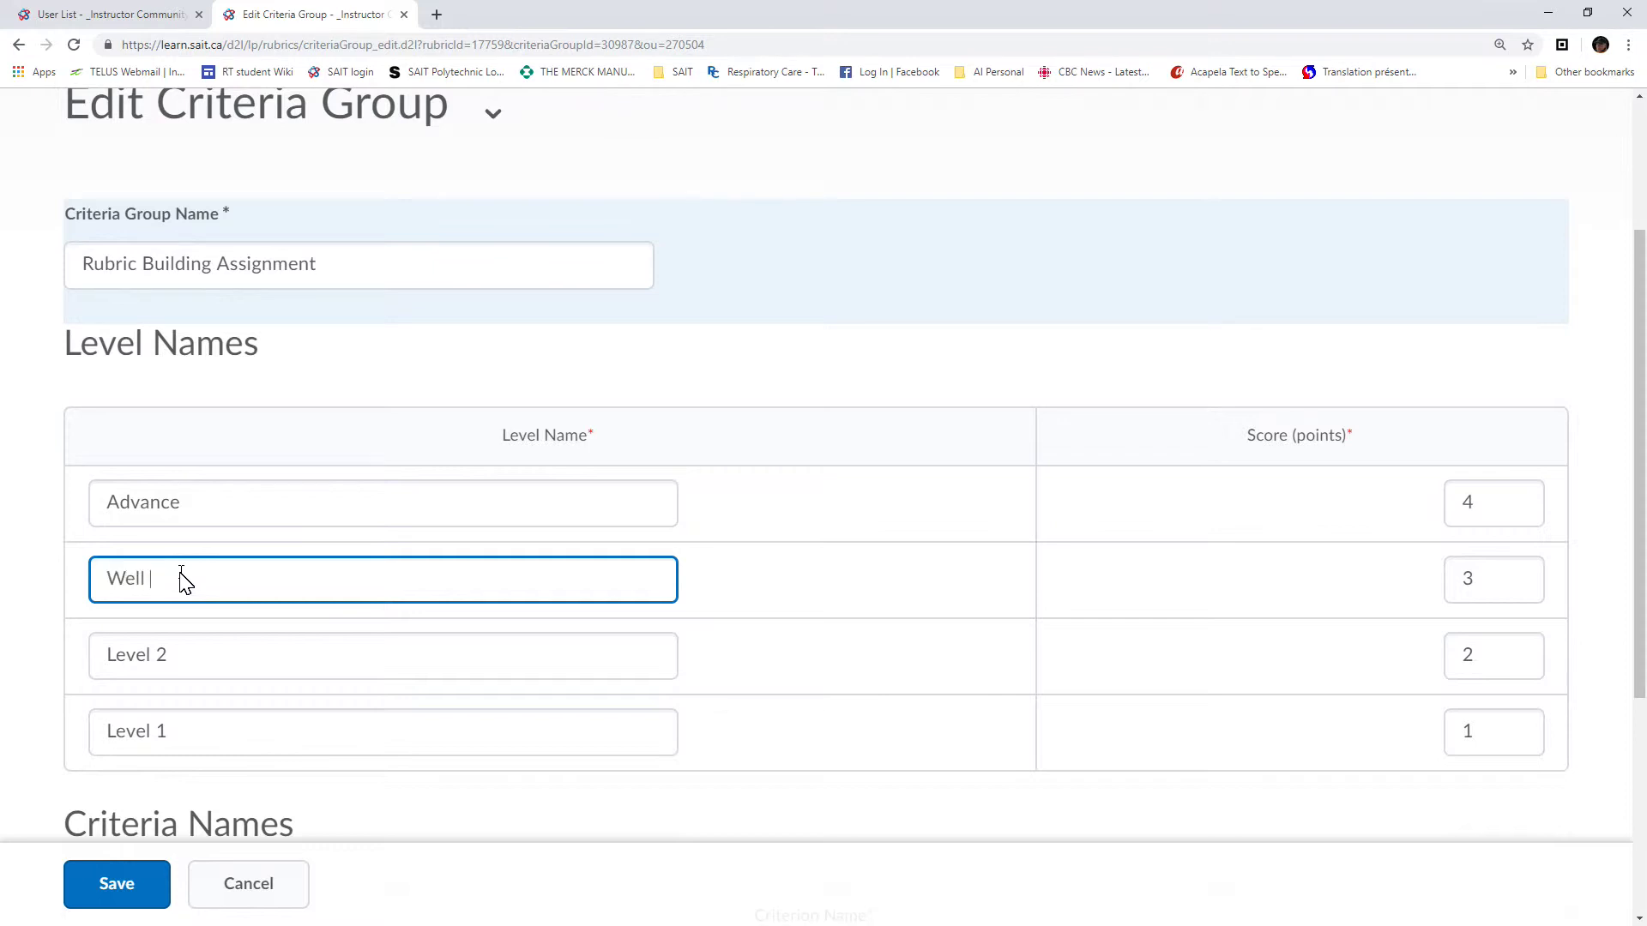
click(191, 656)
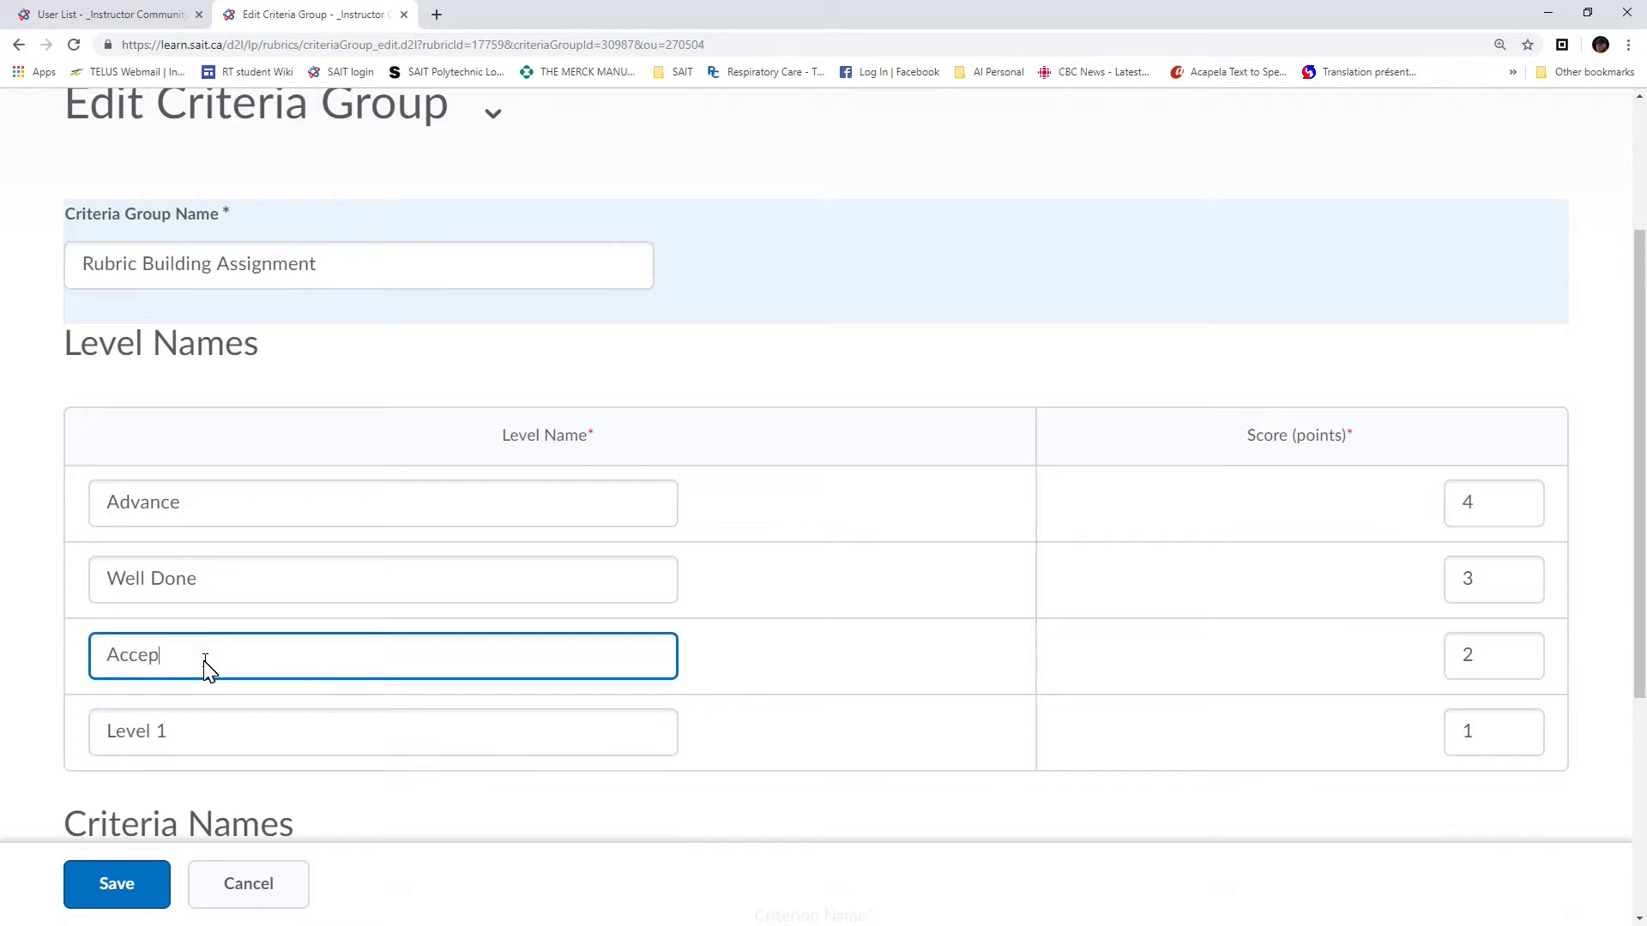
click(178, 736)
key(BackSpace)
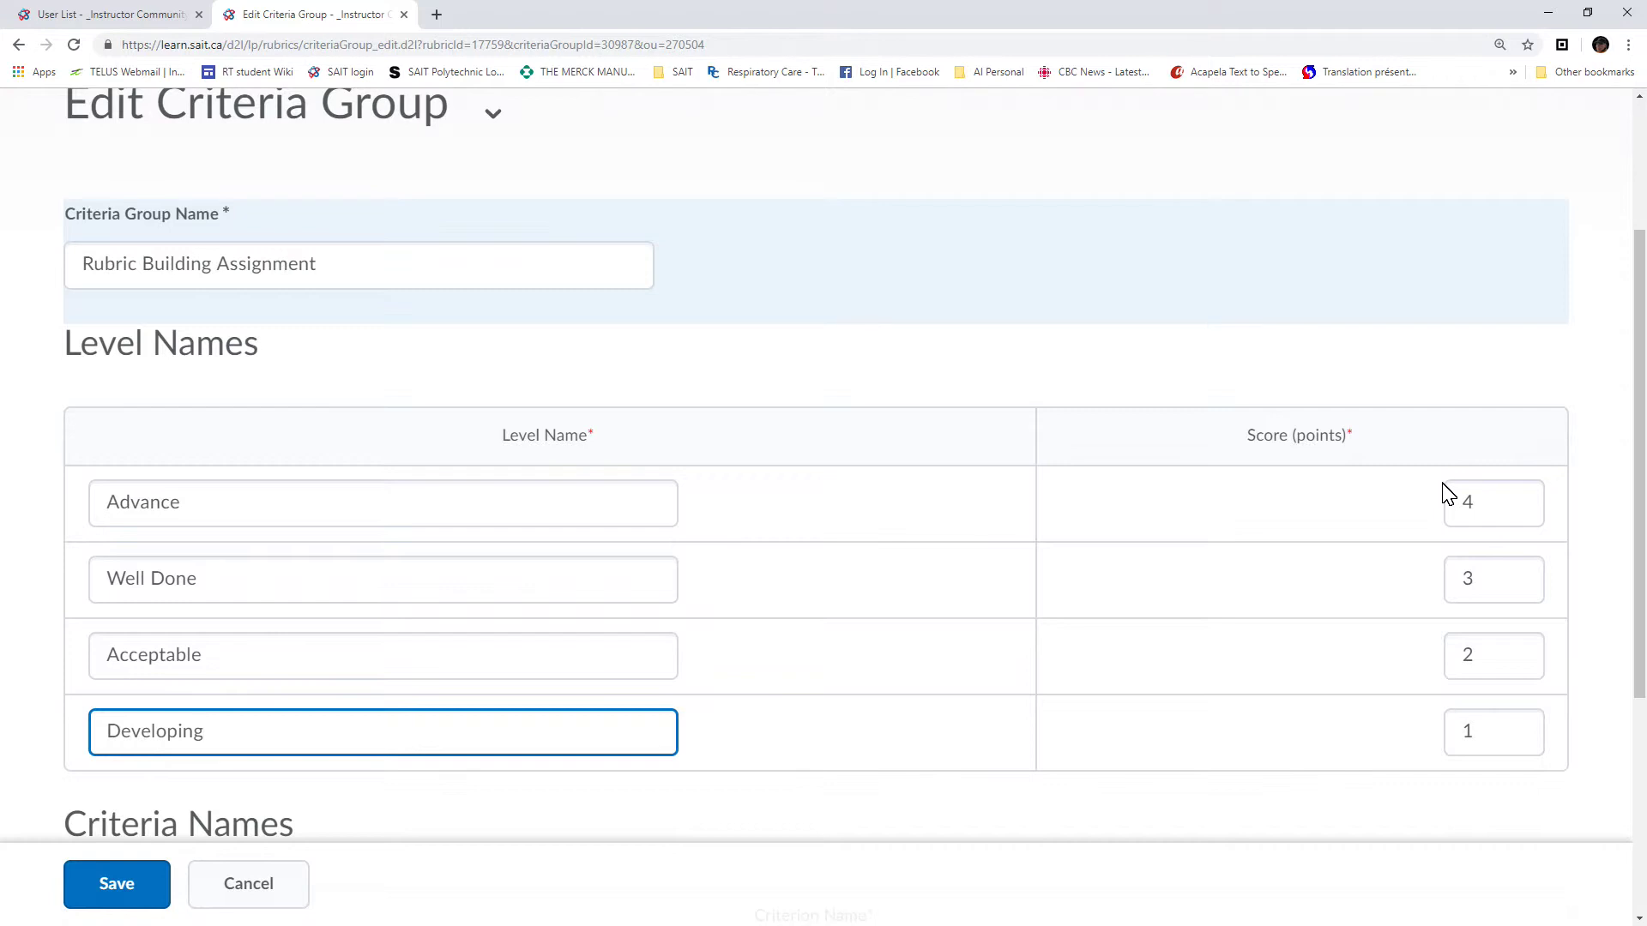
click(116, 883)
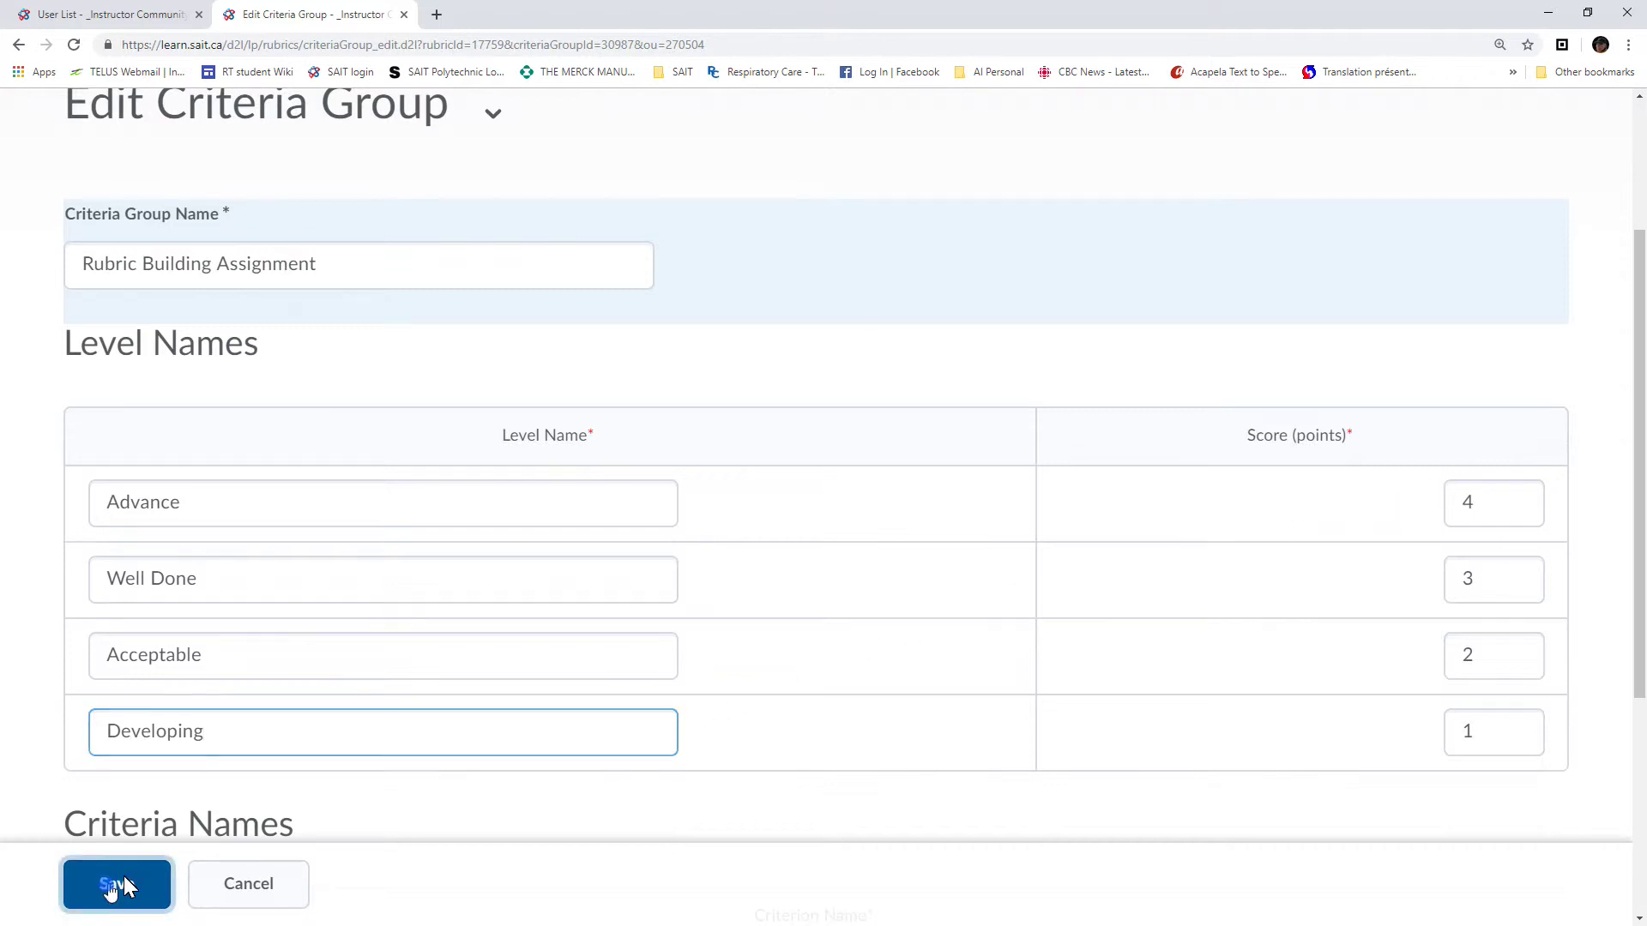
- Reopen the criteria group for editing and rename the first criterion "Format of the Assignment"
scroll(819, 530, down, 1)
scroll(820, 536, down, 1)
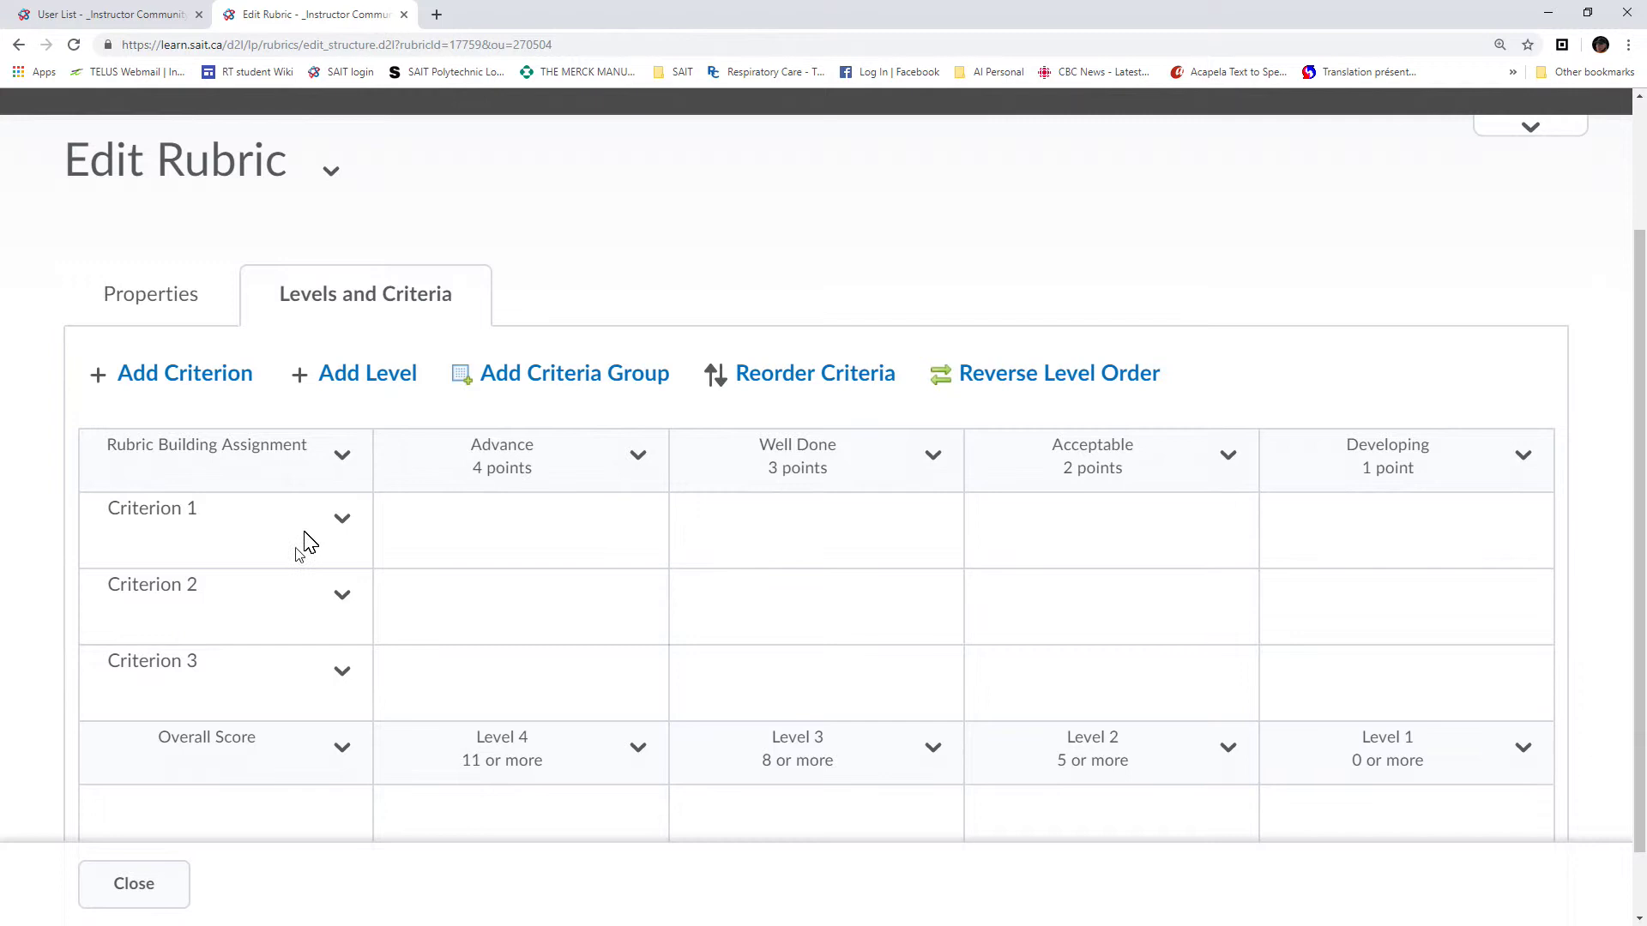
click(342, 459)
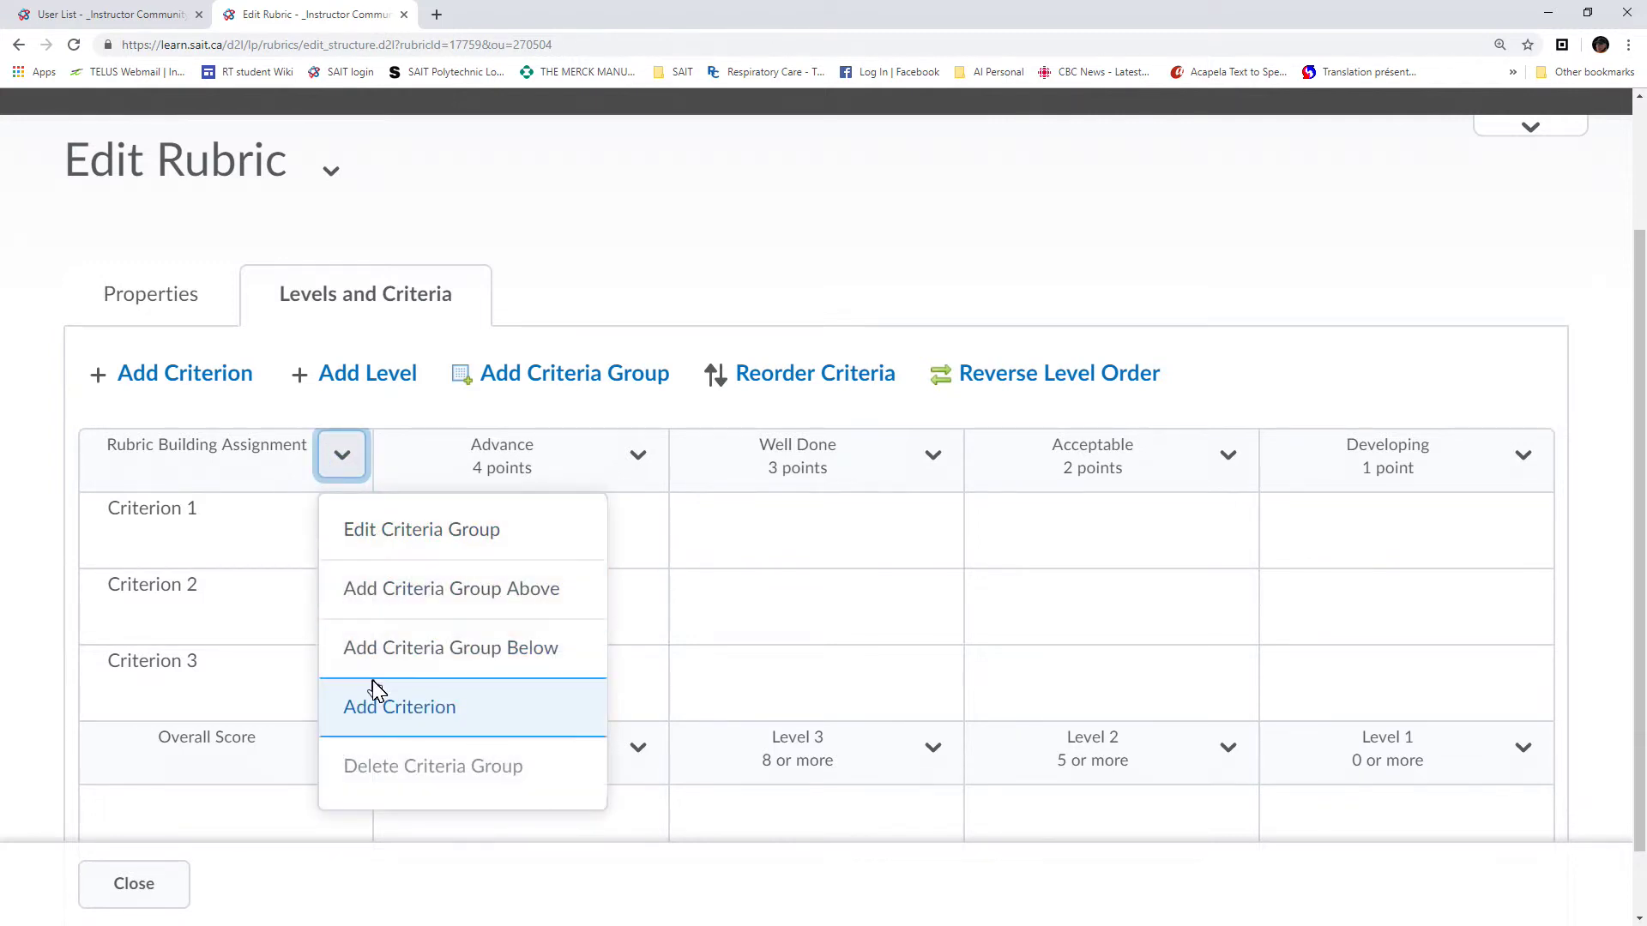
click(410, 532)
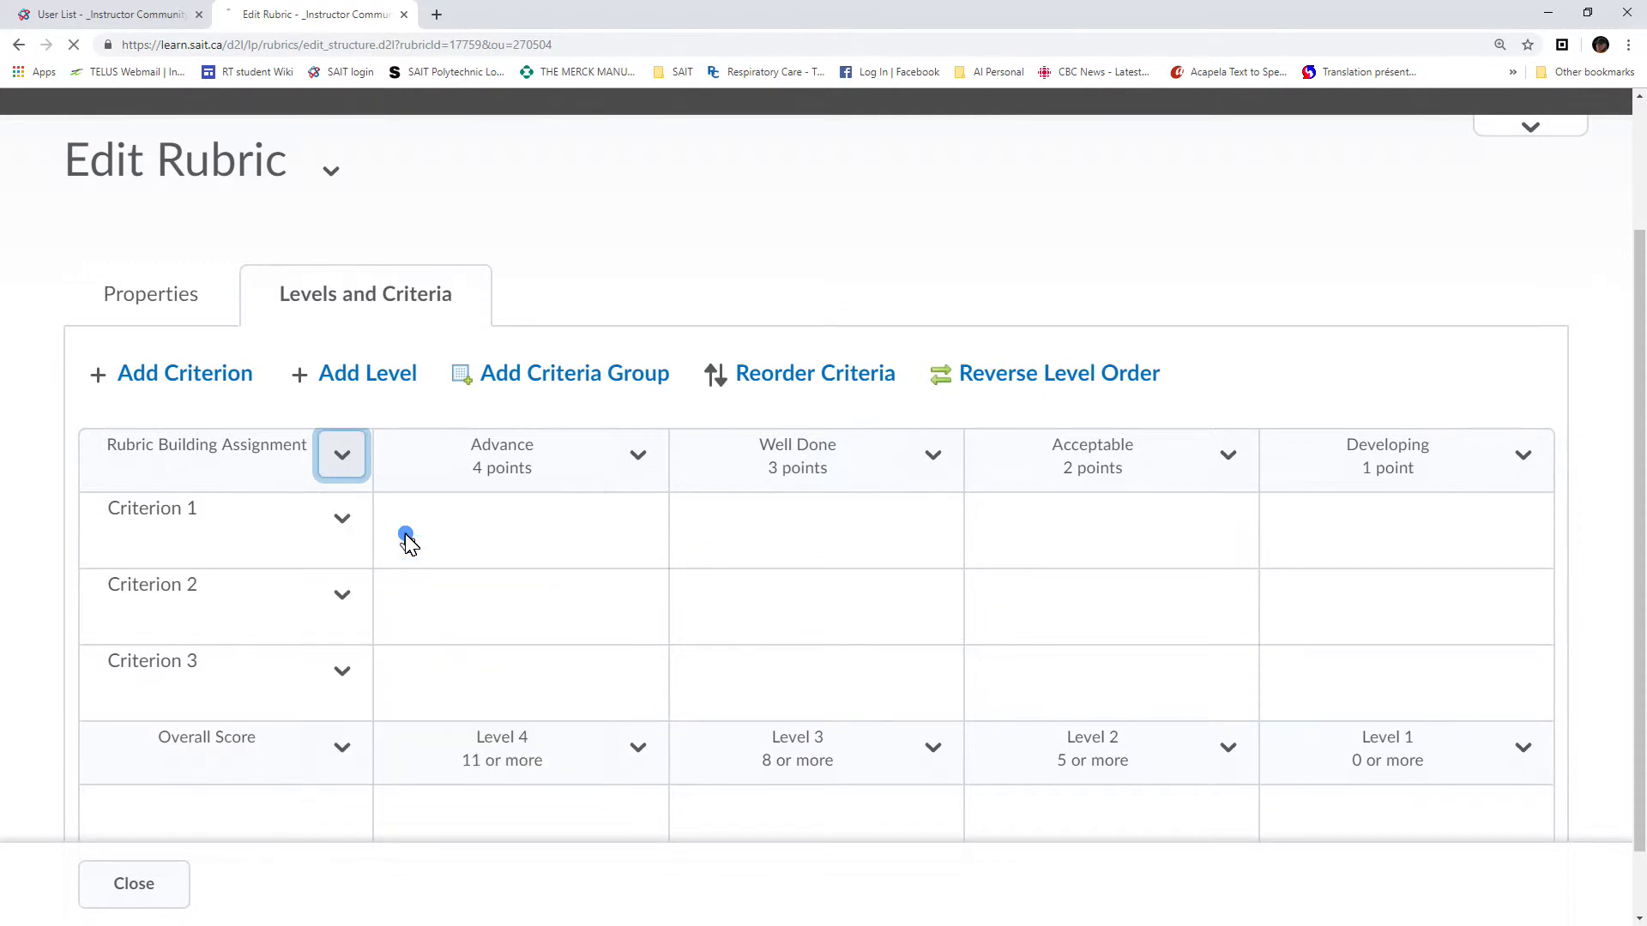
scroll(871, 518, down, 7)
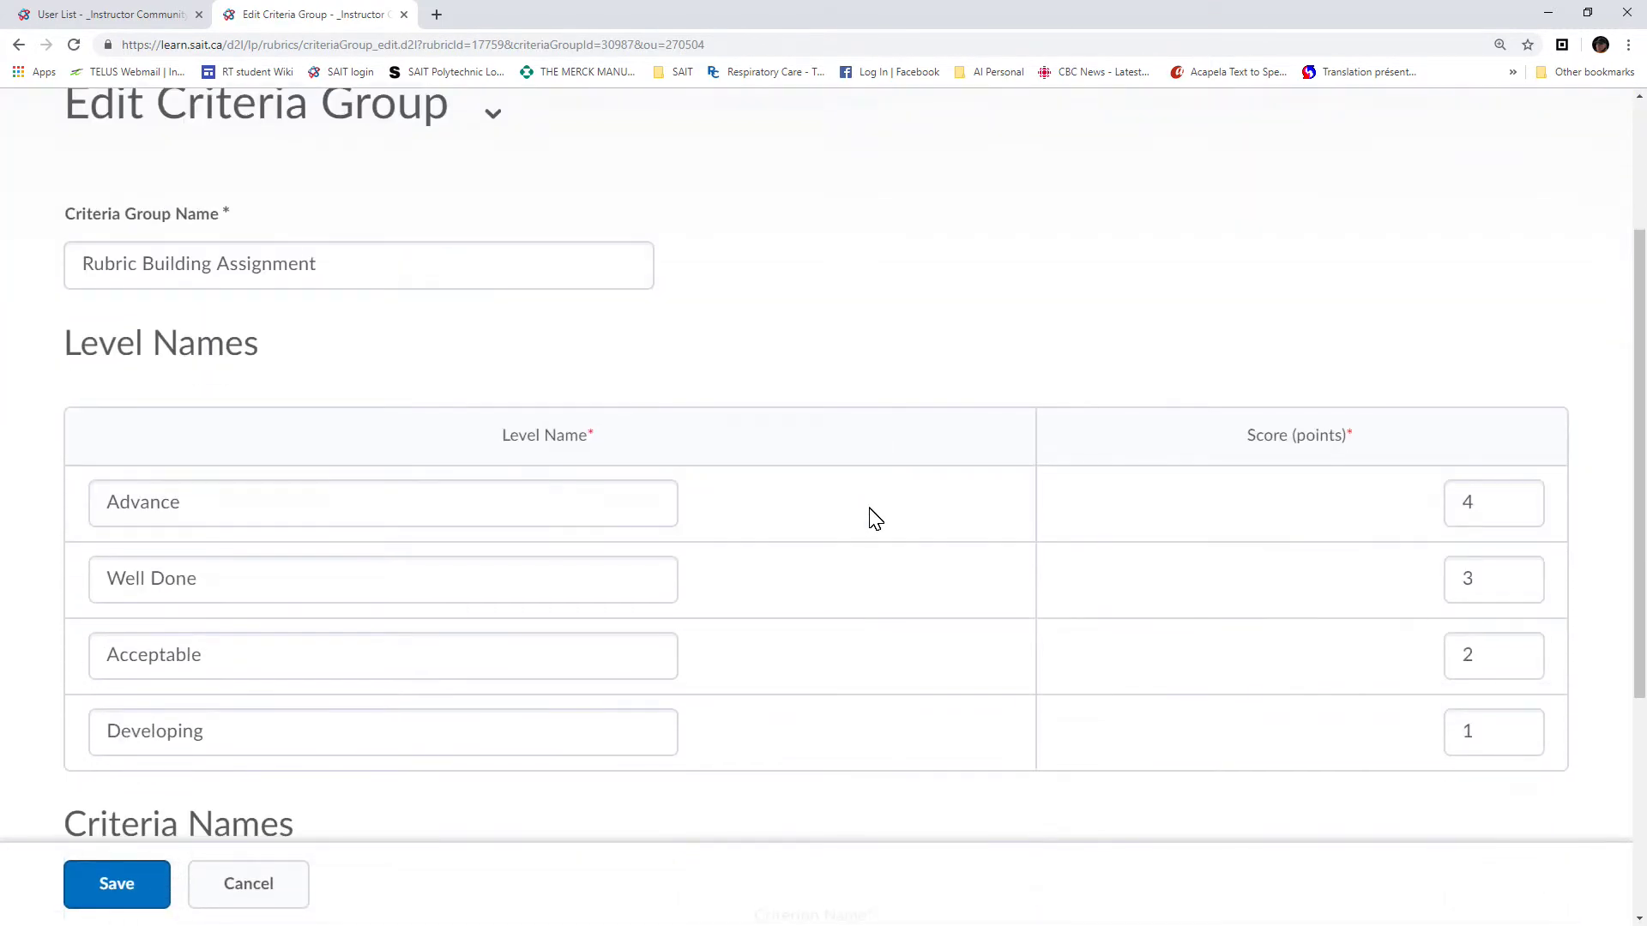
click(362, 611)
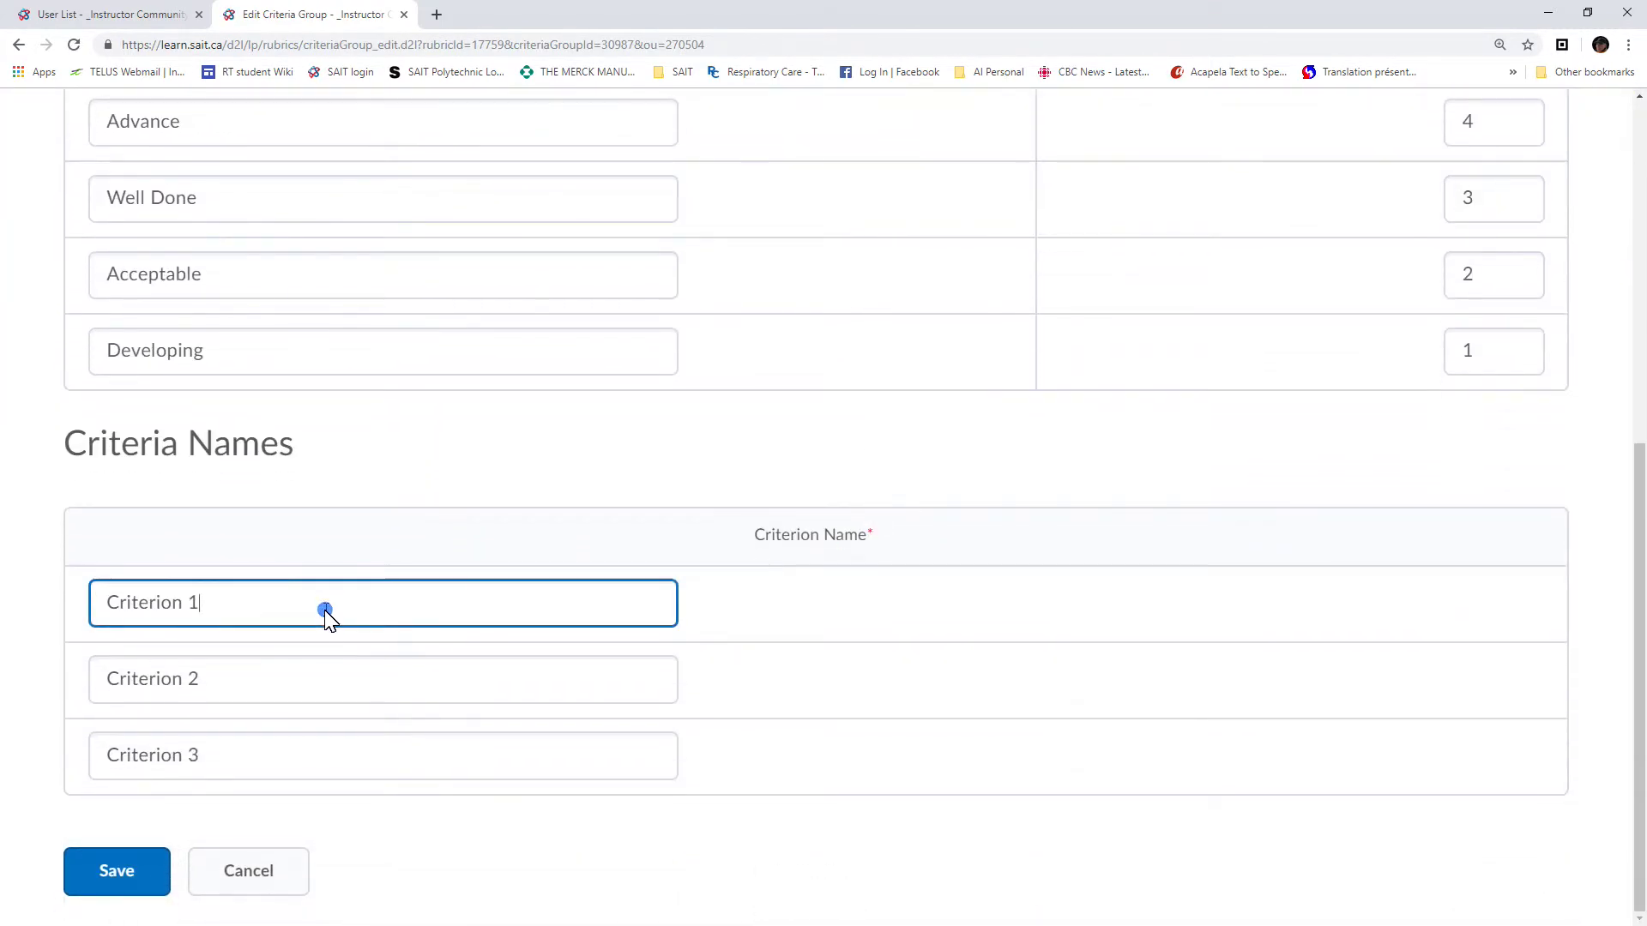
key(BackSpace)
key(BackSpace)
key(BackSpace)
key(BackSpace)
key(BackSpace)
key(BackSpace)
key(BackSpace)
key(BackSpace)
key(BackSpace)
key(BackSpace)
key(BackSpace)
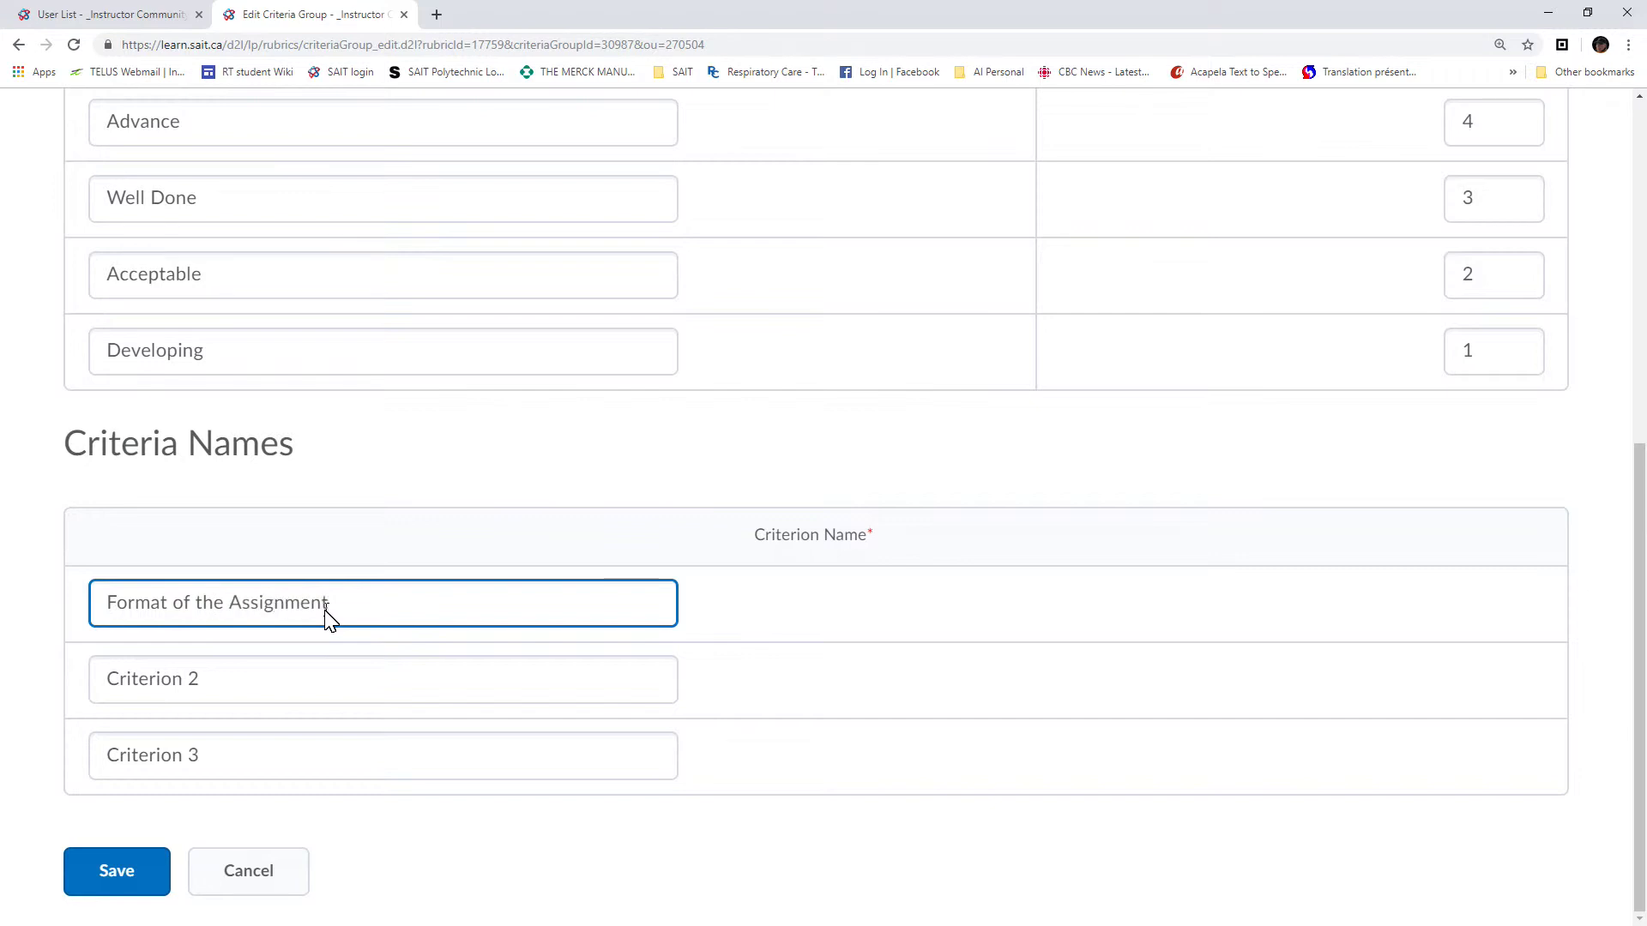
- Rename the second criterion "Introduction" and the third "Conclusion", and save the criteria group
click(236, 674)
key(BackSpace)
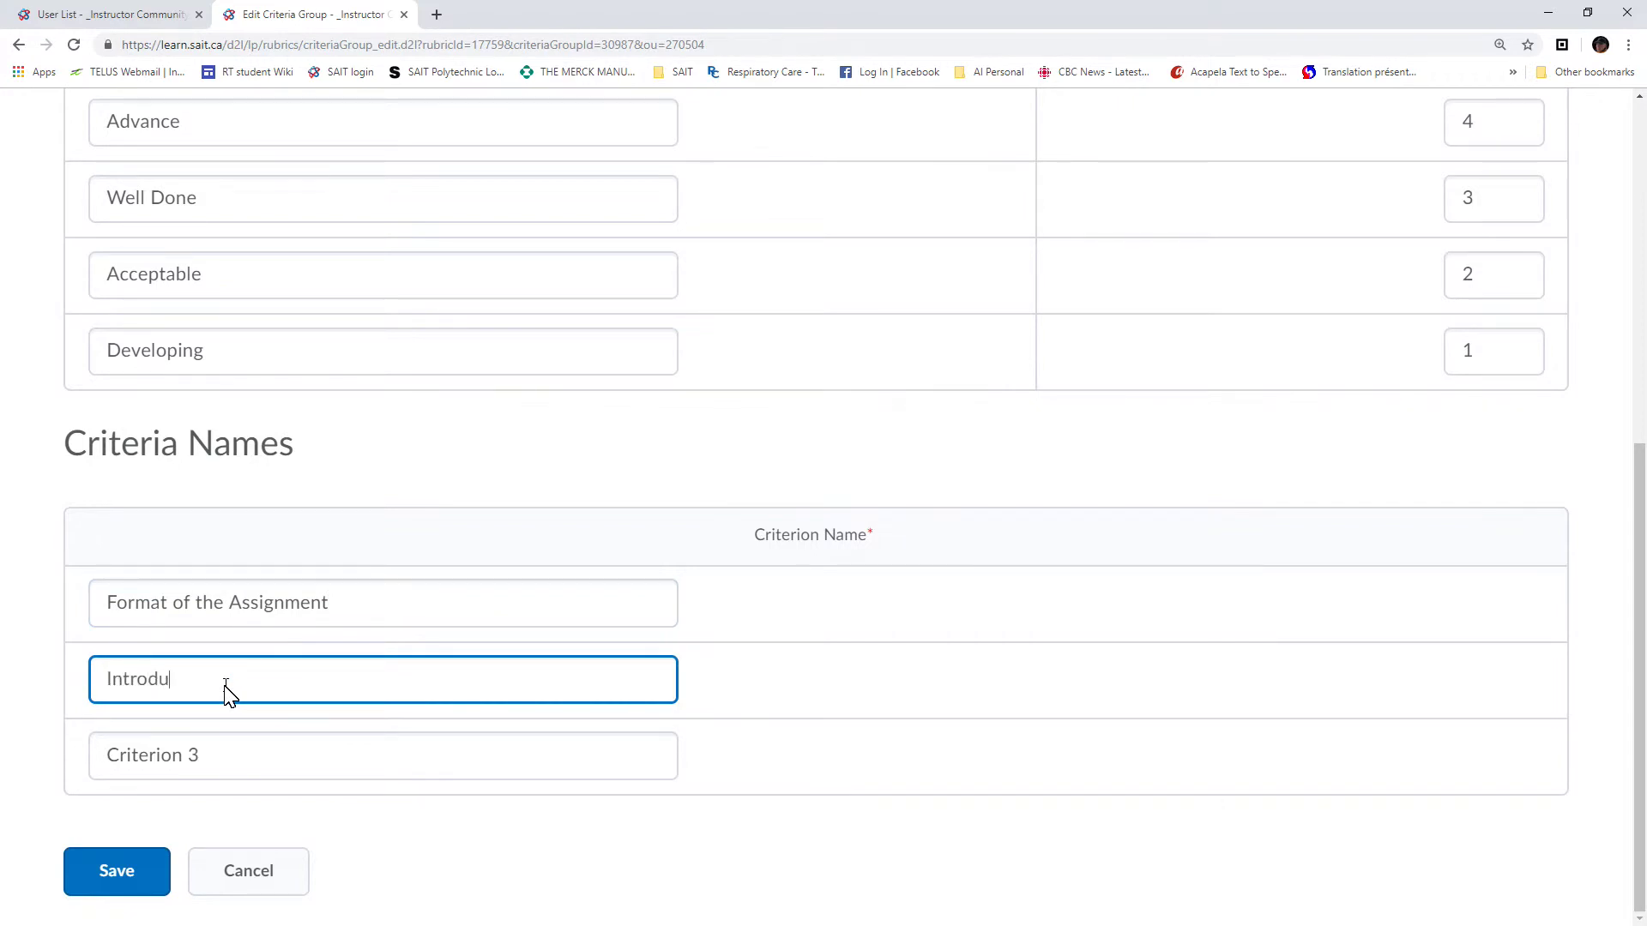
click(247, 760)
key(BackSpace)
key(BackSpace)
key(BackSpace)
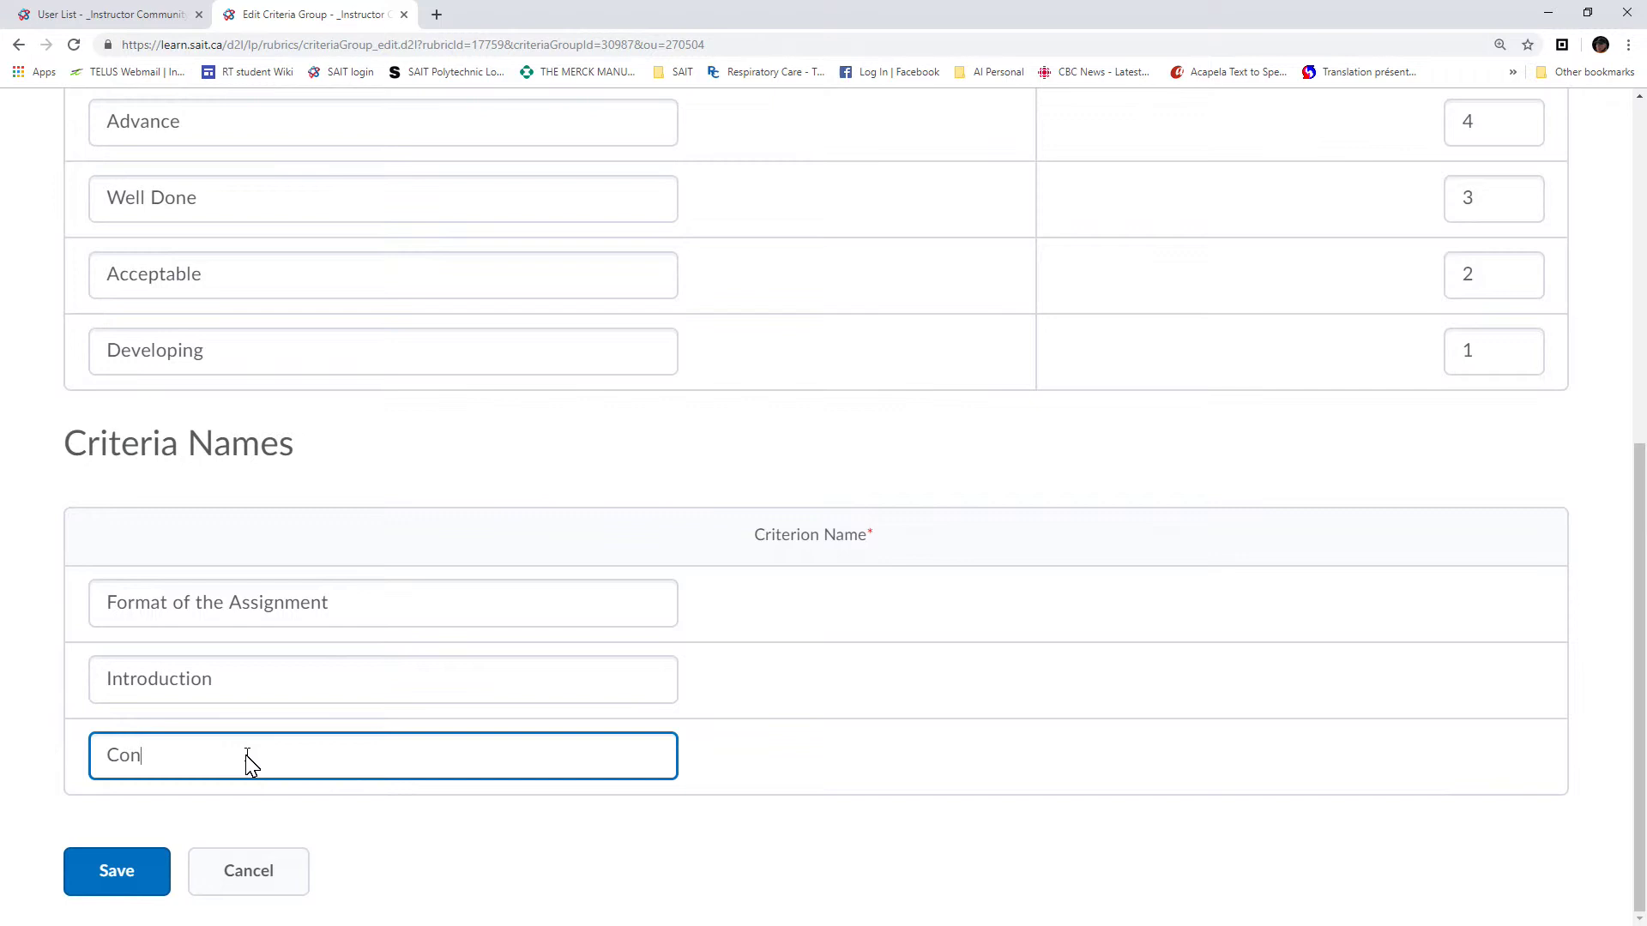
click(110, 888)
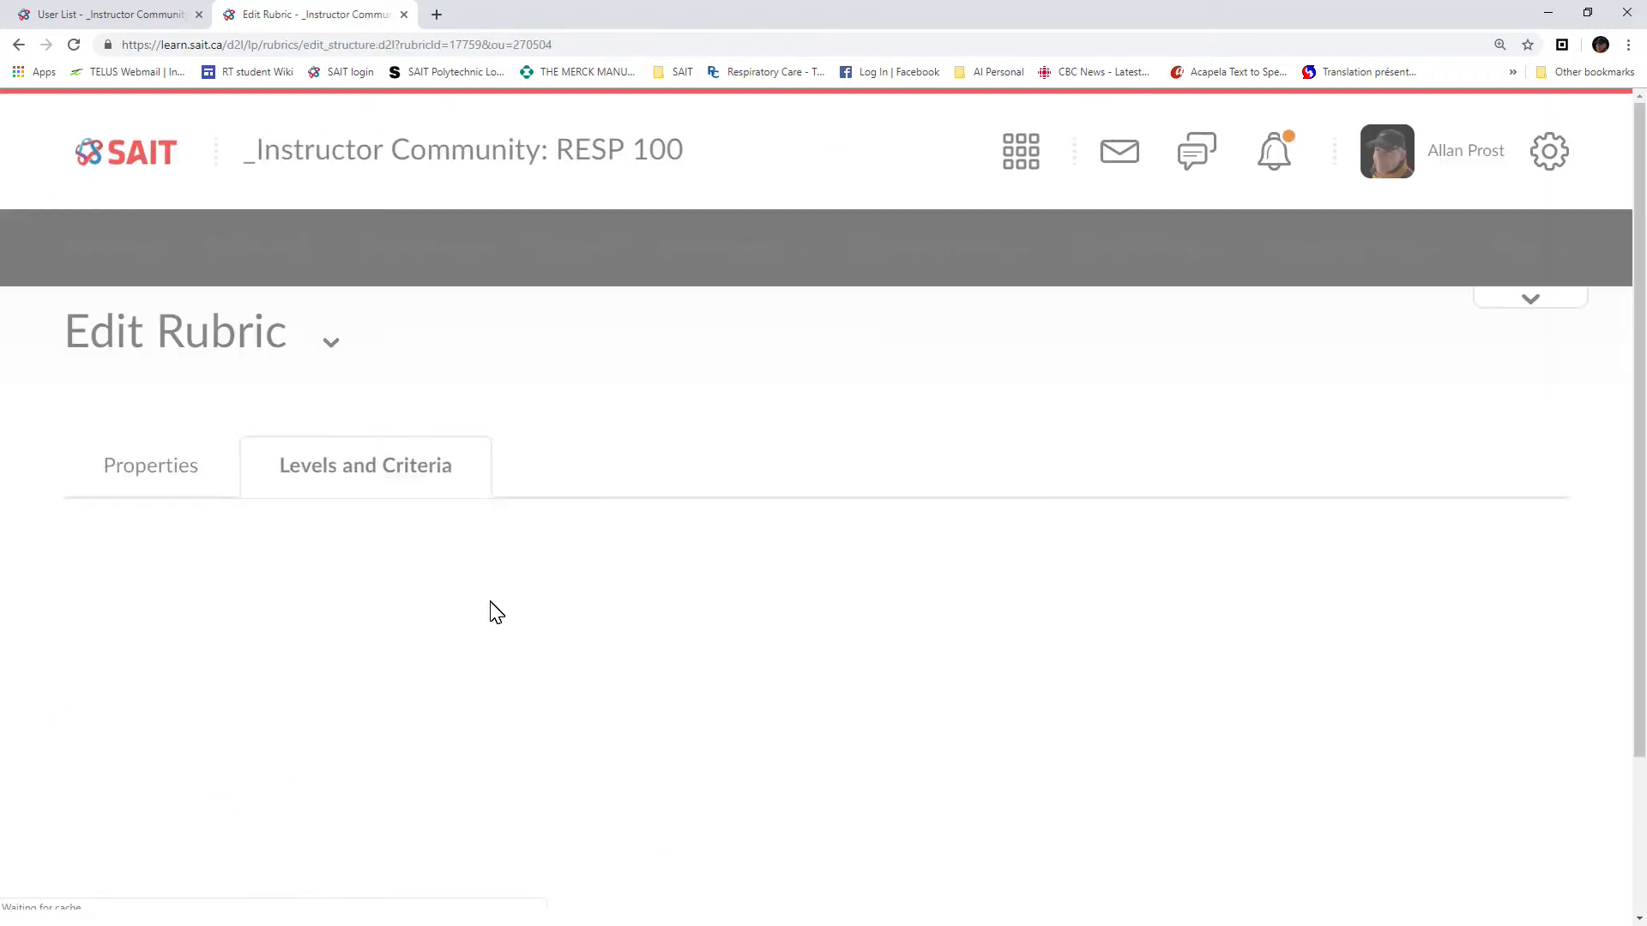
- Reopen the Rubric Building Assignment criteria group, review its level and criterion names, and save it again
scroll(490, 602, down, 3)
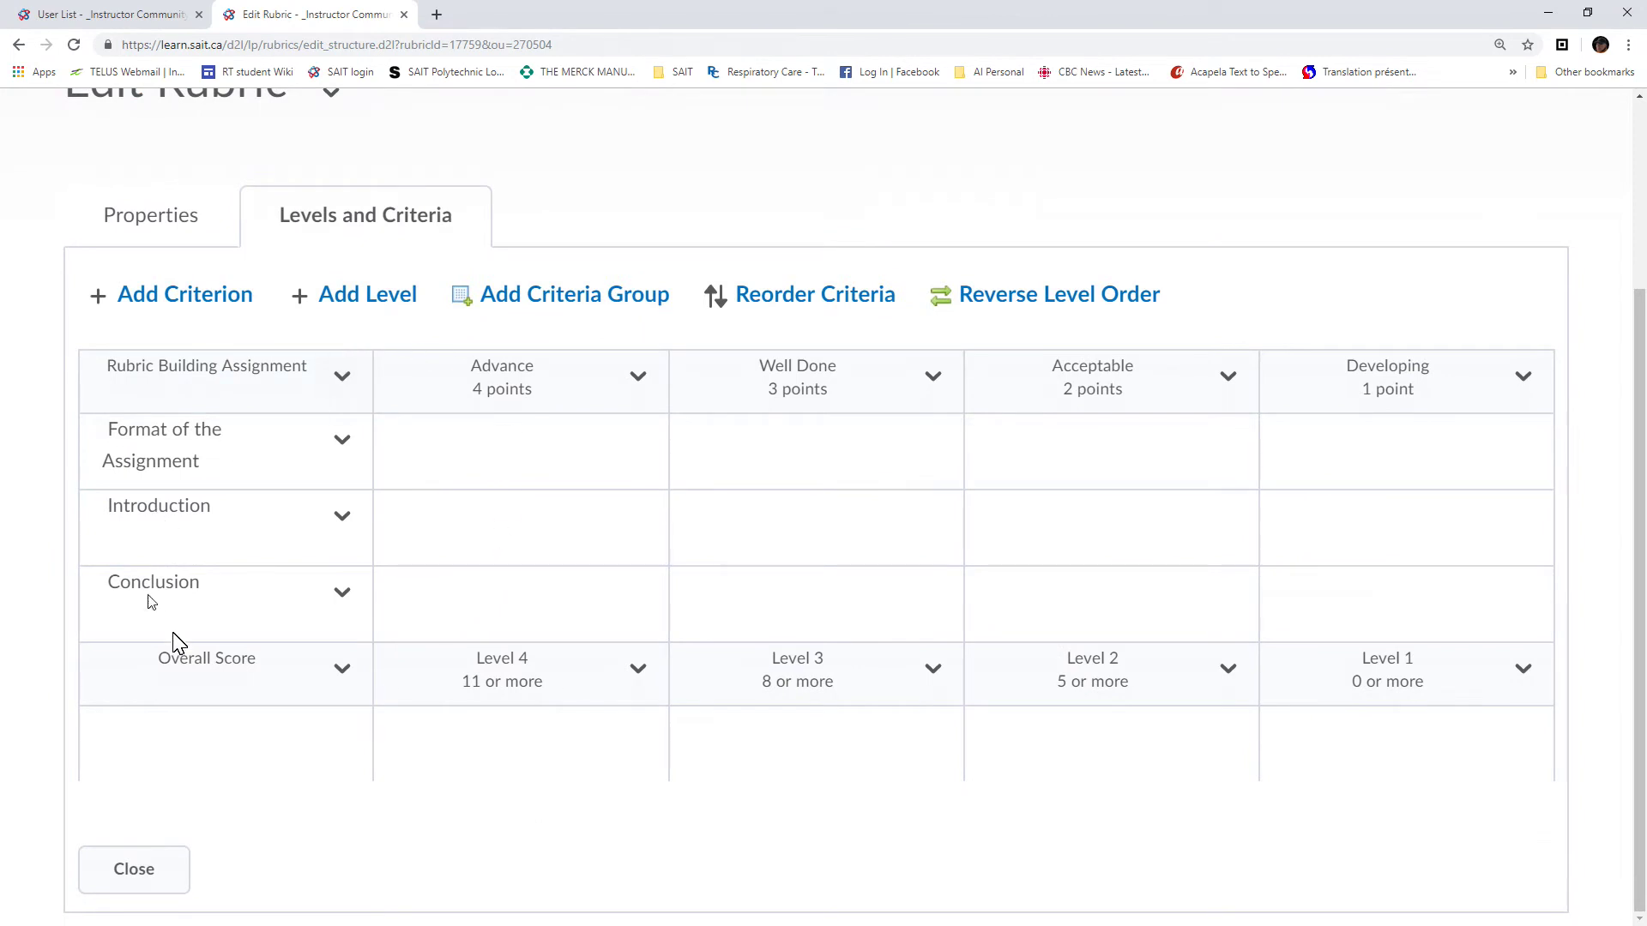
click(348, 378)
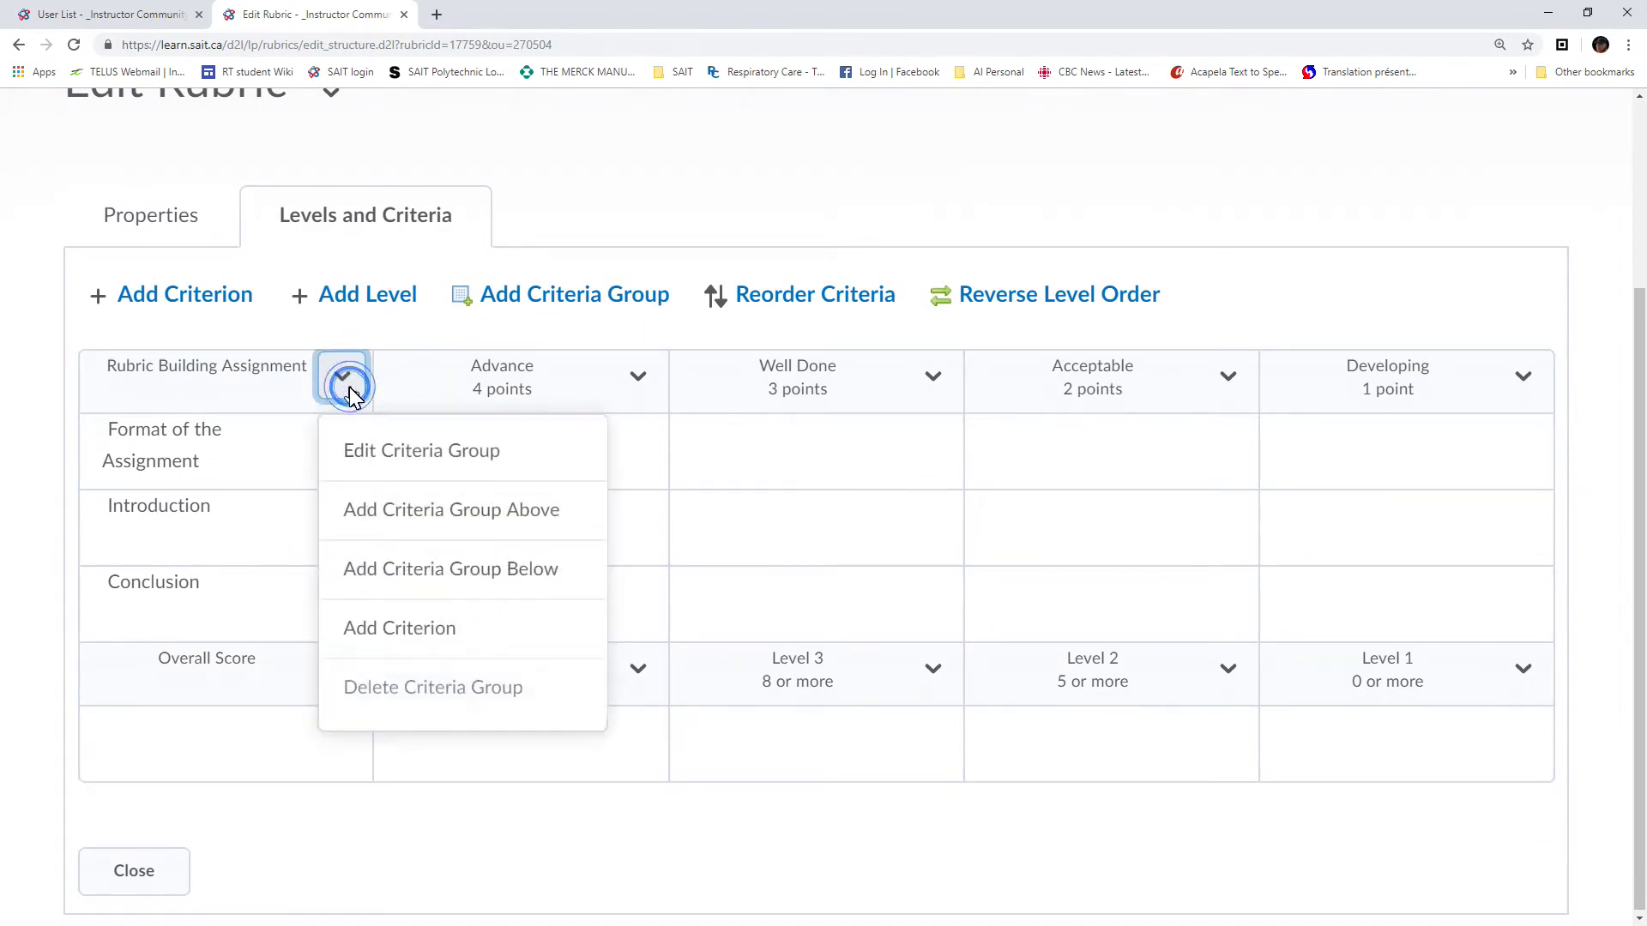
click(354, 447)
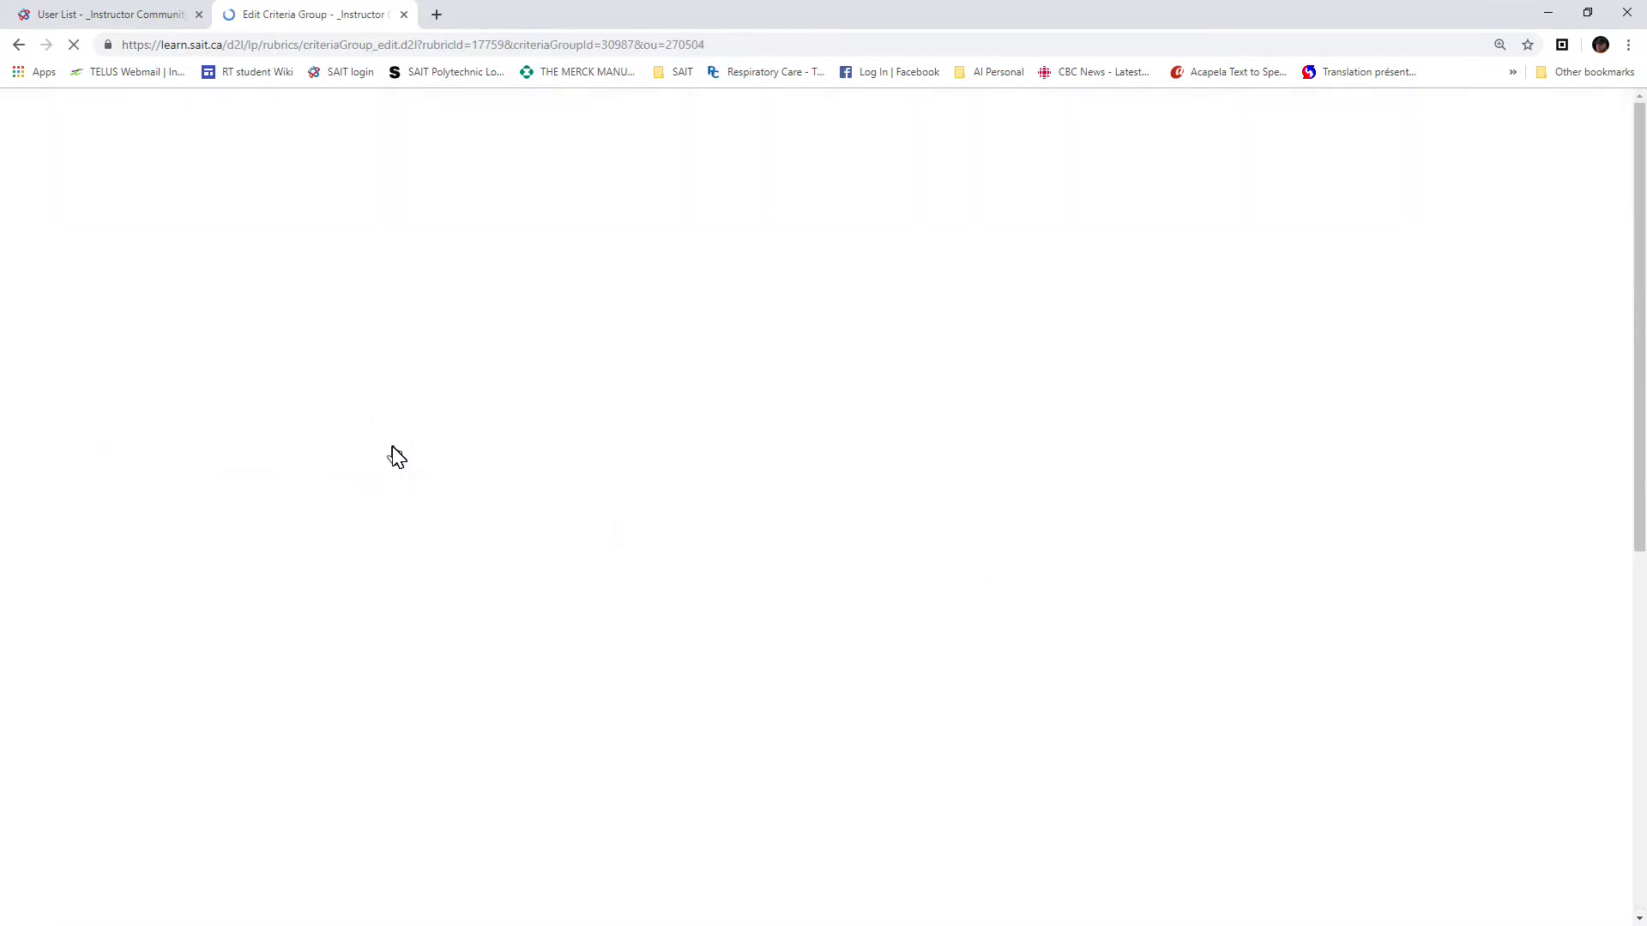
scroll(794, 471, down, 4)
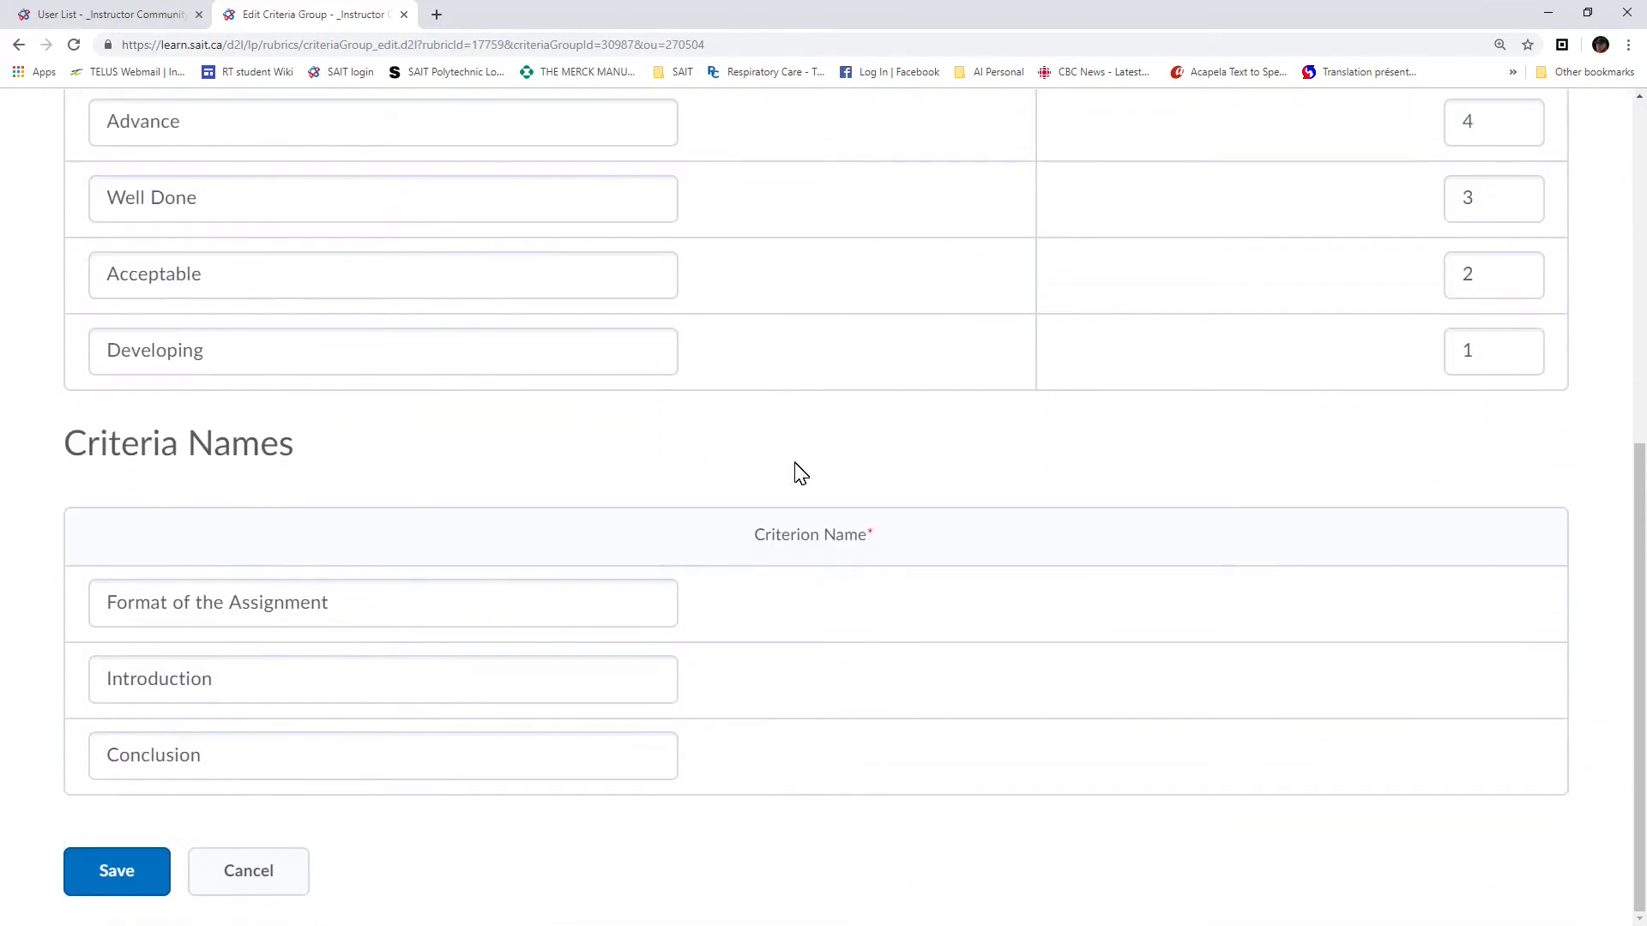
click(272, 680)
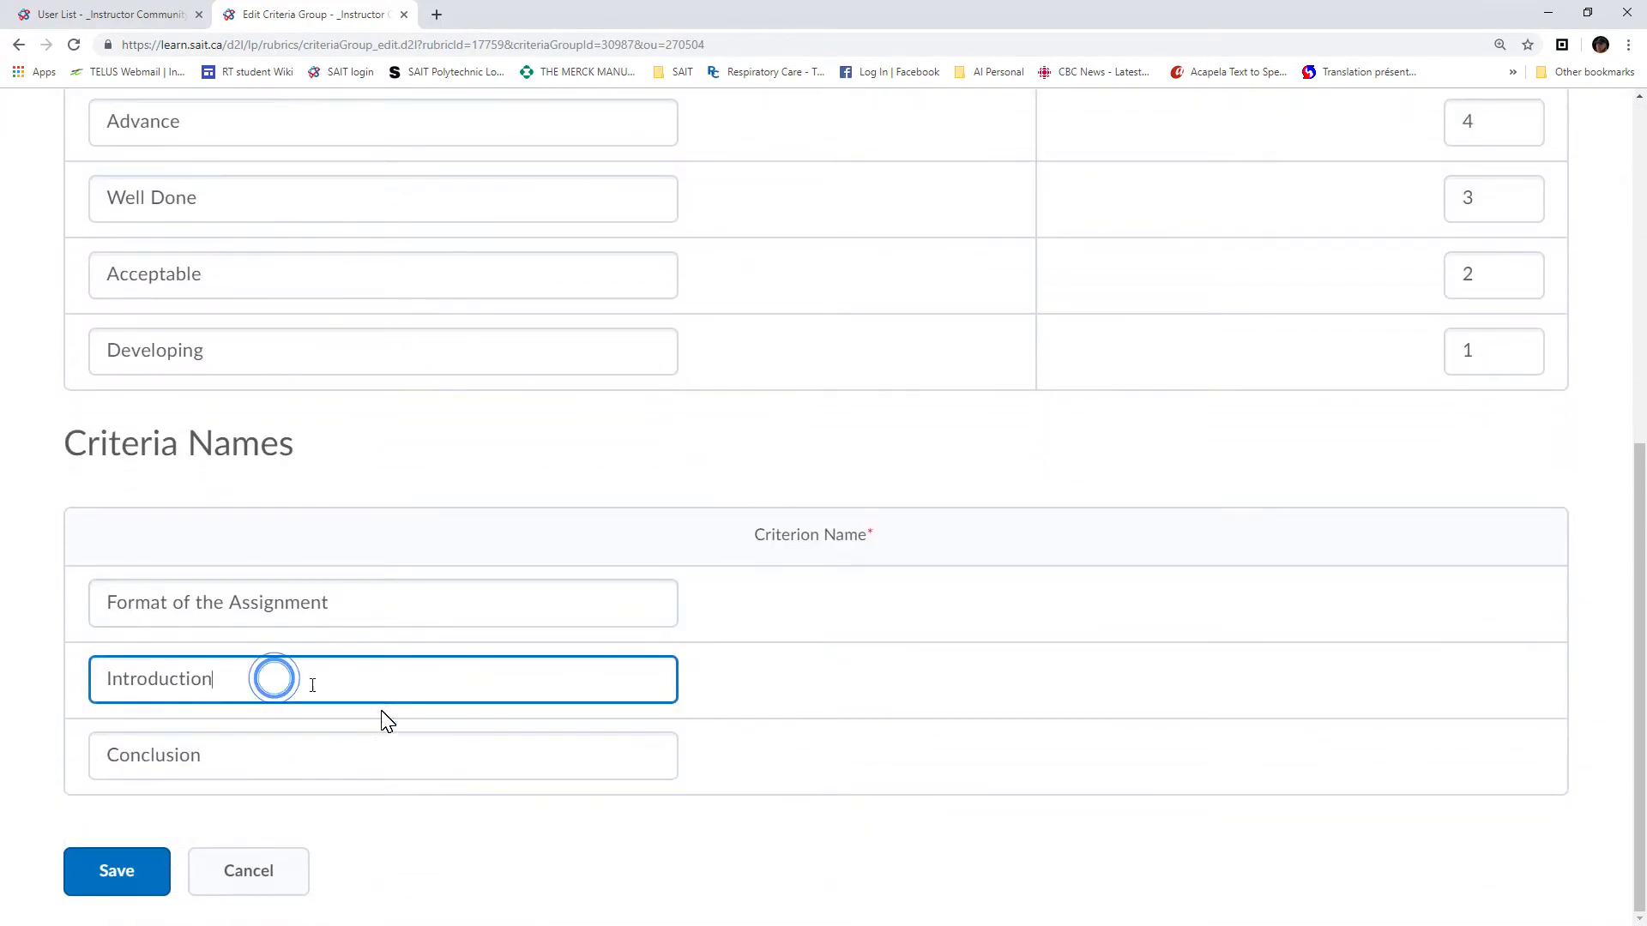
scroll(746, 591, up, 7)
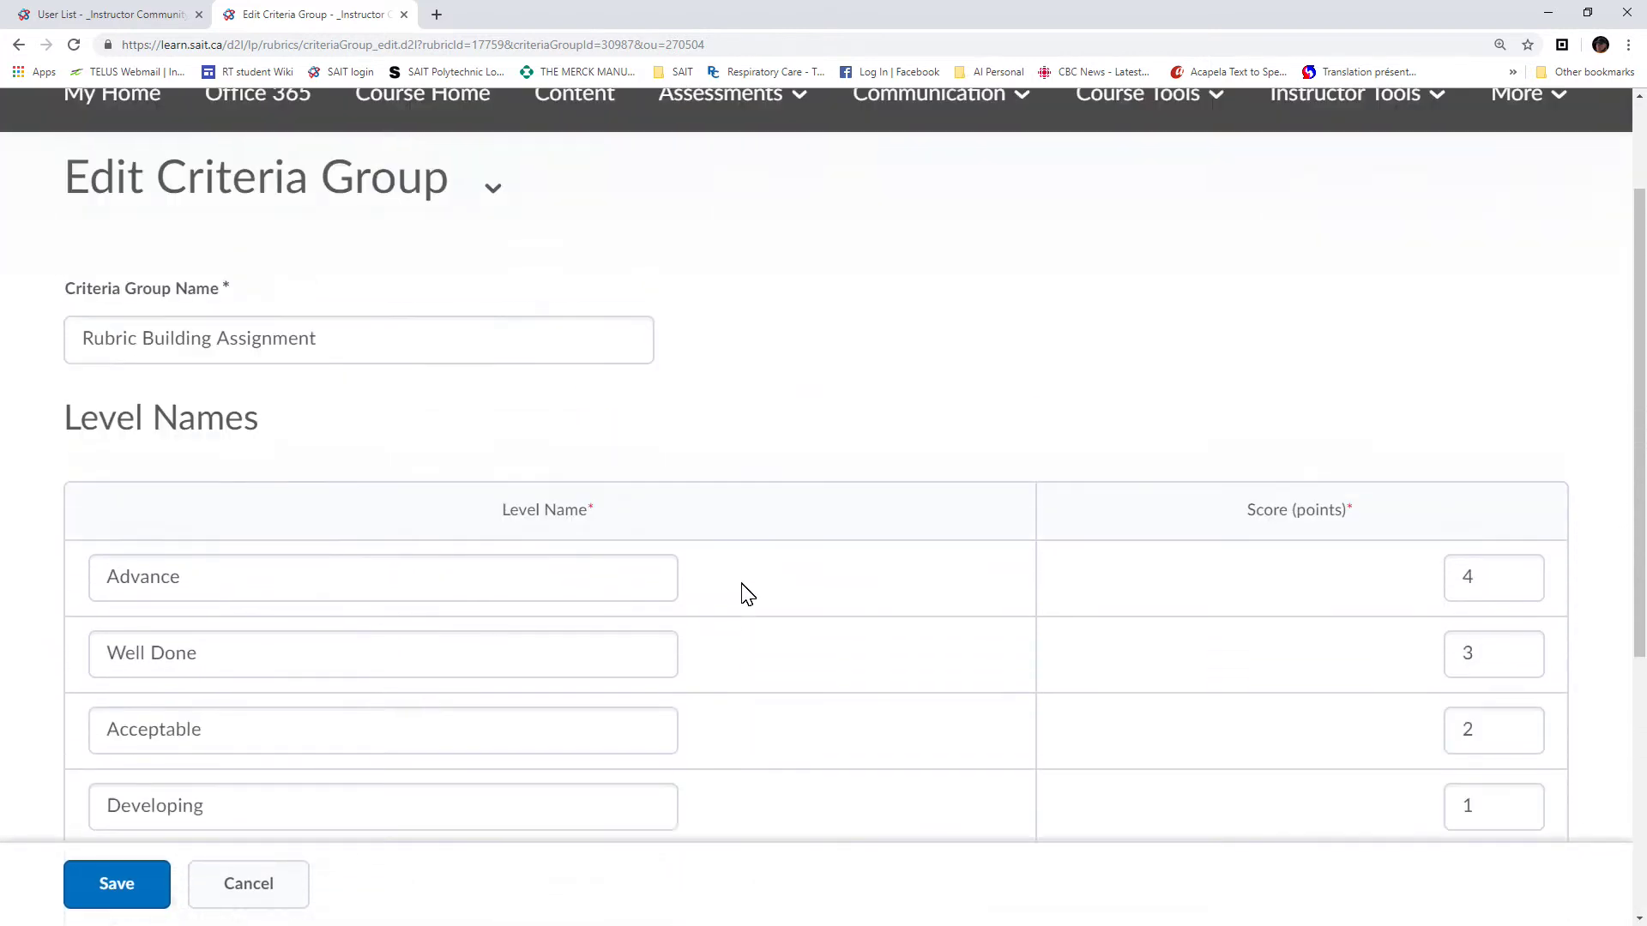
scroll(735, 581, down, 3)
click(141, 893)
- Add a criterion named "Body of the Report" below the Introduction criterion and save it
scroll(675, 653, down, 3)
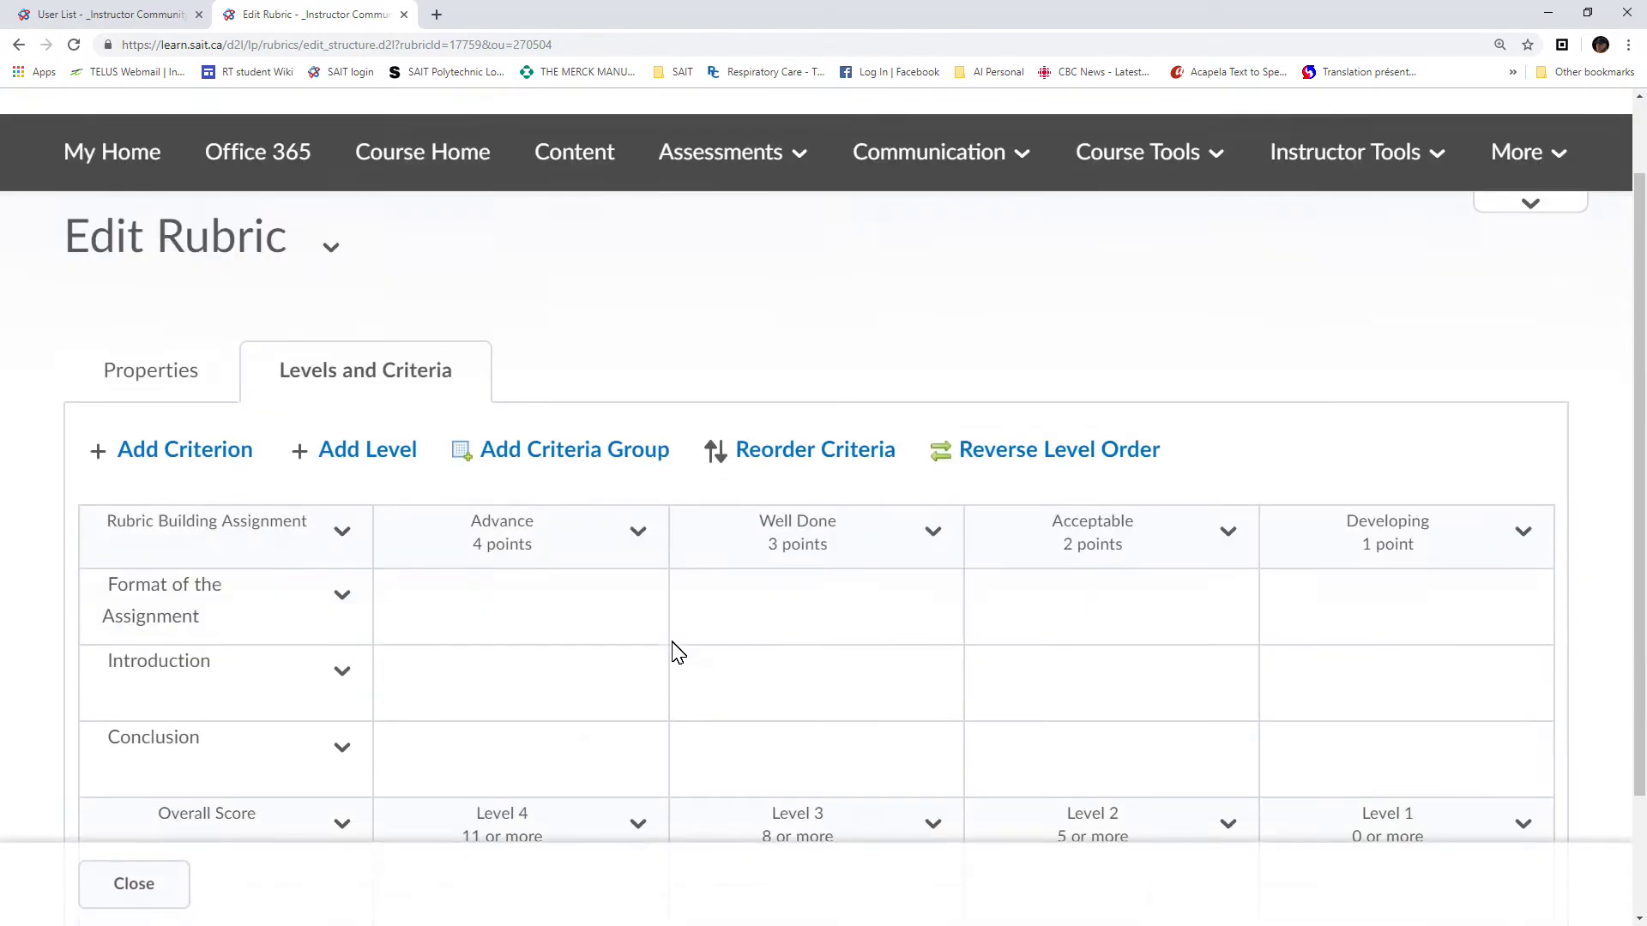
click(341, 517)
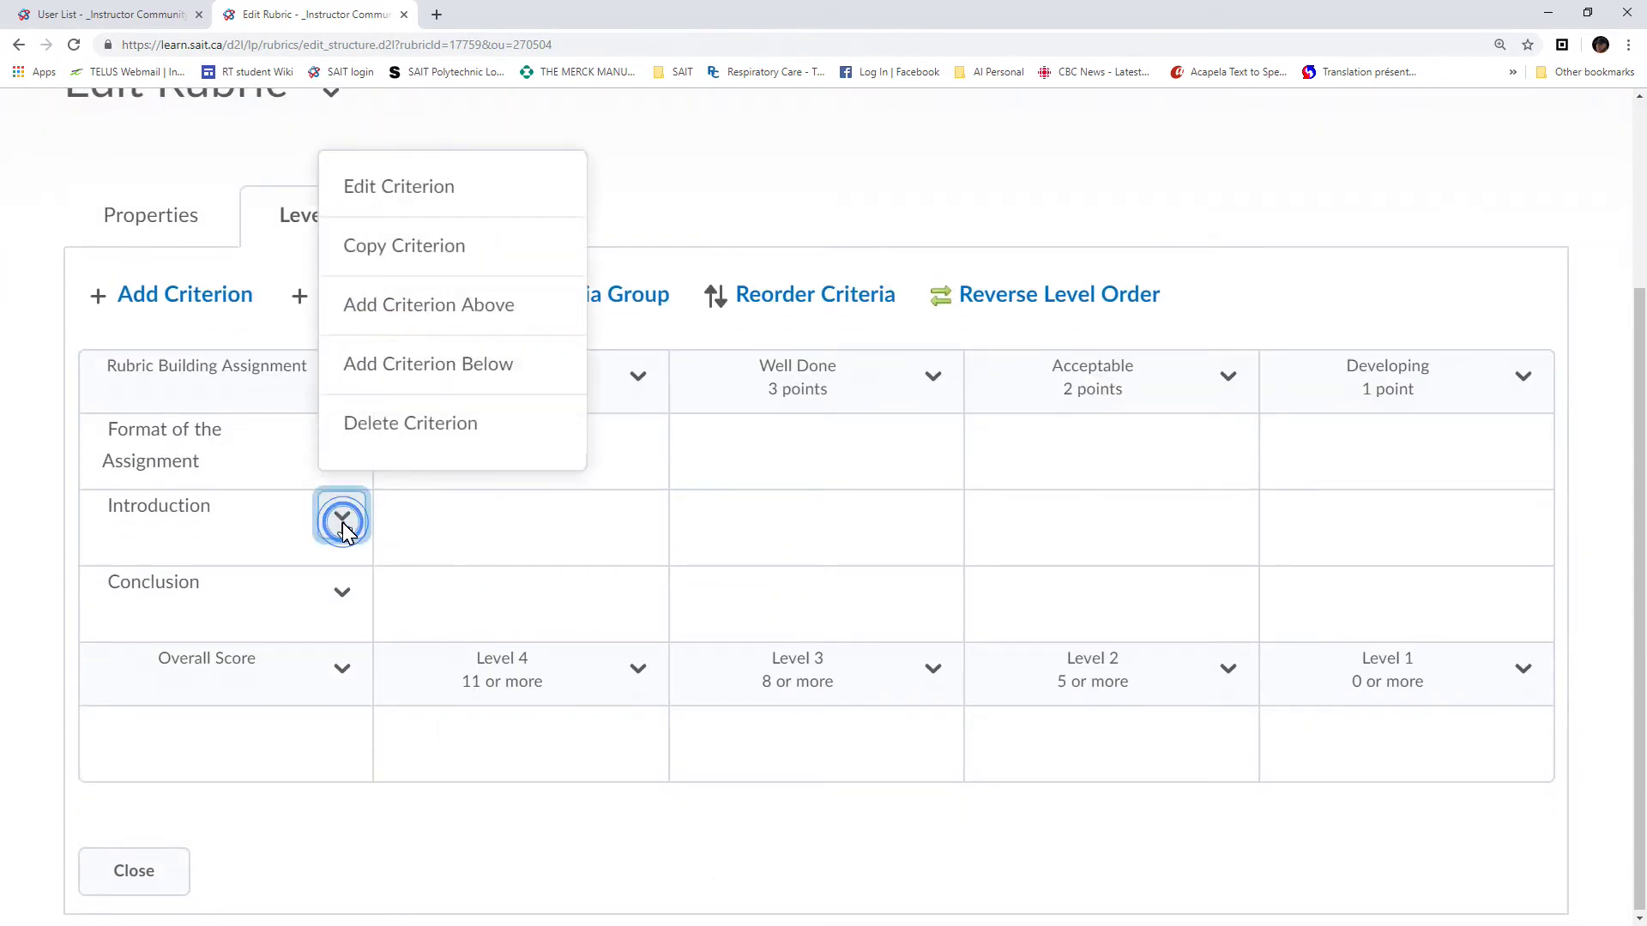
click(464, 367)
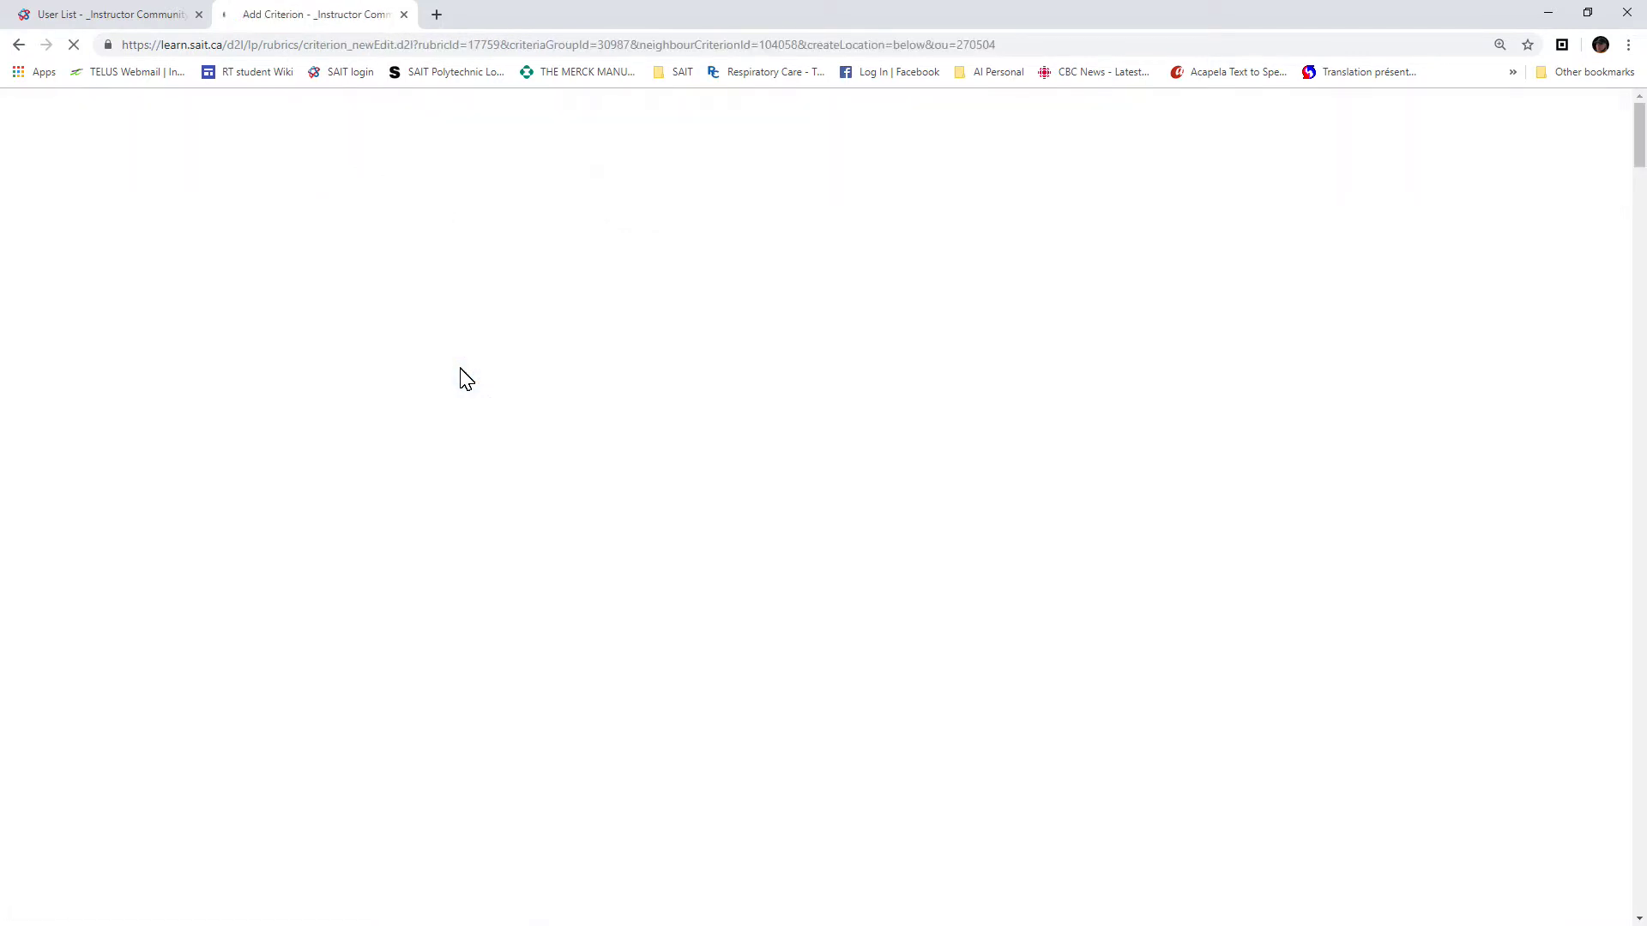
scroll(469, 395, down, 6)
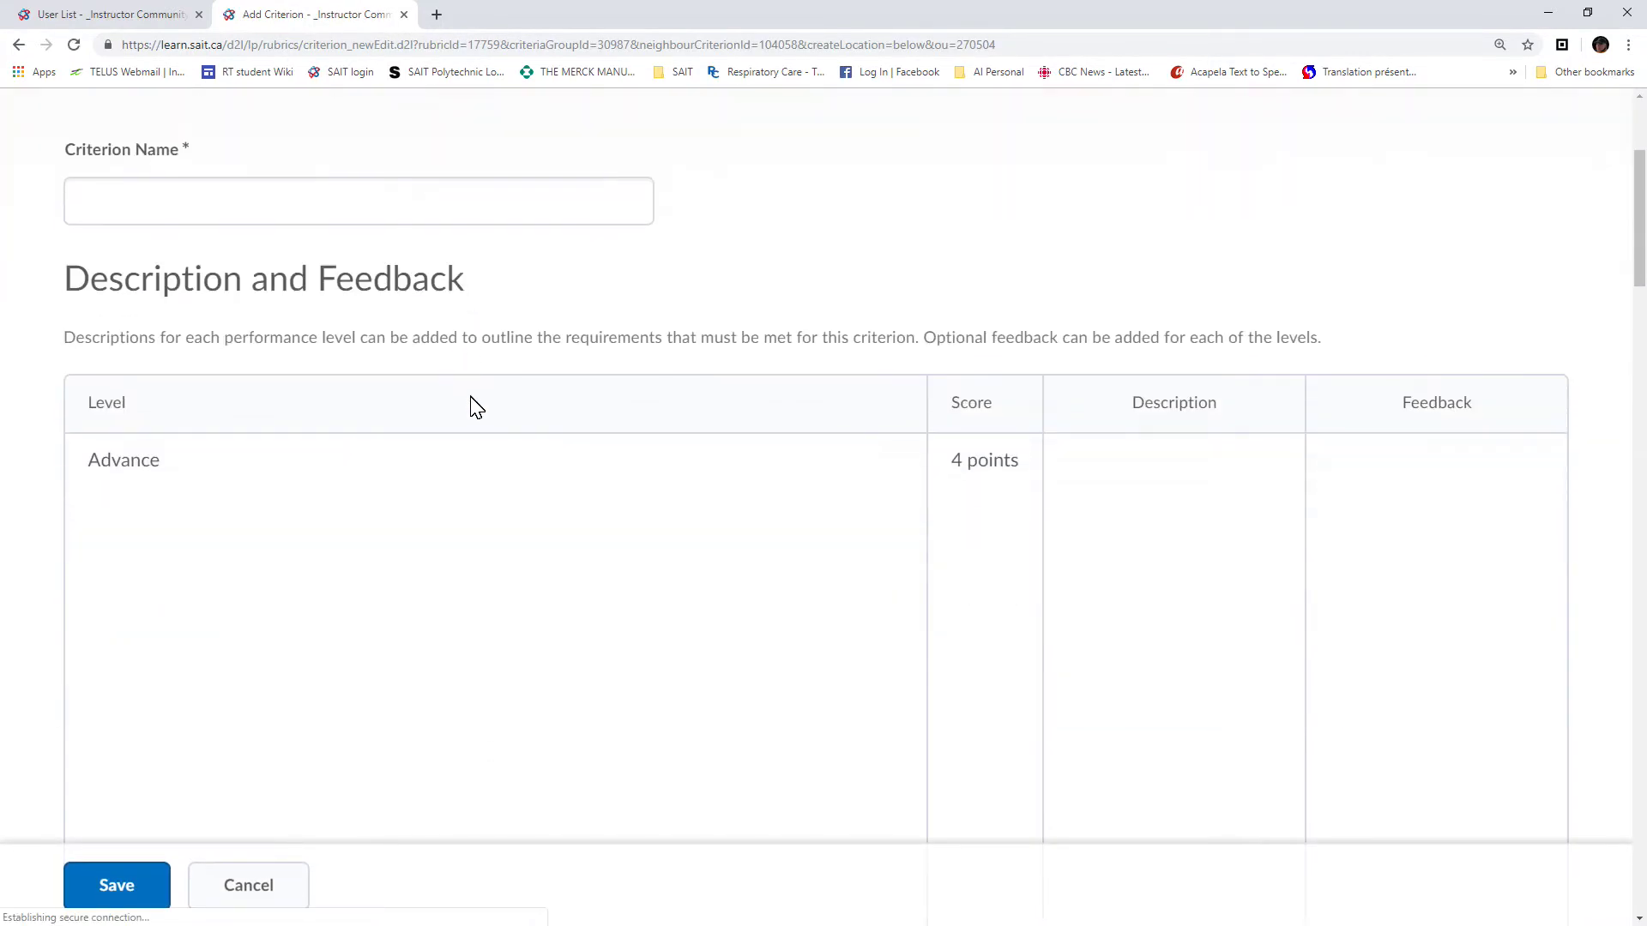
scroll(429, 403, up, 3)
click(357, 448)
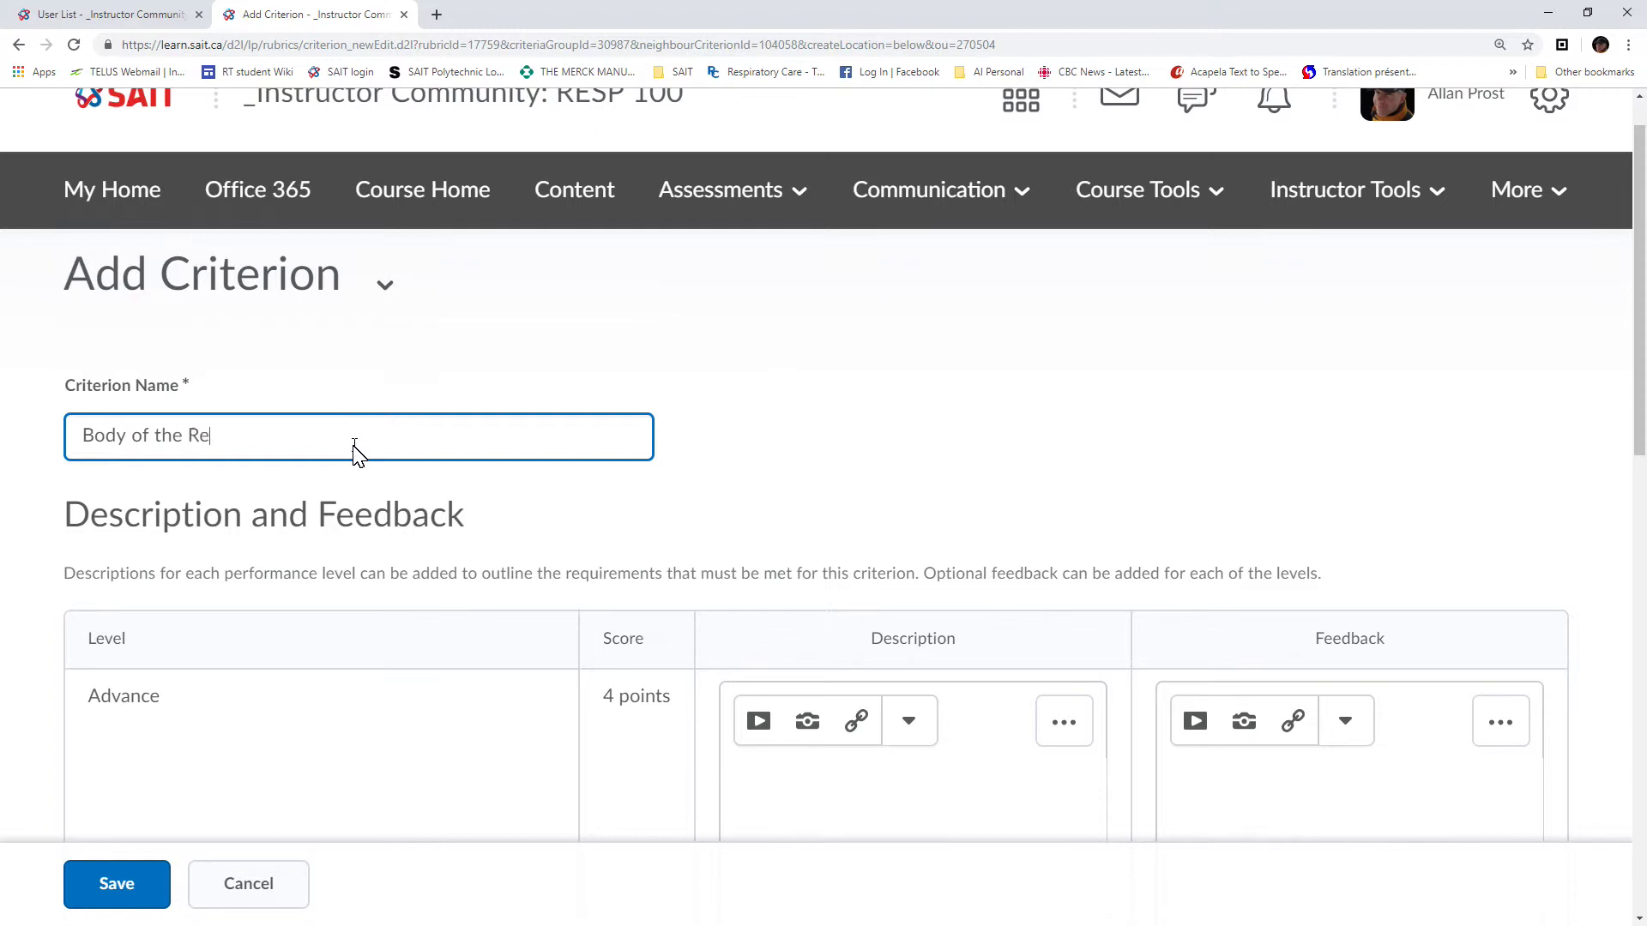
text(Body of the Report)
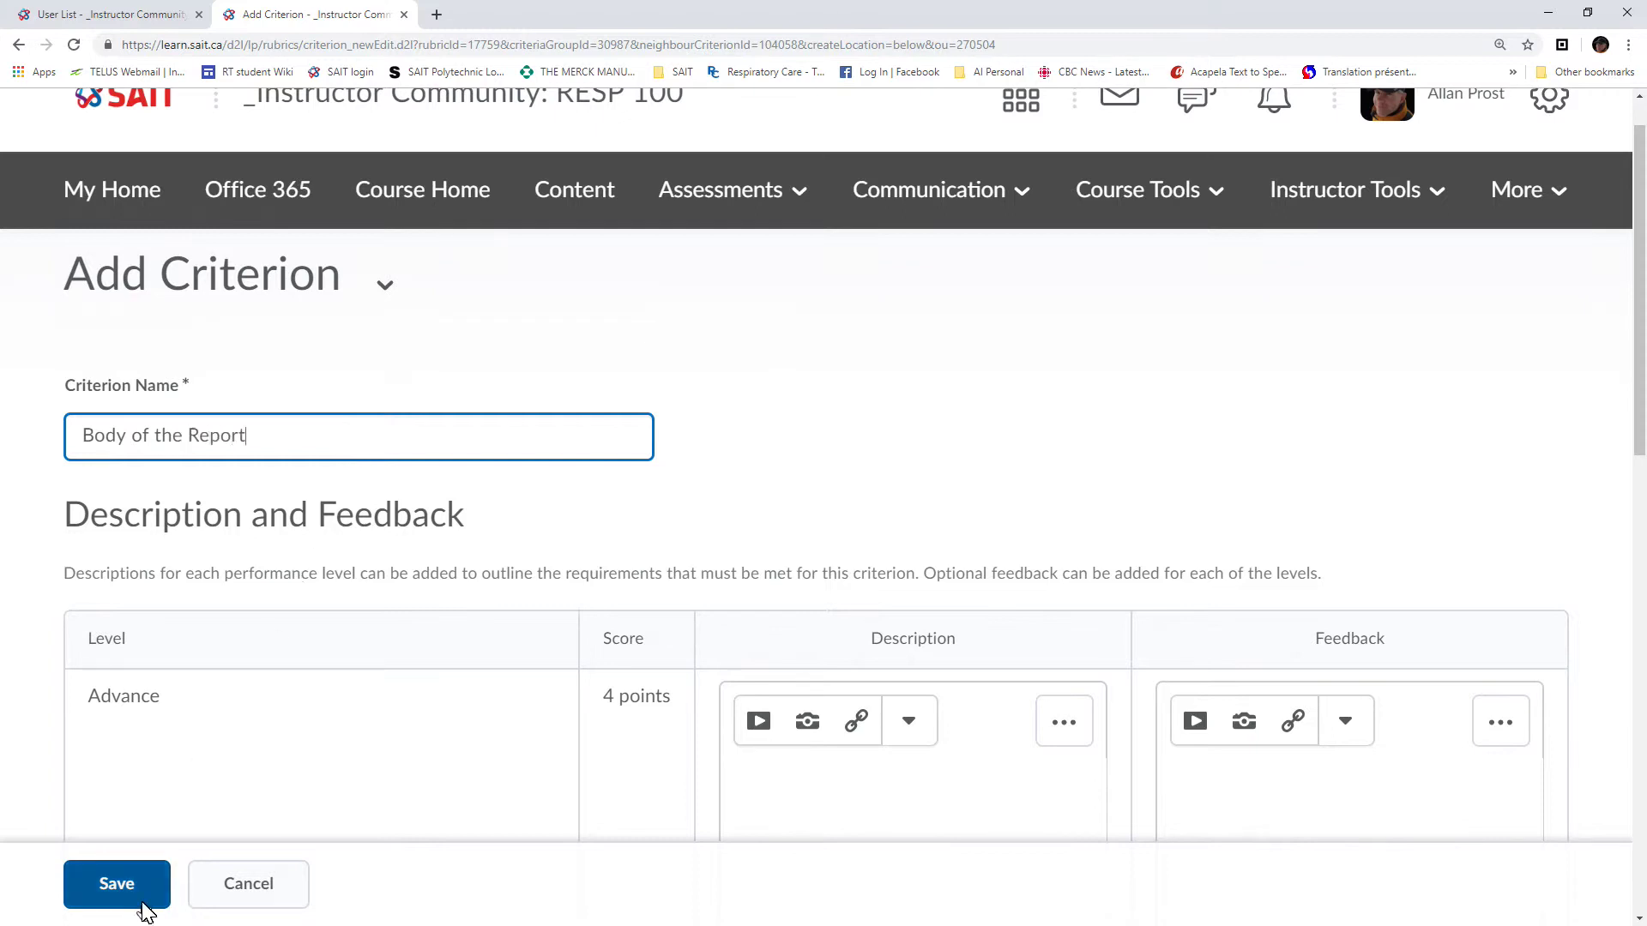
click(142, 903)
scroll(645, 681, down, 2)
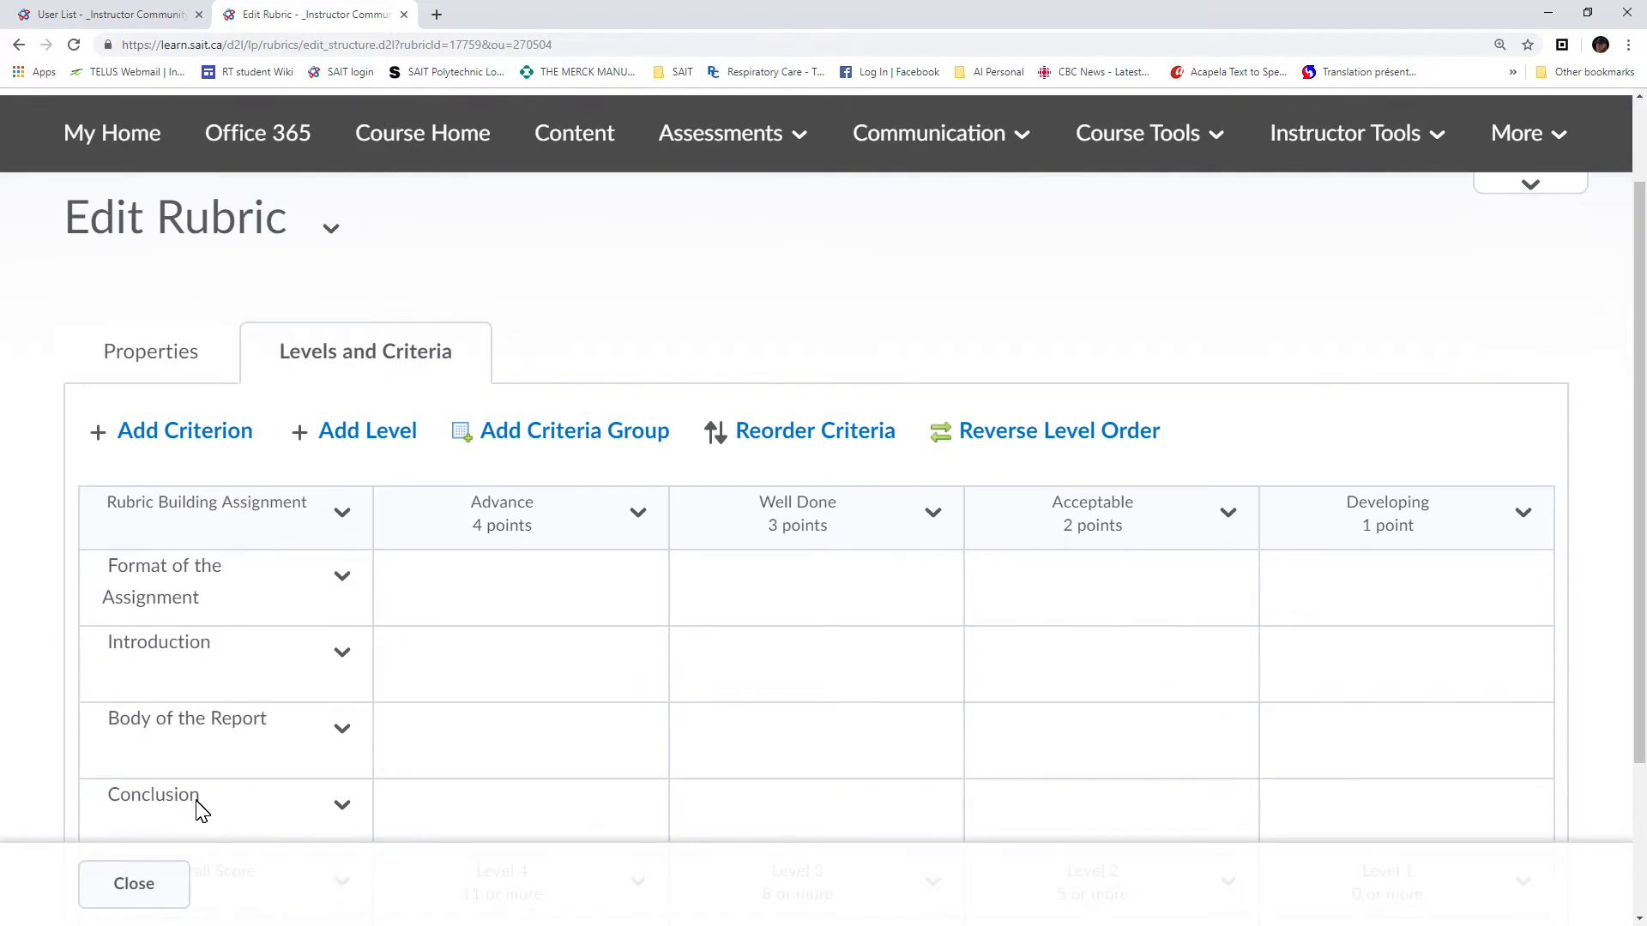
scroll(306, 684, down, 1)
scroll(307, 683, down, 1)
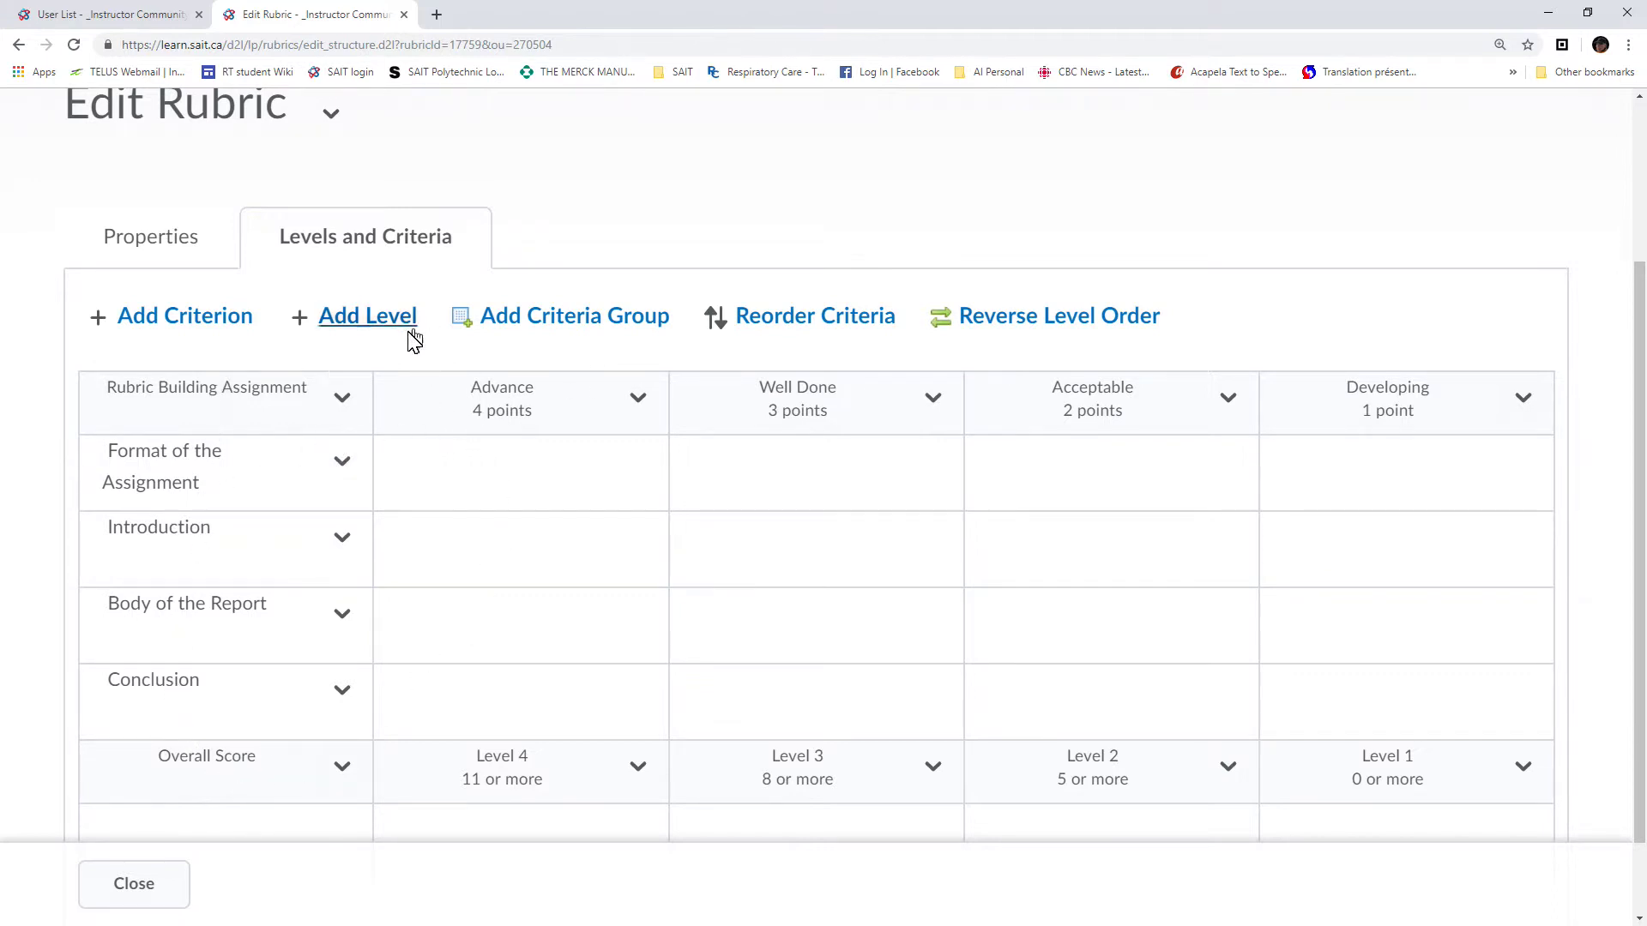
scroll(790, 599, down, 2)
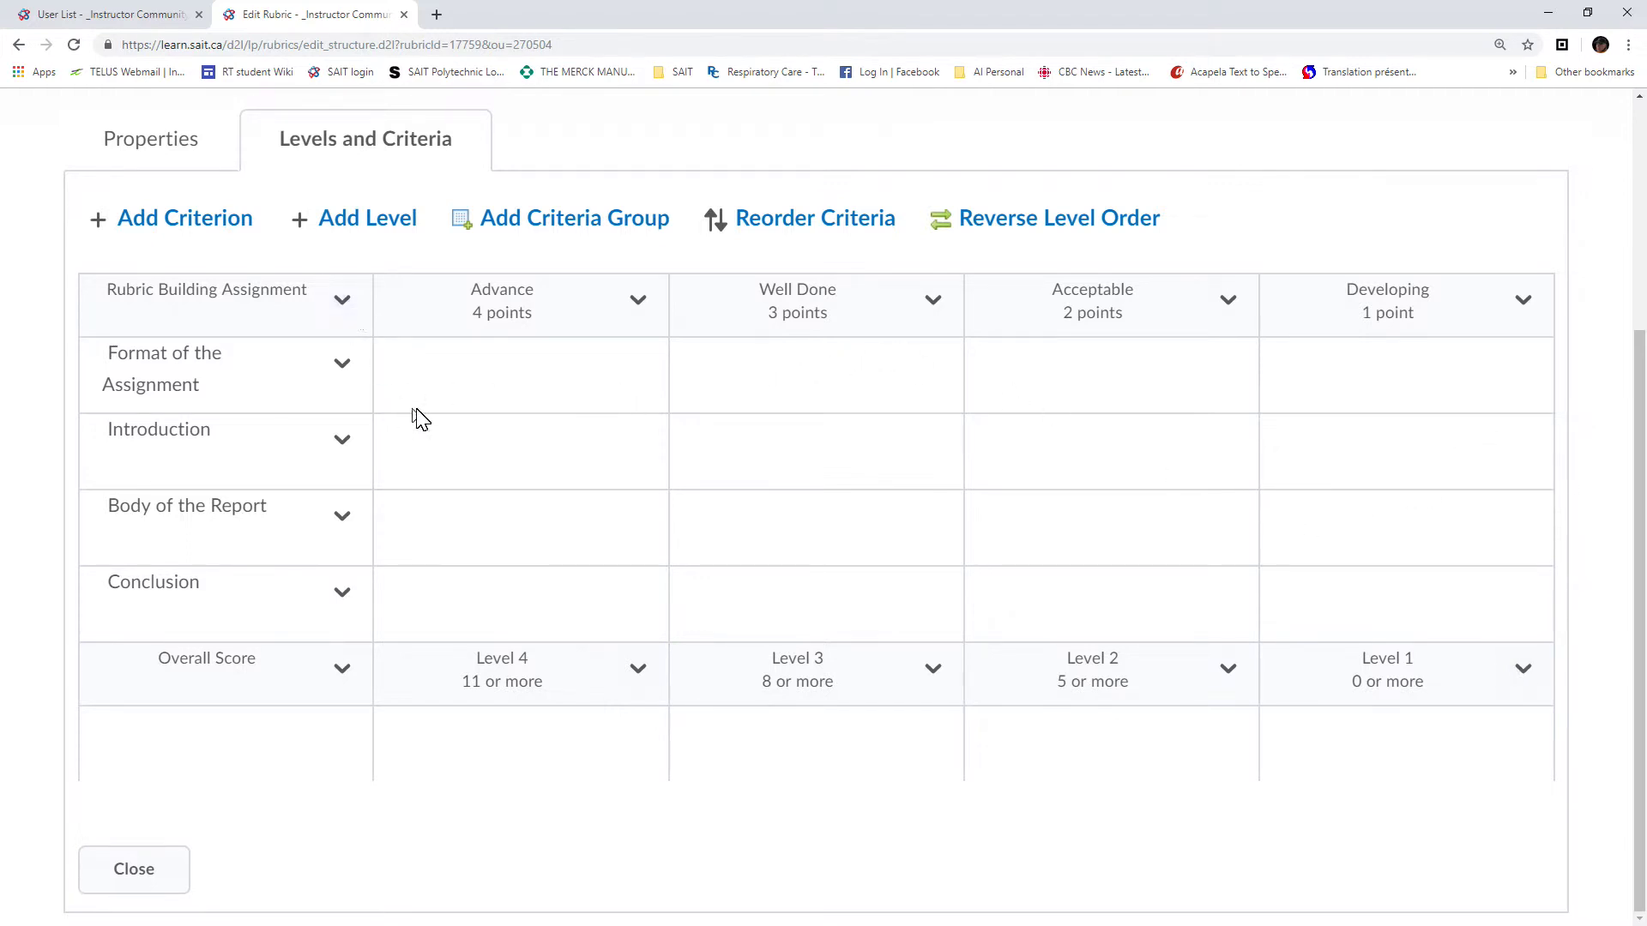
click(326, 363)
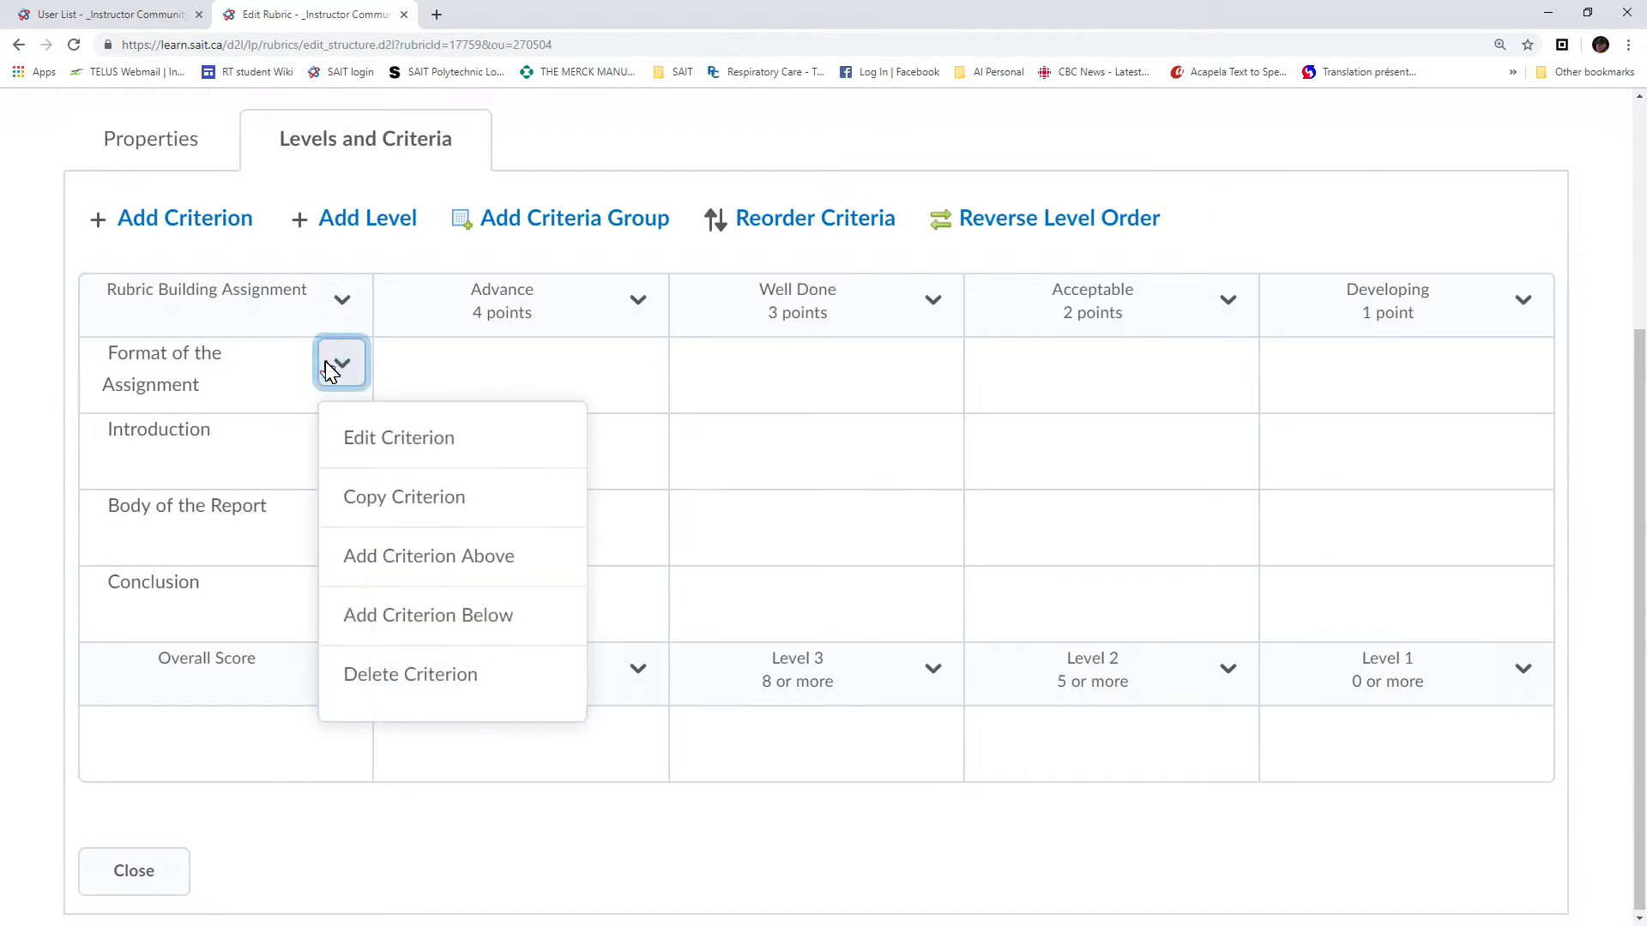
click(510, 364)
click(614, 386)
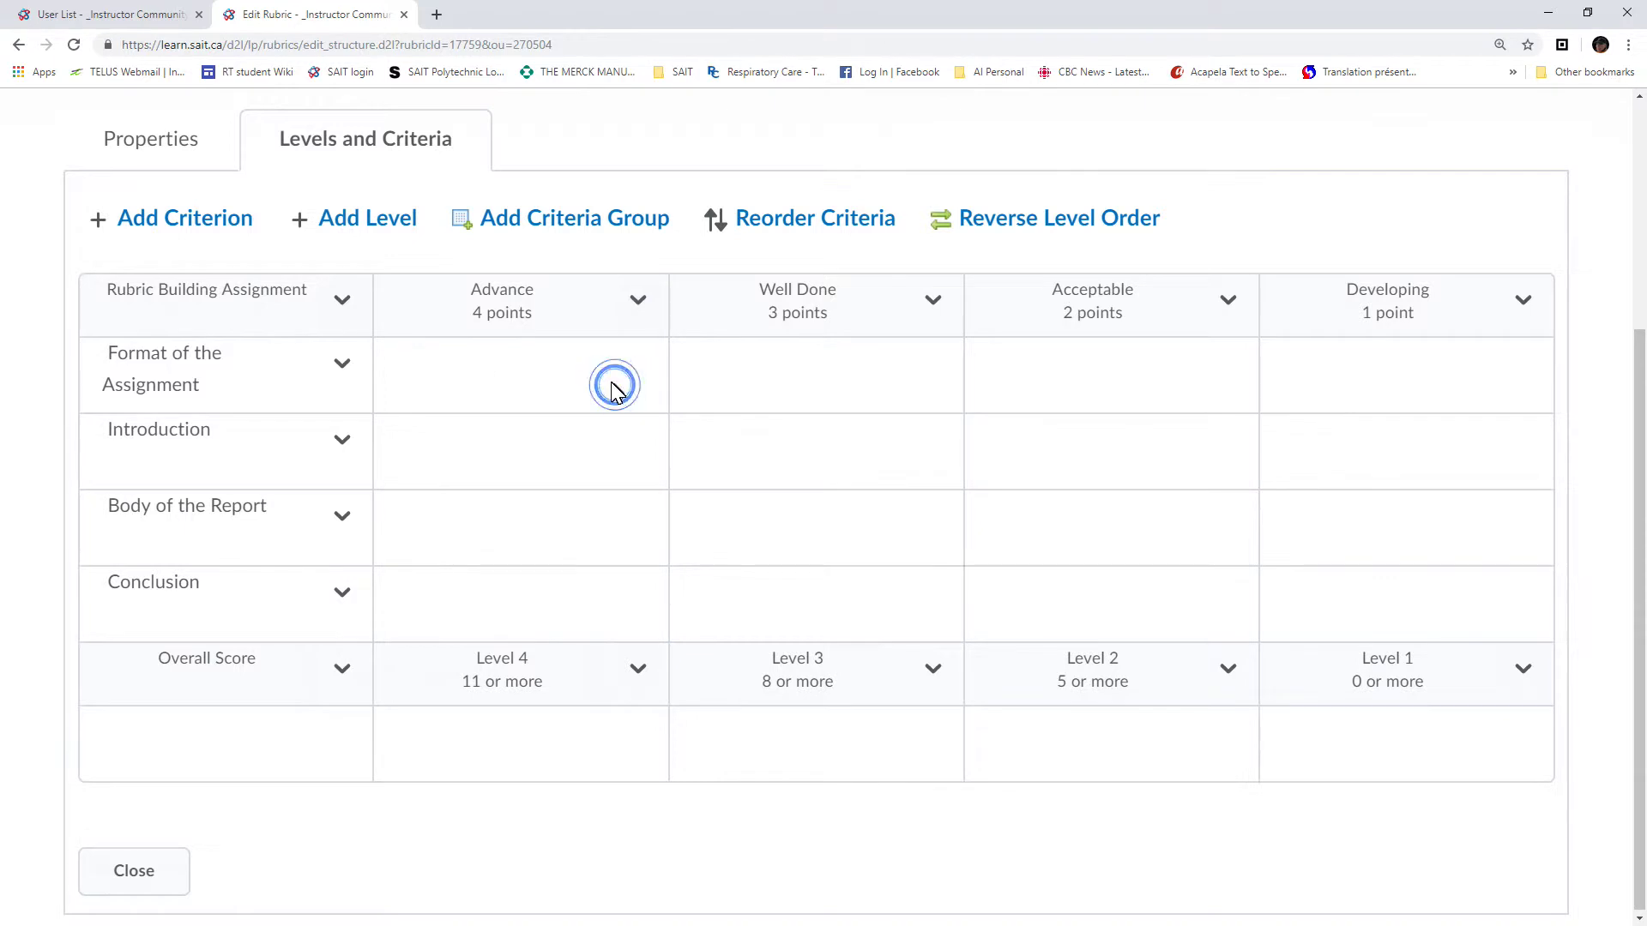
- Edit the Format of the Assignment criterion, describing Advance as "All elements created correctly" and Well Done as "One key element missing"
click(347, 369)
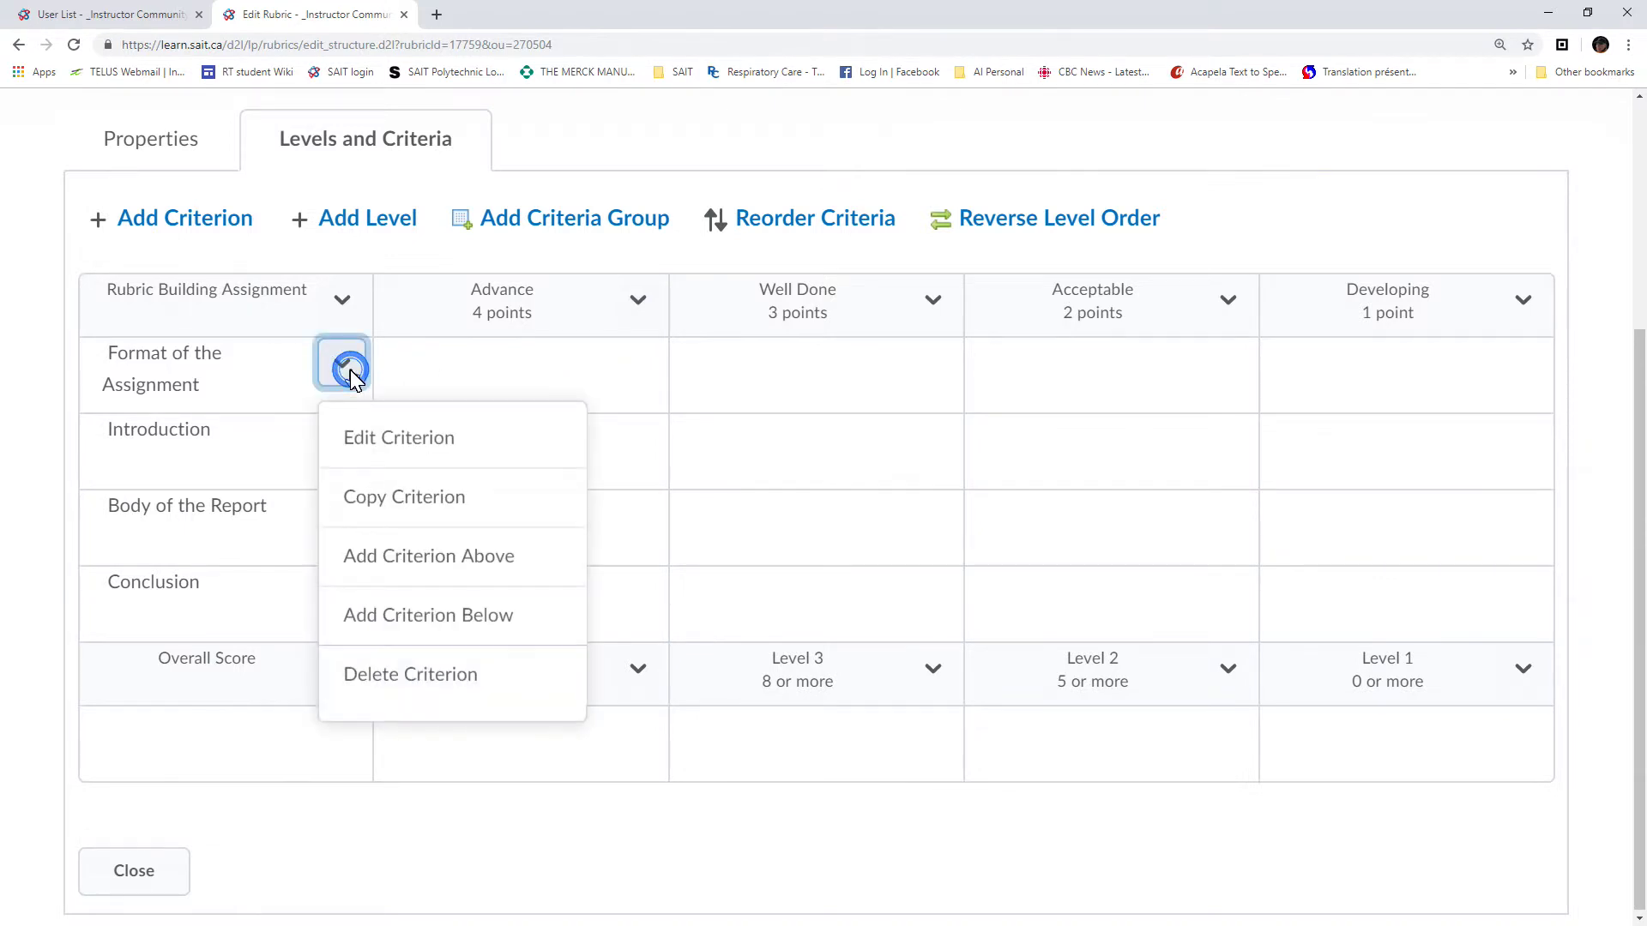
click(357, 434)
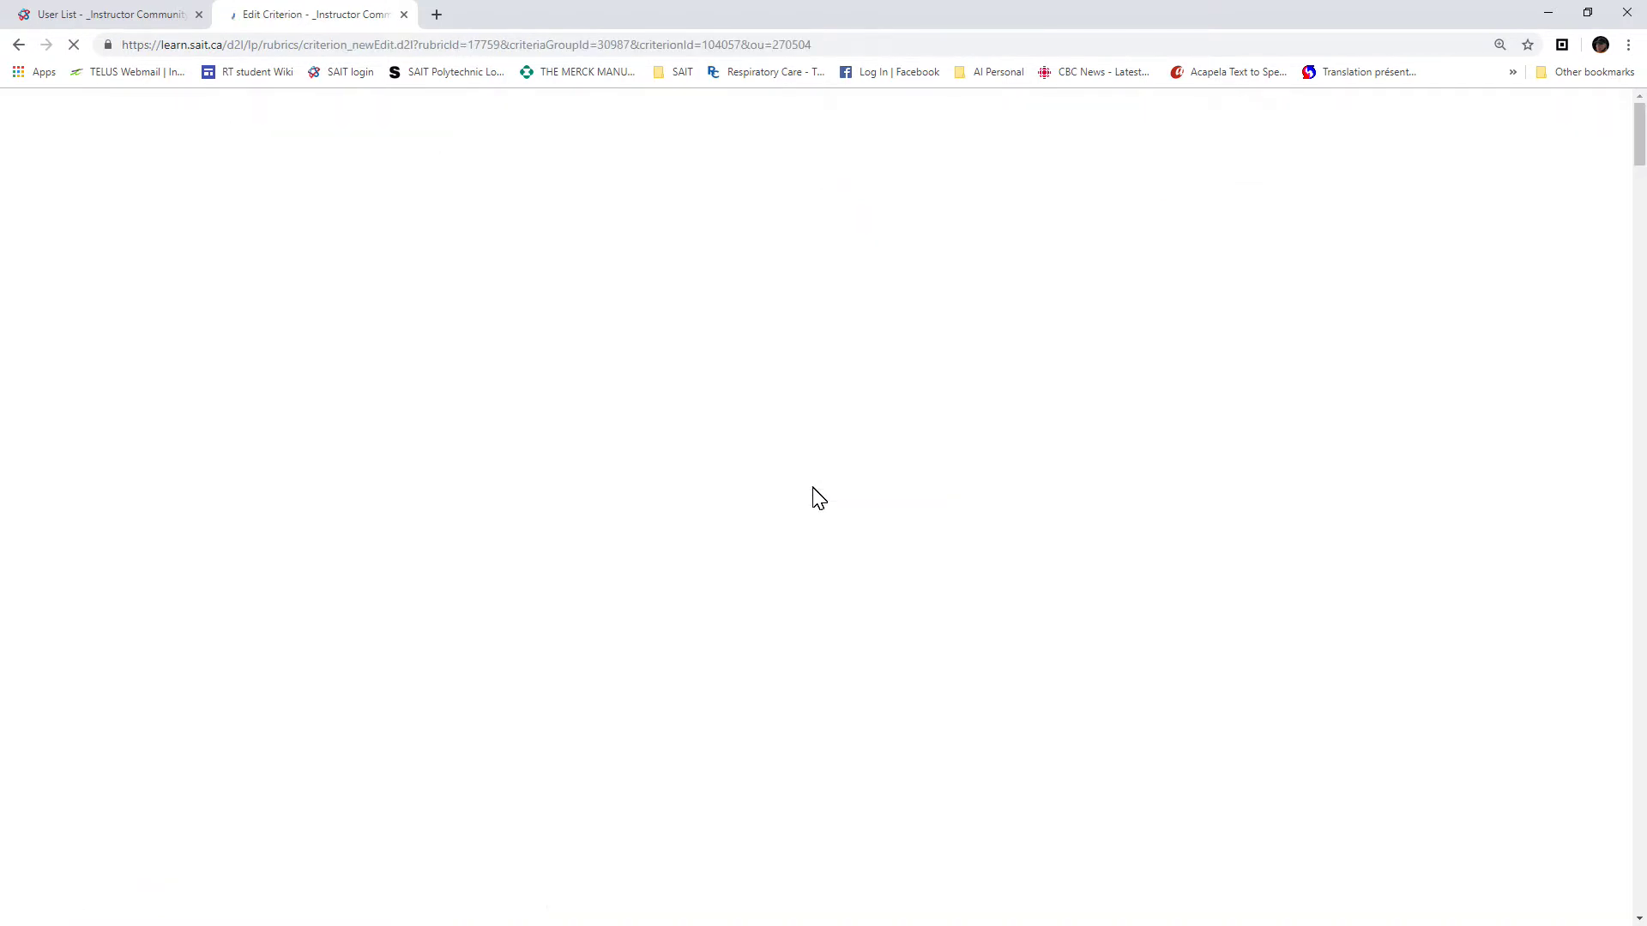
scroll(819, 498, down, 2)
scroll(819, 499, down, 3)
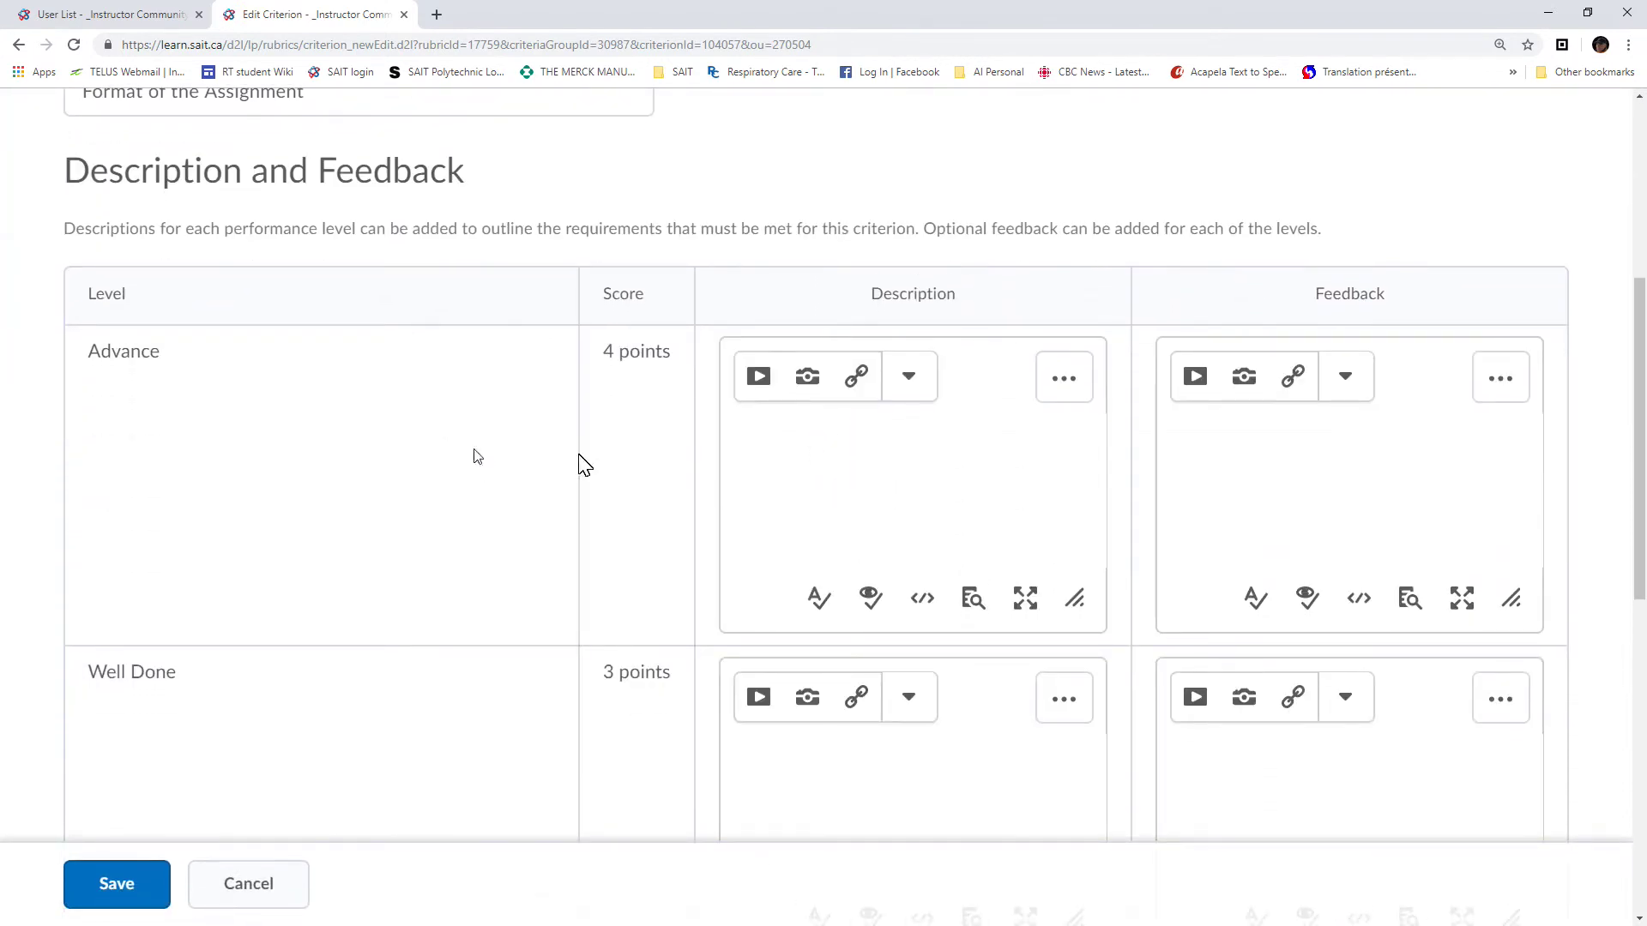
click(767, 440)
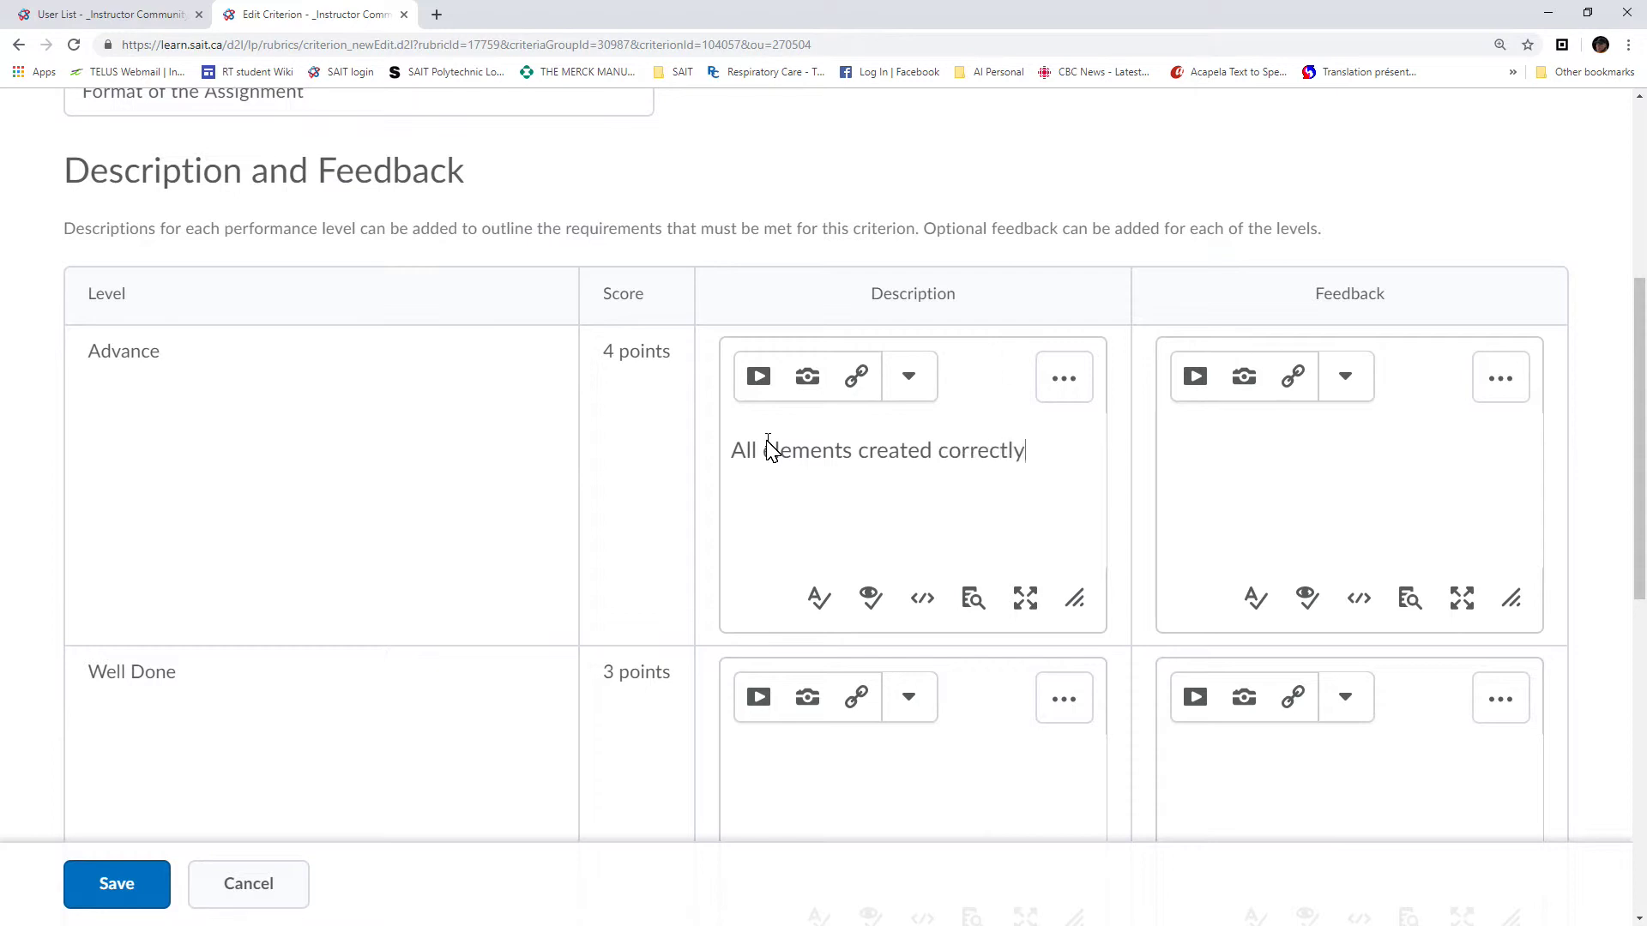
click(764, 746)
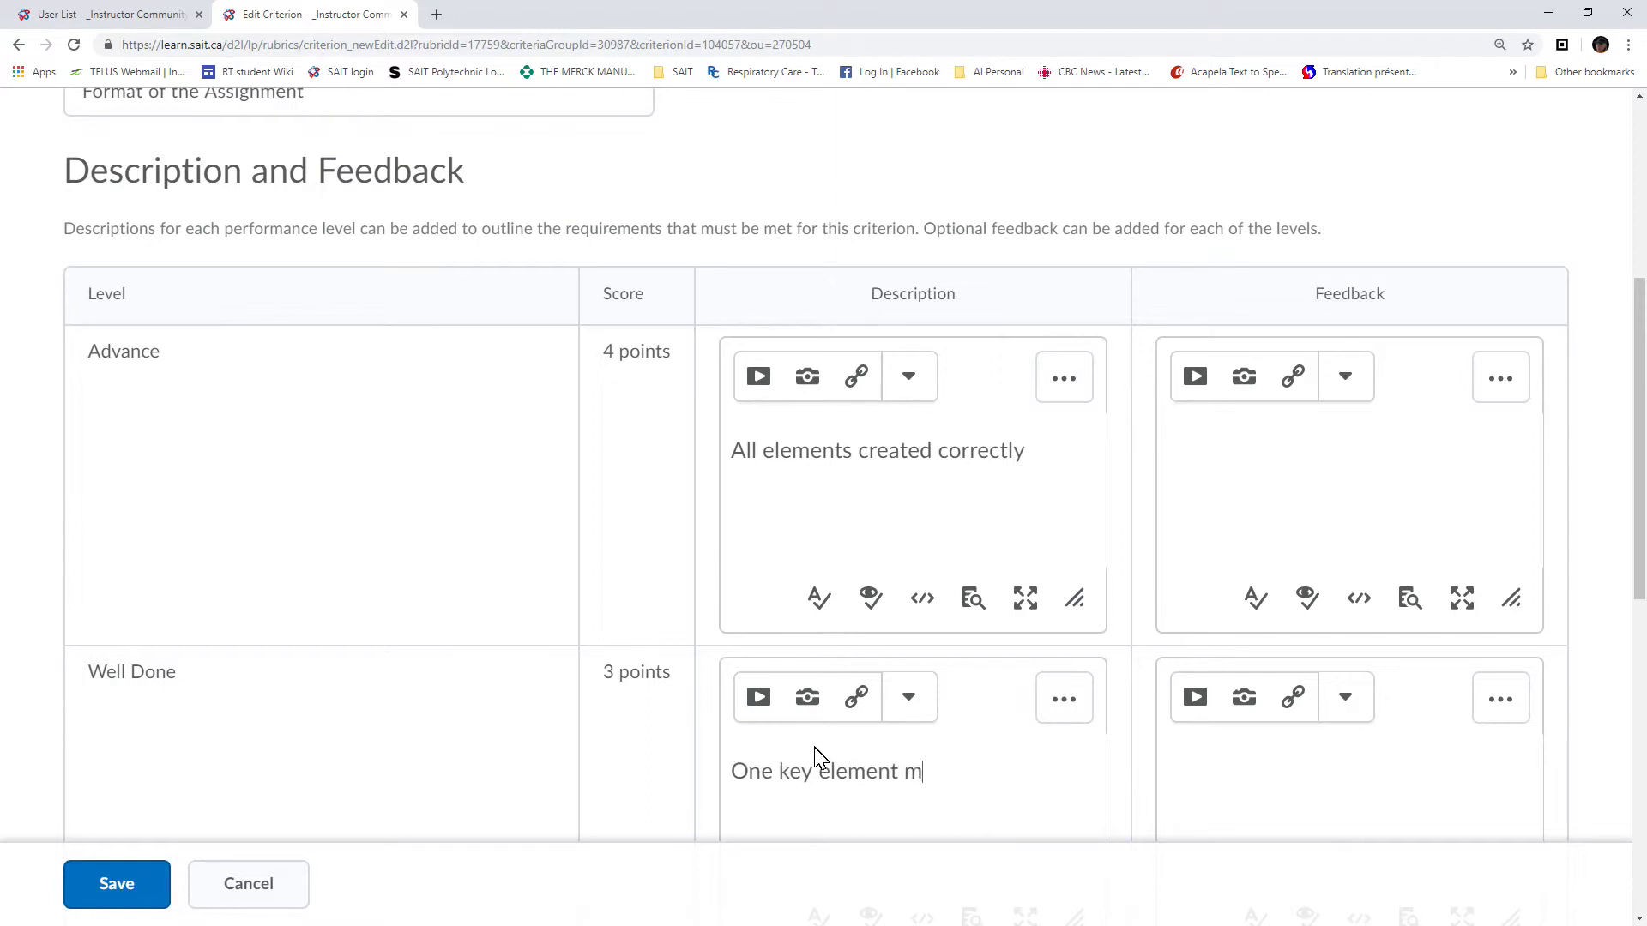
- Describe the Acceptable level as "Two key elements missing" and Developing as "Not completed properly", and save the criterion
scroll(819, 760, down, 5)
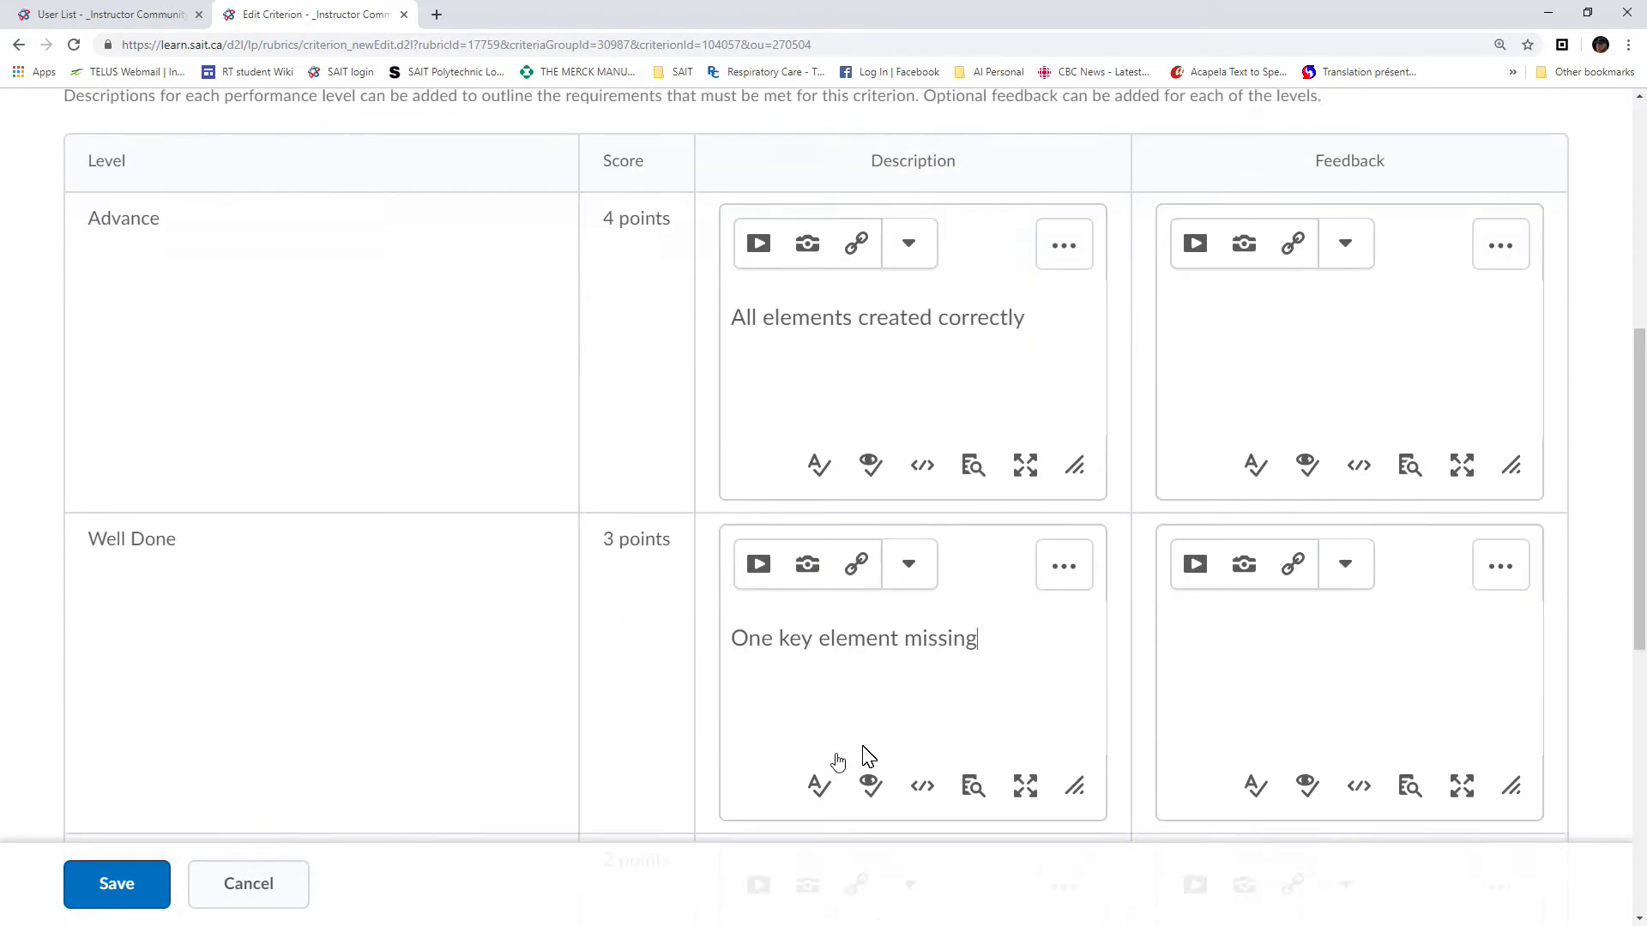
click(874, 640)
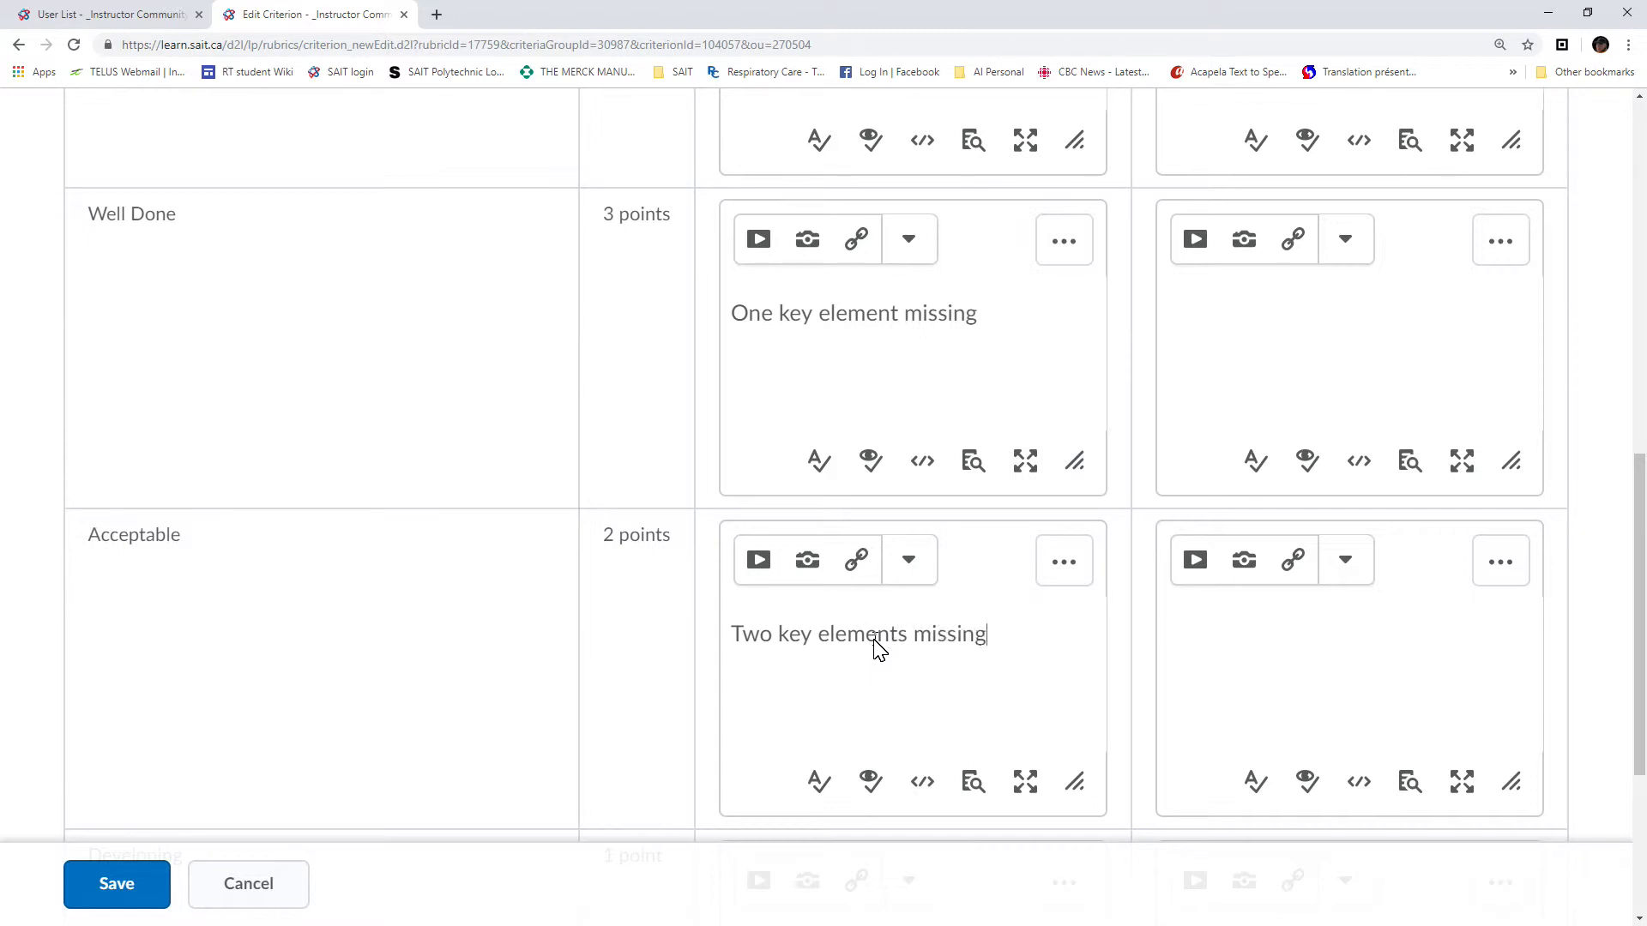
scroll(879, 649, down, 3)
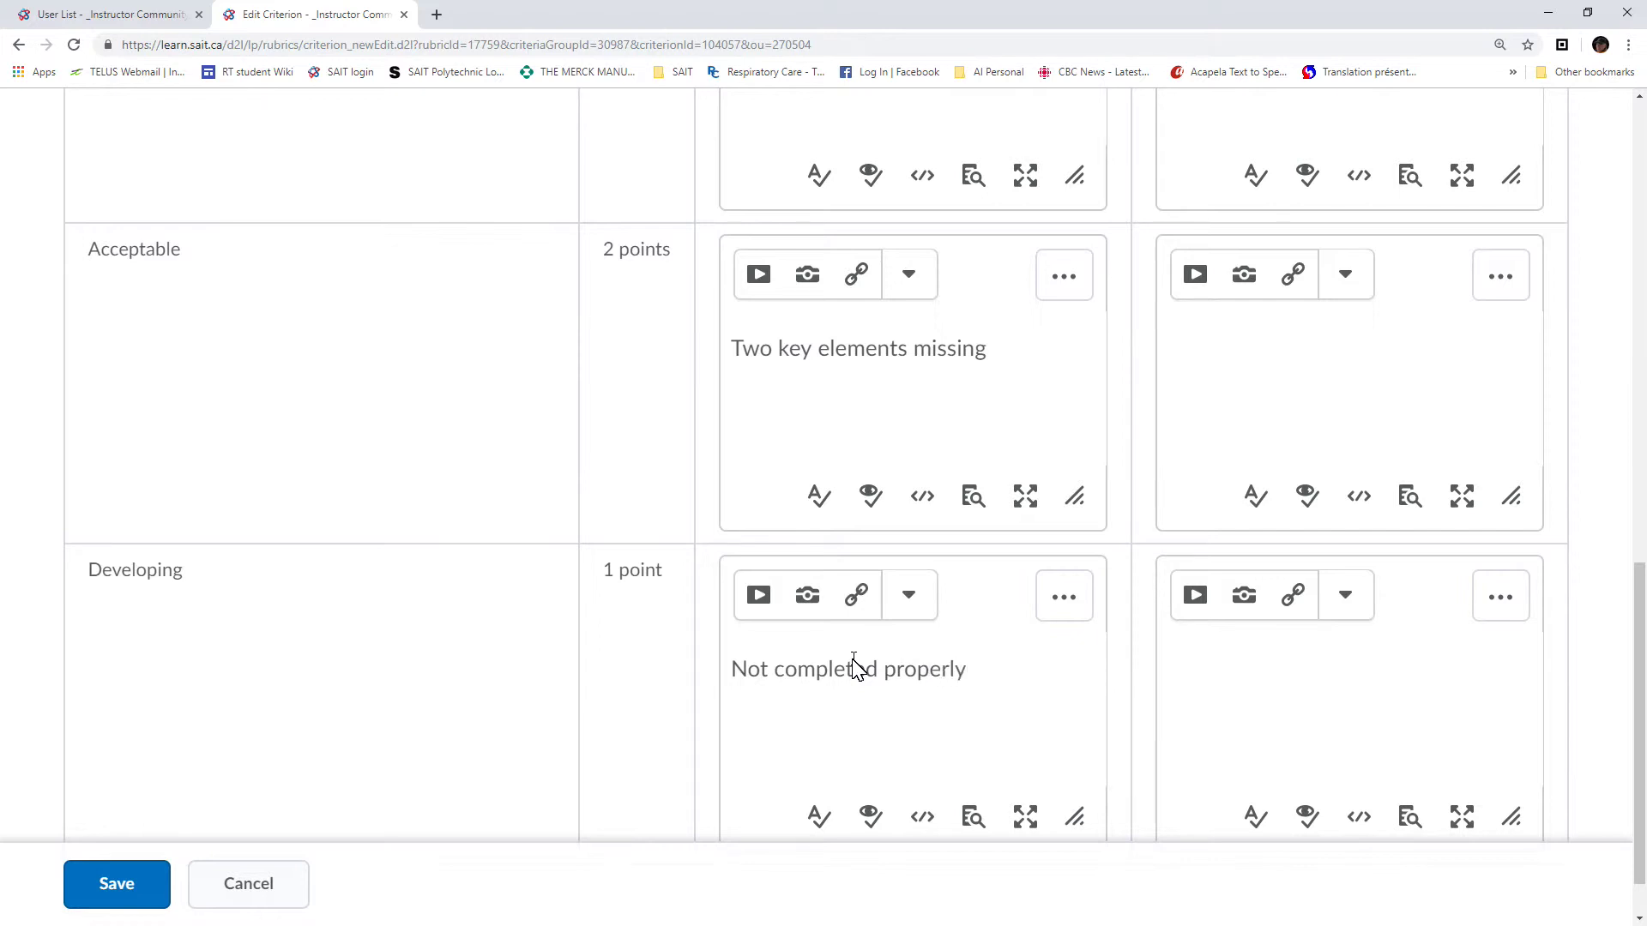
click(133, 897)
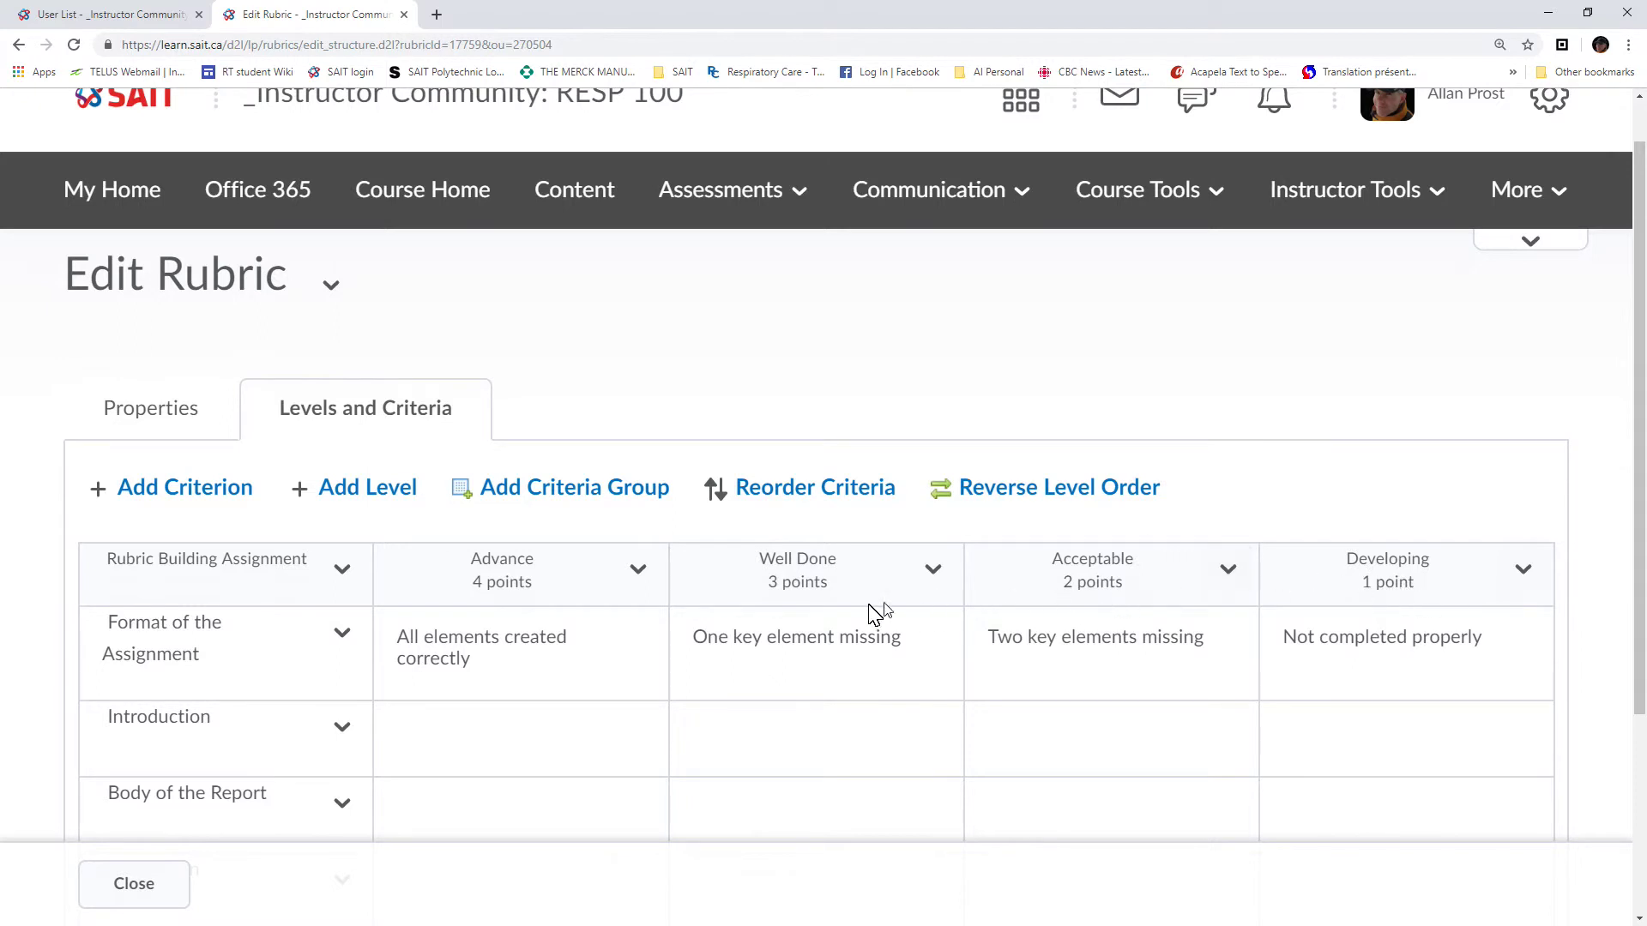
- Close the rubric's levels and criteria and return to the list of rubrics
scroll(785, 684, down, 3)
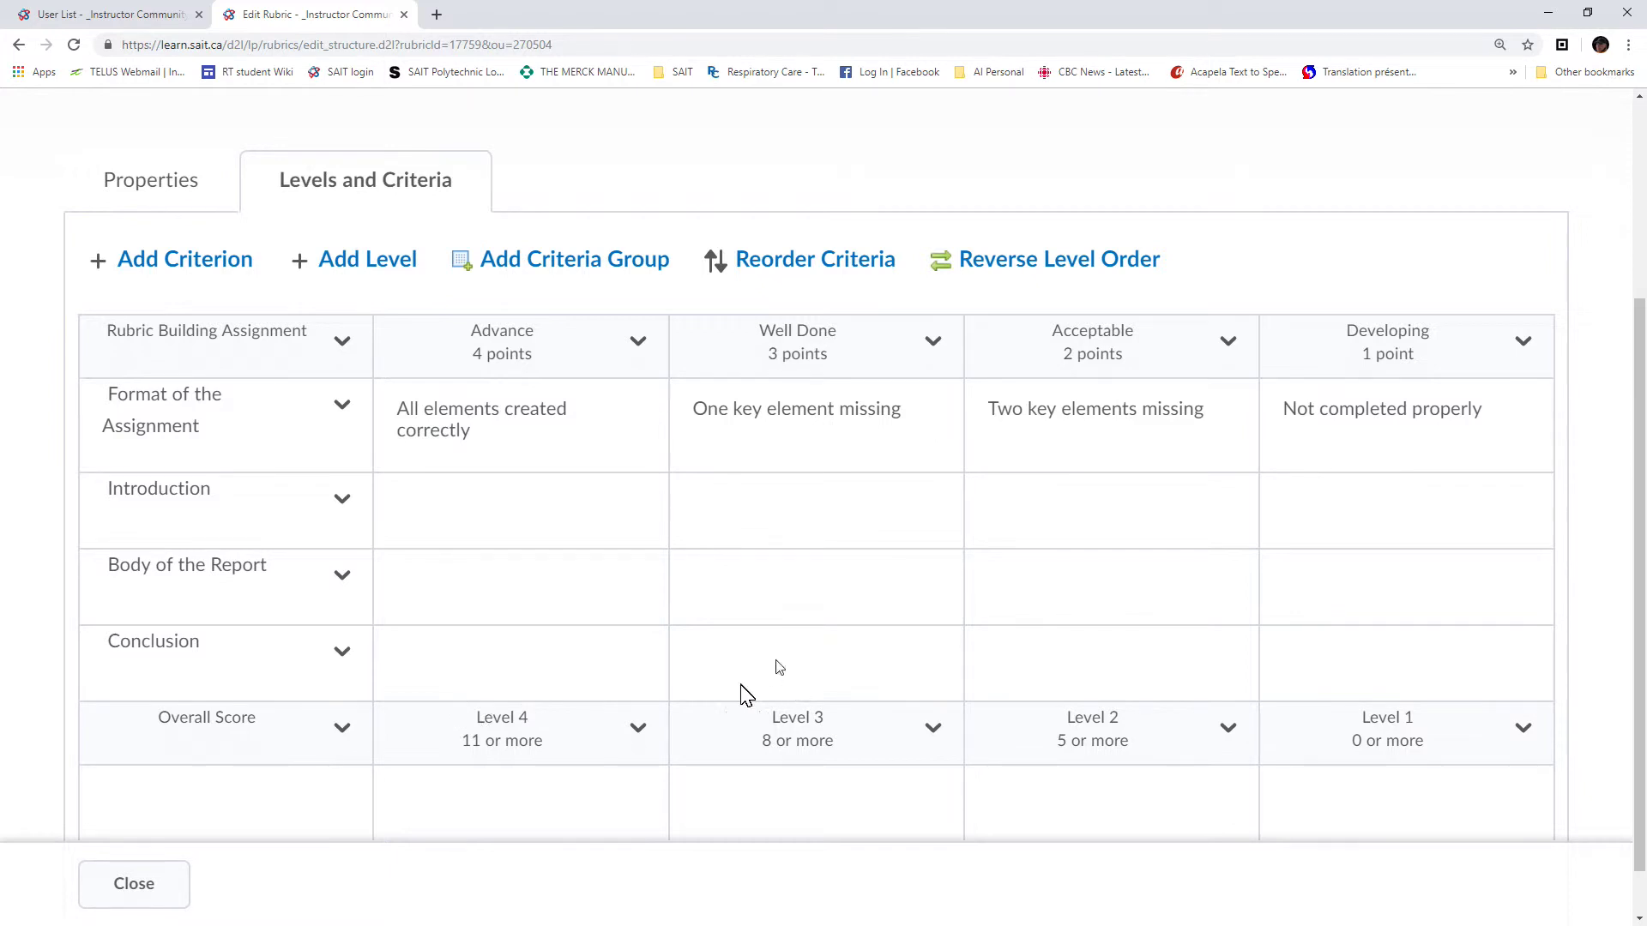
scroll(625, 710, down, 1)
click(141, 882)
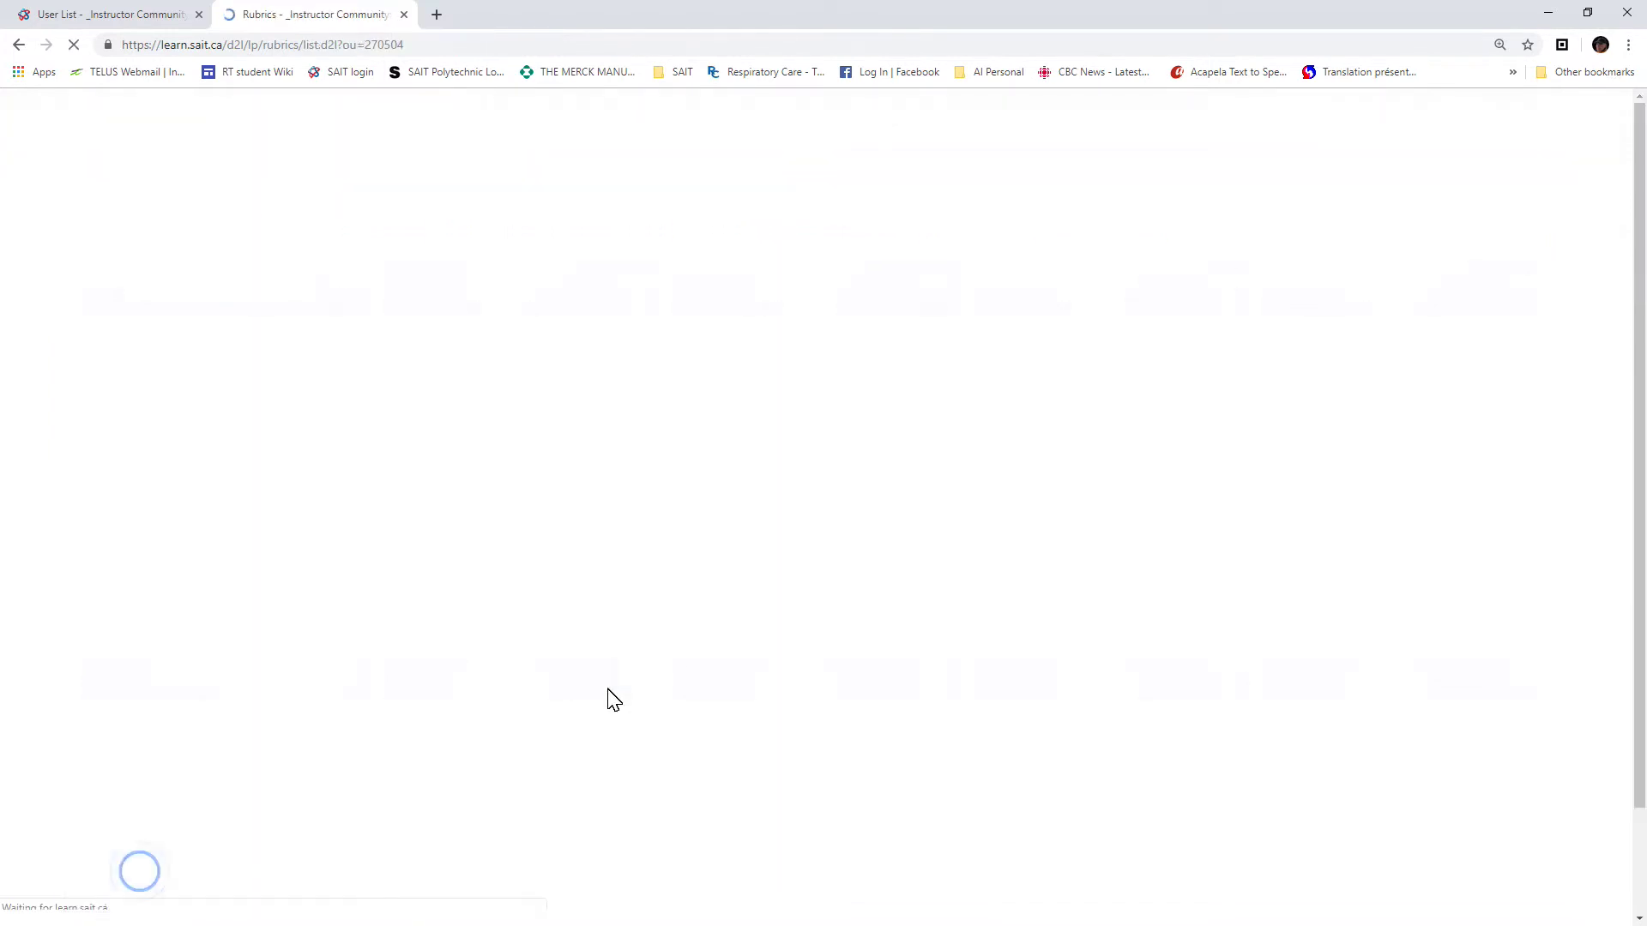
scroll(717, 614, down, 1)
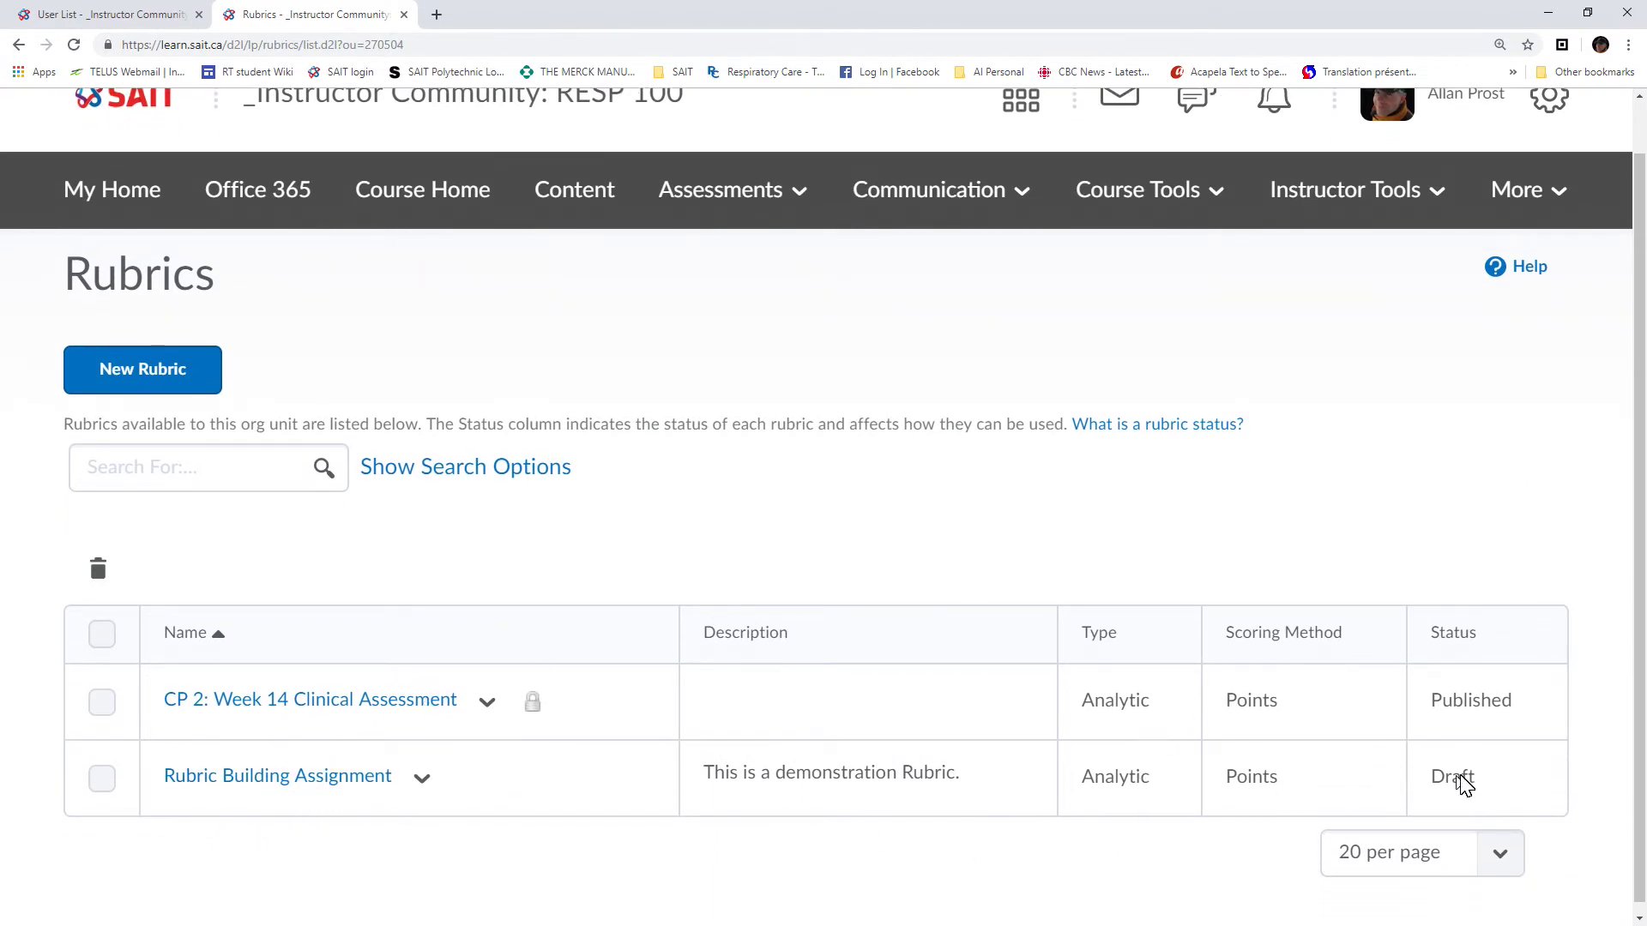
scroll(1476, 780, down, 1)
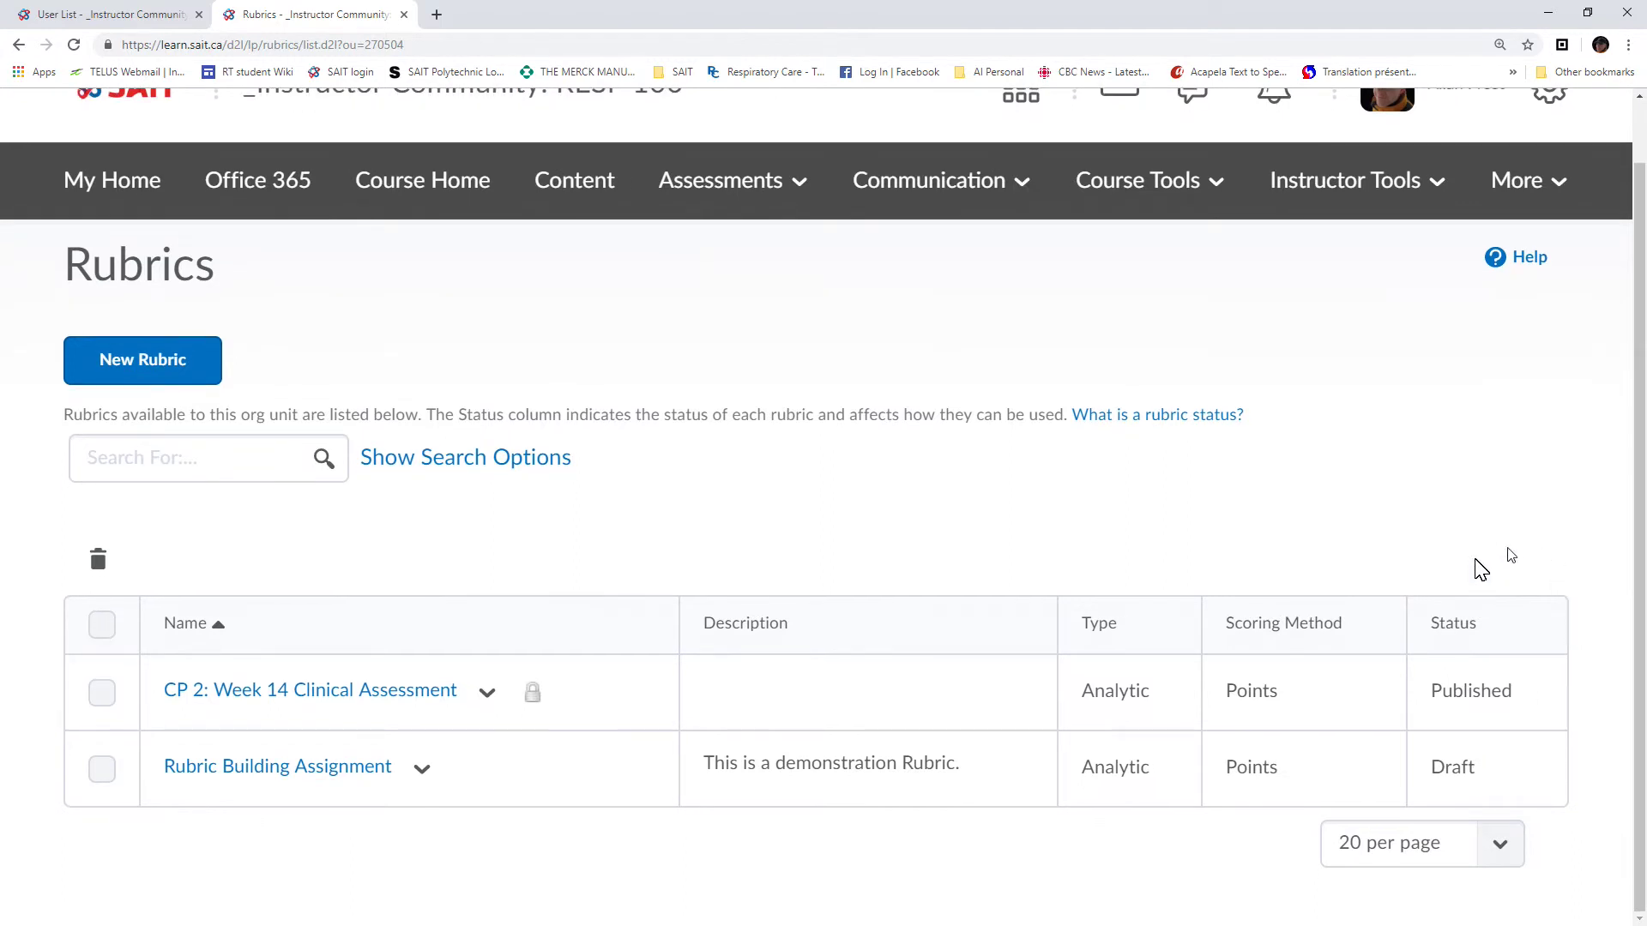
- Open the Rubric Building Assignment rubric's properties, set its status to Published, and save
click(421, 768)
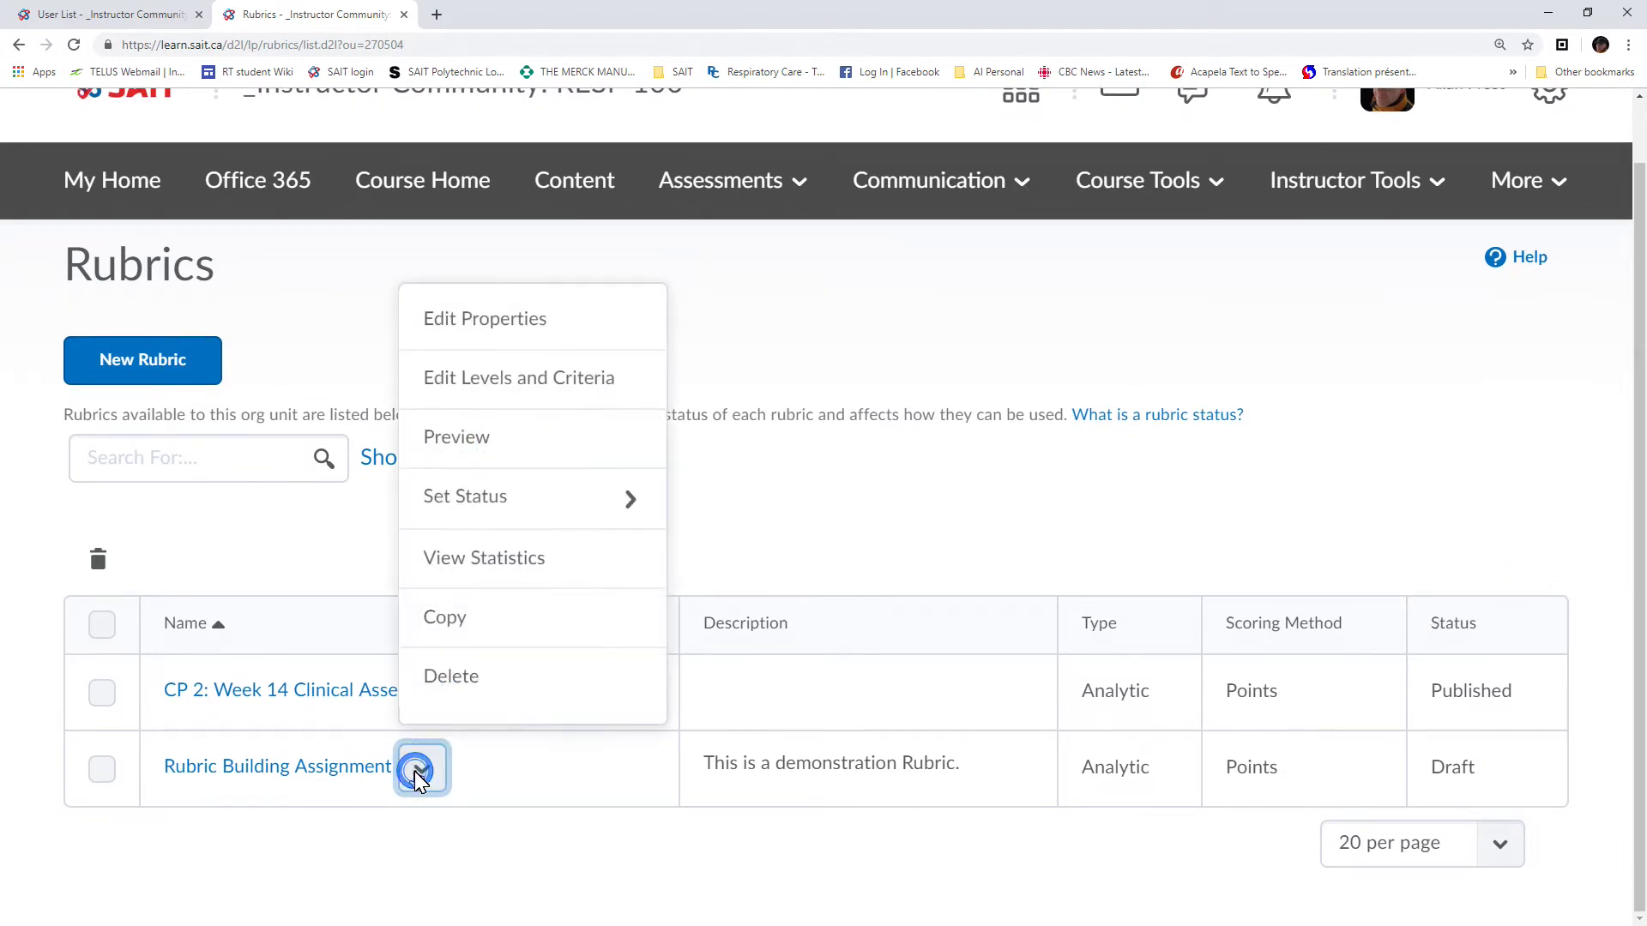
click(500, 343)
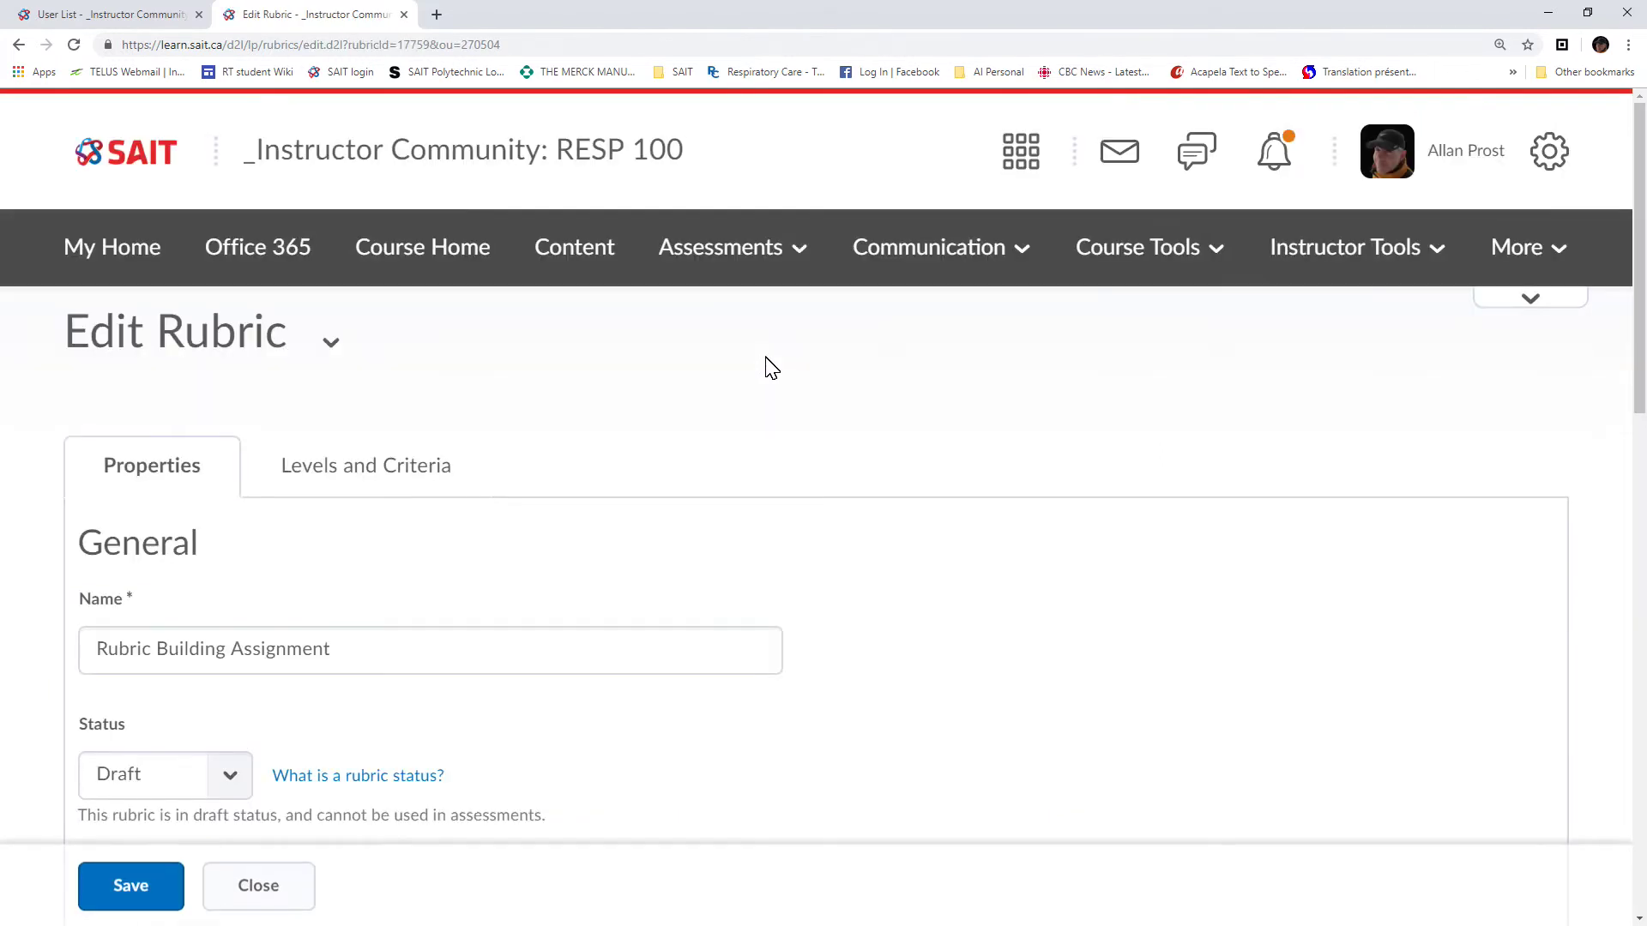
scroll(768, 364, down, 3)
click(228, 550)
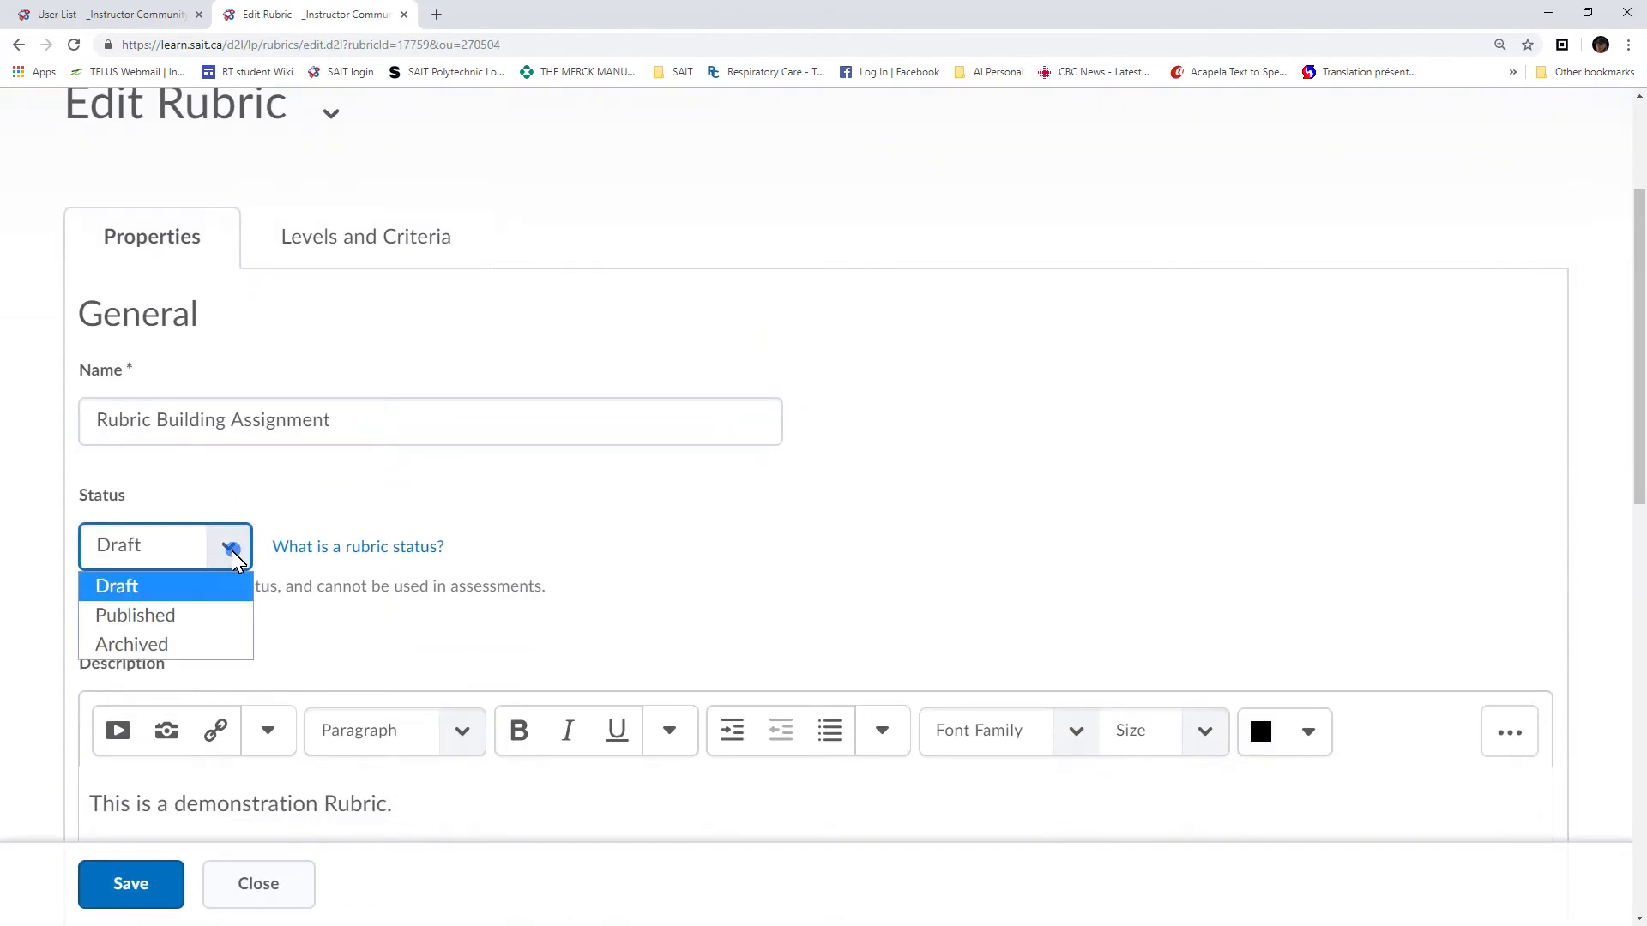
click(182, 620)
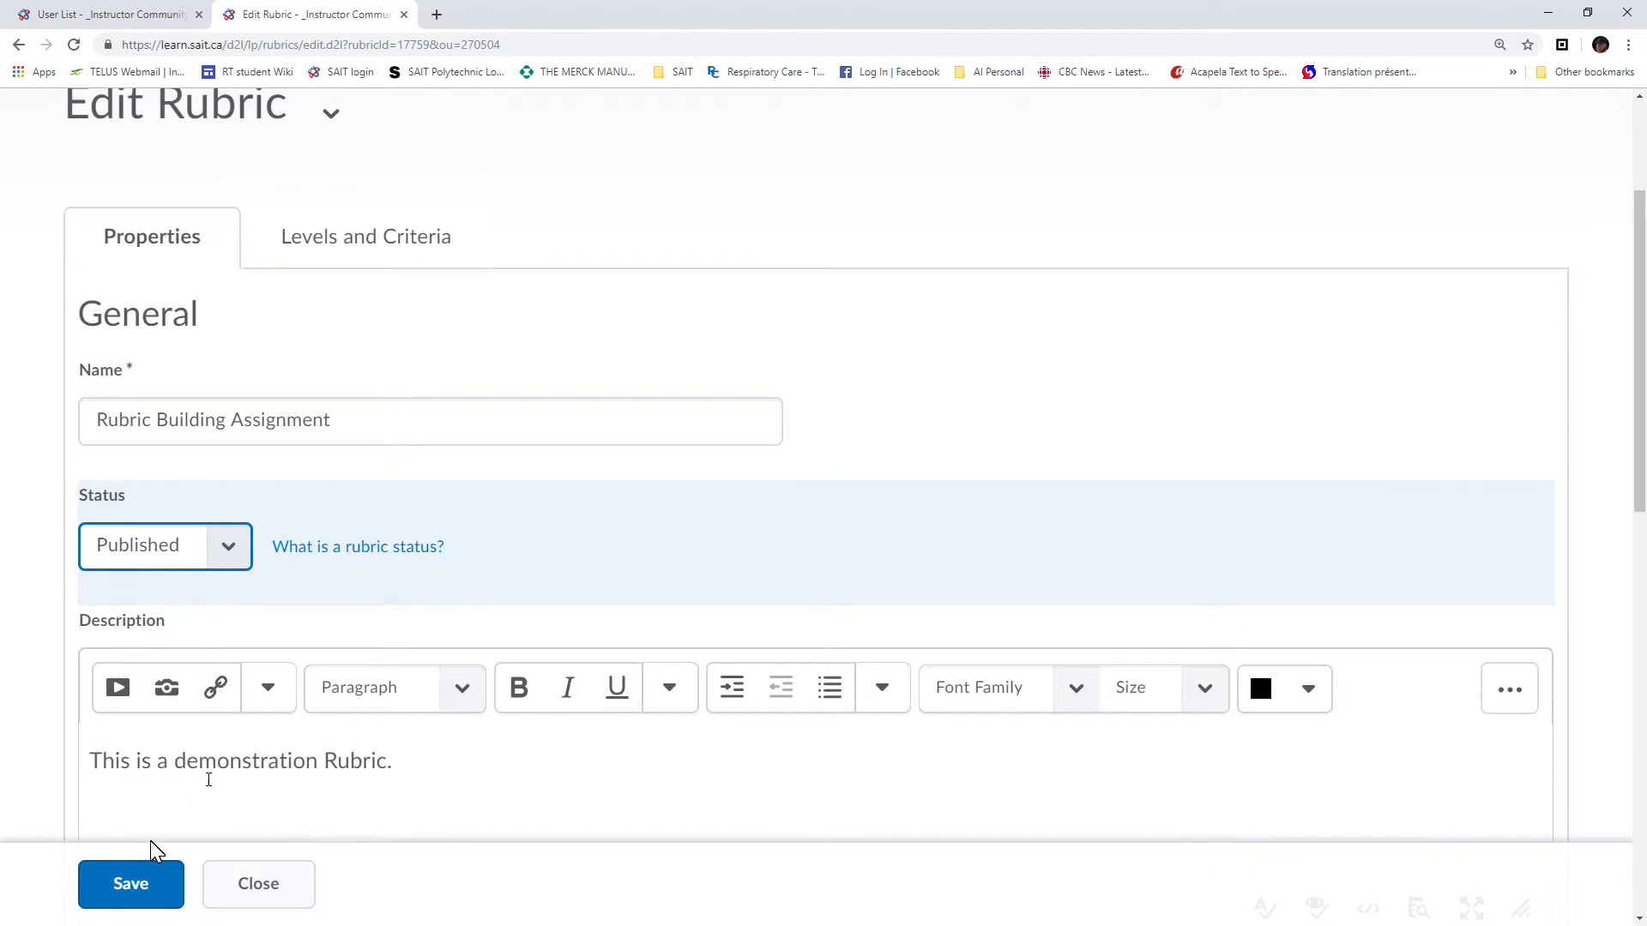
click(129, 882)
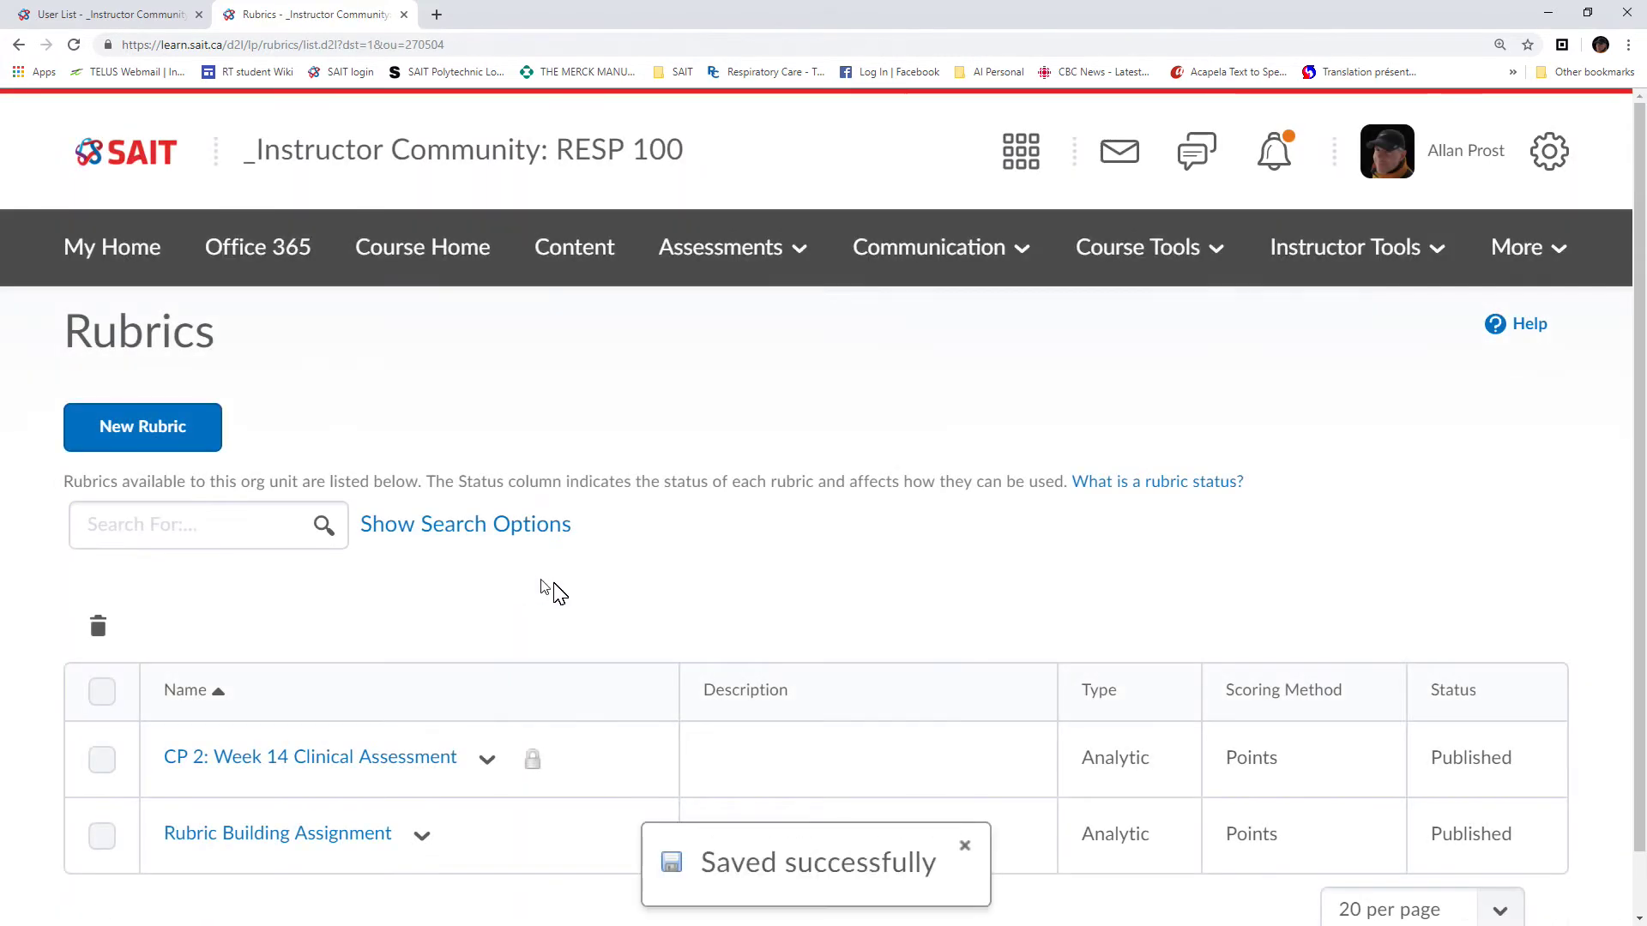
- Create a new assignment in the RESP 100 course named "Rubric Building and use 101" and save it
scroll(751, 546, down, 1)
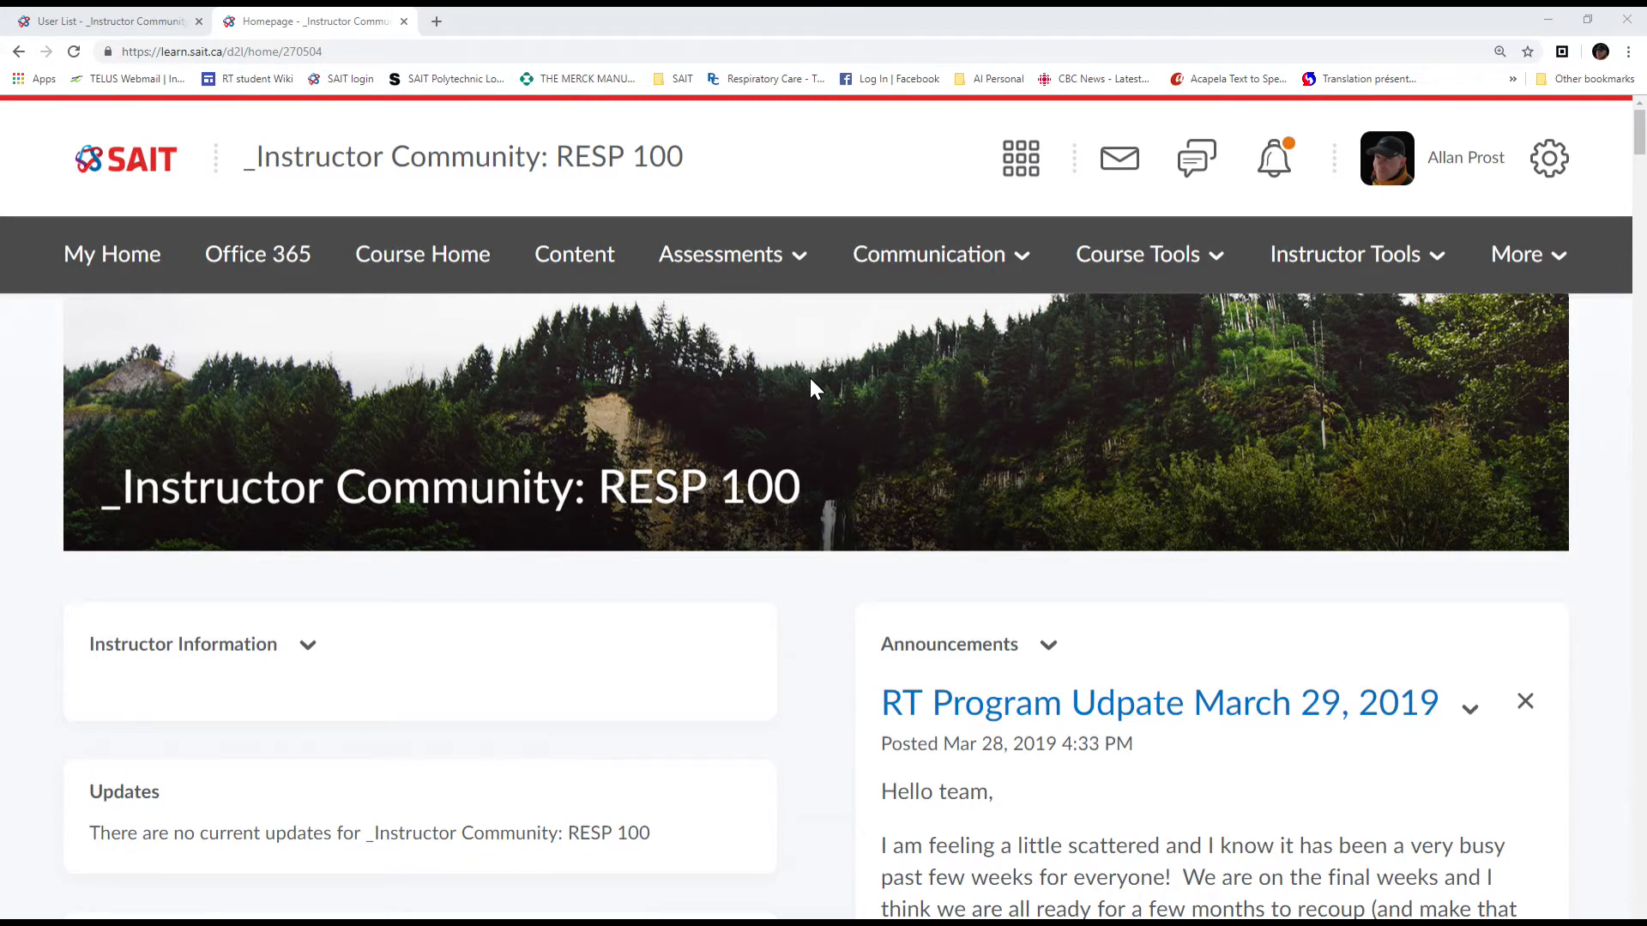
click(793, 258)
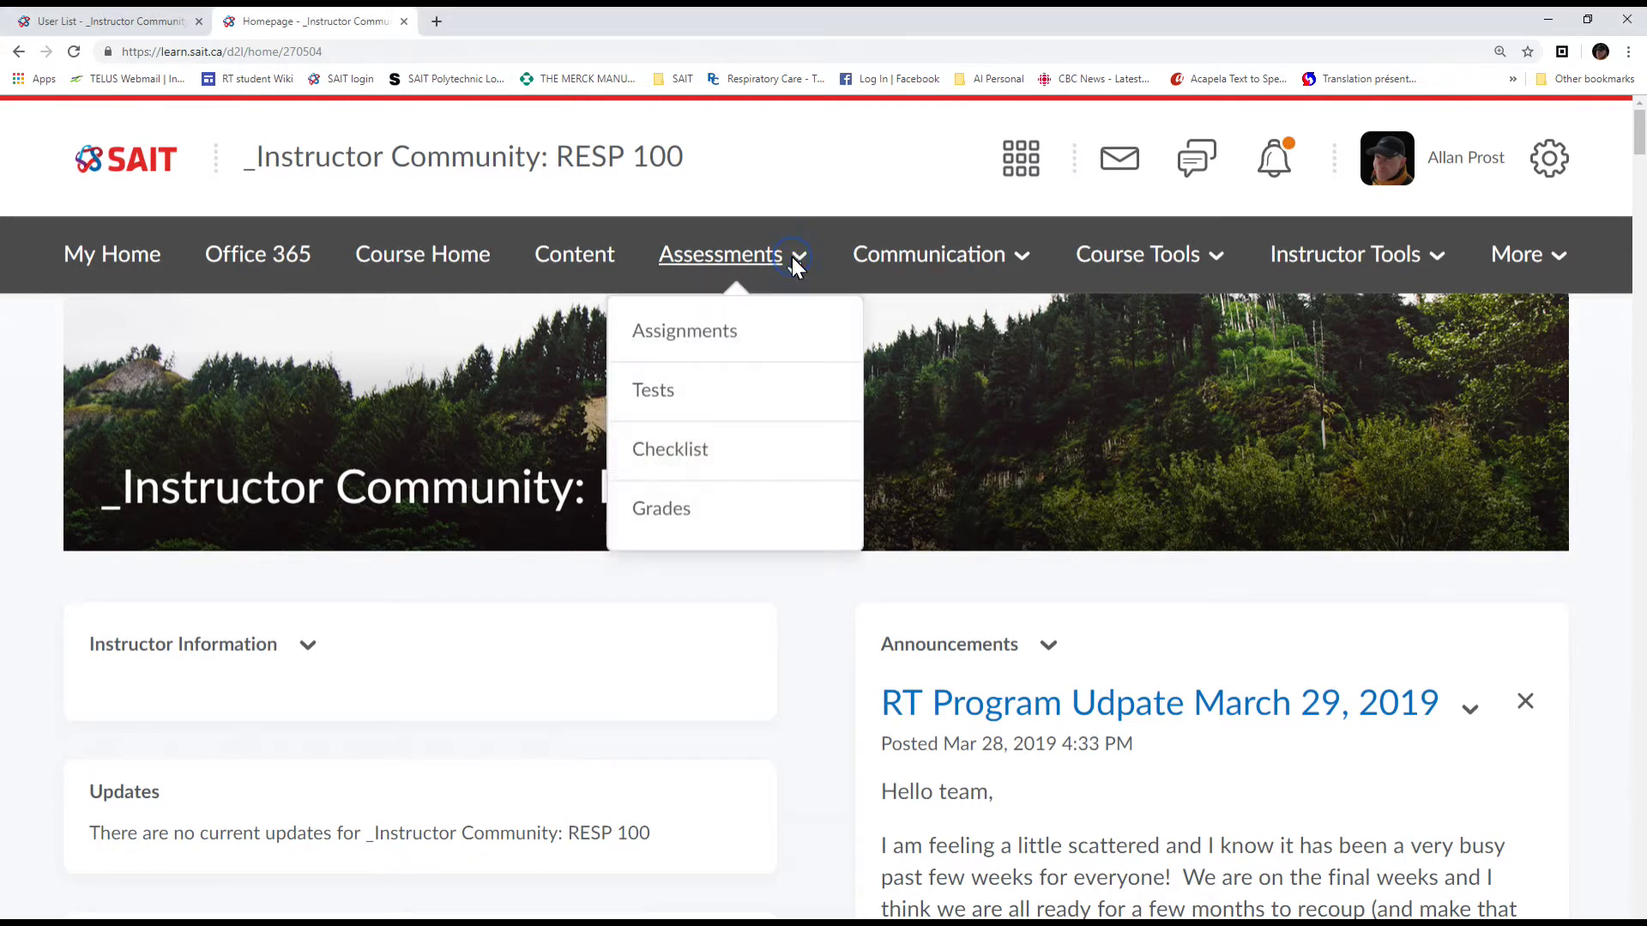
click(726, 339)
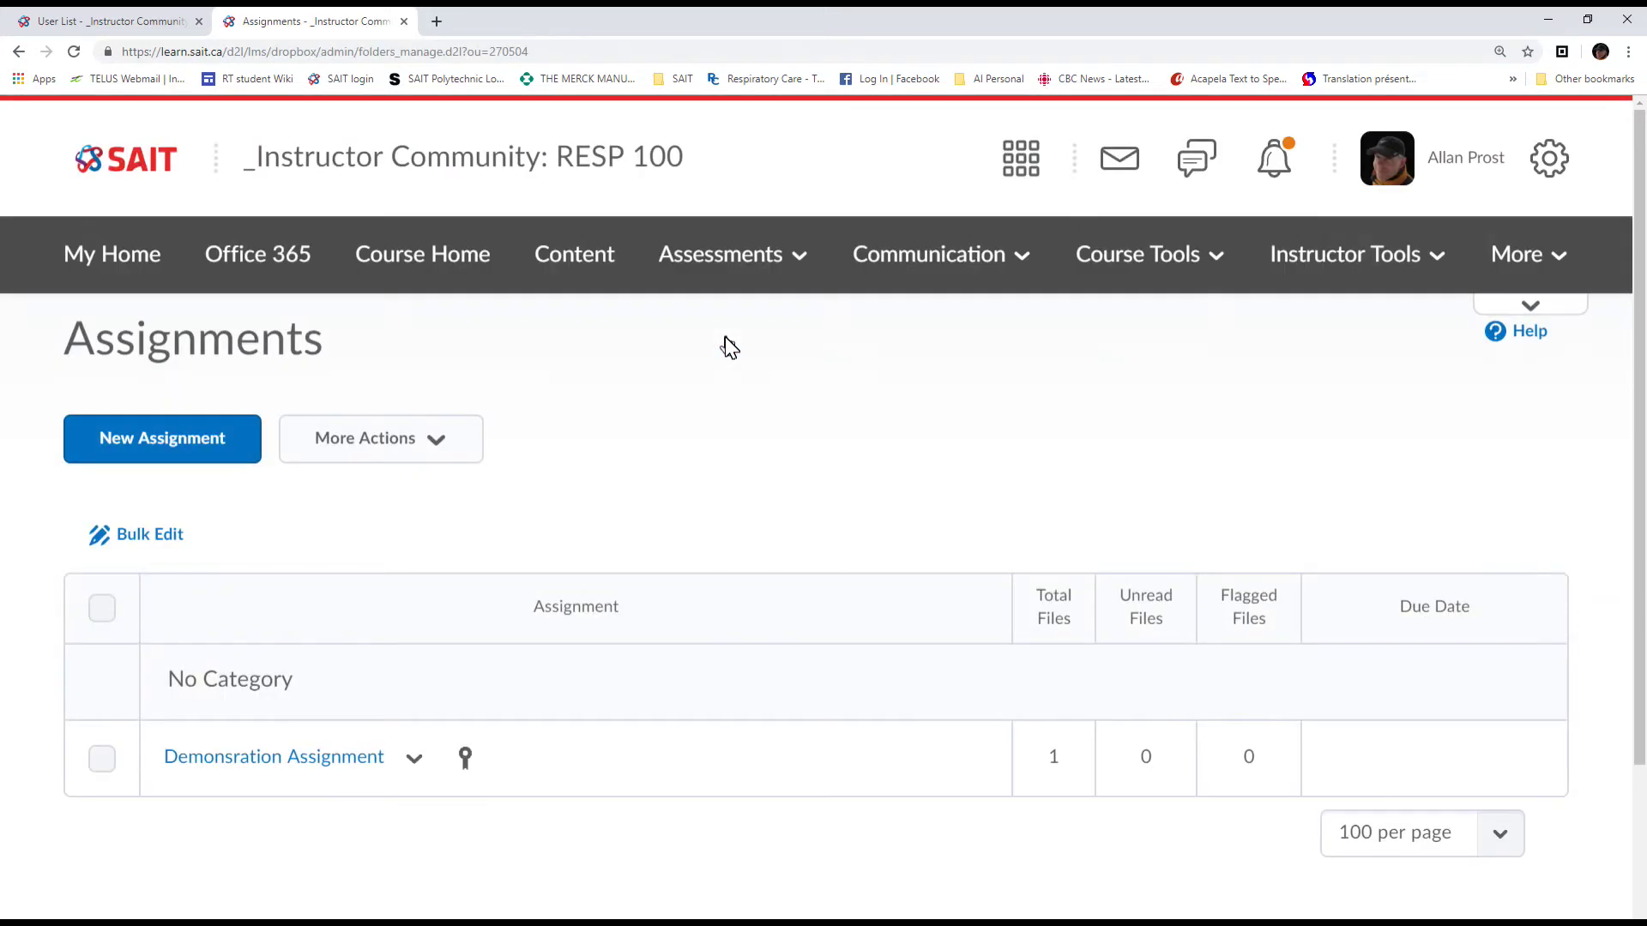
click(214, 462)
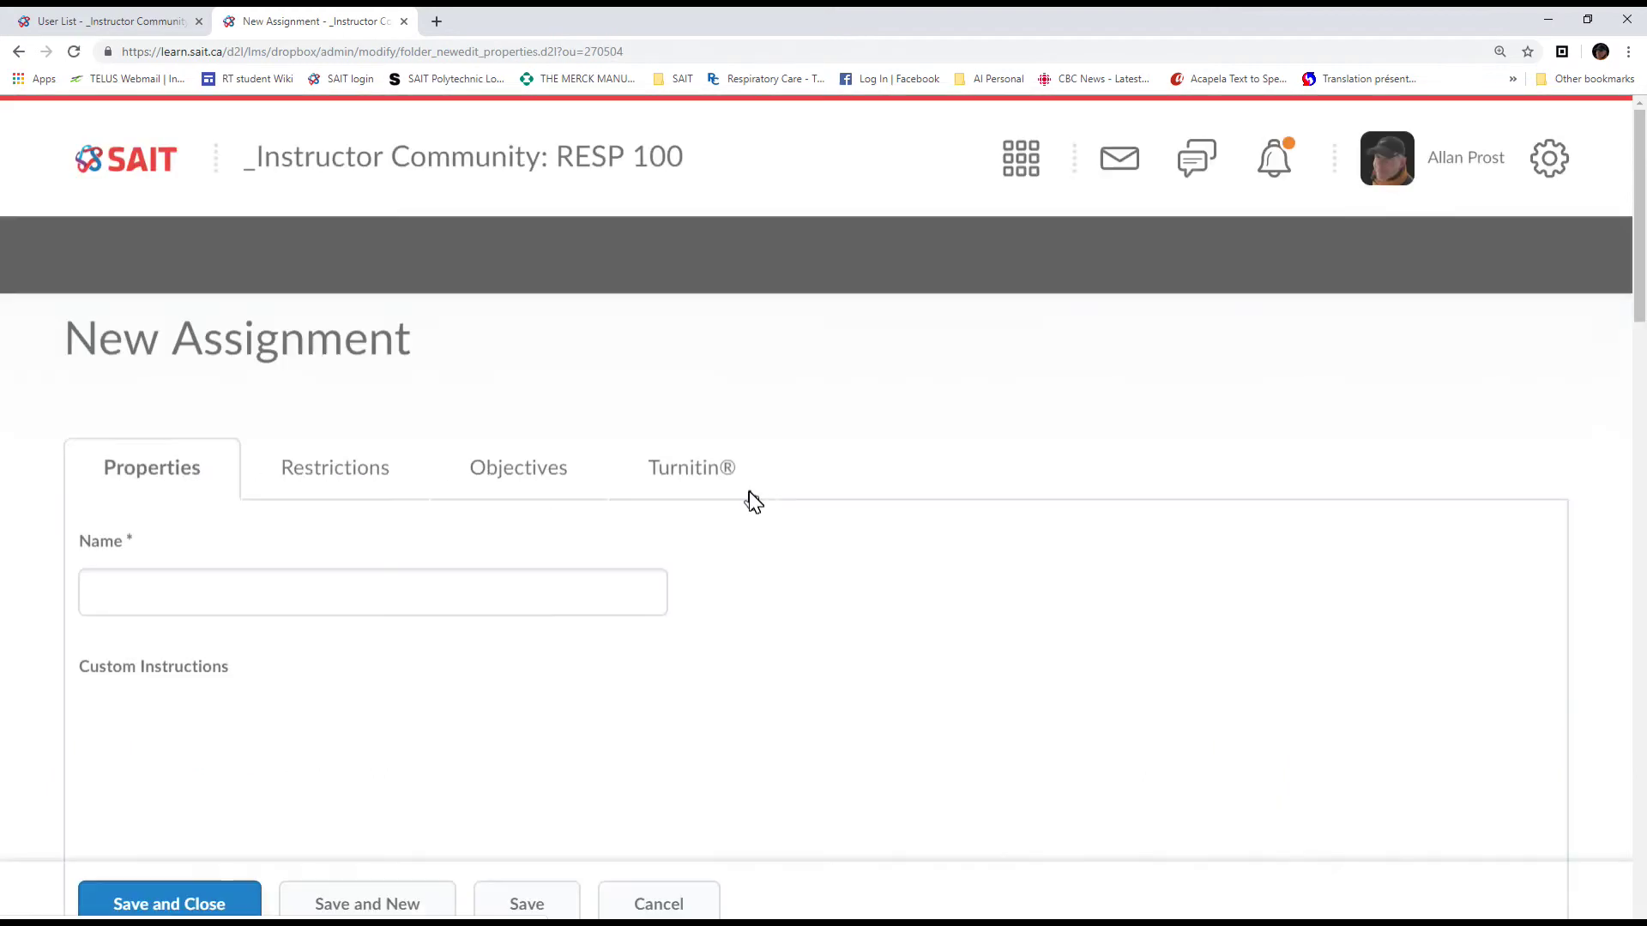
click(321, 595)
text(Rubric Building and use 101)
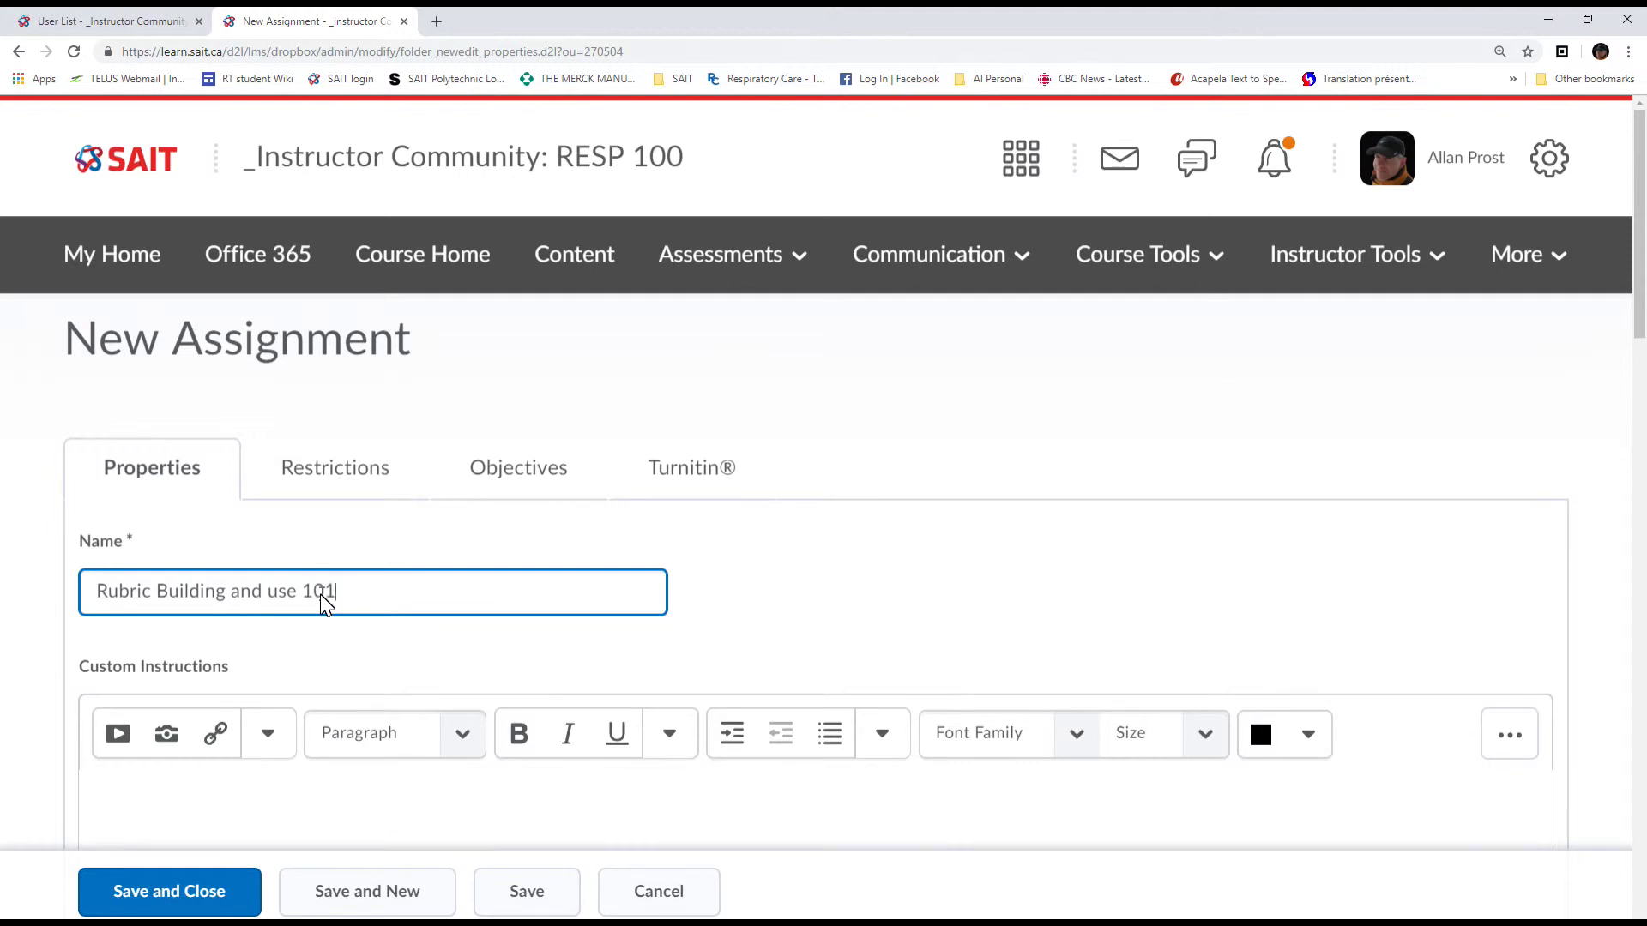
click(141, 894)
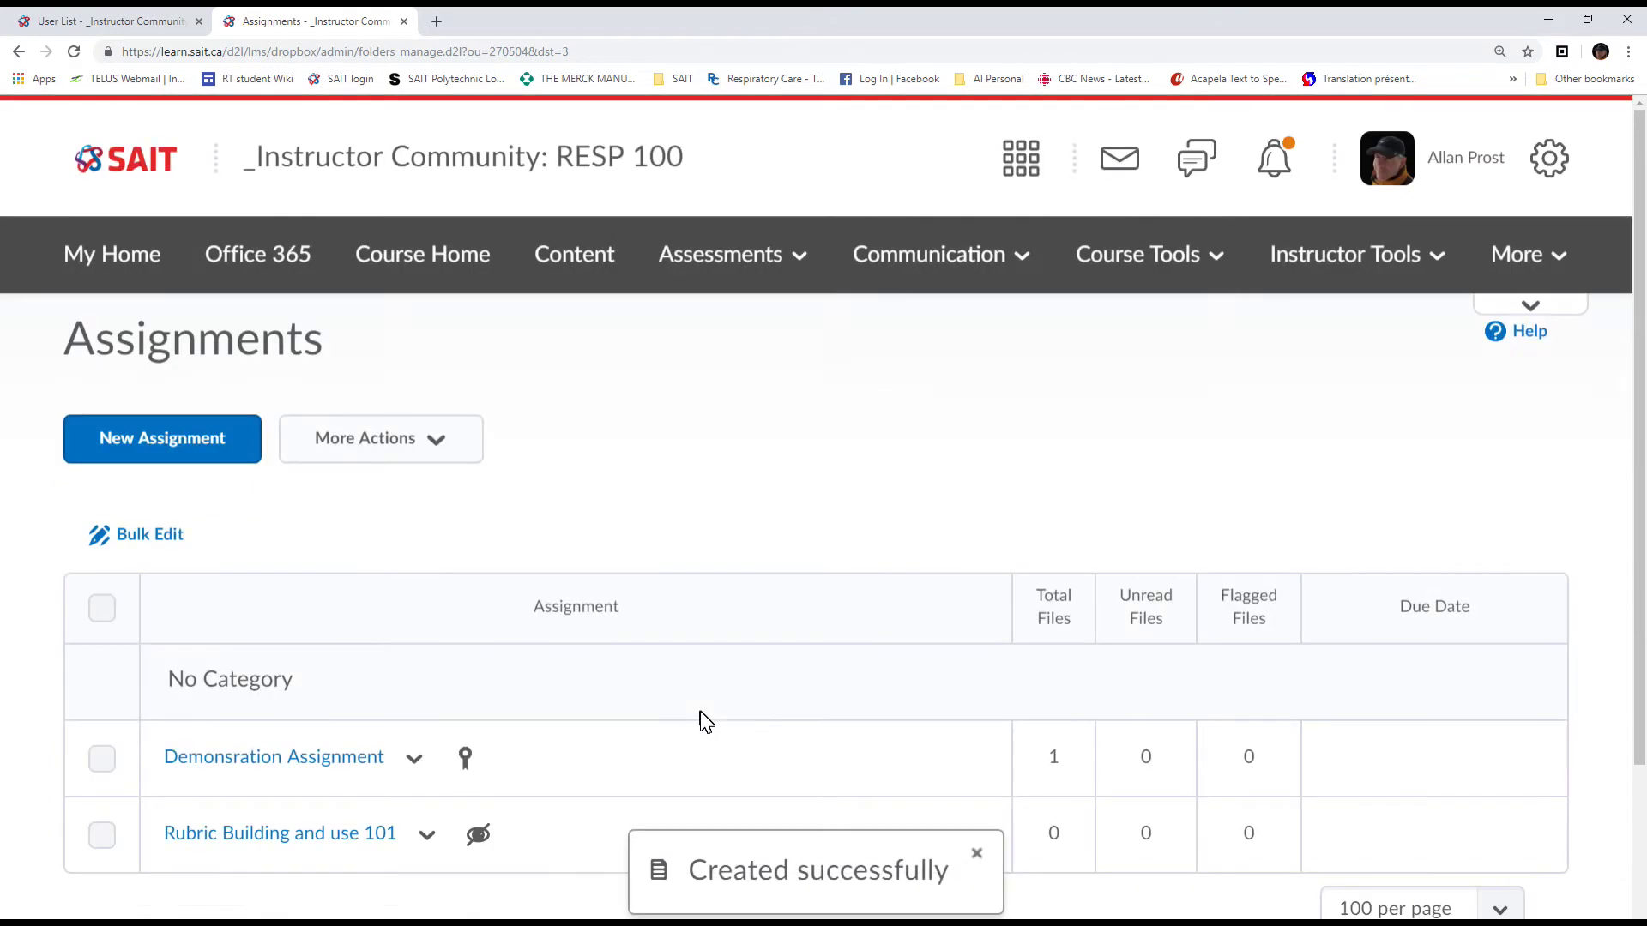
- Edit the restrictions of the Rubric Building and use 101 assignment to turn off Hidden from users
scroll(658, 701, down, 1)
click(428, 720)
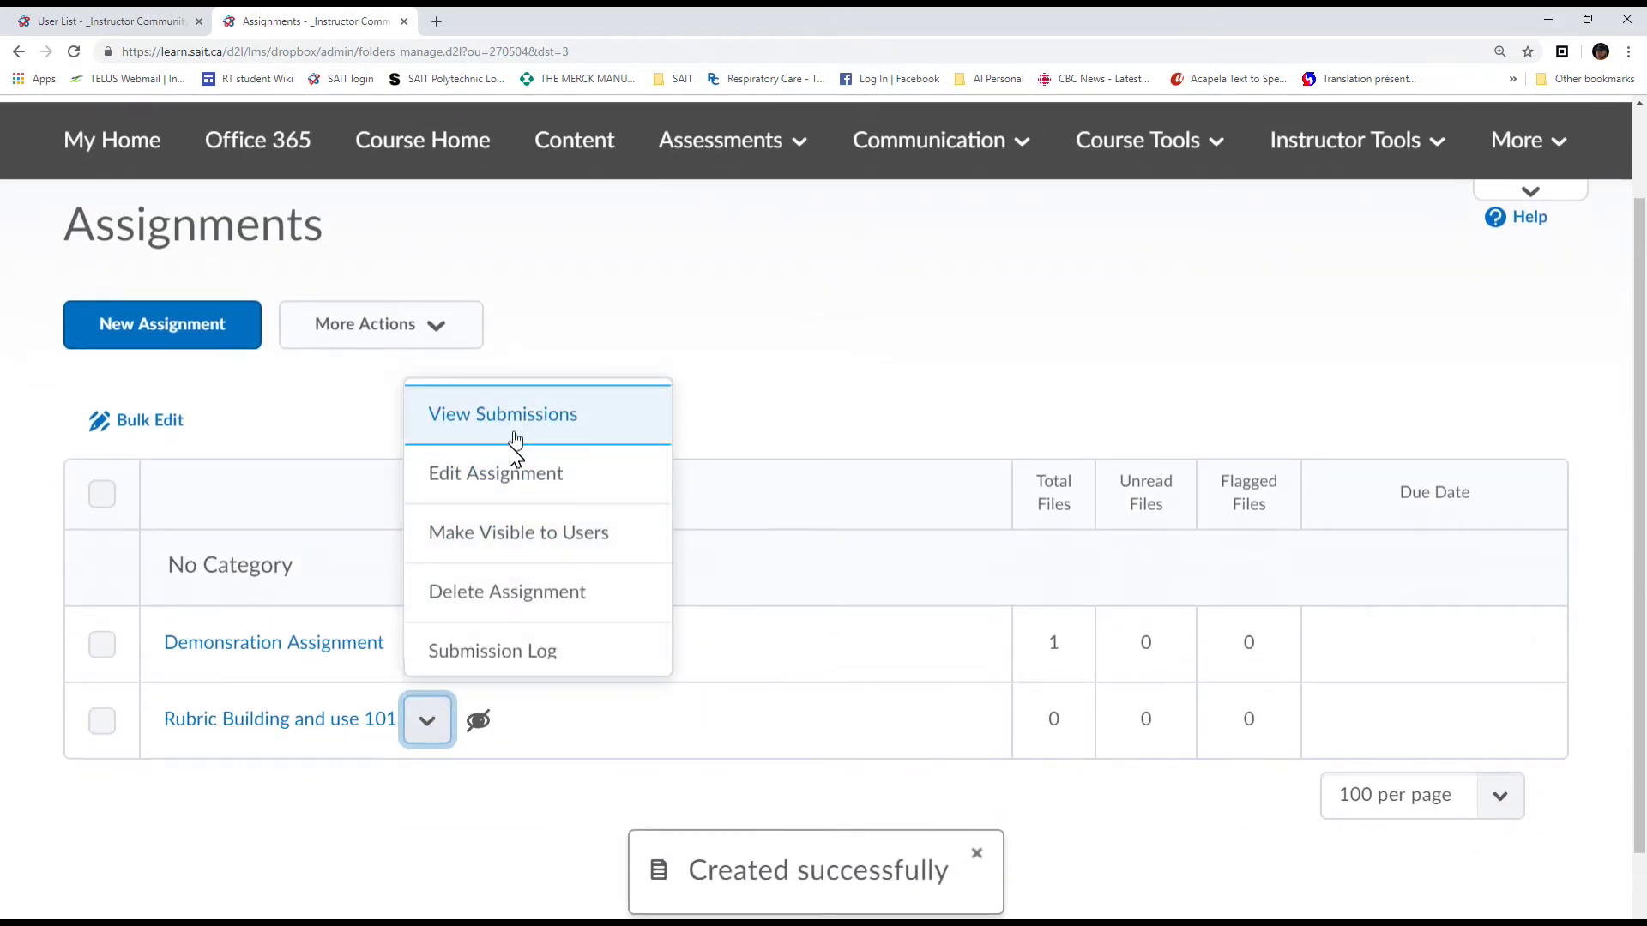
click(500, 477)
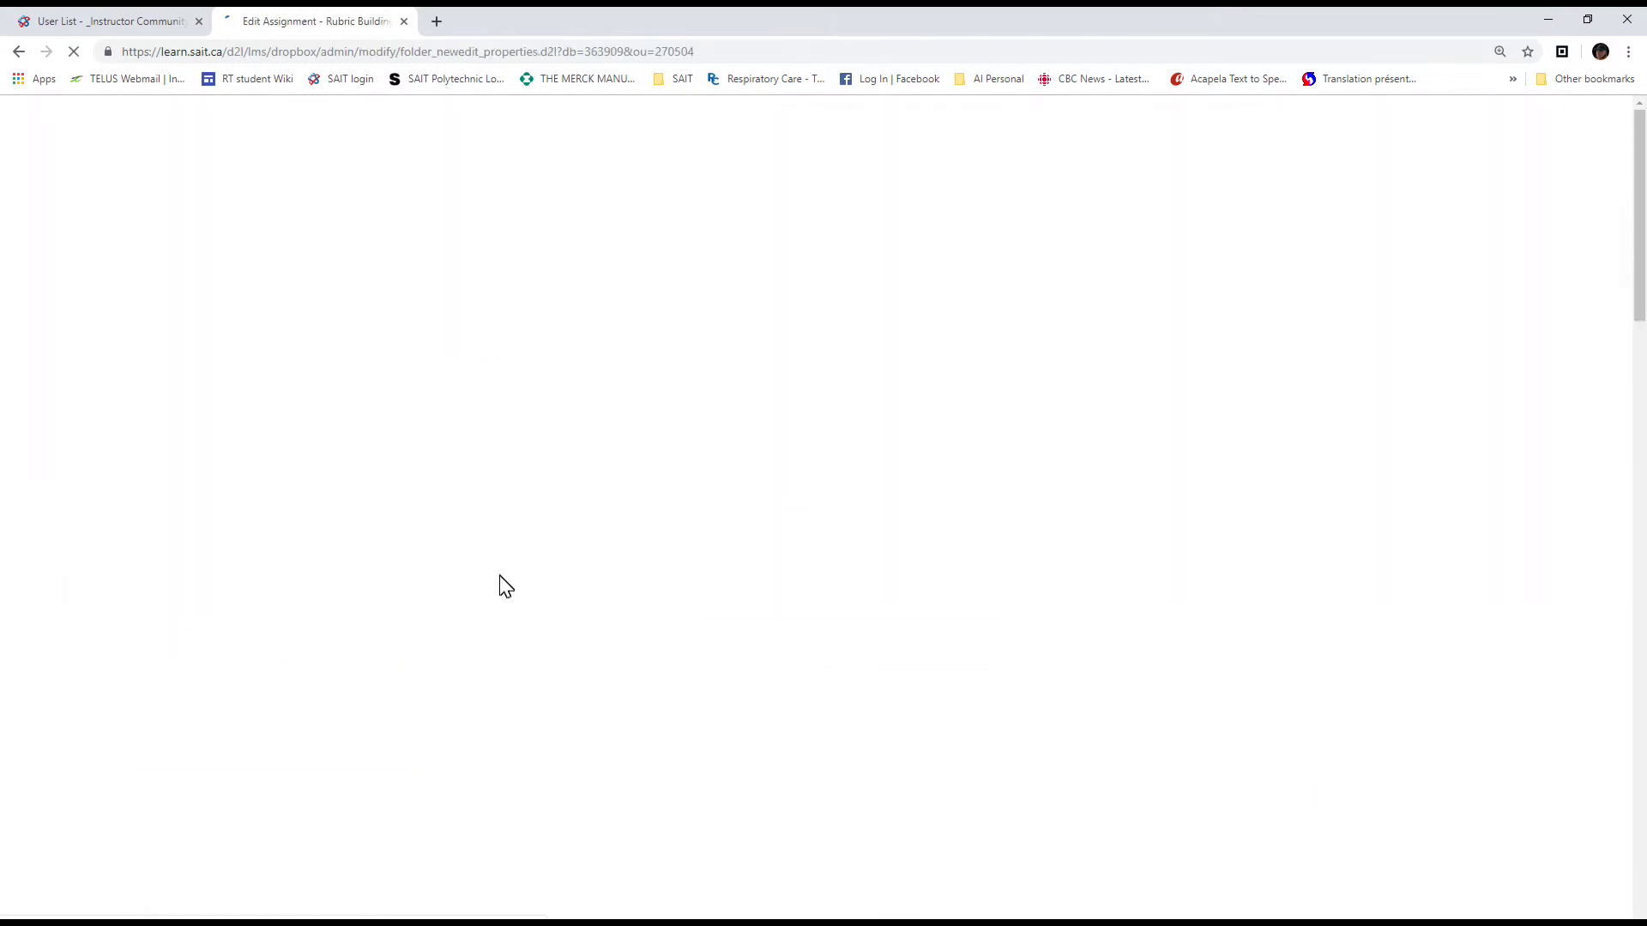
click(374, 487)
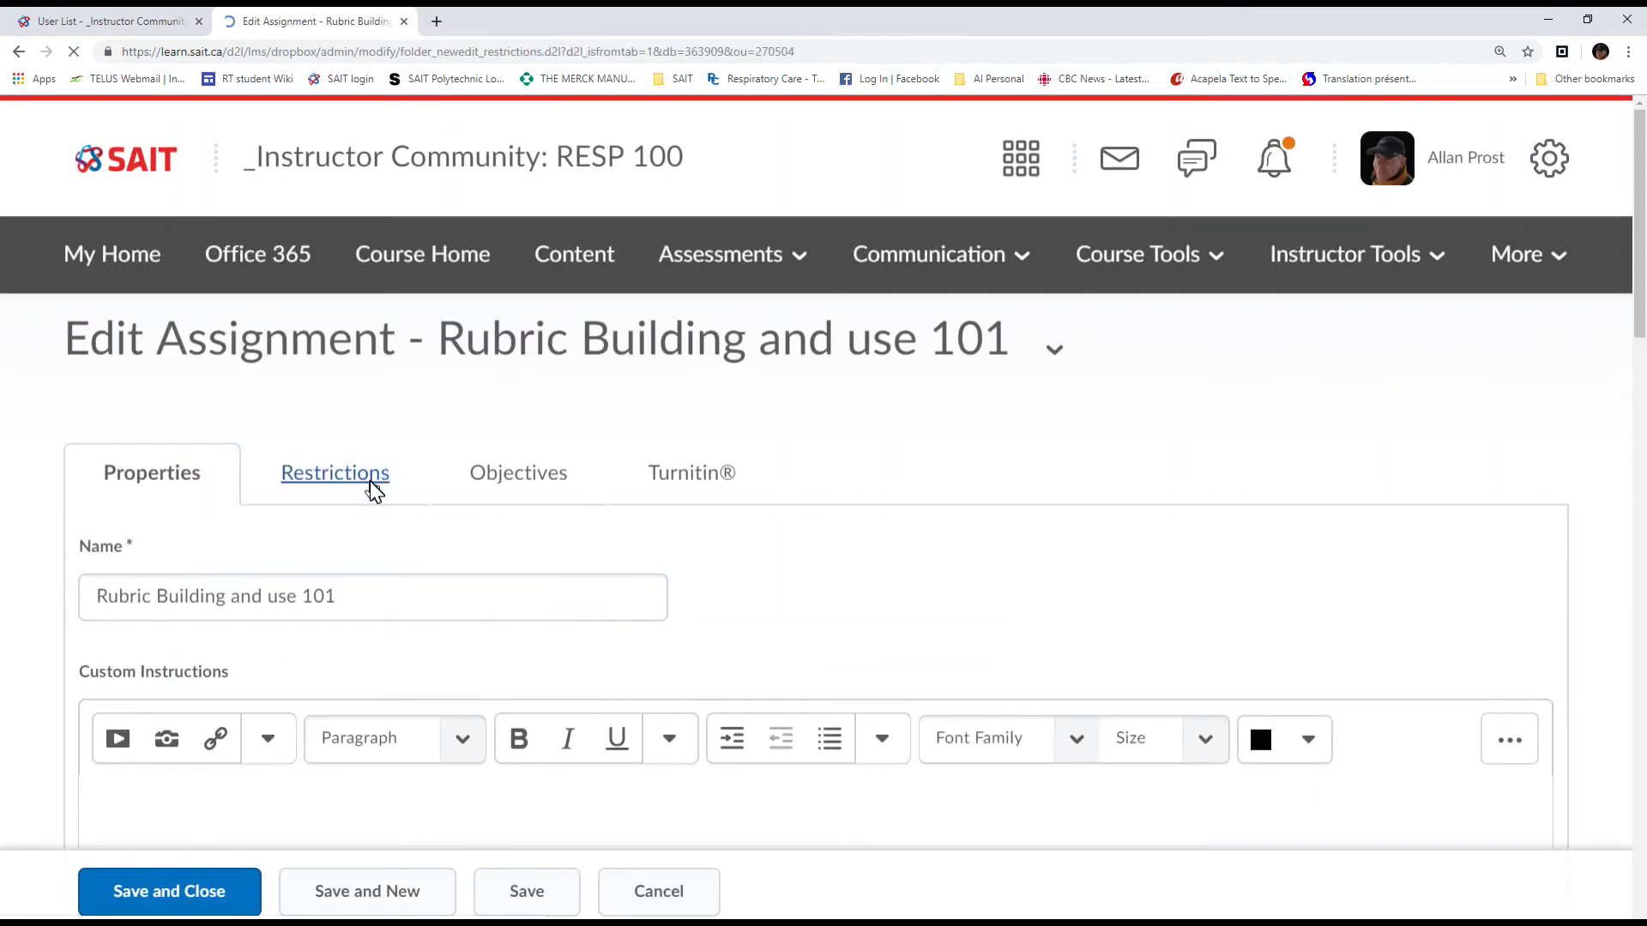
click(101, 554)
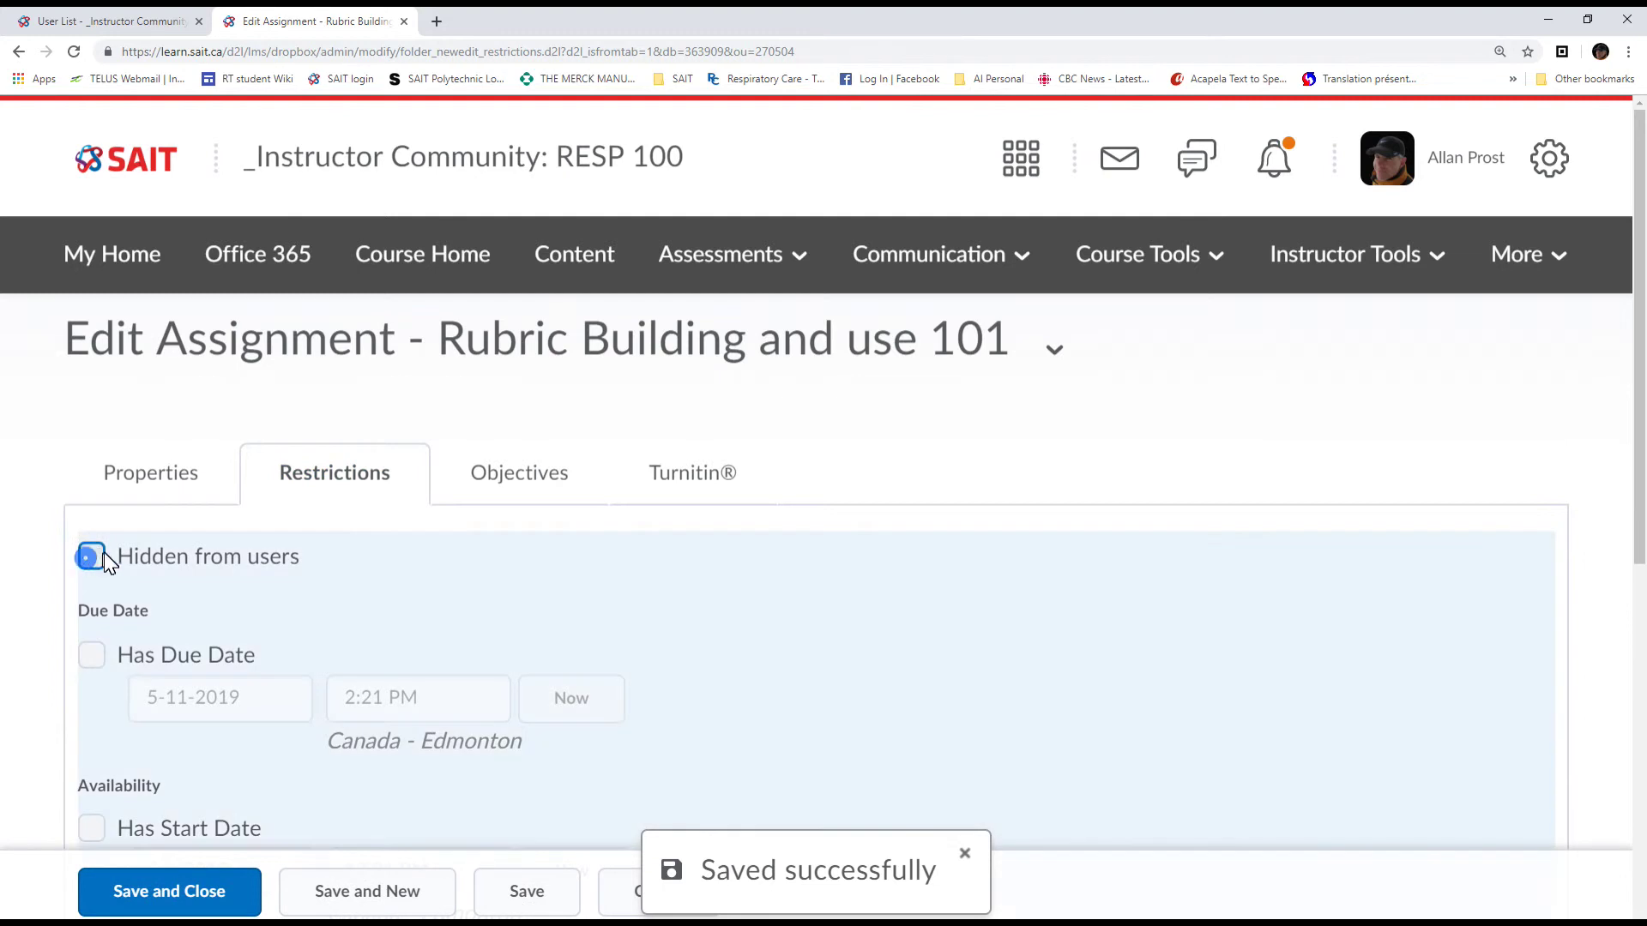
- Return to the assignment's properties and set its Out Of score to 16
click(103, 482)
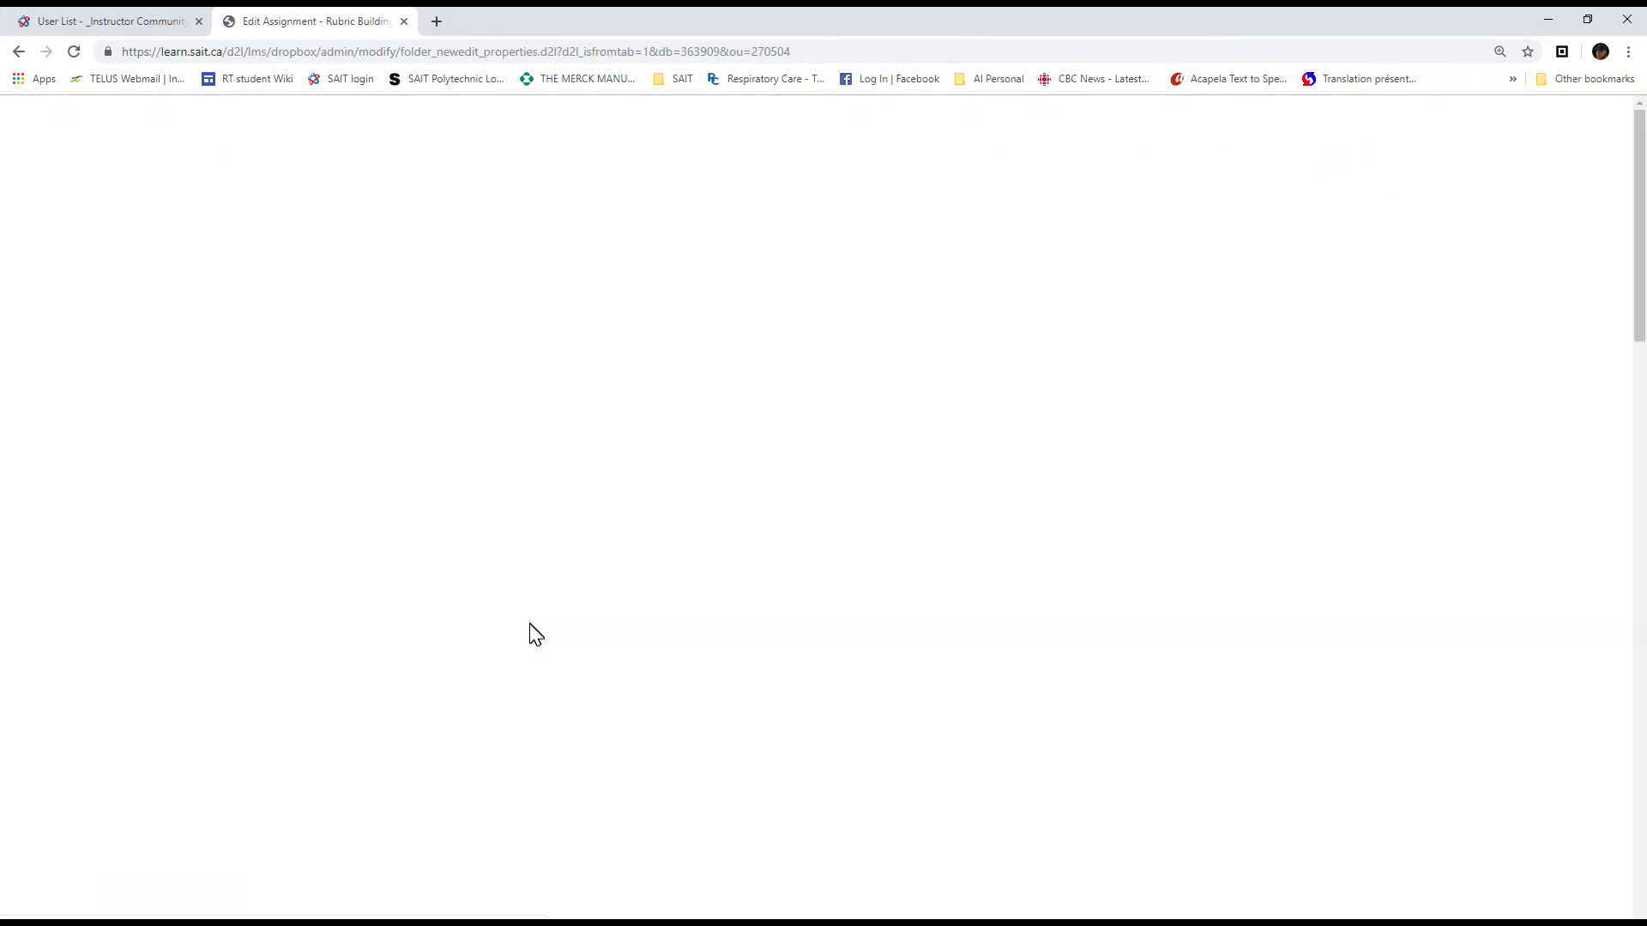
scroll(670, 617, down, 10)
scroll(674, 620, down, 2)
scroll(514, 674, down, 3)
scroll(557, 644, down, 6)
scroll(622, 611, down, 3)
click(163, 355)
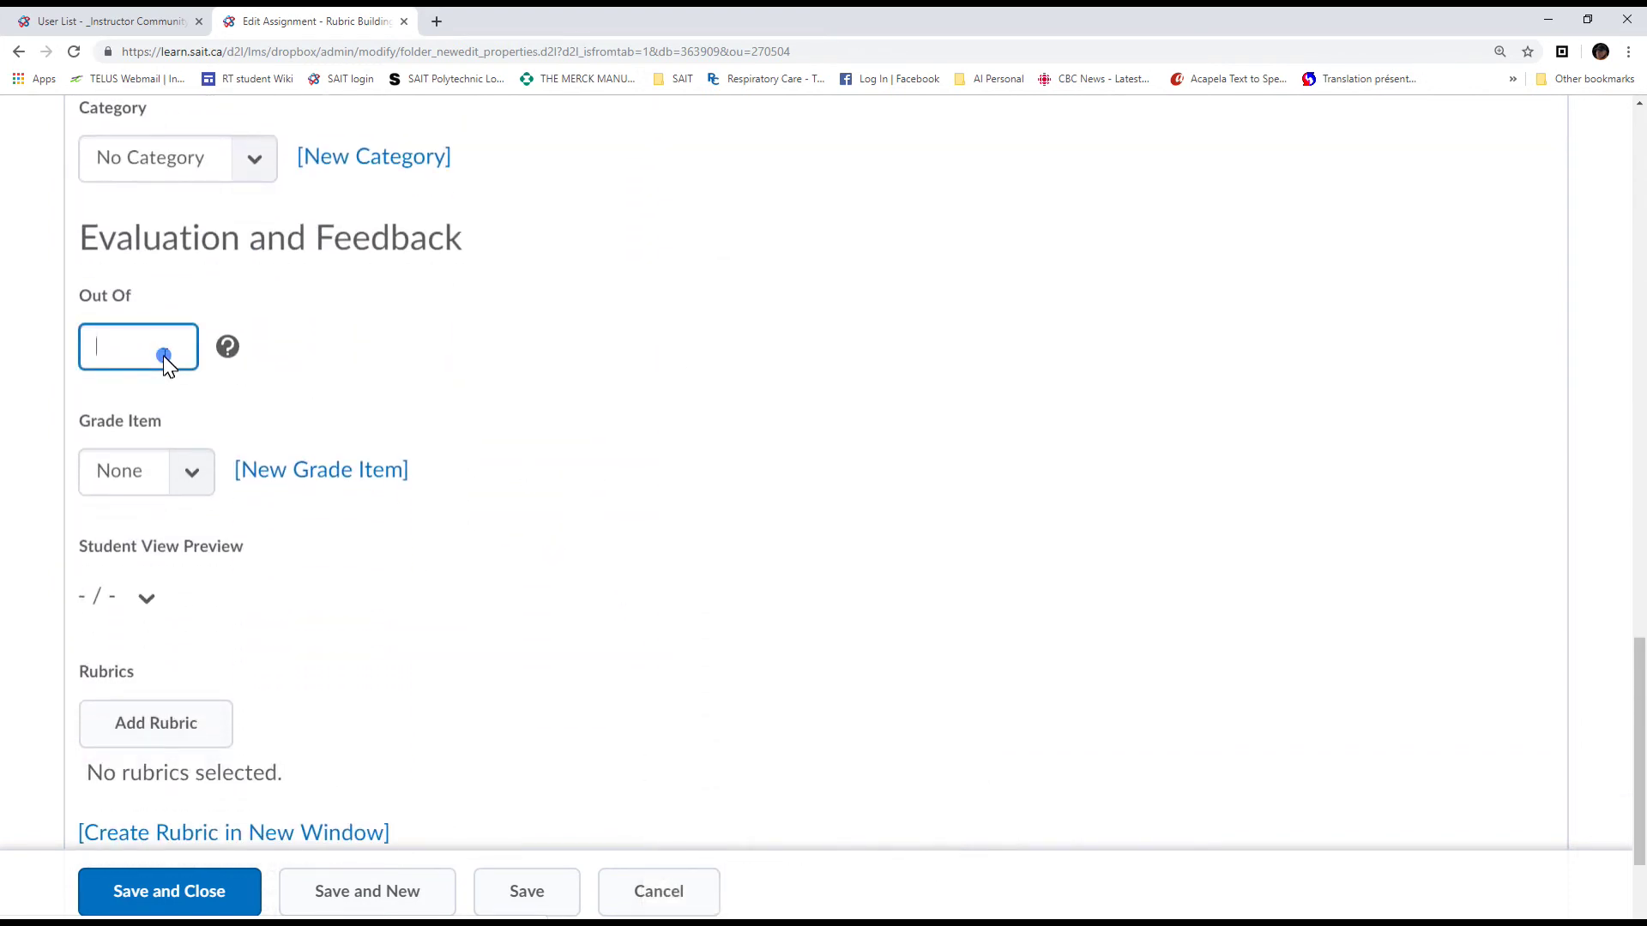
text(16)
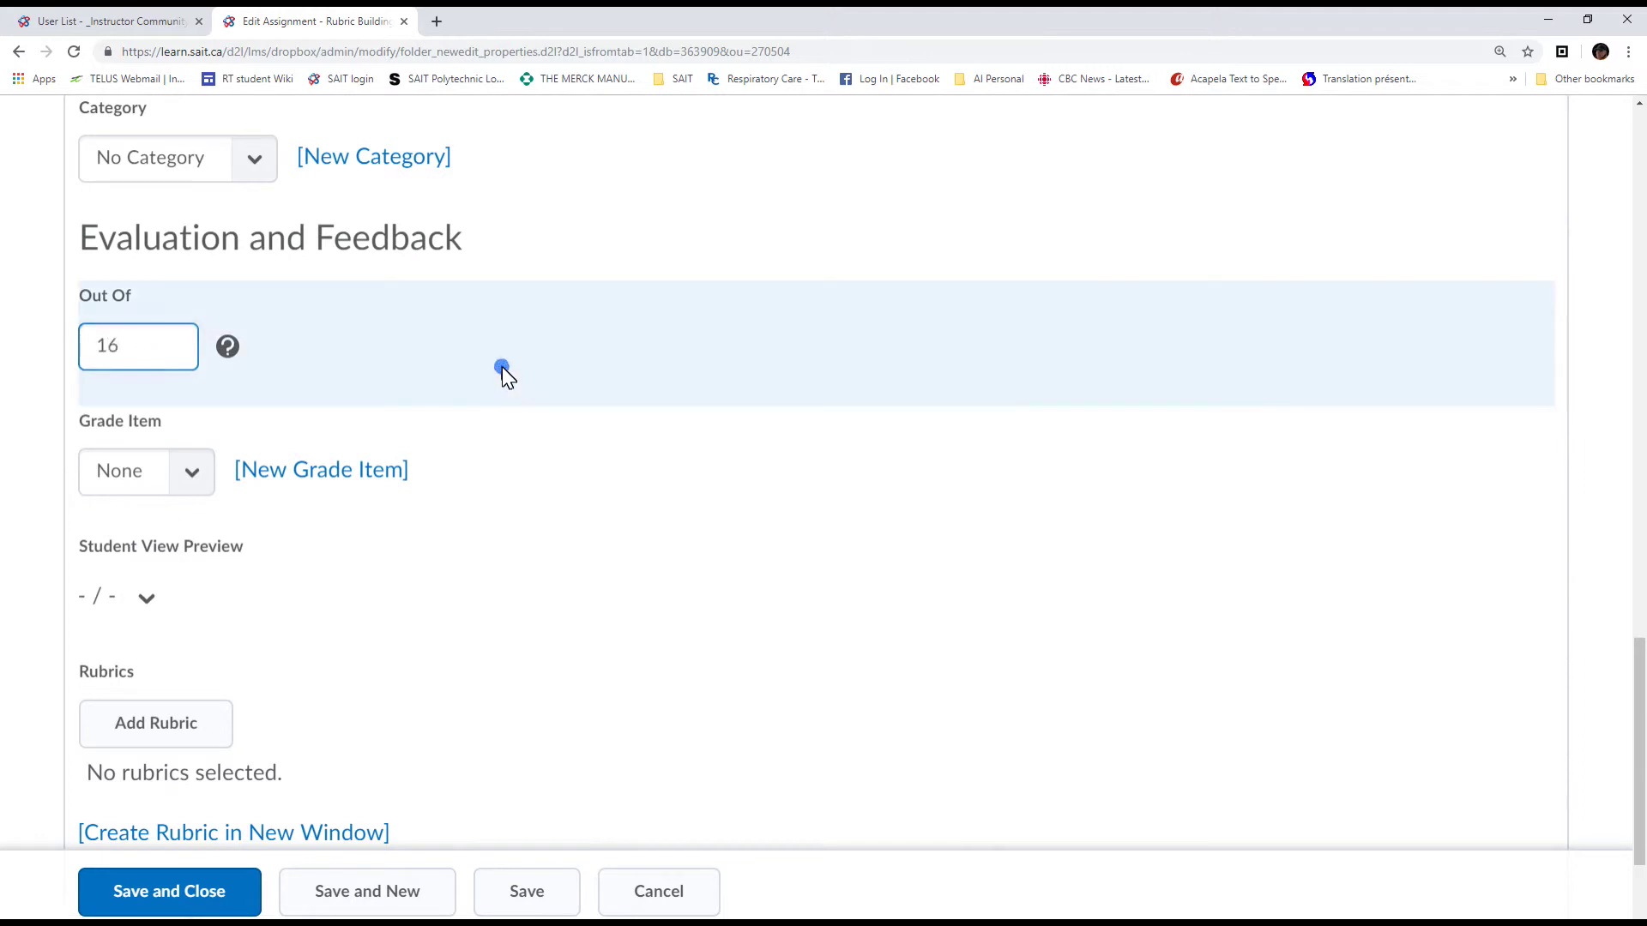
click(502, 367)
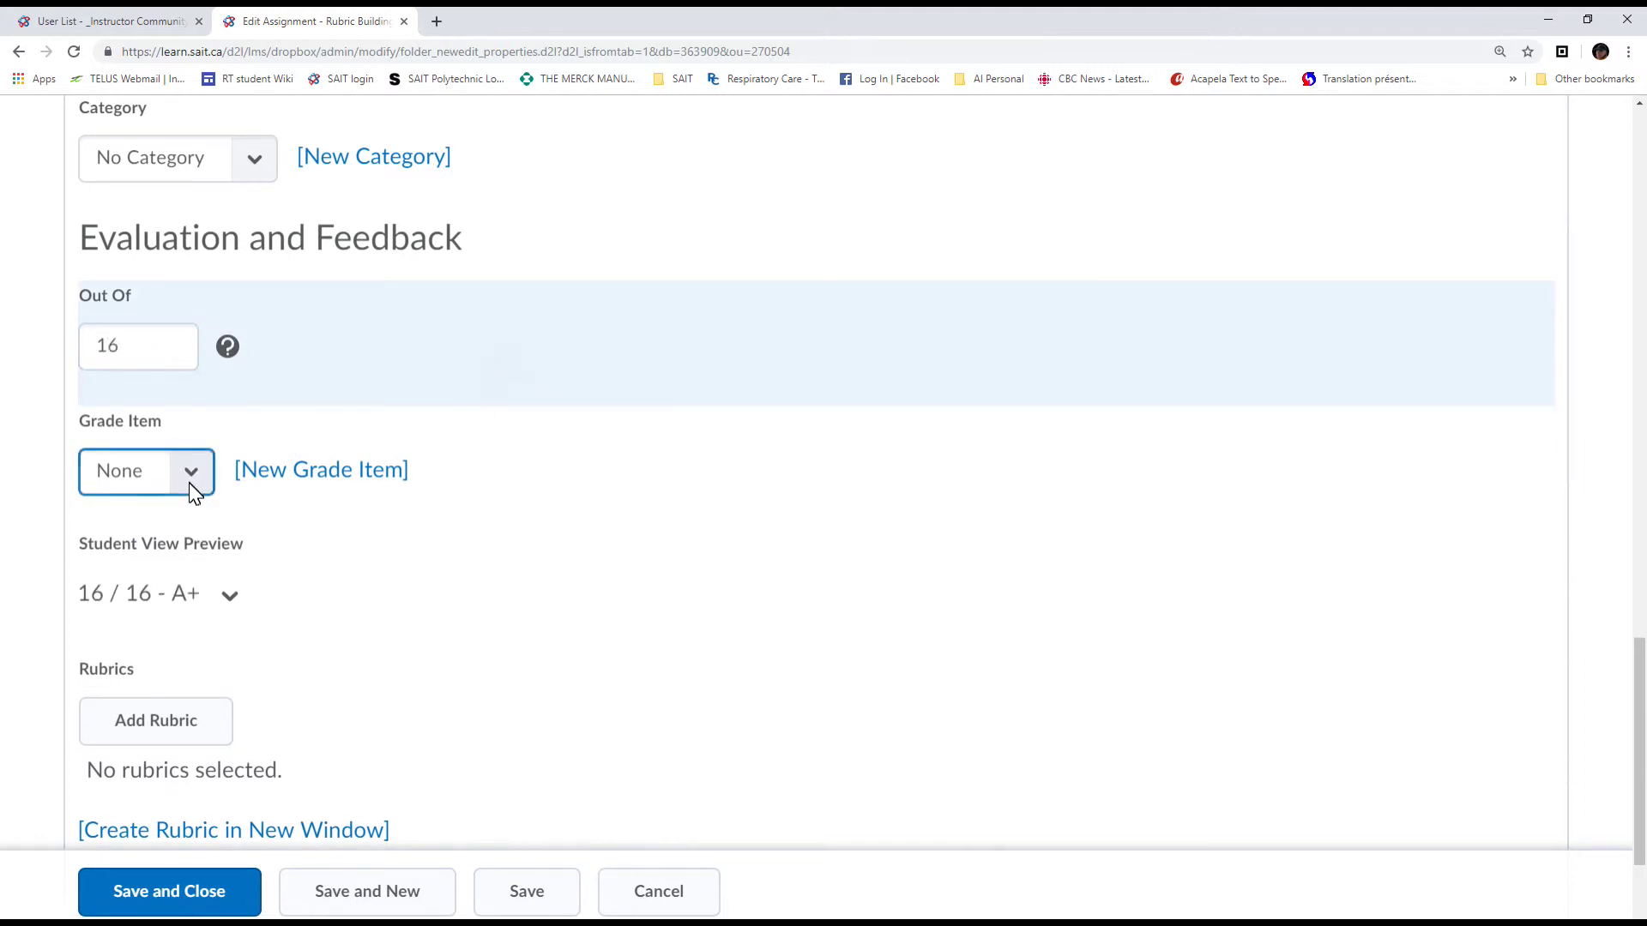
- Attach the Rubric Building Assignment rubric to the assignment
scroll(463, 625, down, 1)
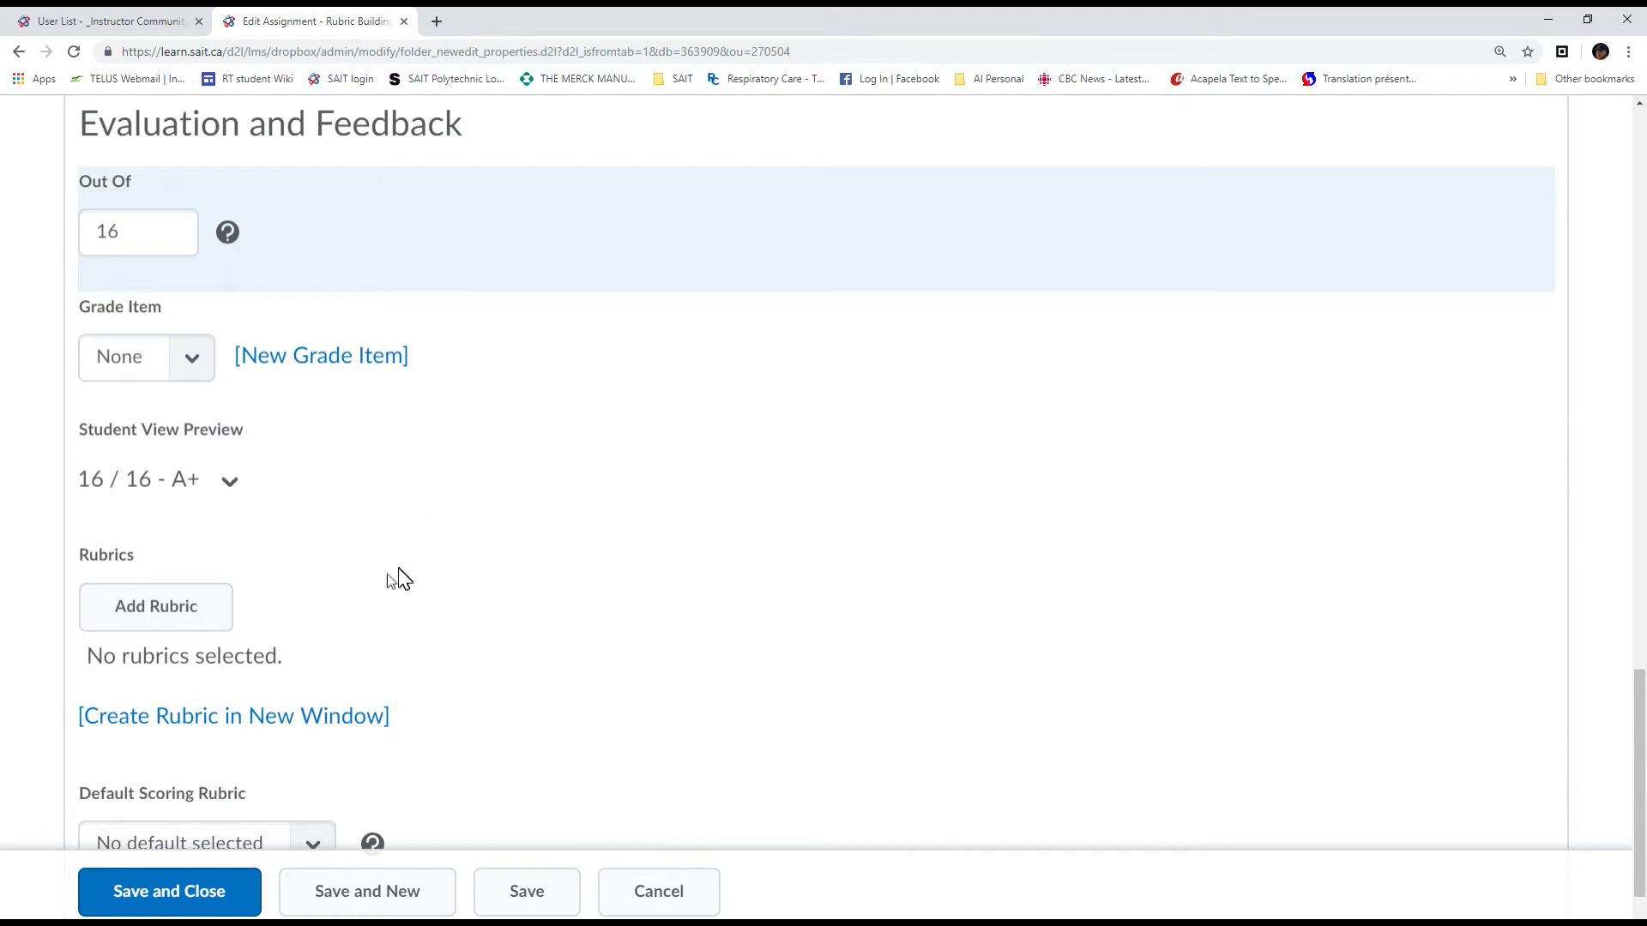
click(174, 627)
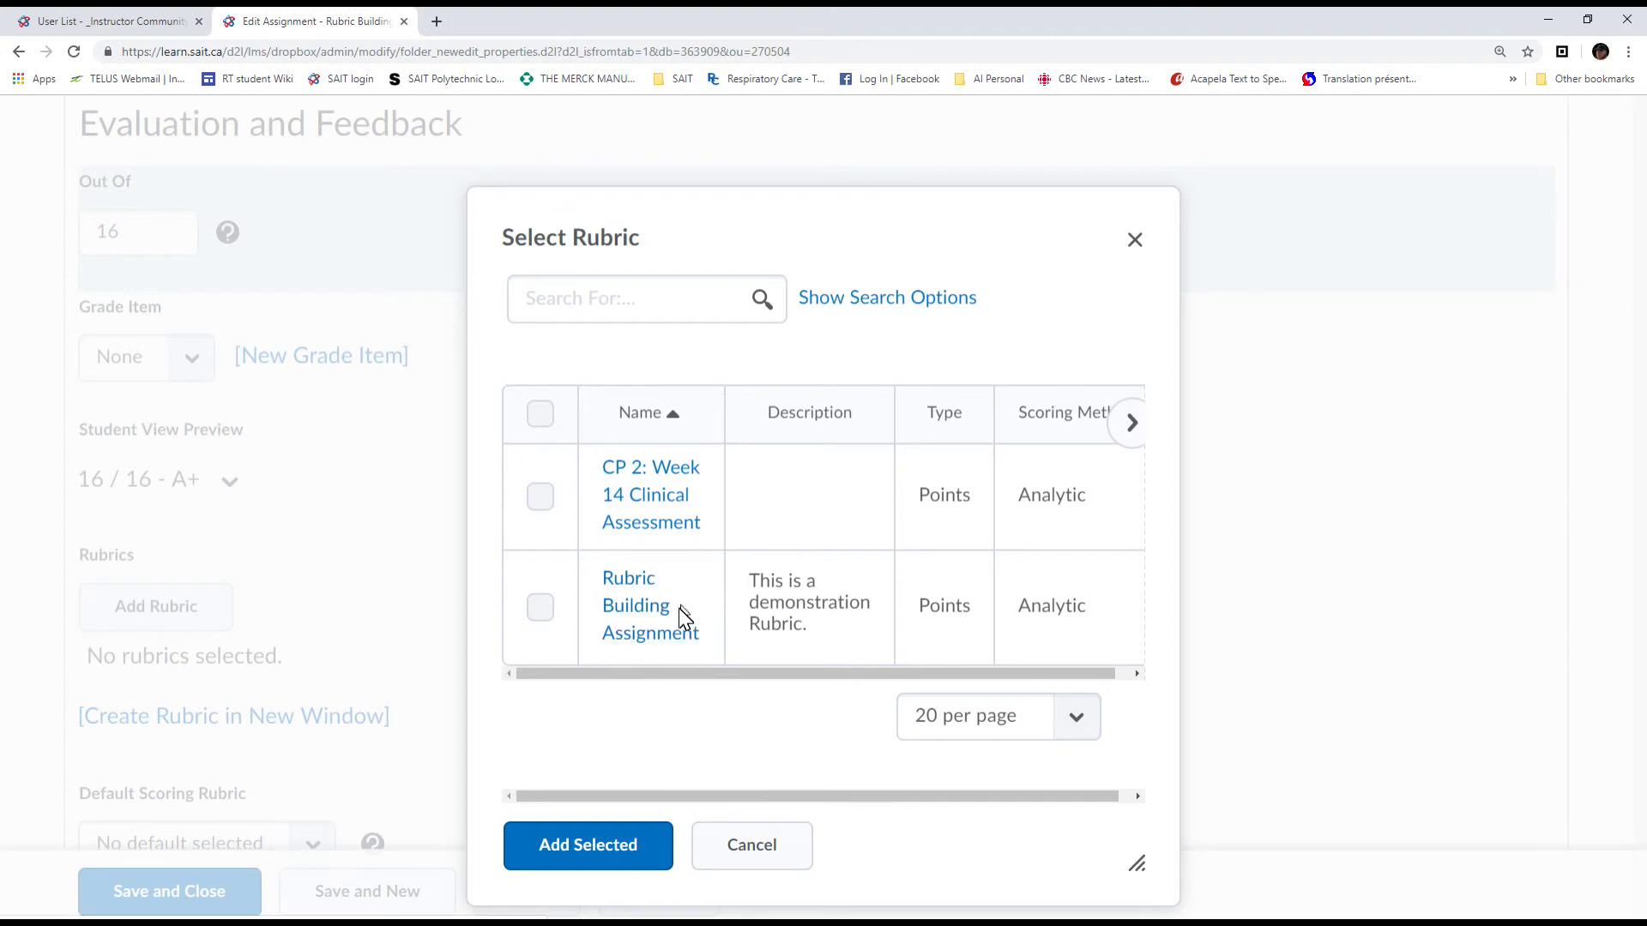
click(539, 607)
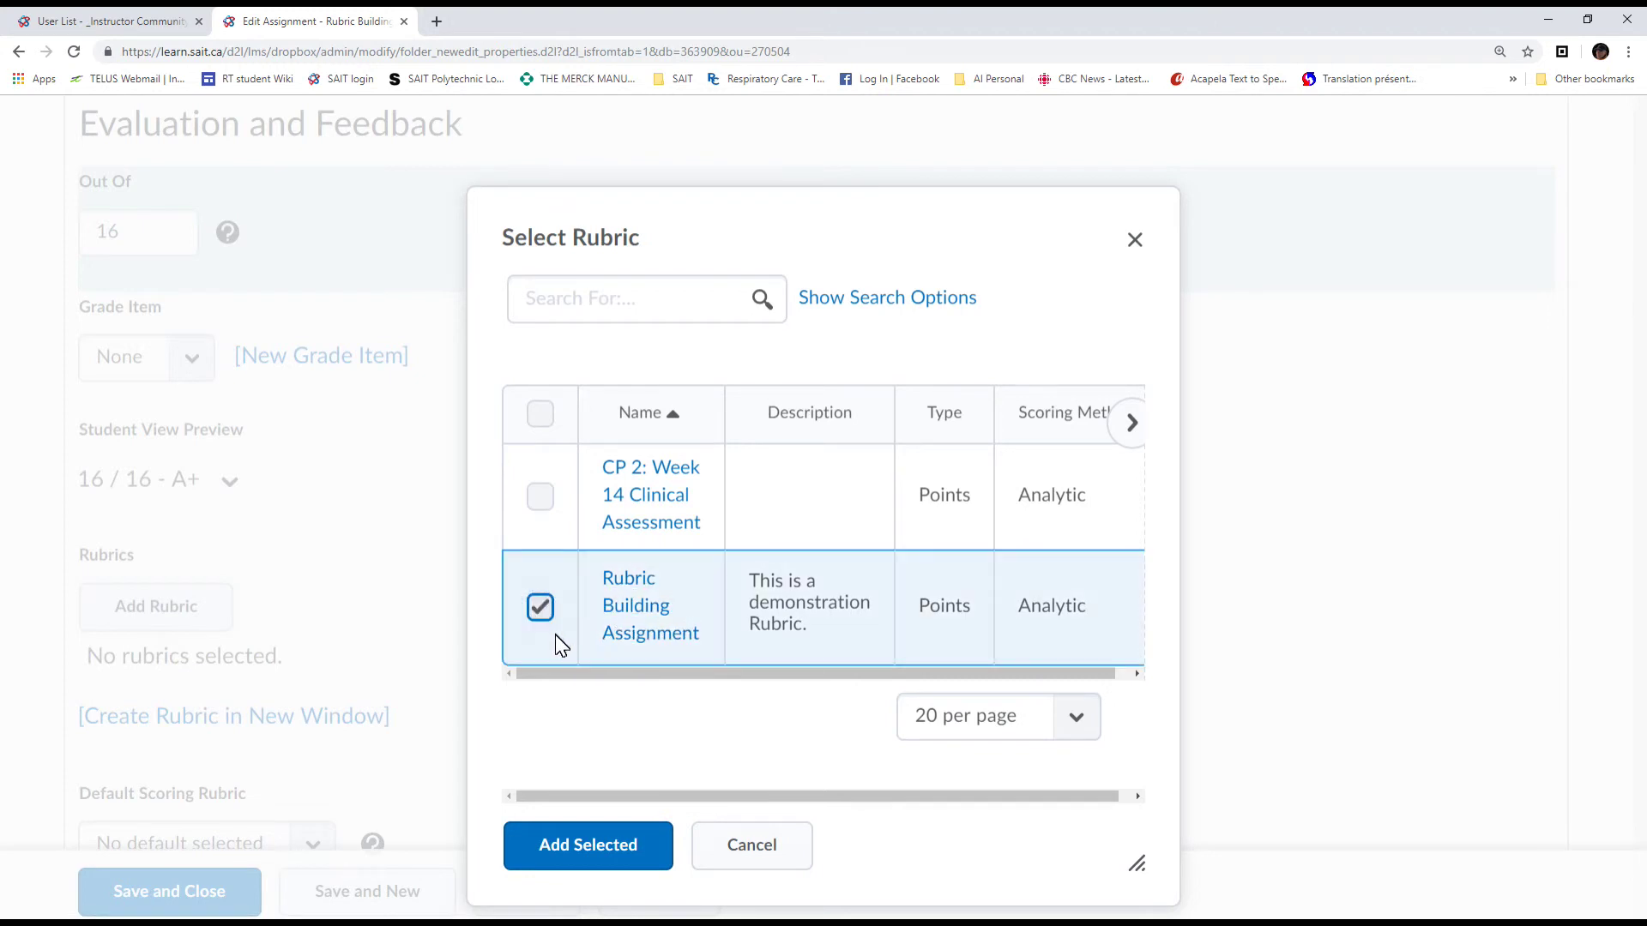
click(592, 837)
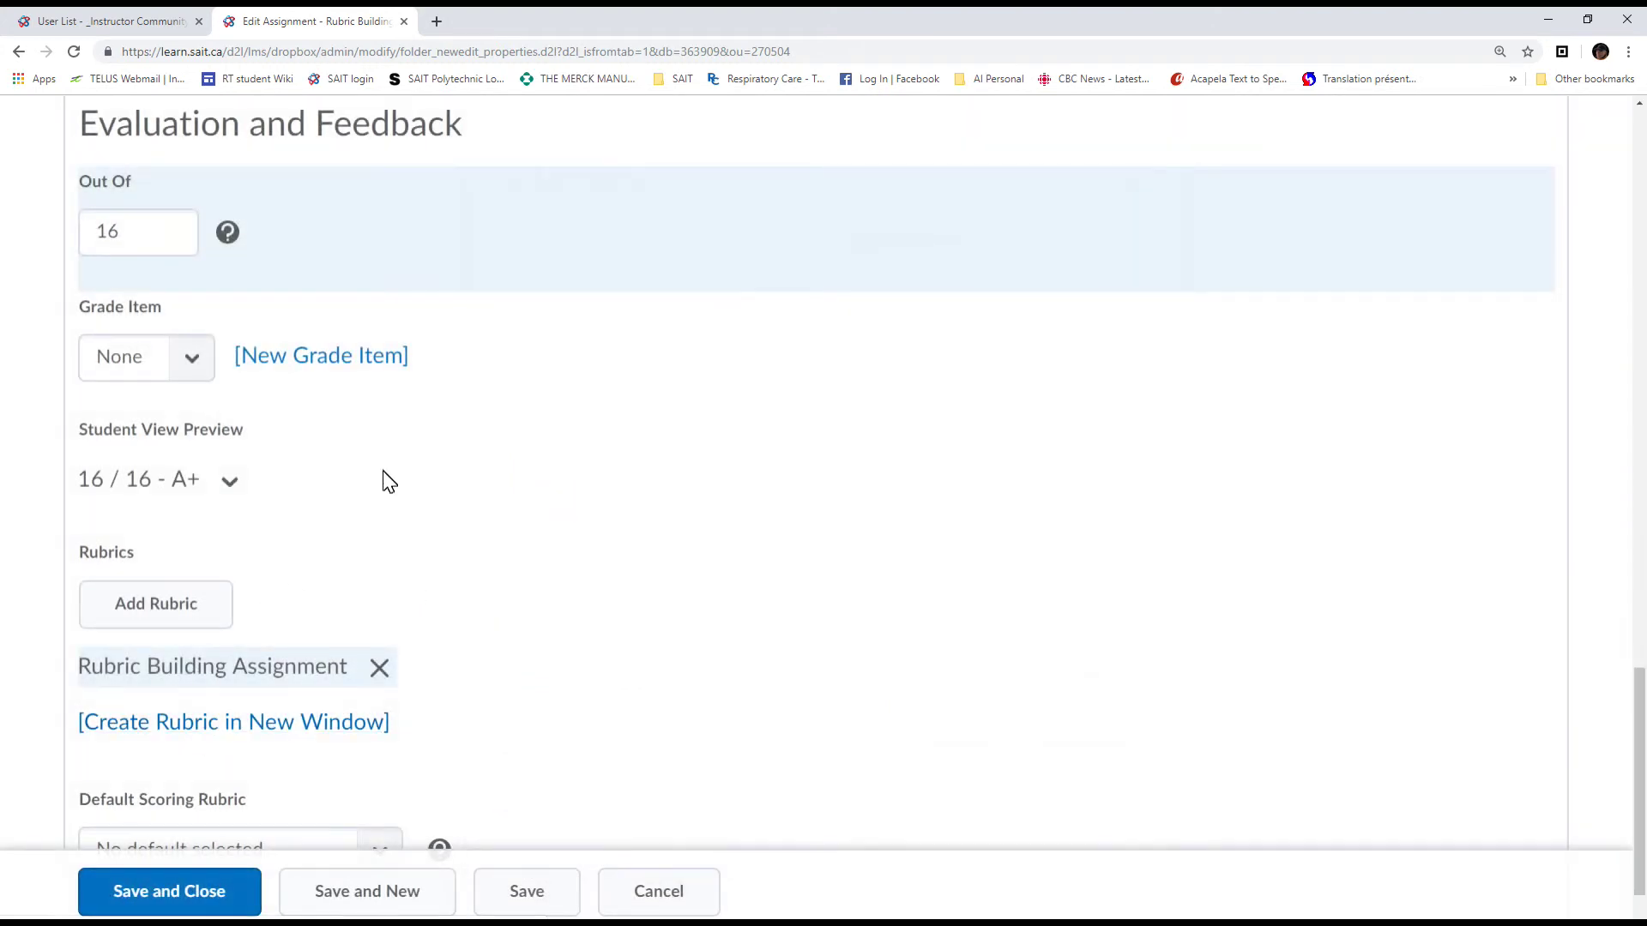
- Start a new grade item for the assignment and name it "Rubric Assignment 101"
scroll(383, 482, up, 1)
click(189, 416)
click(187, 417)
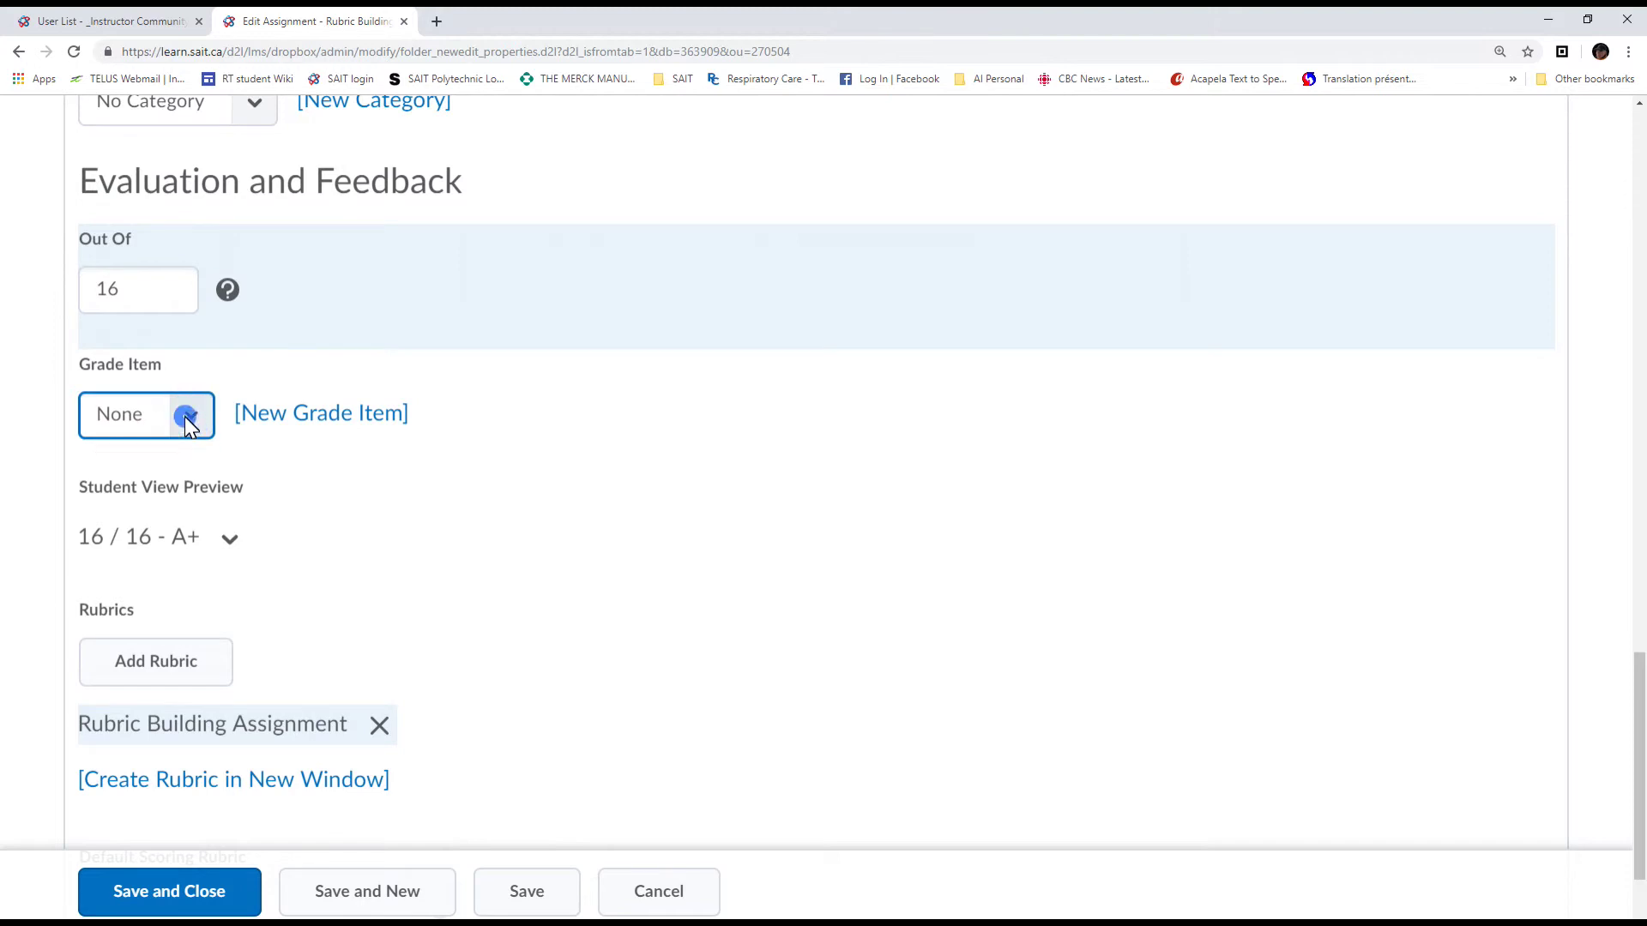
click(187, 417)
click(204, 455)
click(355, 419)
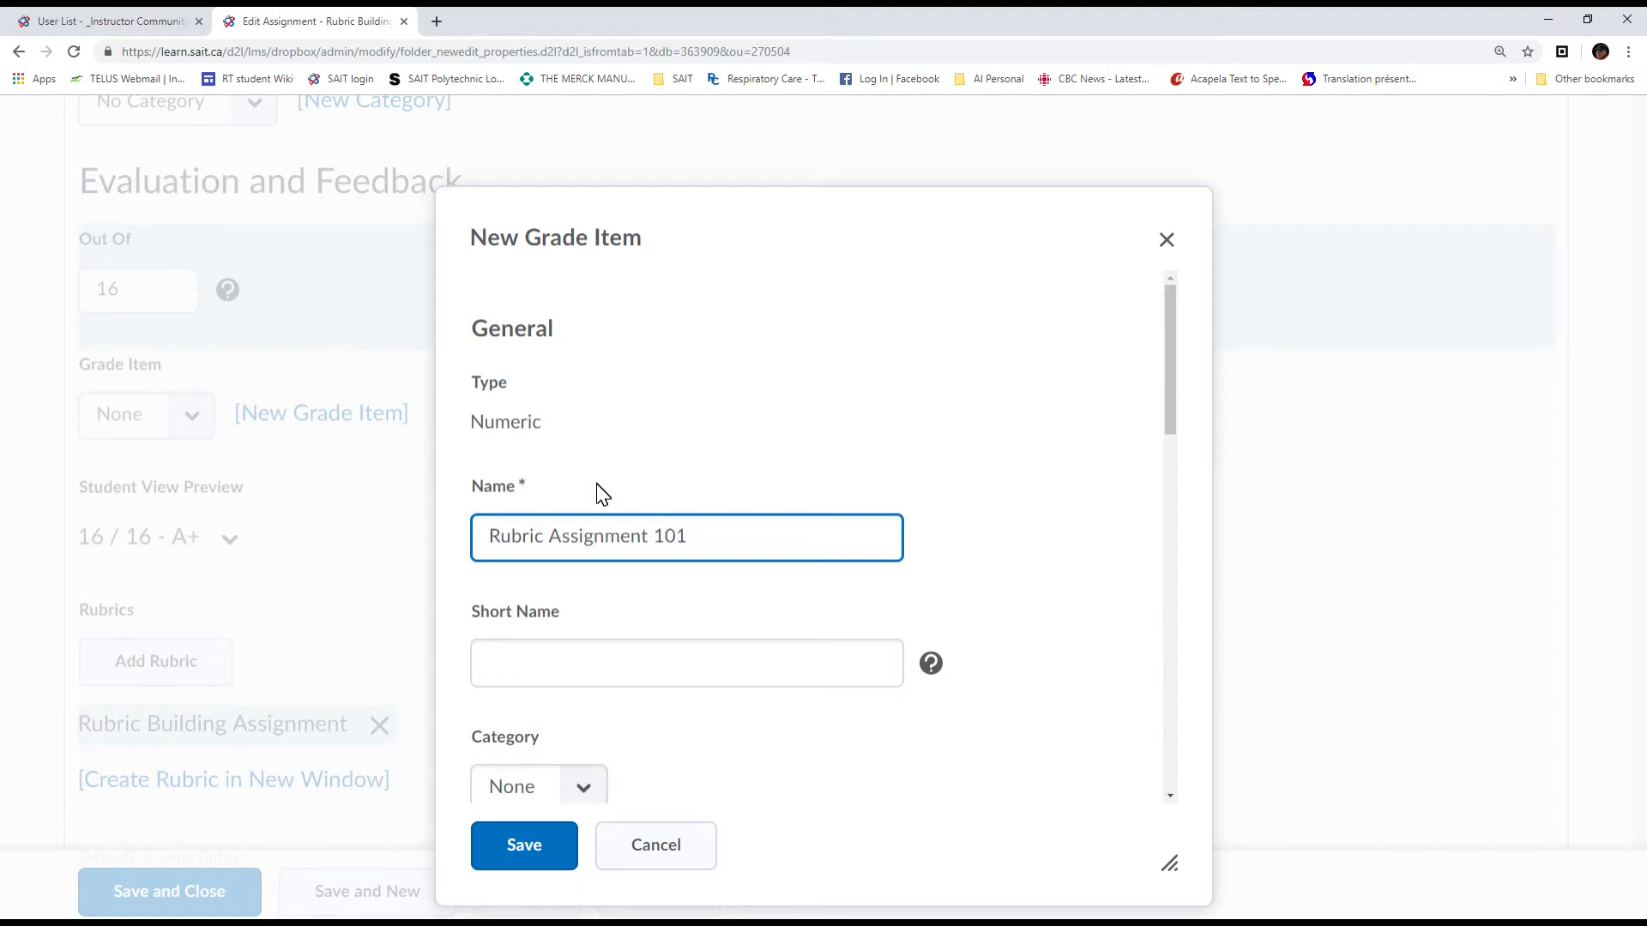
- Set the new grade item's maximum points to 16 and save it with the default grade scheme and visibility
scroll(956, 427, down, 5)
click(561, 574)
key(BackSpace)
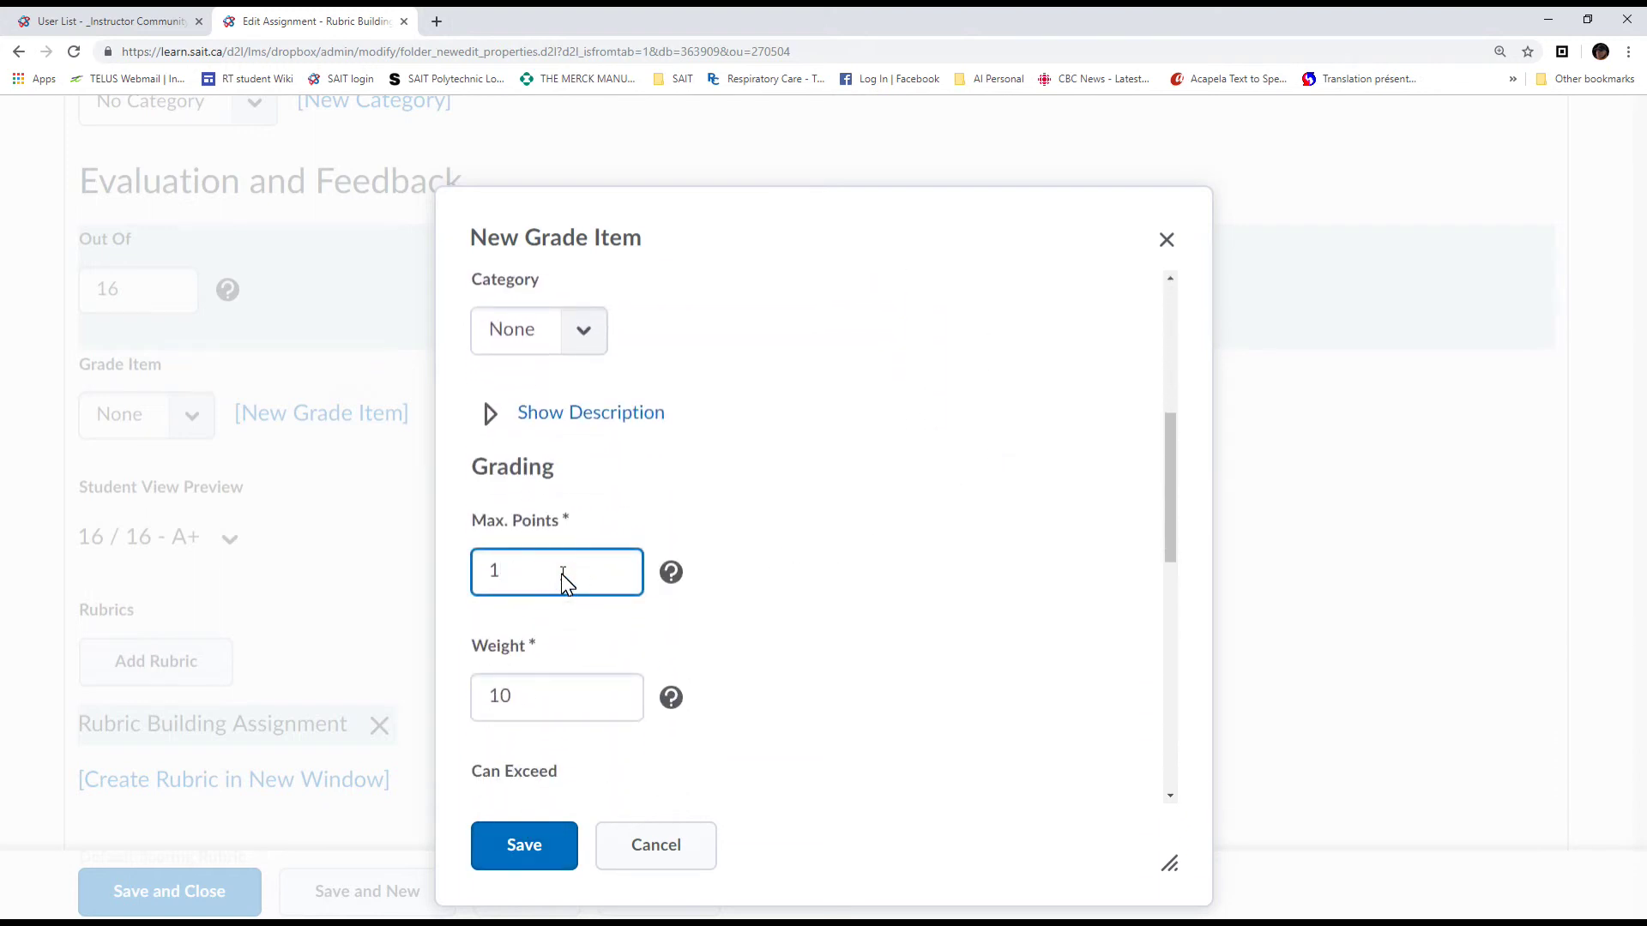
text(6)
click(849, 586)
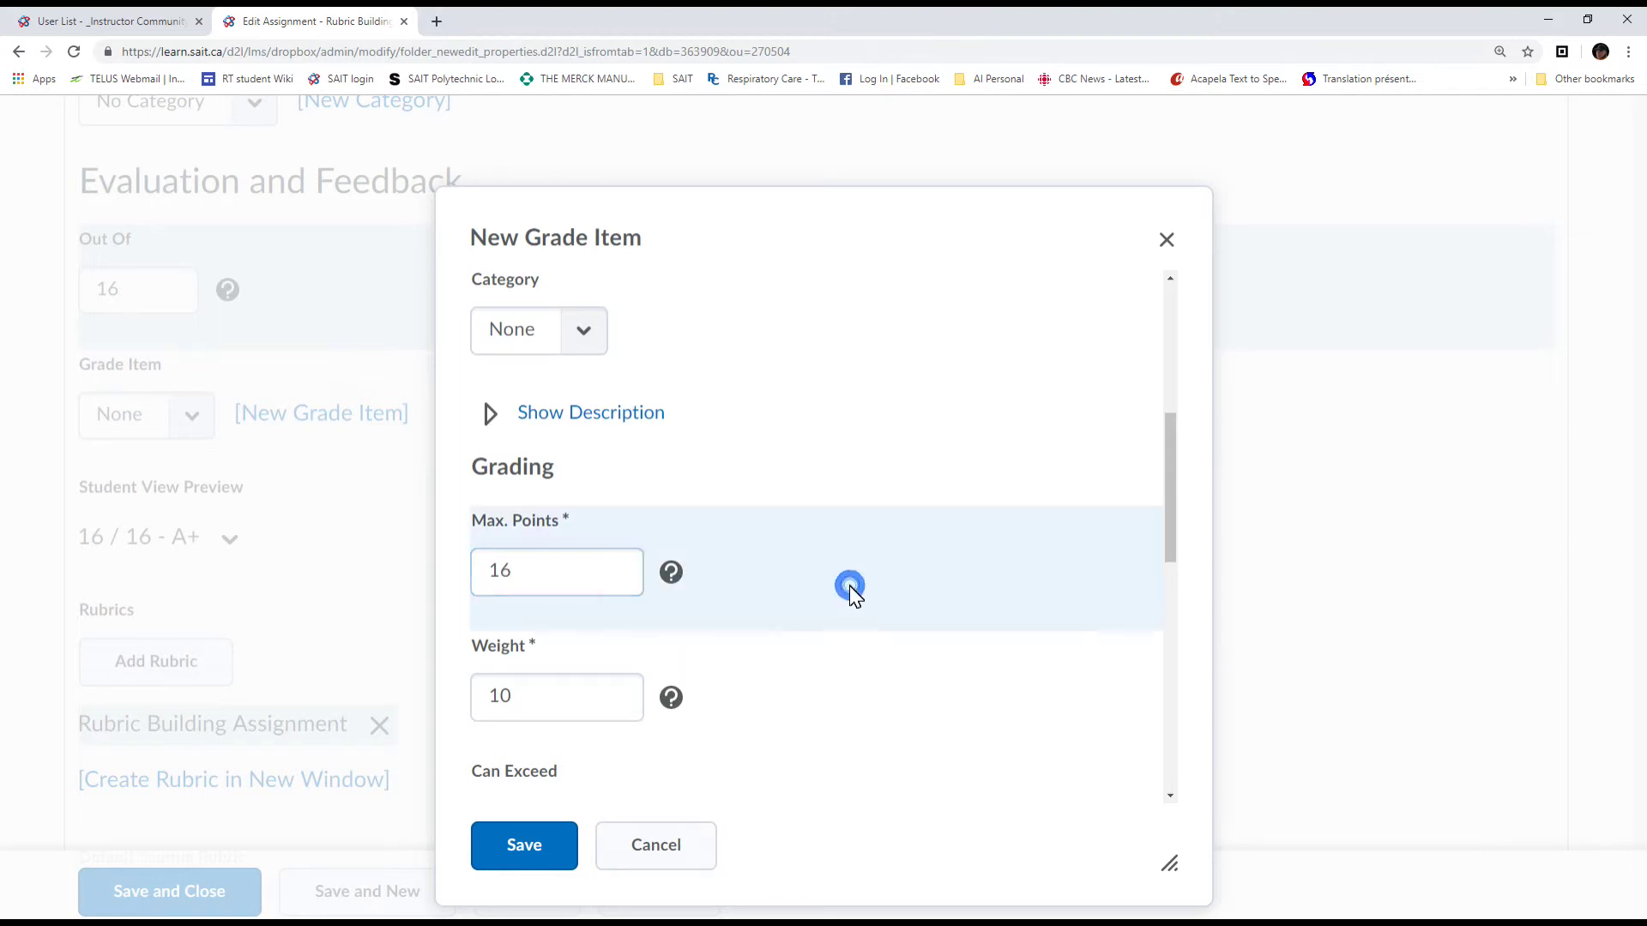
scroll(814, 682, down, 6)
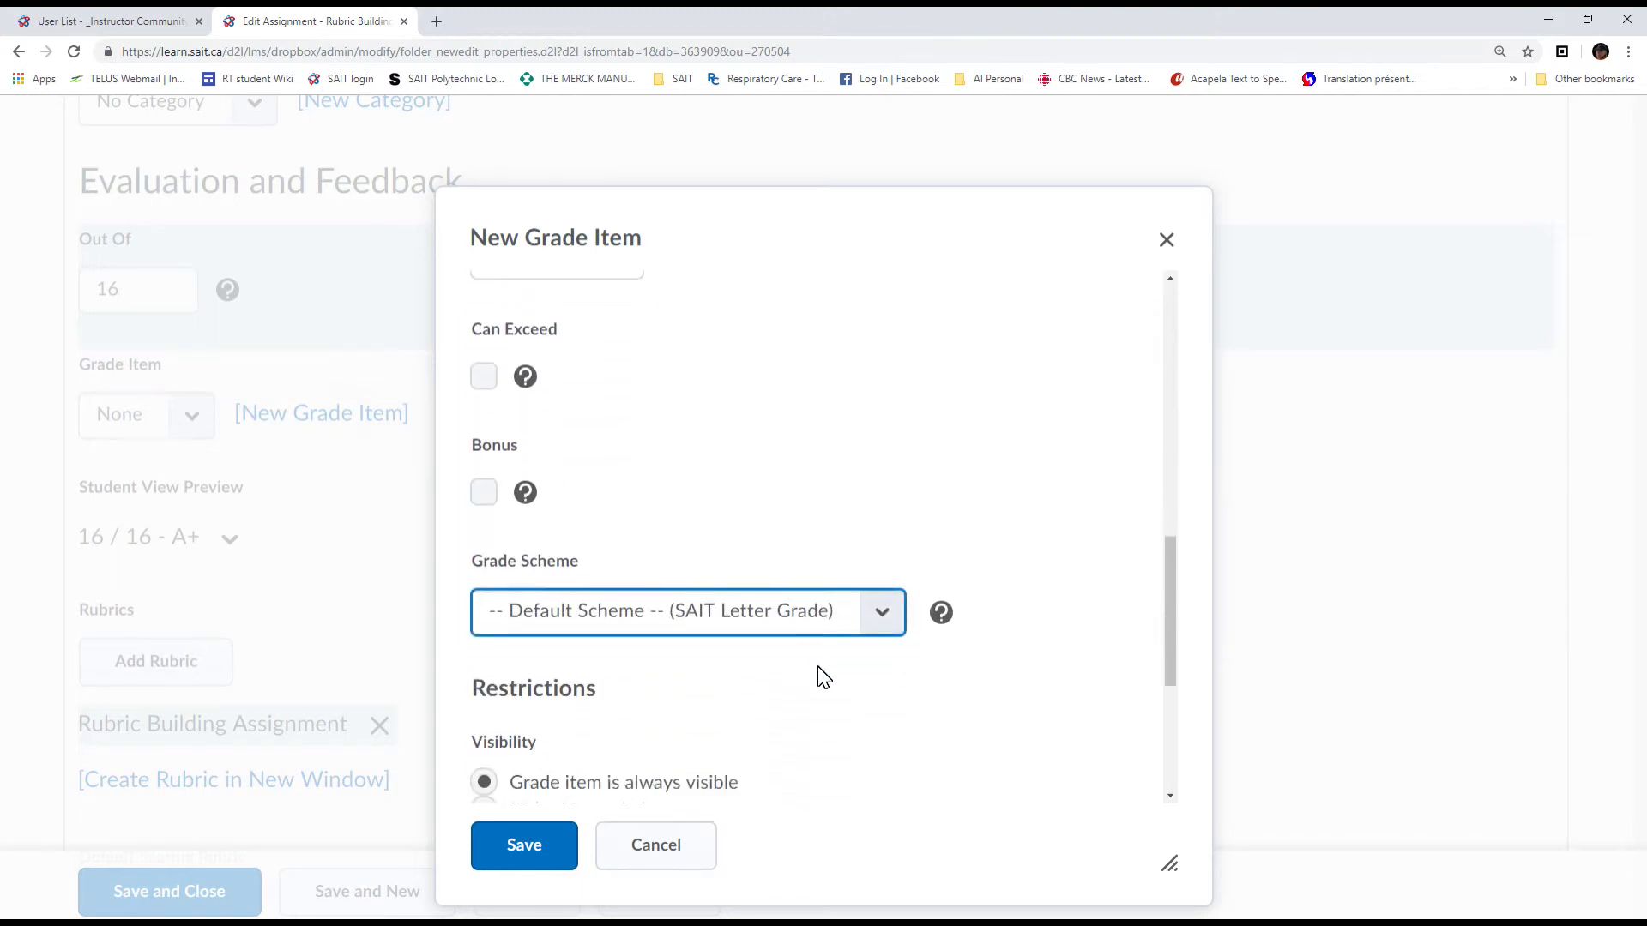
scroll(817, 678, down, 3)
scroll(875, 584, down, 2)
scroll(883, 591, down, 3)
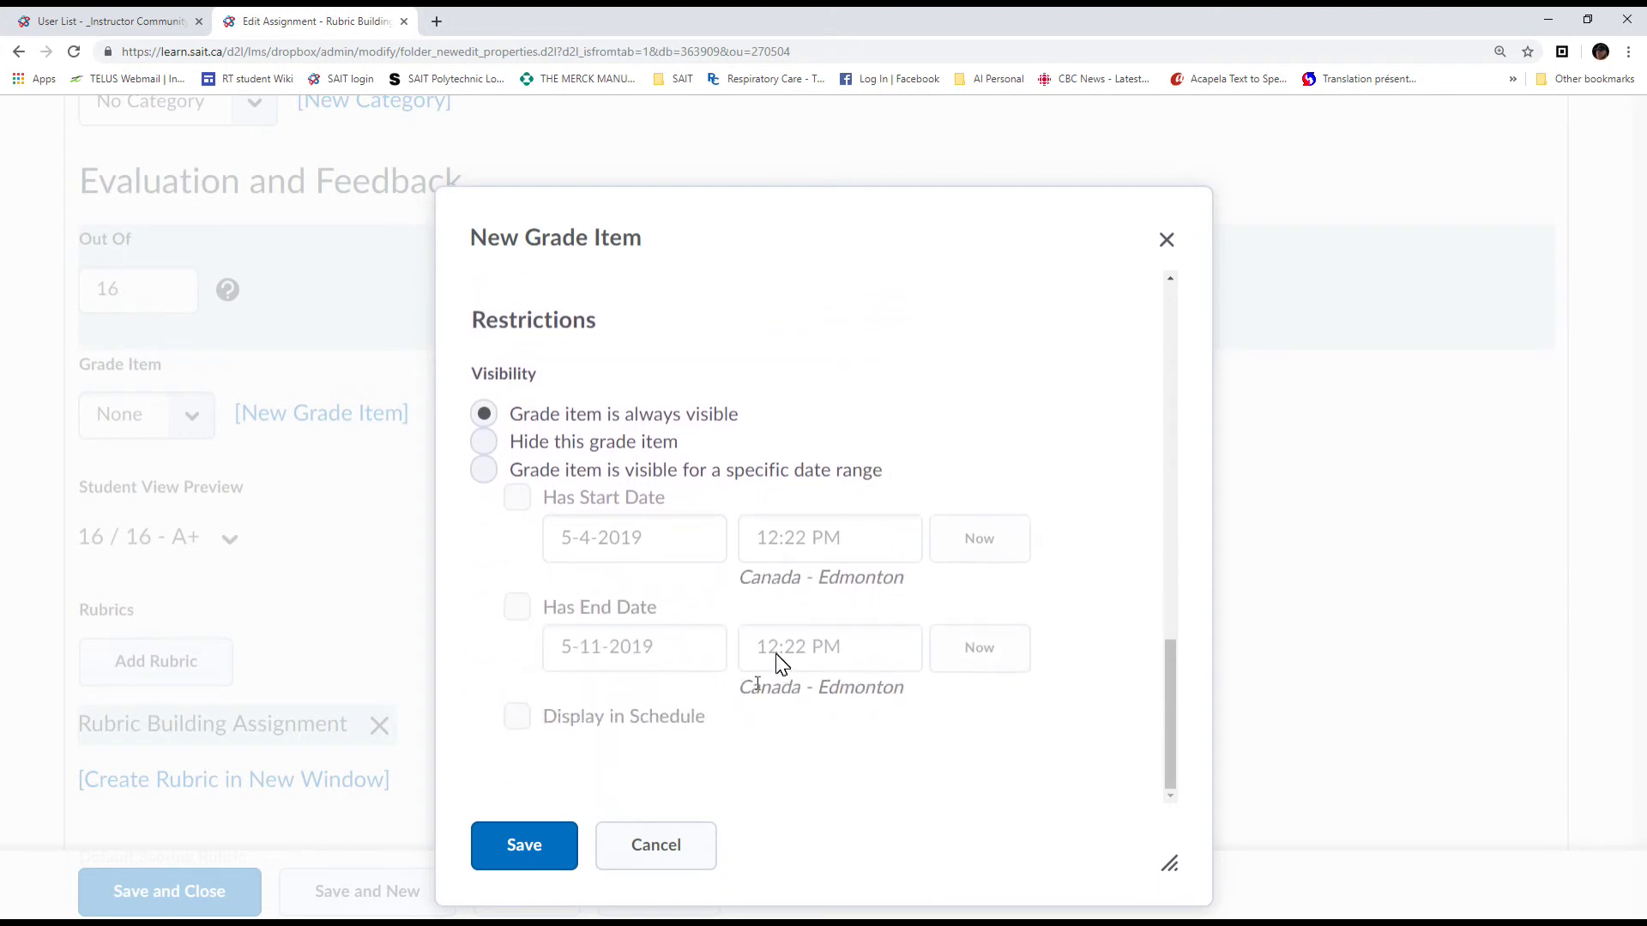
click(538, 858)
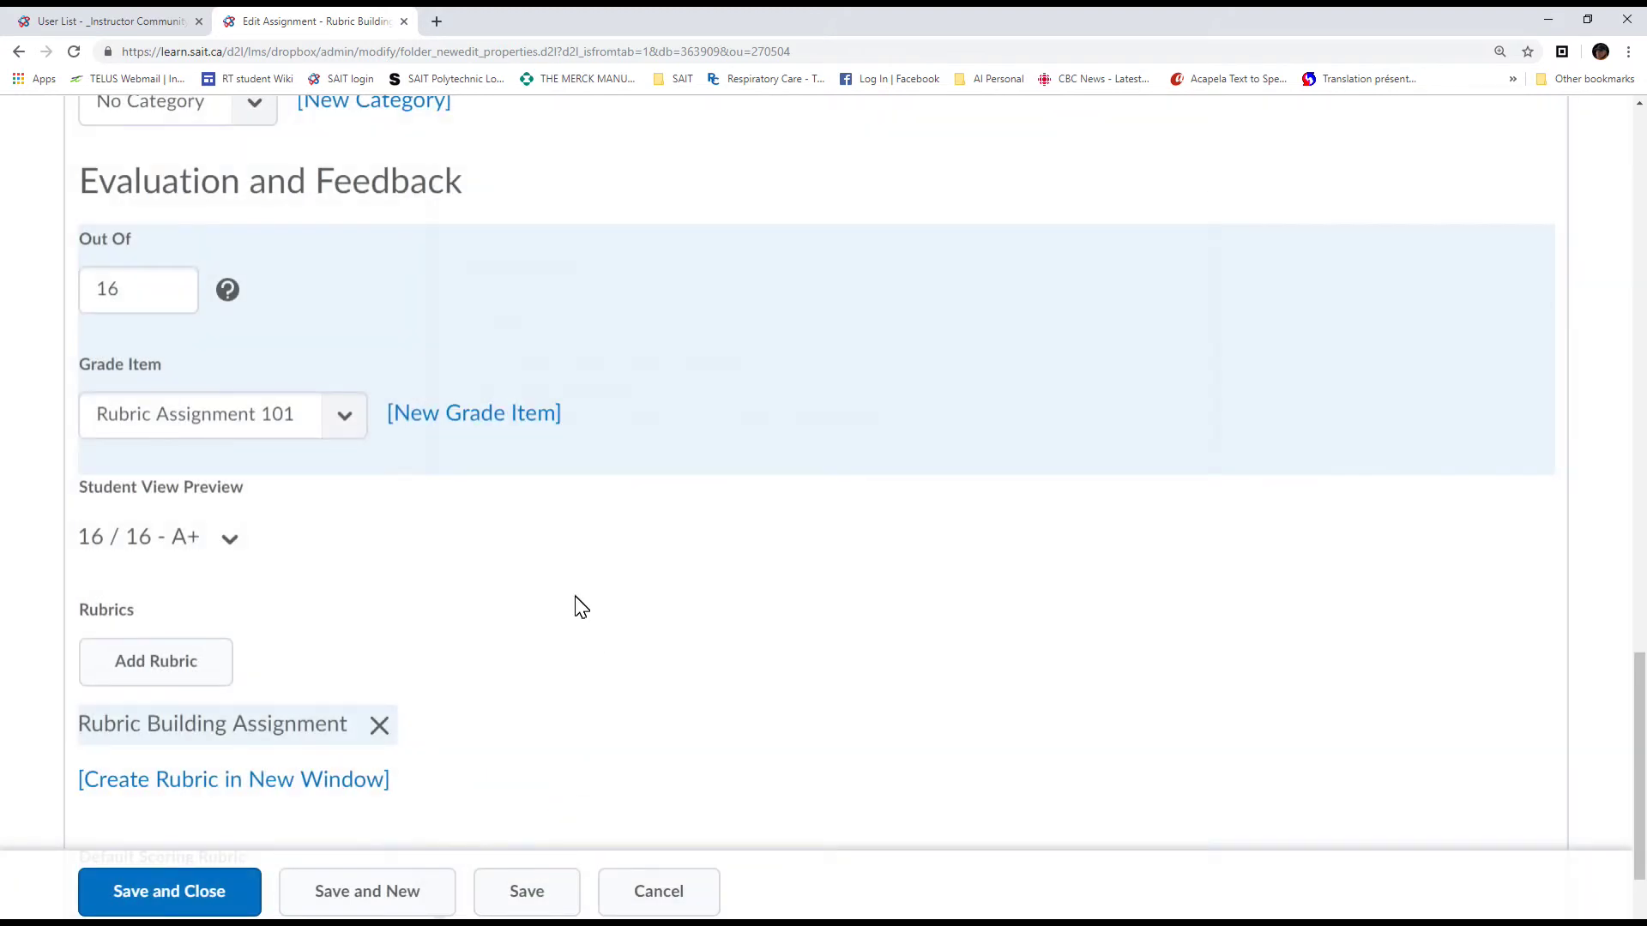
- Review the assignment's evaluation settings, then save the assignment and return to the assignments list
scroll(588, 606, up, 1)
scroll(759, 500, down, 1)
scroll(515, 532, up, 1)
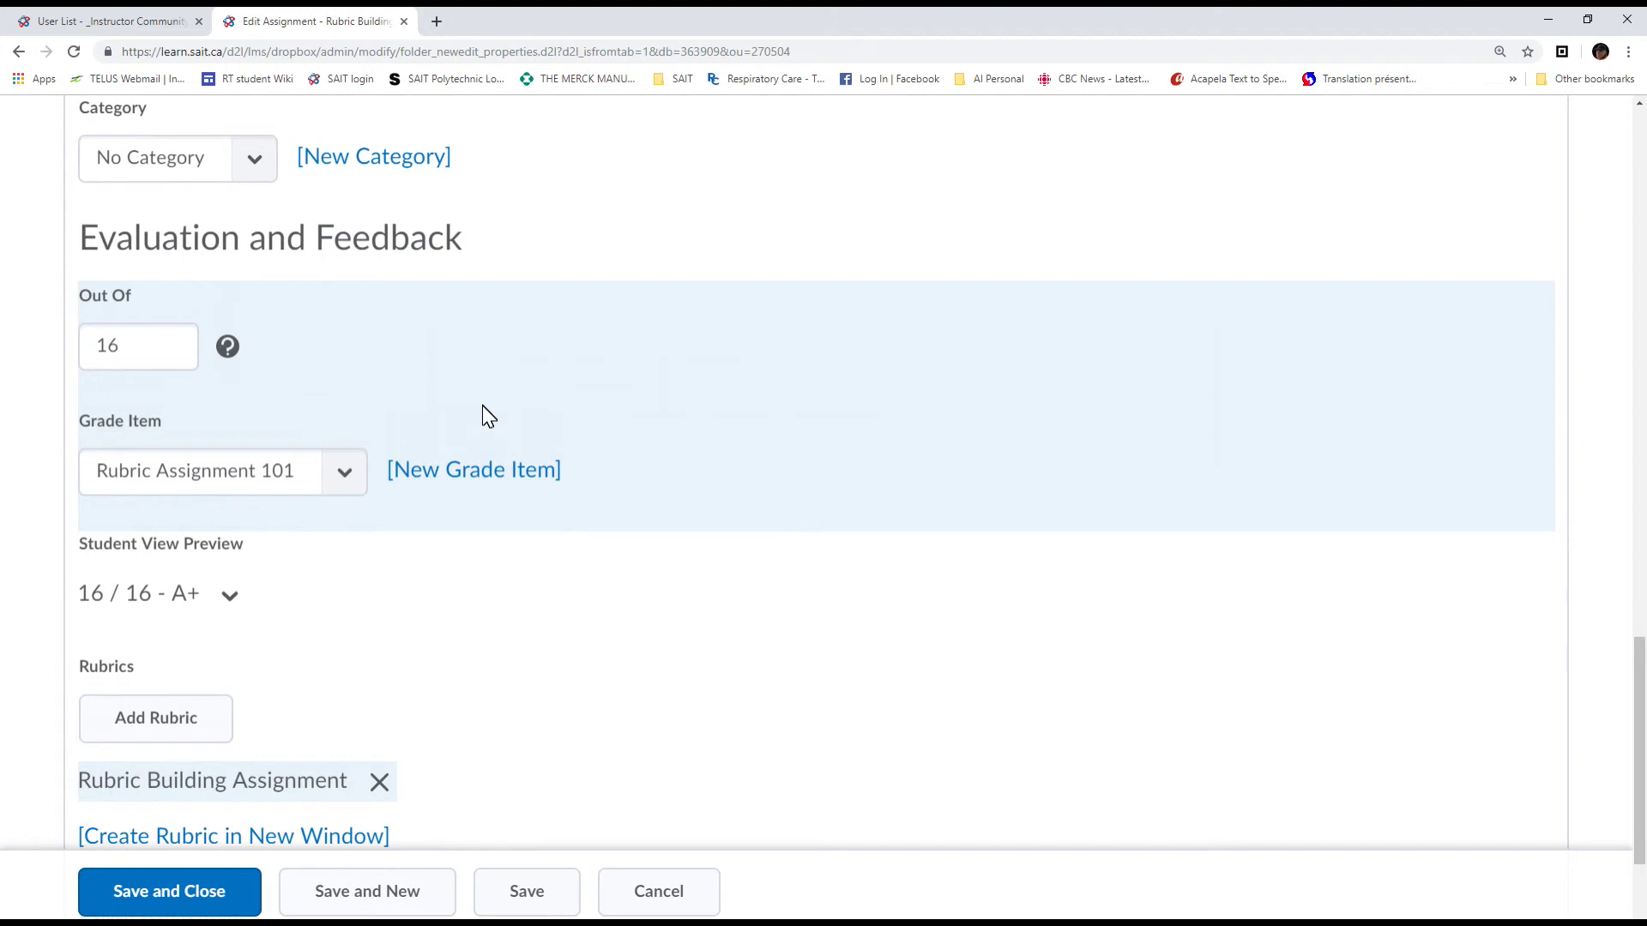
click(204, 891)
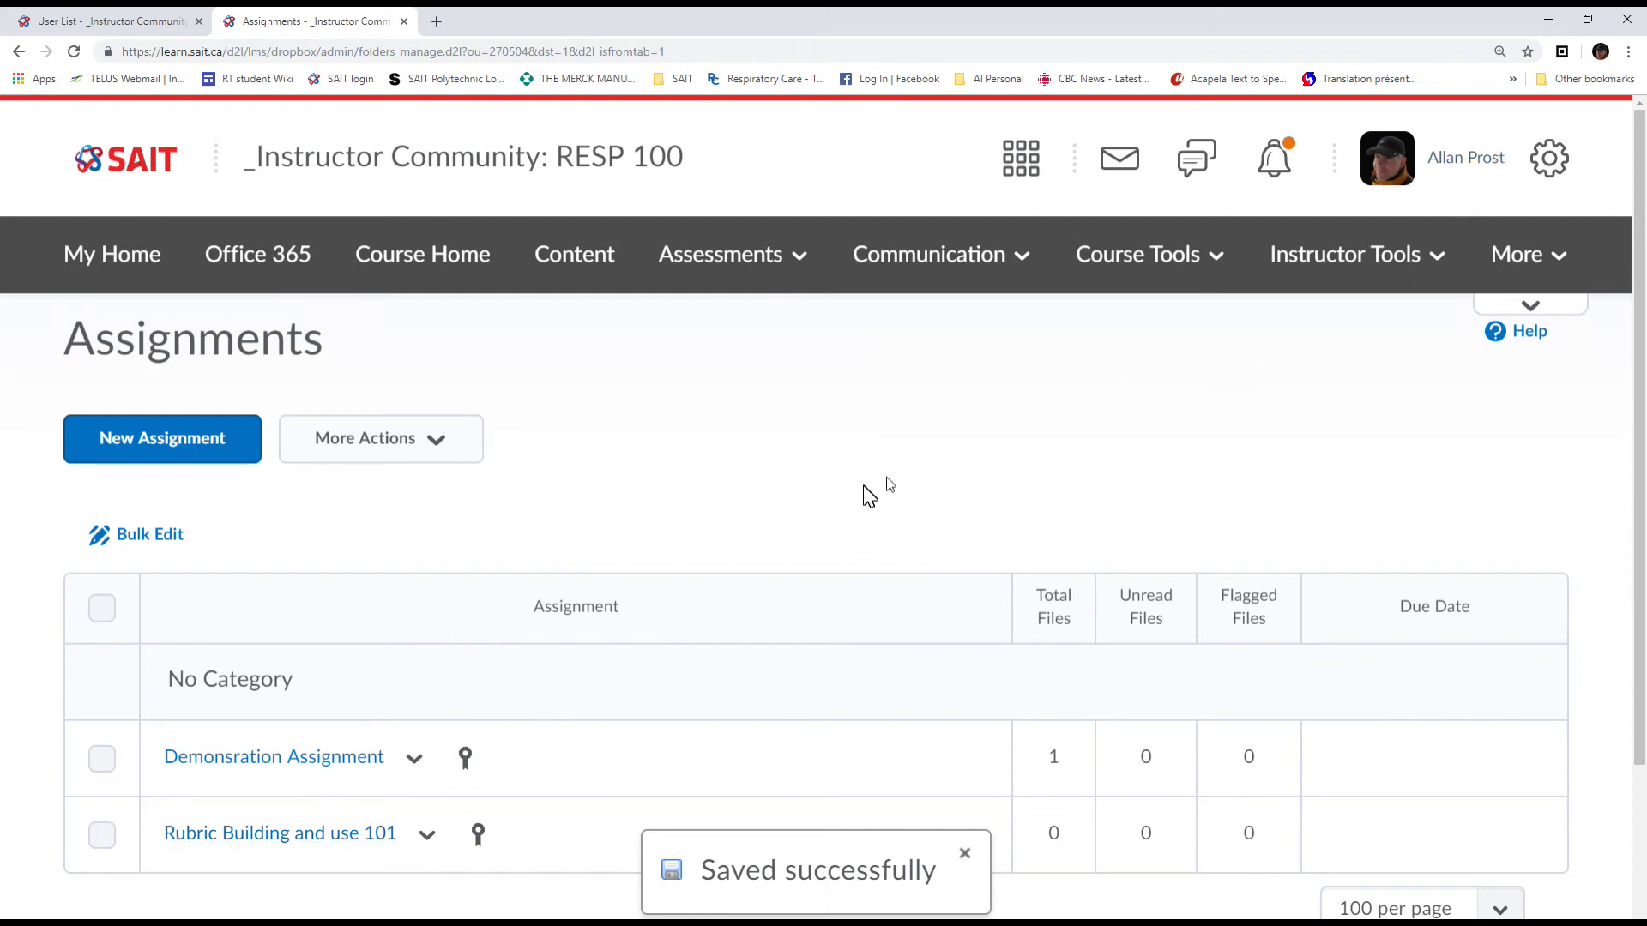
- Open the course classlist and impersonate the Student View participant, confirming the session switch
click(1457, 163)
click(1112, 381)
click(1133, 261)
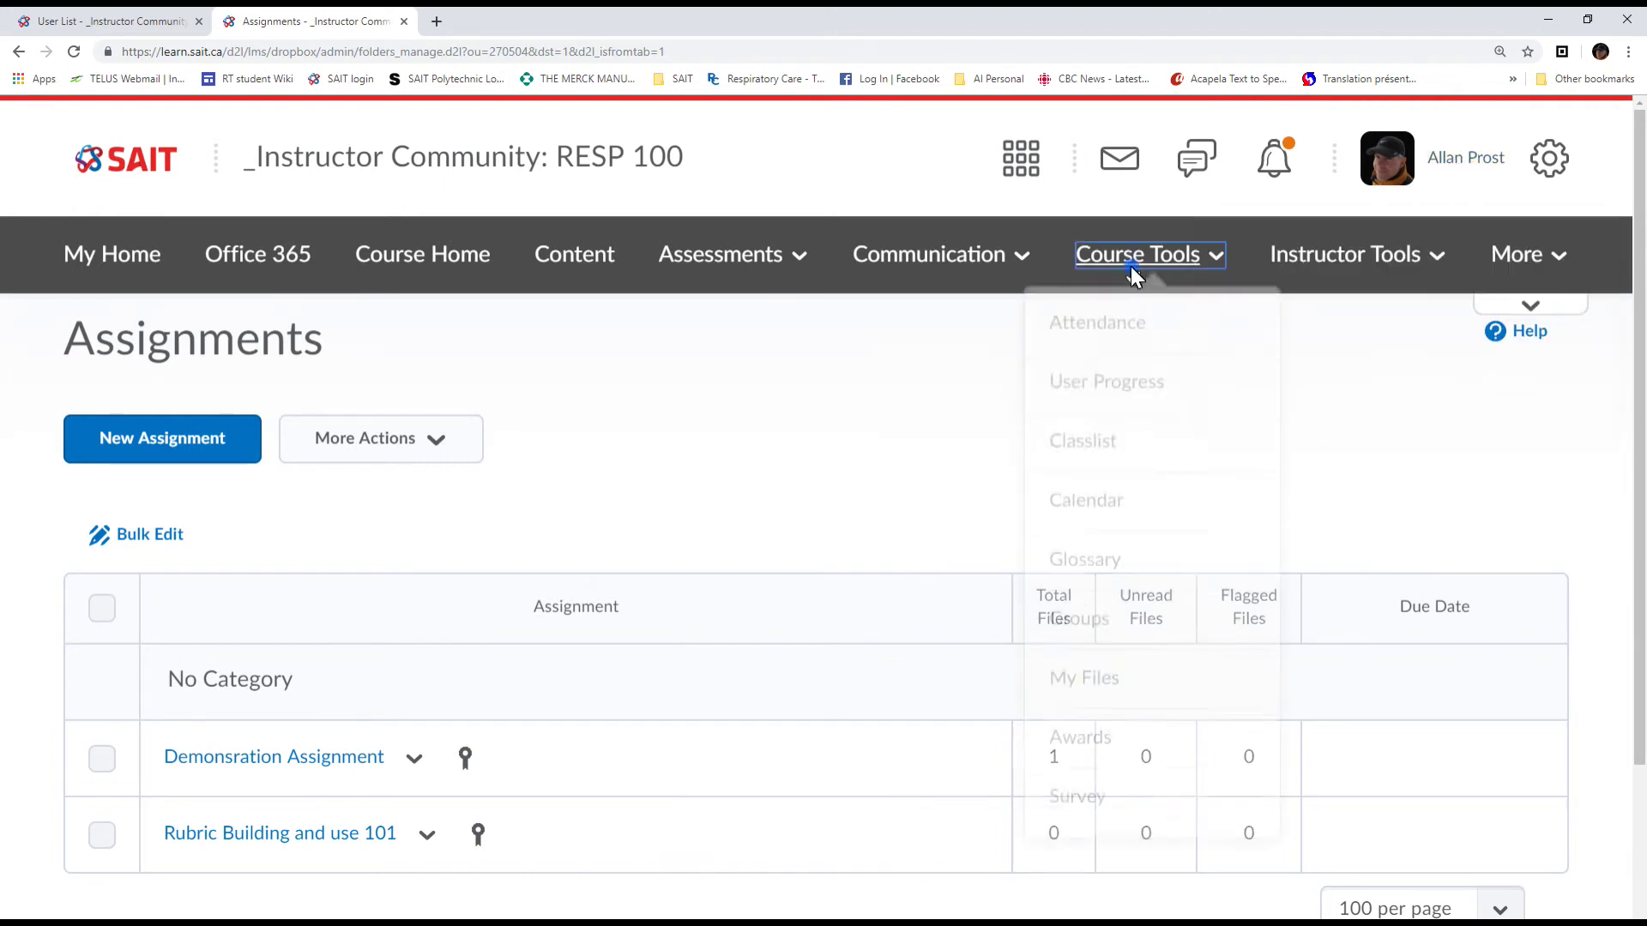
click(1102, 449)
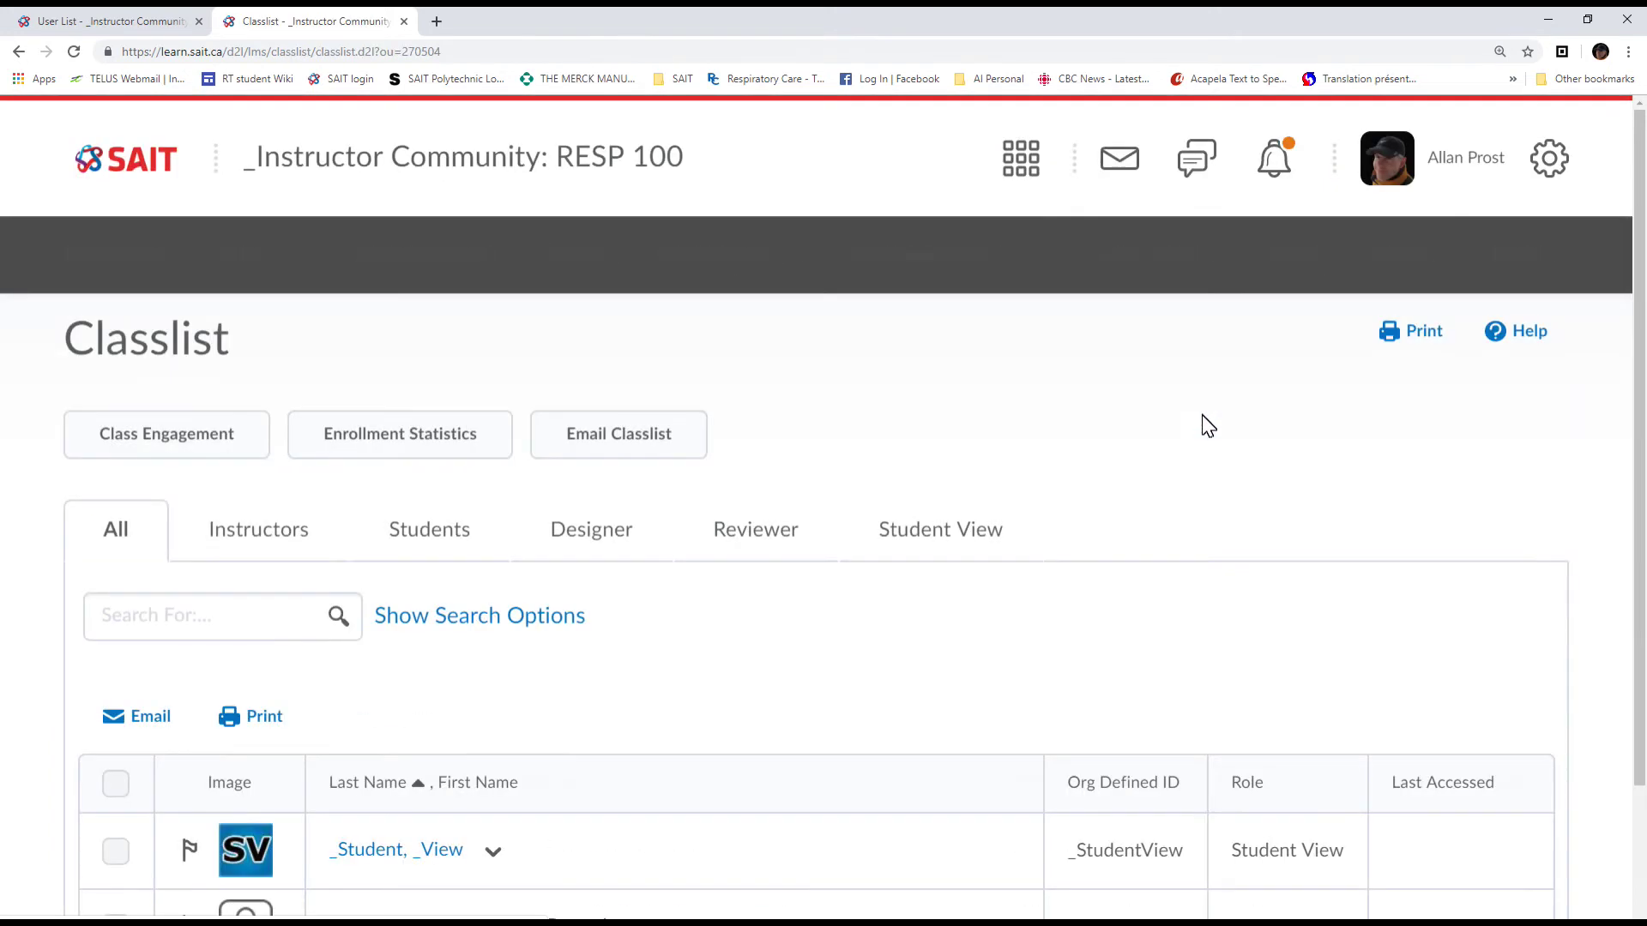
scroll(772, 600, down, 2)
click(493, 685)
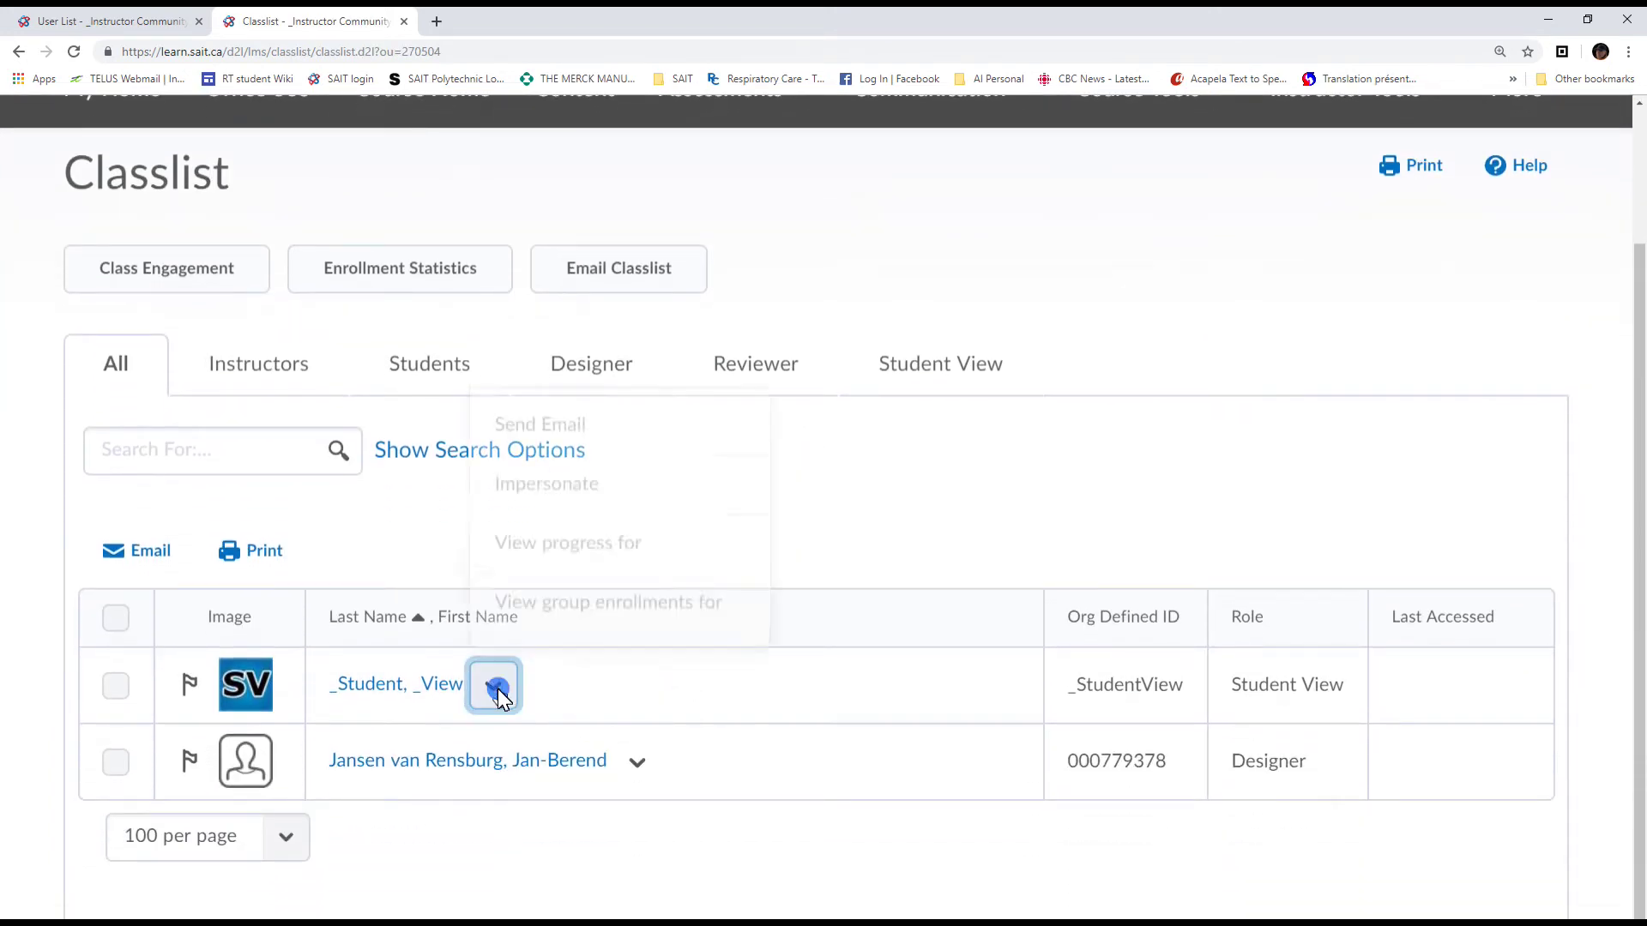
click(551, 478)
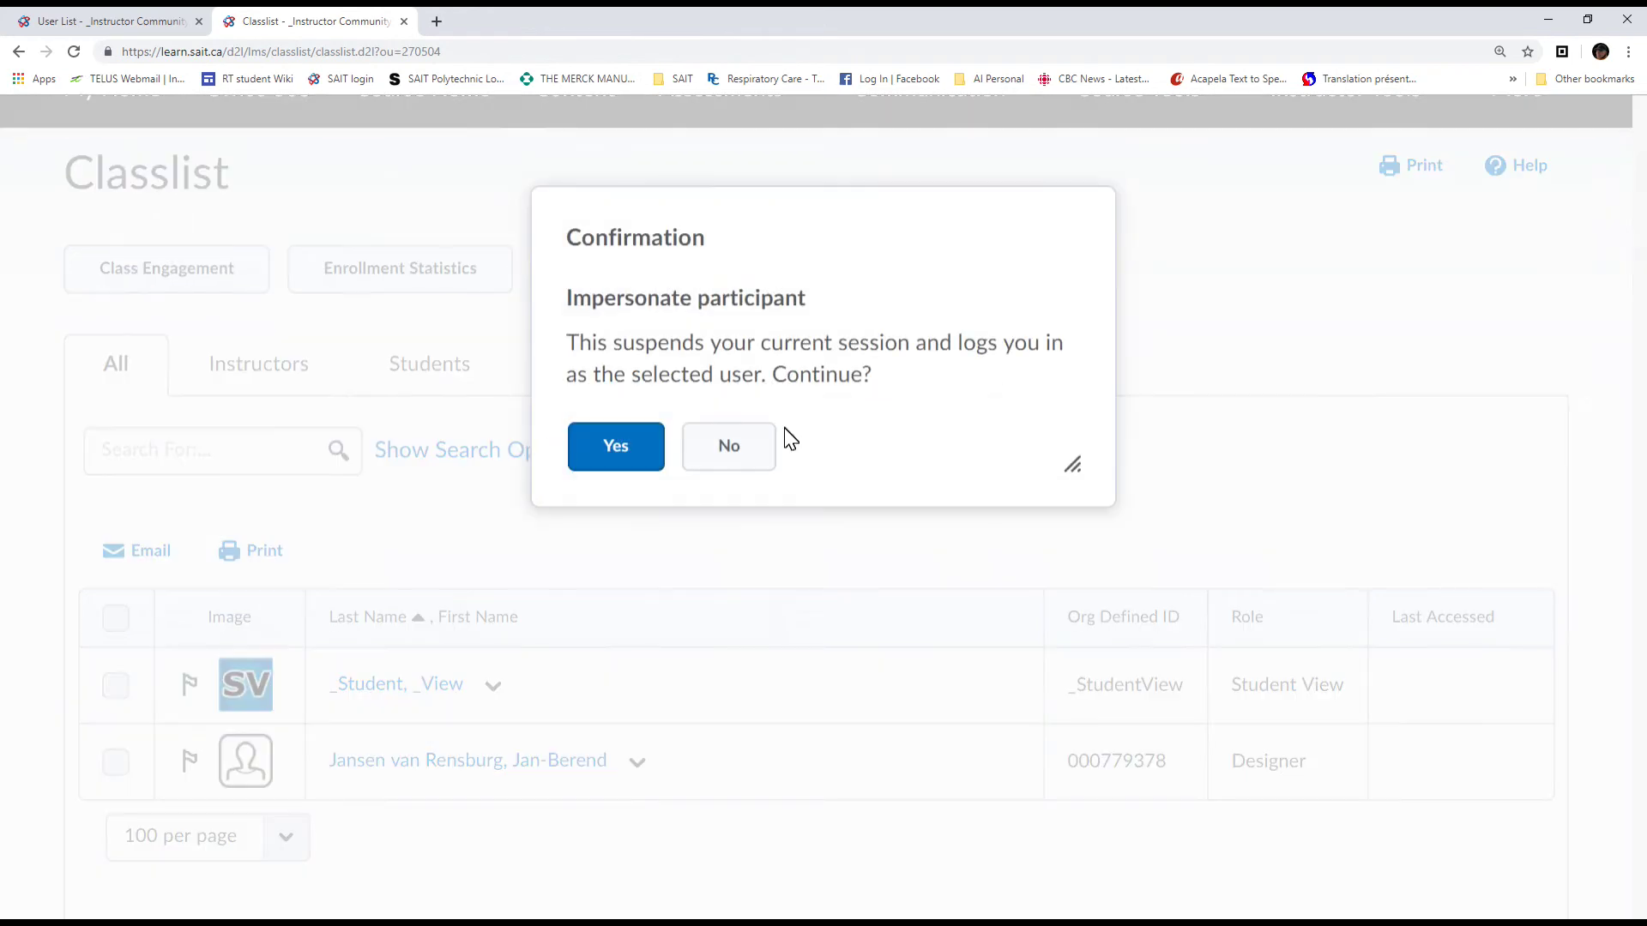
click(617, 457)
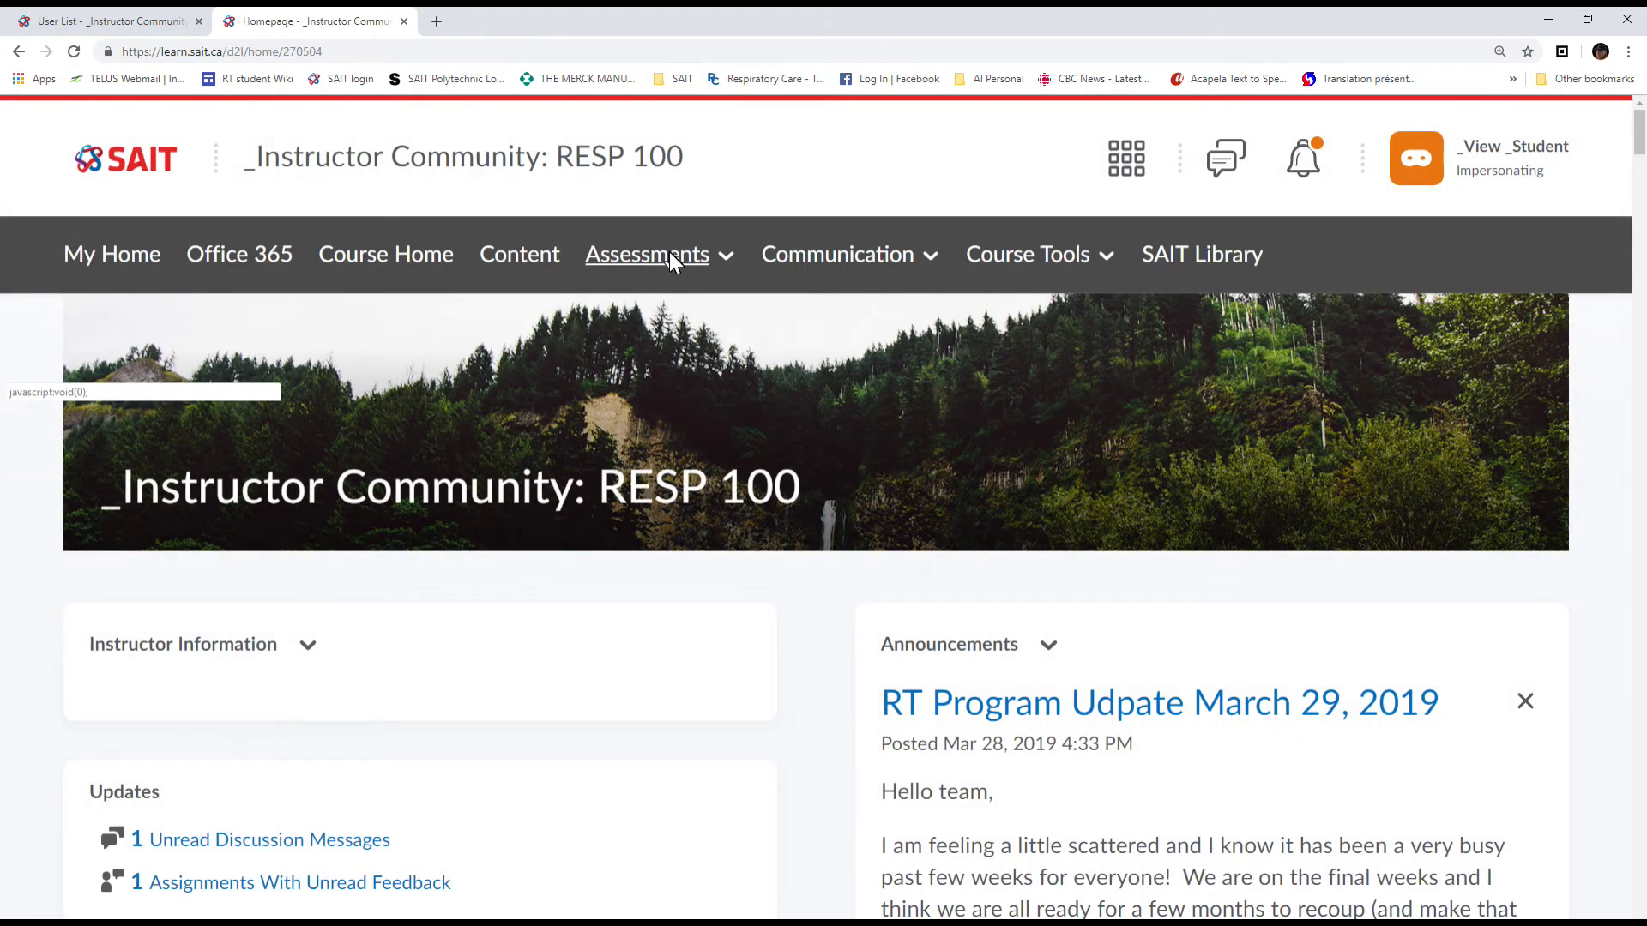
- Open the Rubric Building and use 101 assignment from the student's assignments list and view its rubric
click(669, 250)
click(639, 329)
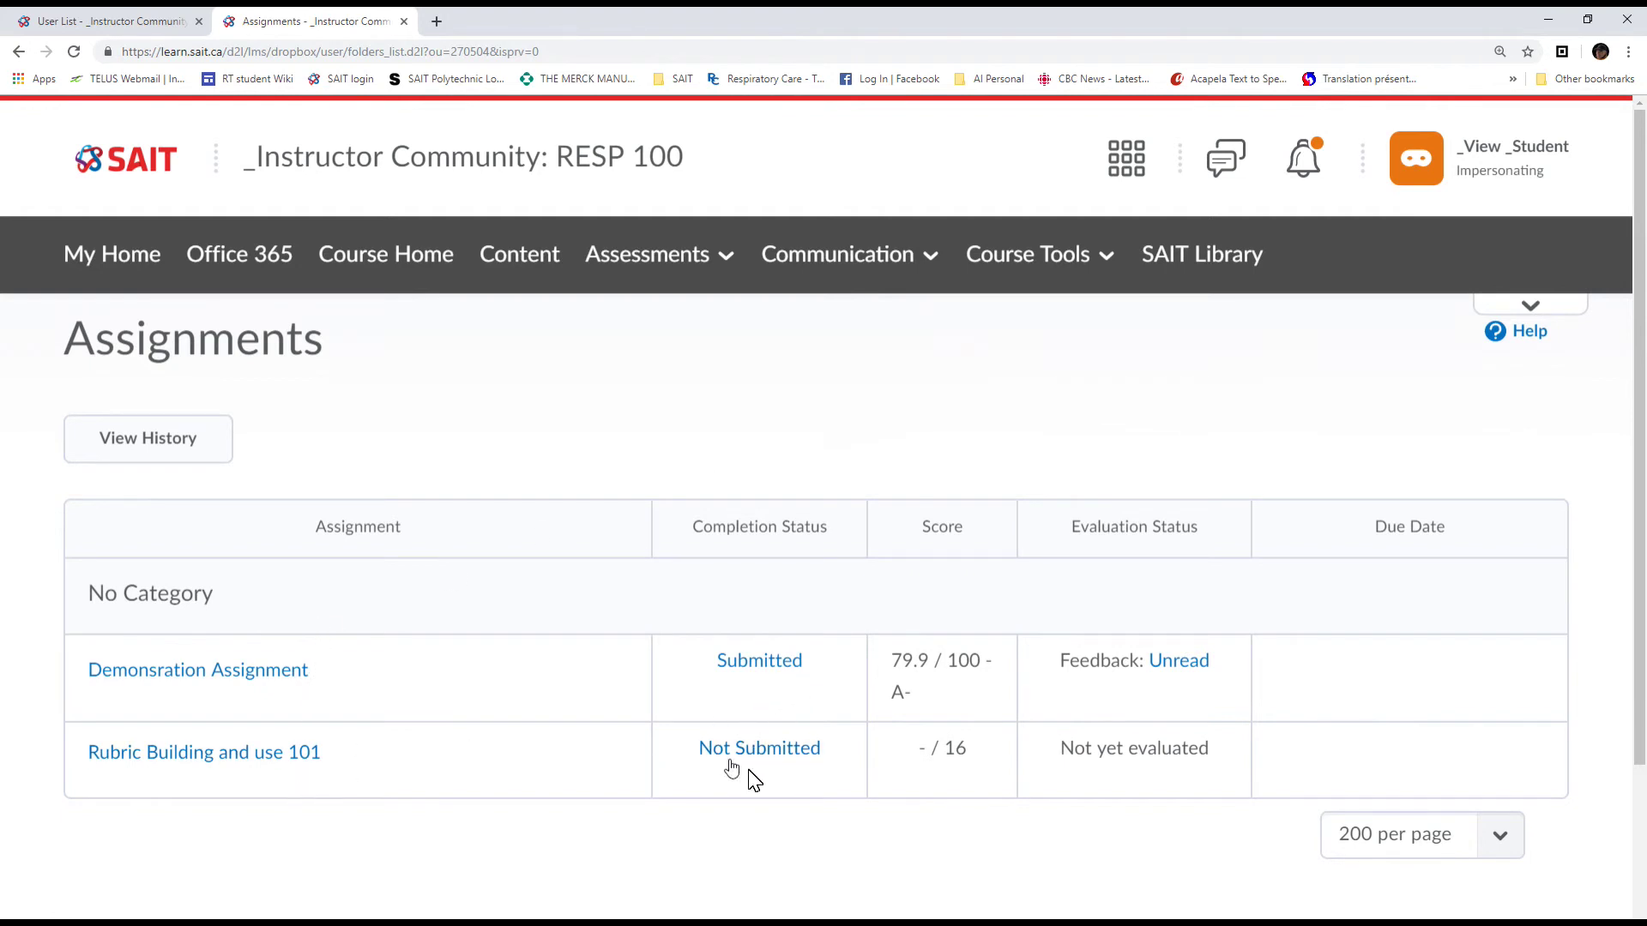
click(292, 755)
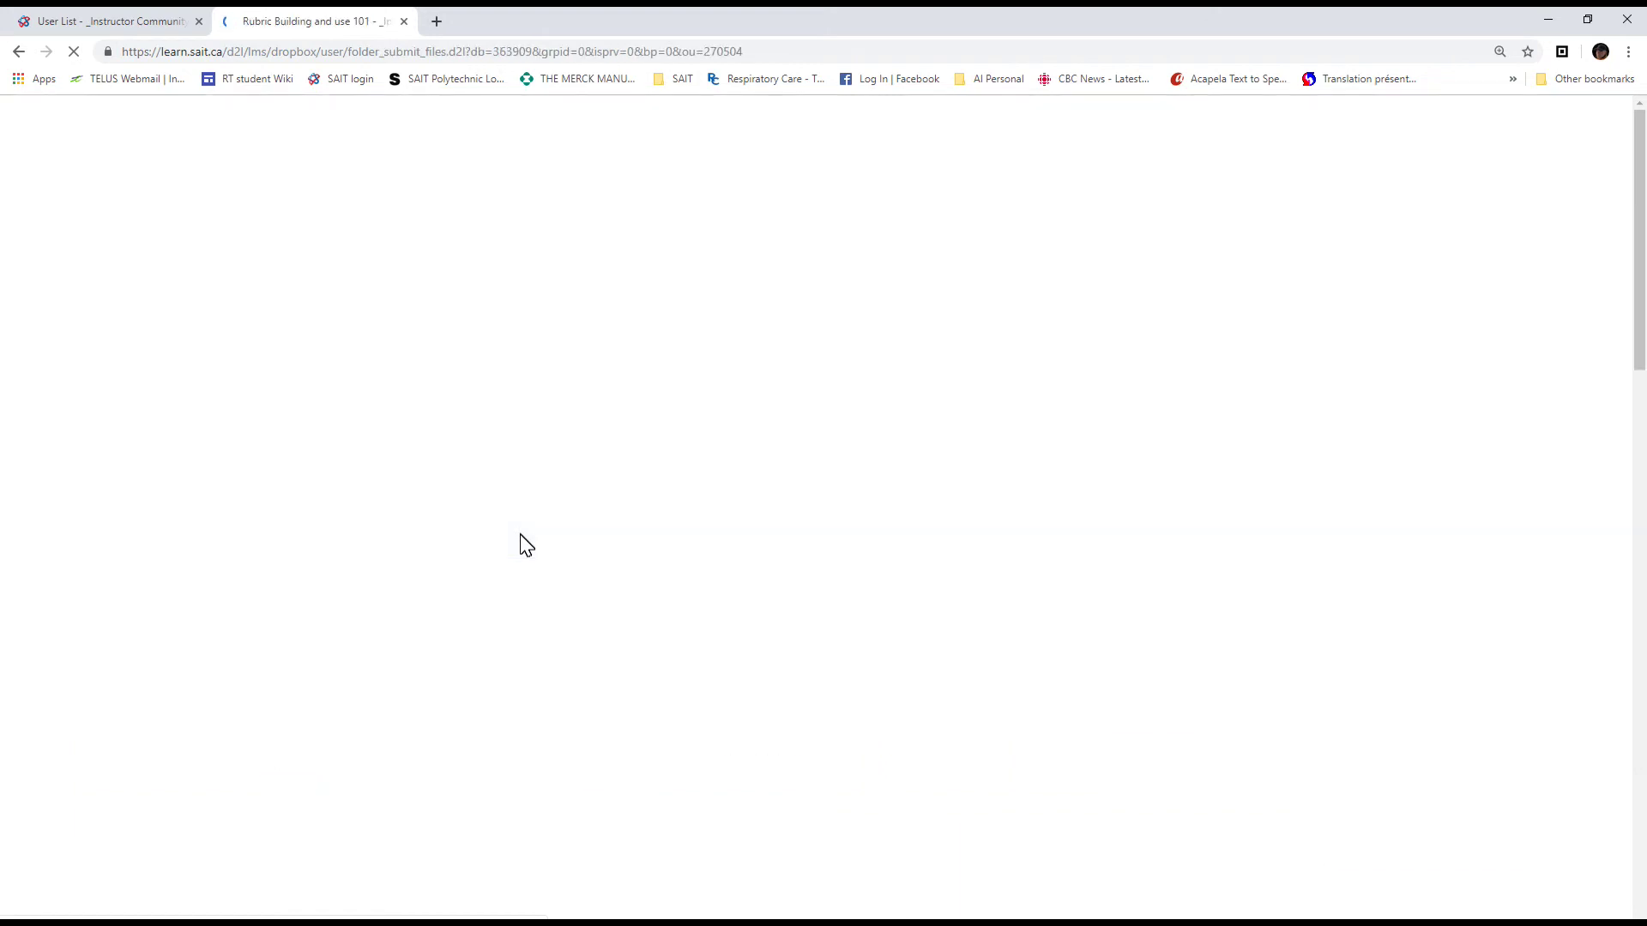
scroll(558, 542, down, 4)
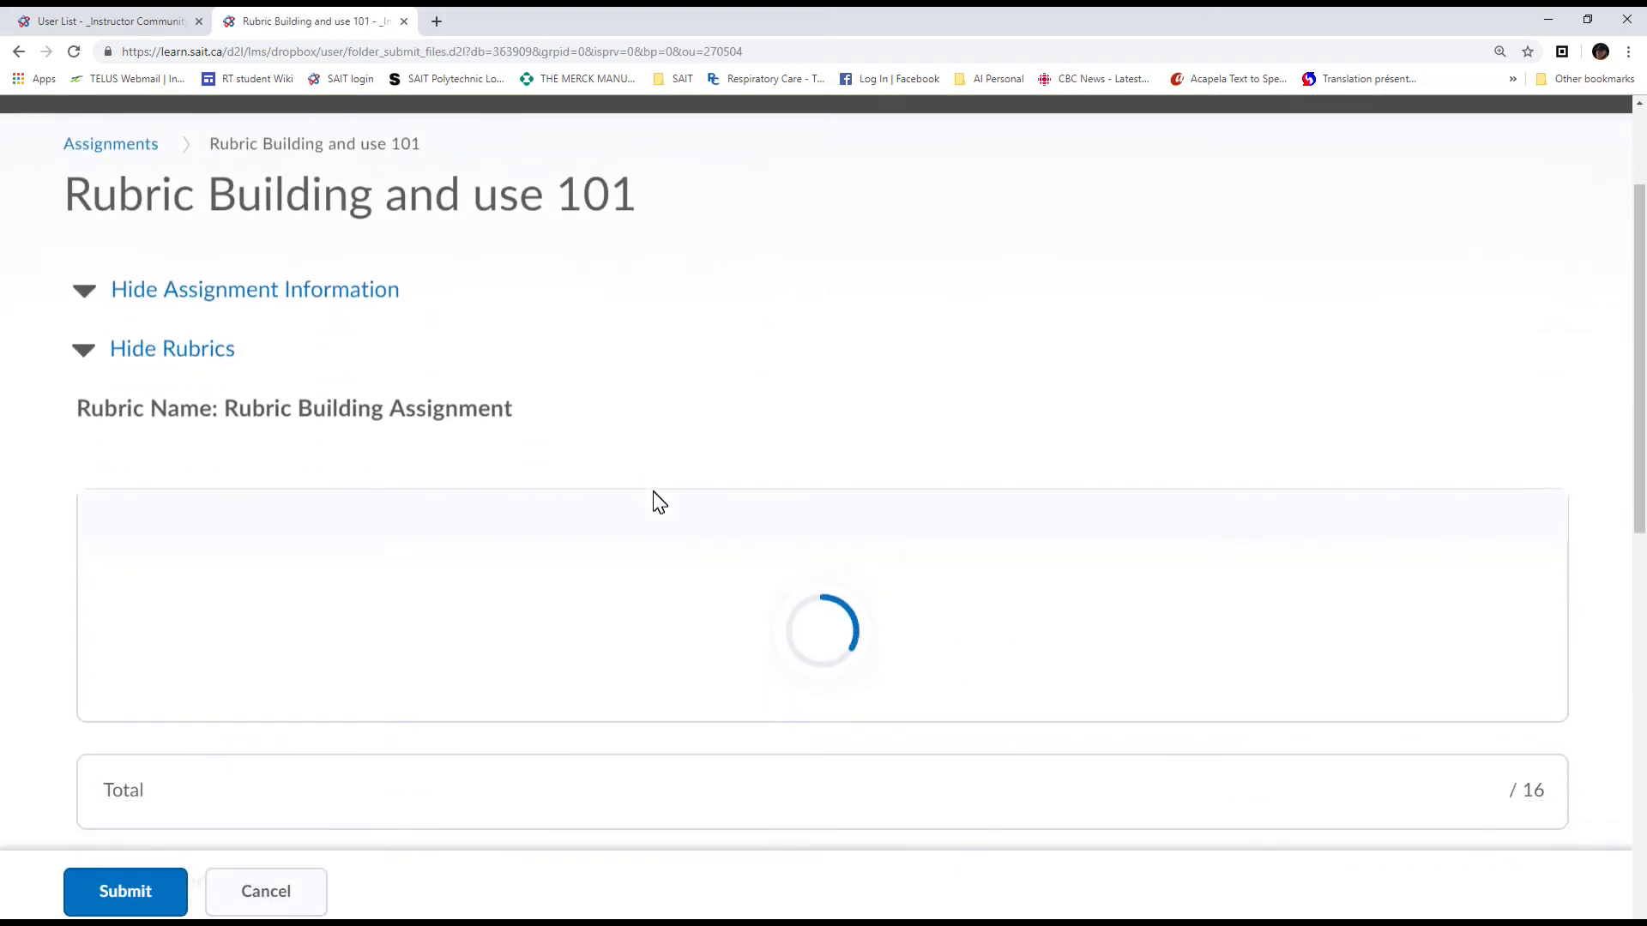
- Read through the rubric and overall score levels, then attach Assignment Submission Demonstration.docx from the computer to the submission
scroll(709, 384, up, 2)
scroll(708, 383, down, 3)
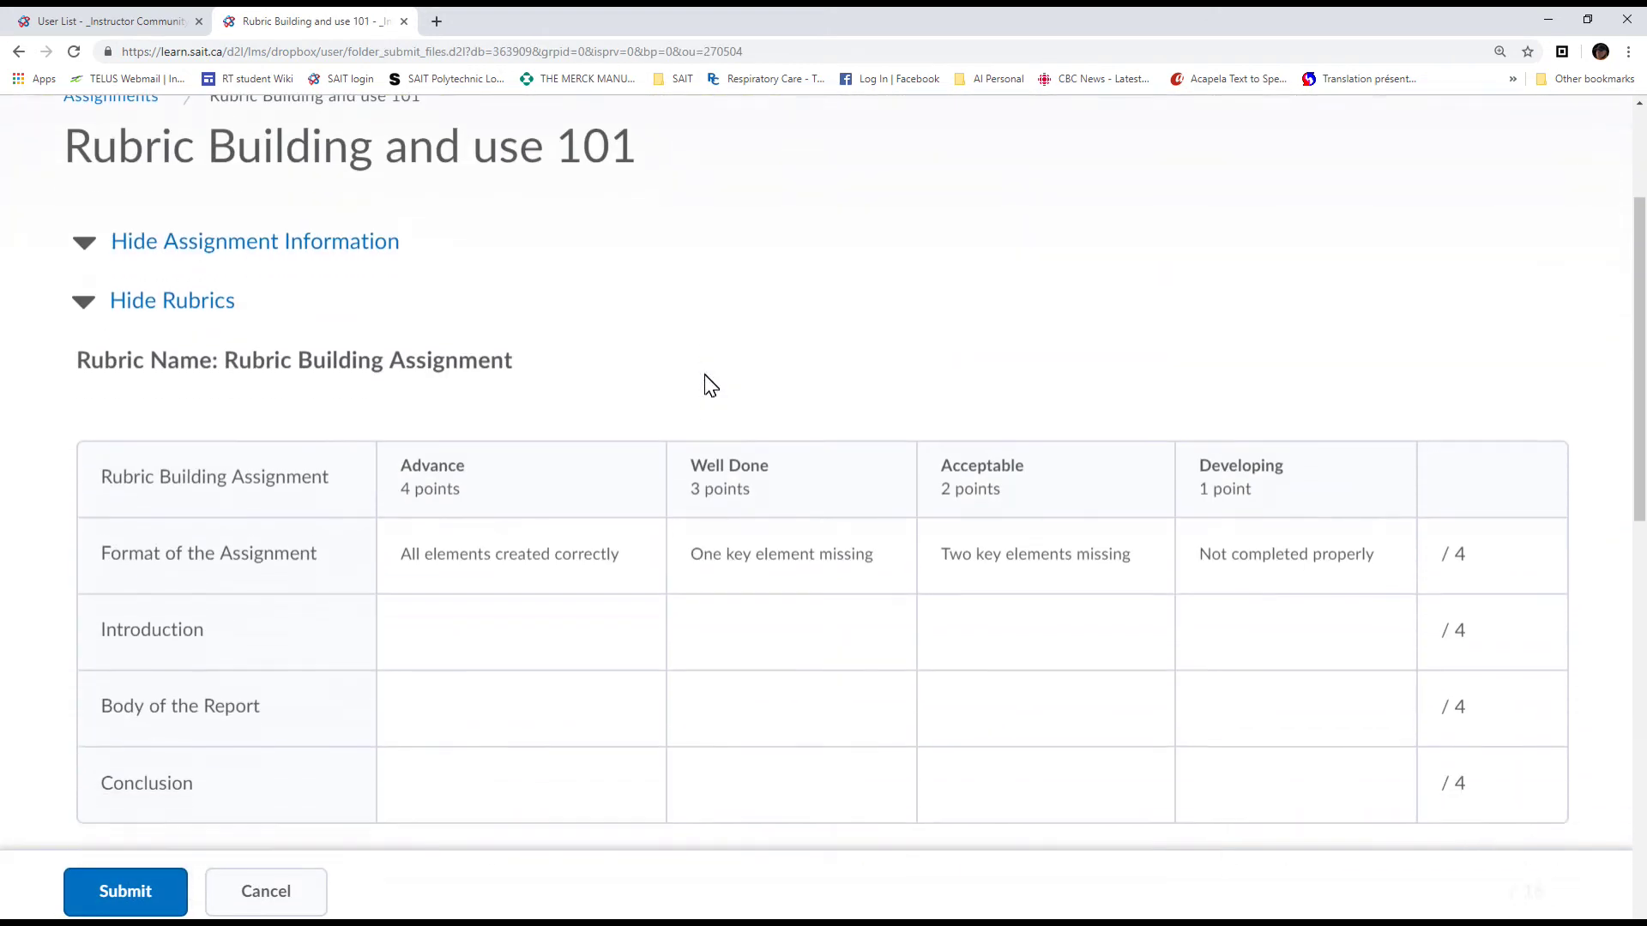
scroll(709, 387, up, 1)
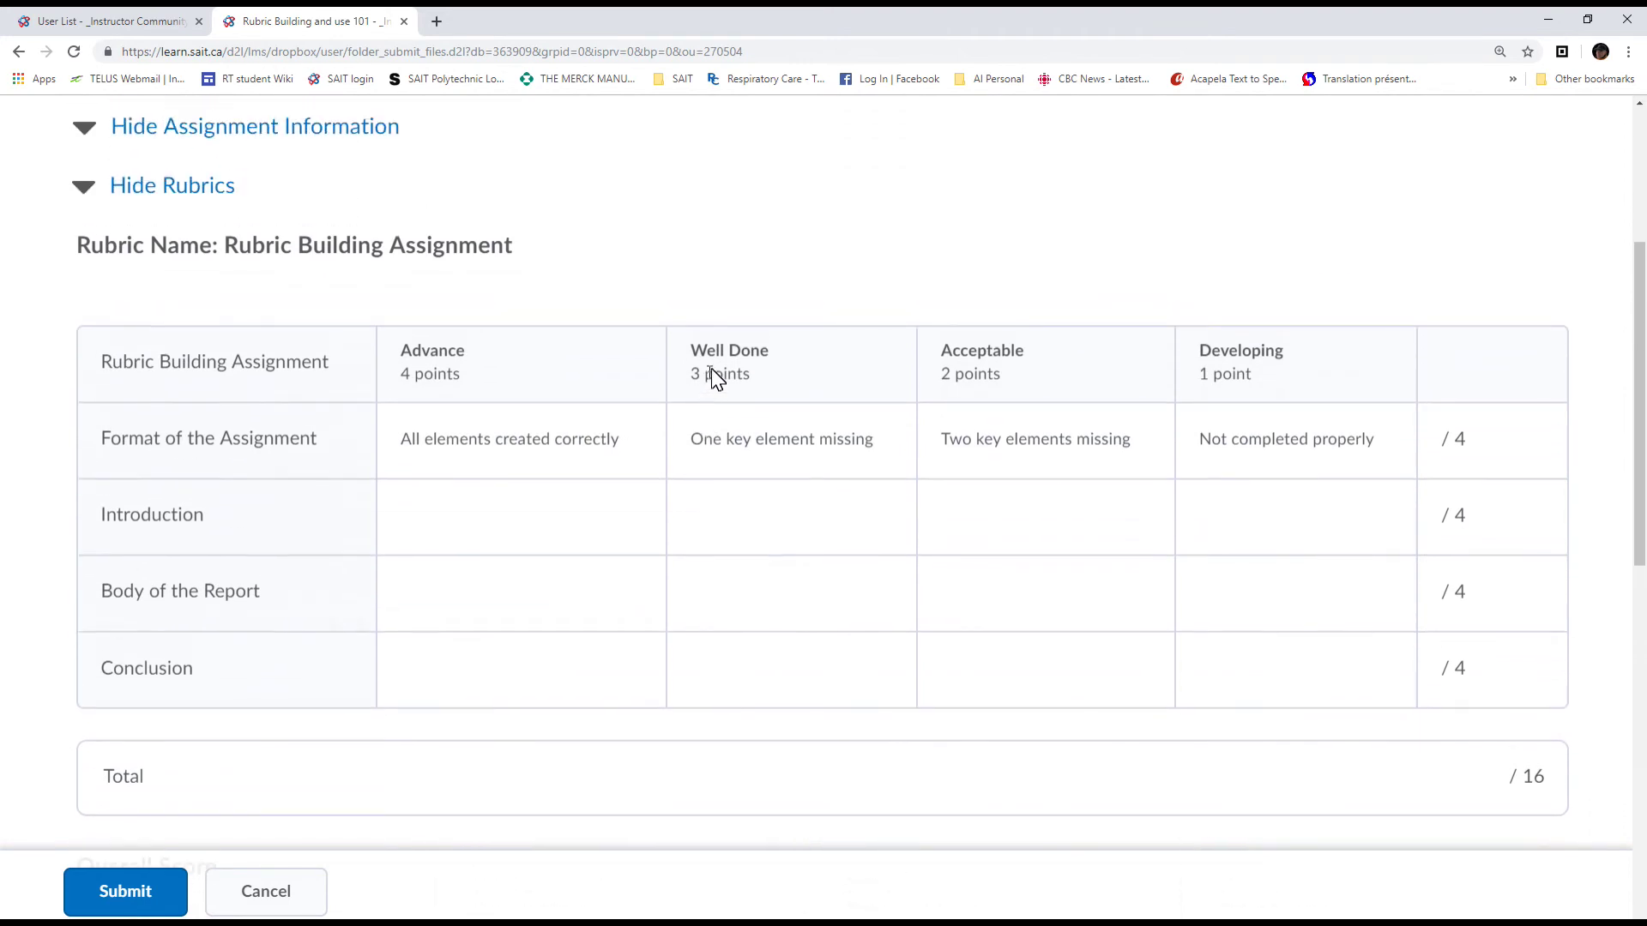
scroll(620, 401, down, 3)
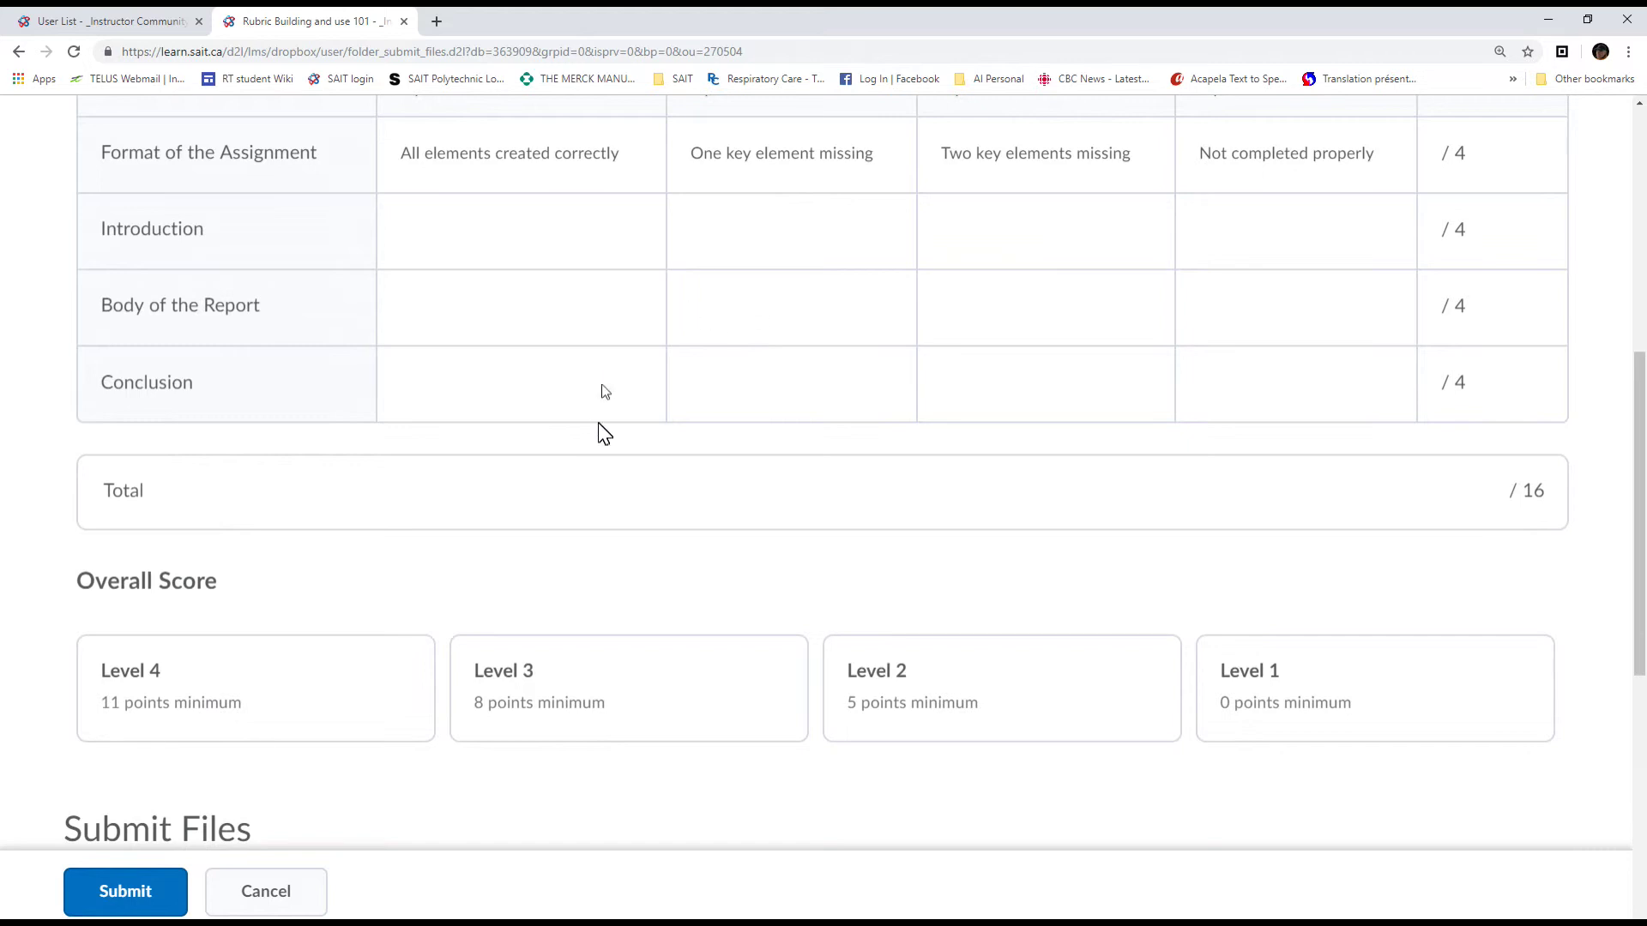
scroll(625, 459, down, 6)
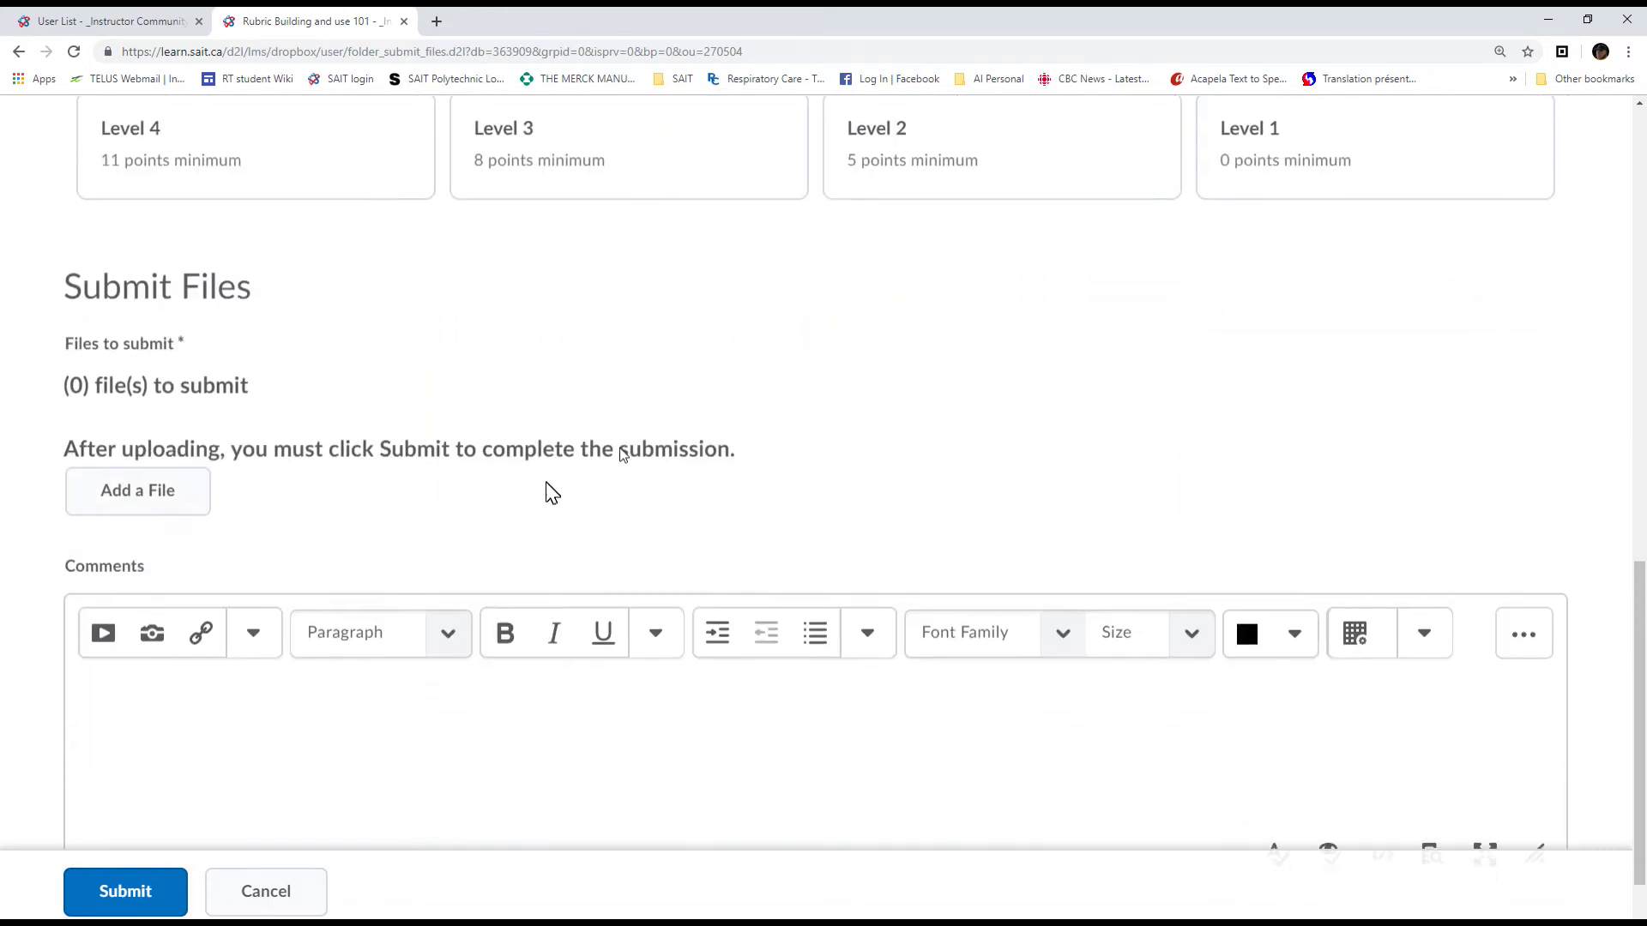
click(111, 466)
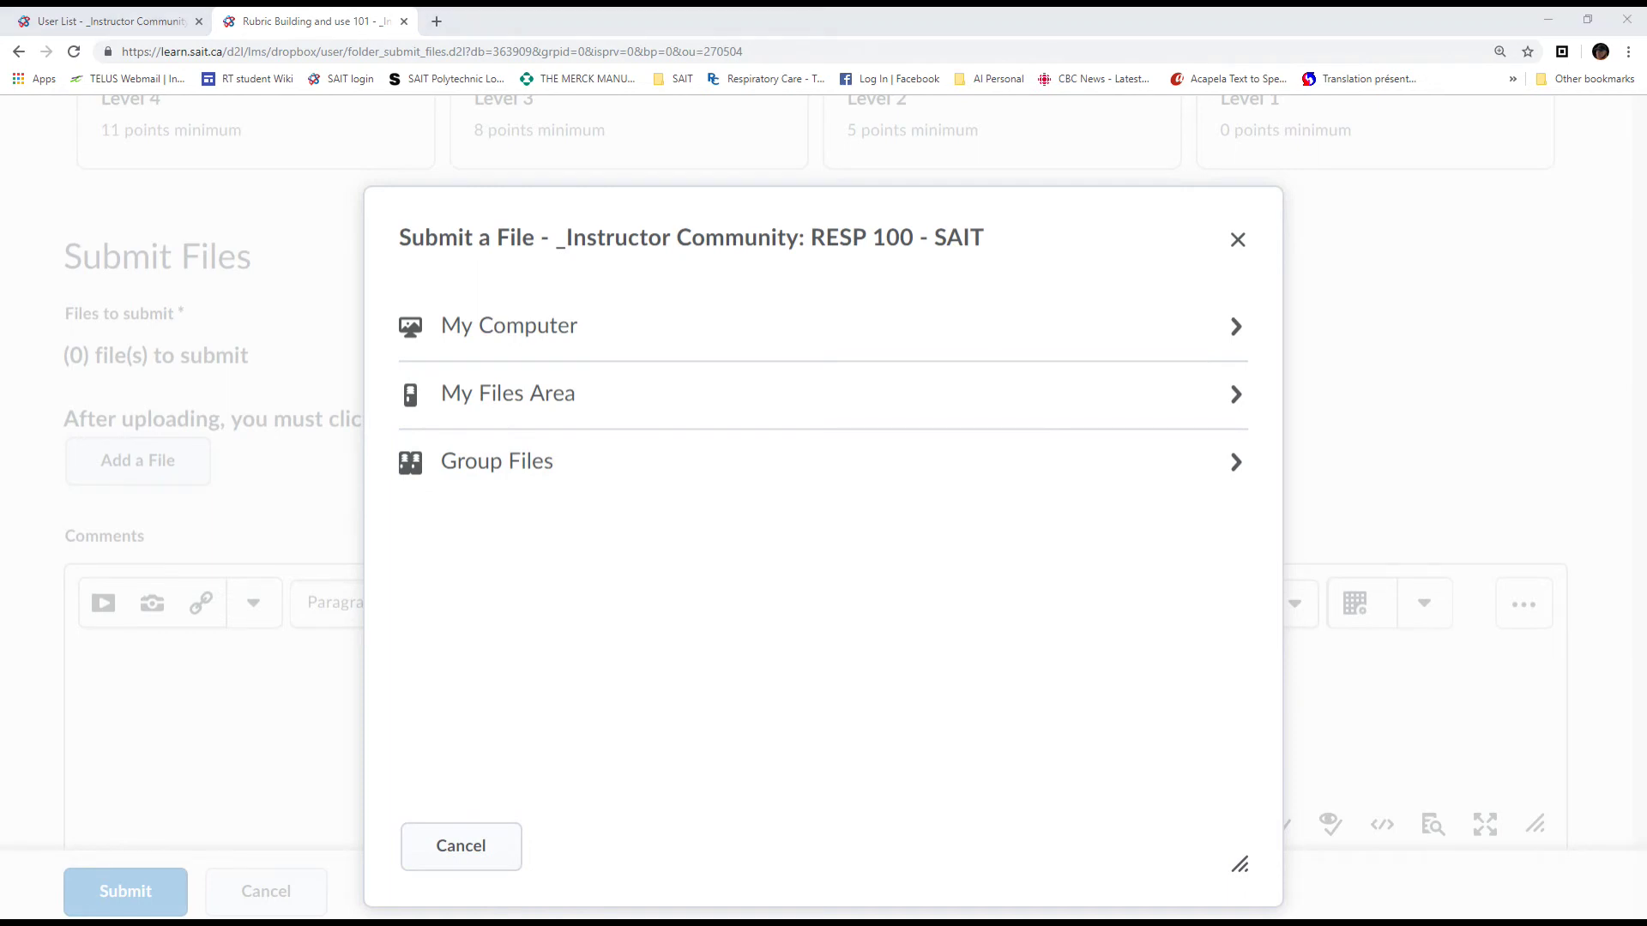
drag(0, 446, 0, 621)
click(519, 326)
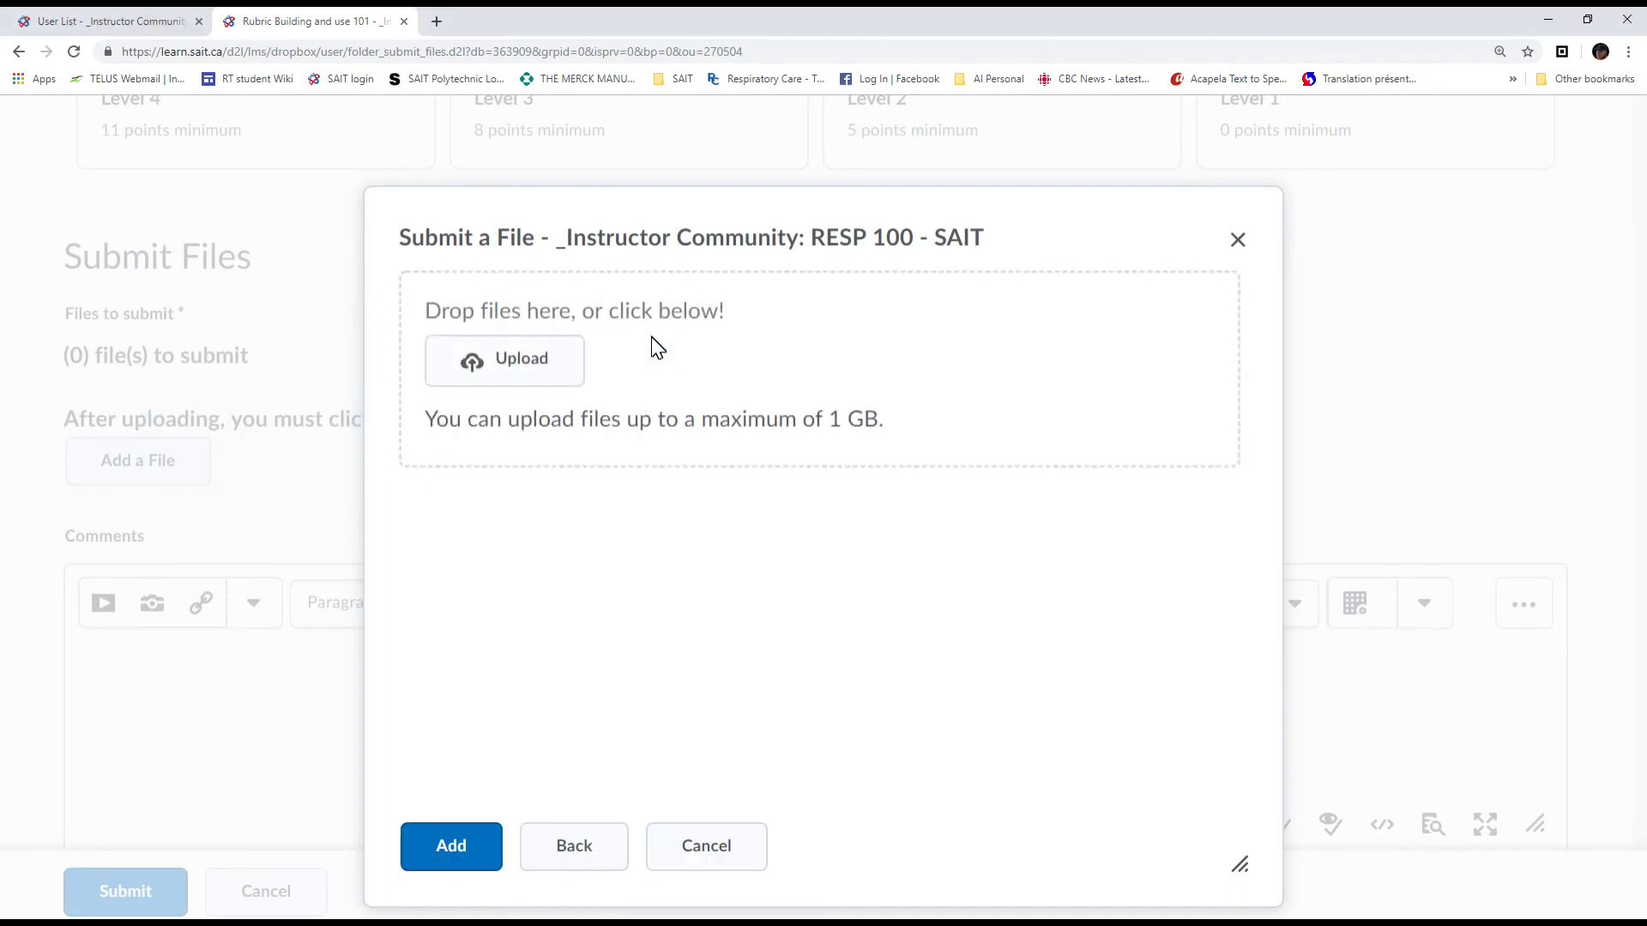
drag(0, 495, 636, 363)
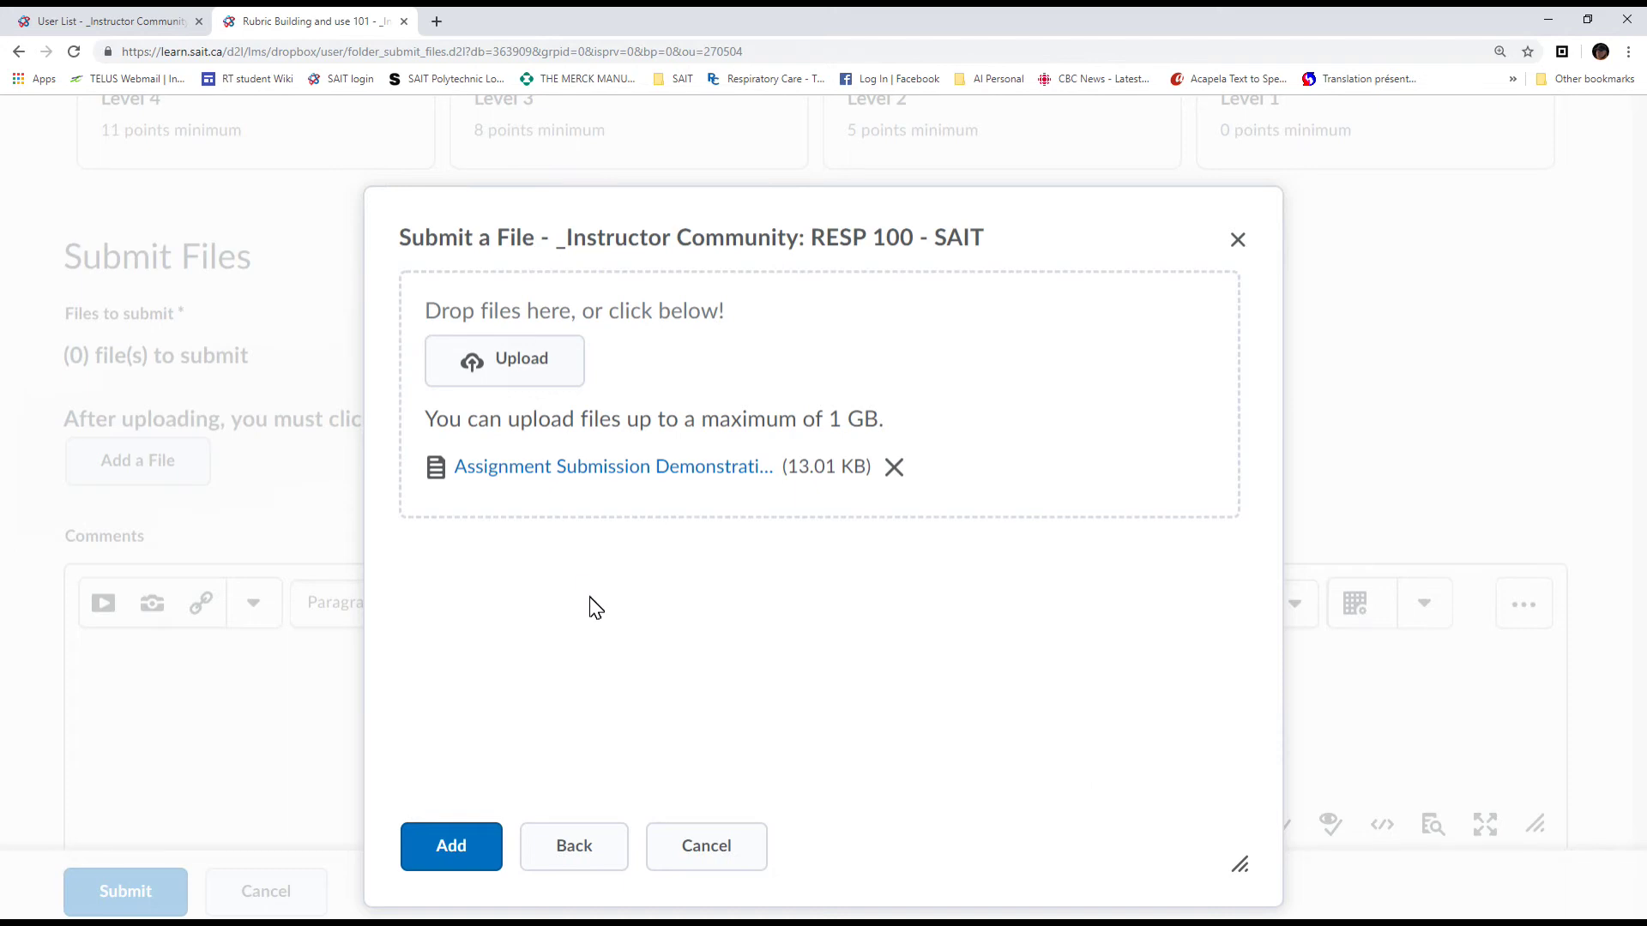
click(444, 862)
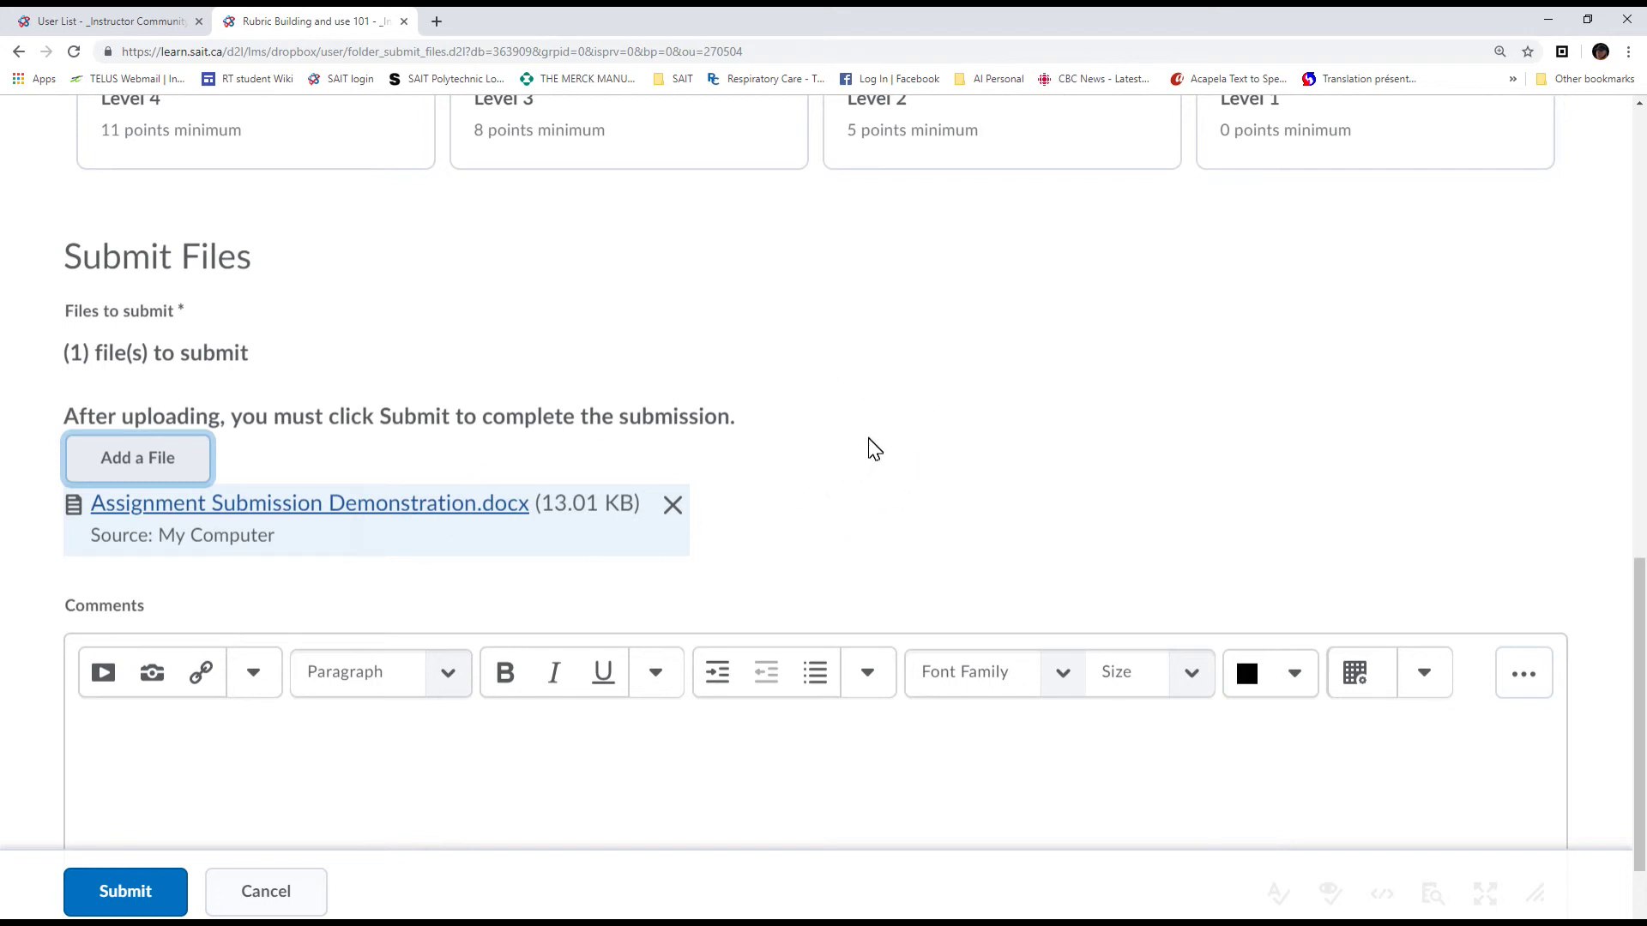
- Submit the attached file and review the submission confirmation details
click(148, 897)
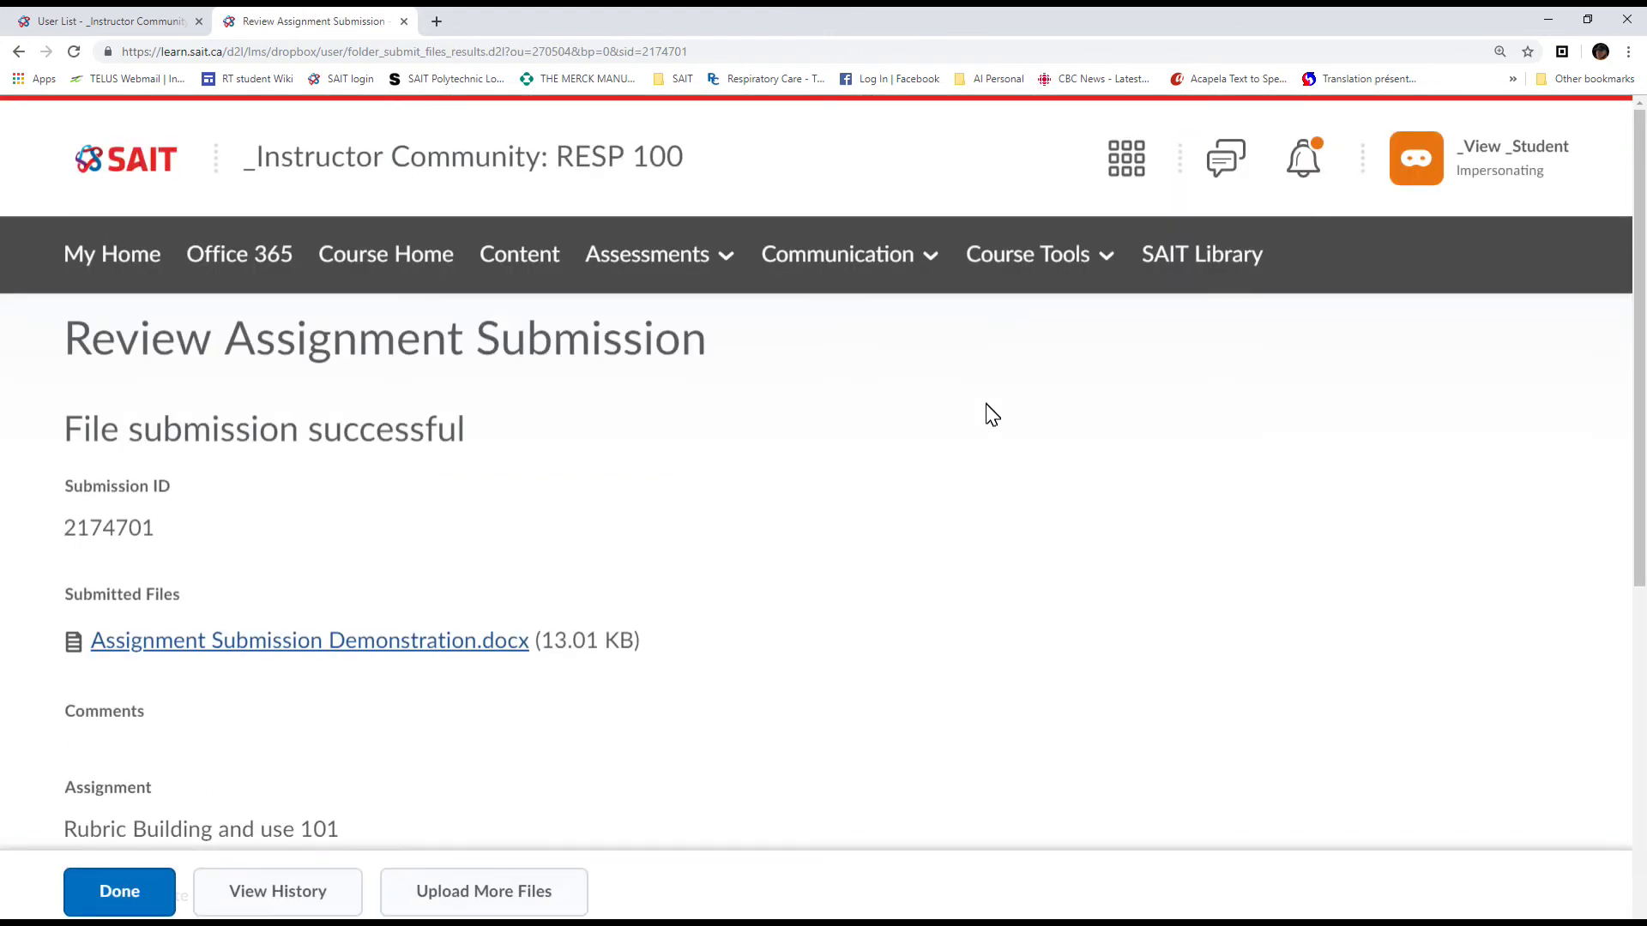
scroll(992, 416, down, 2)
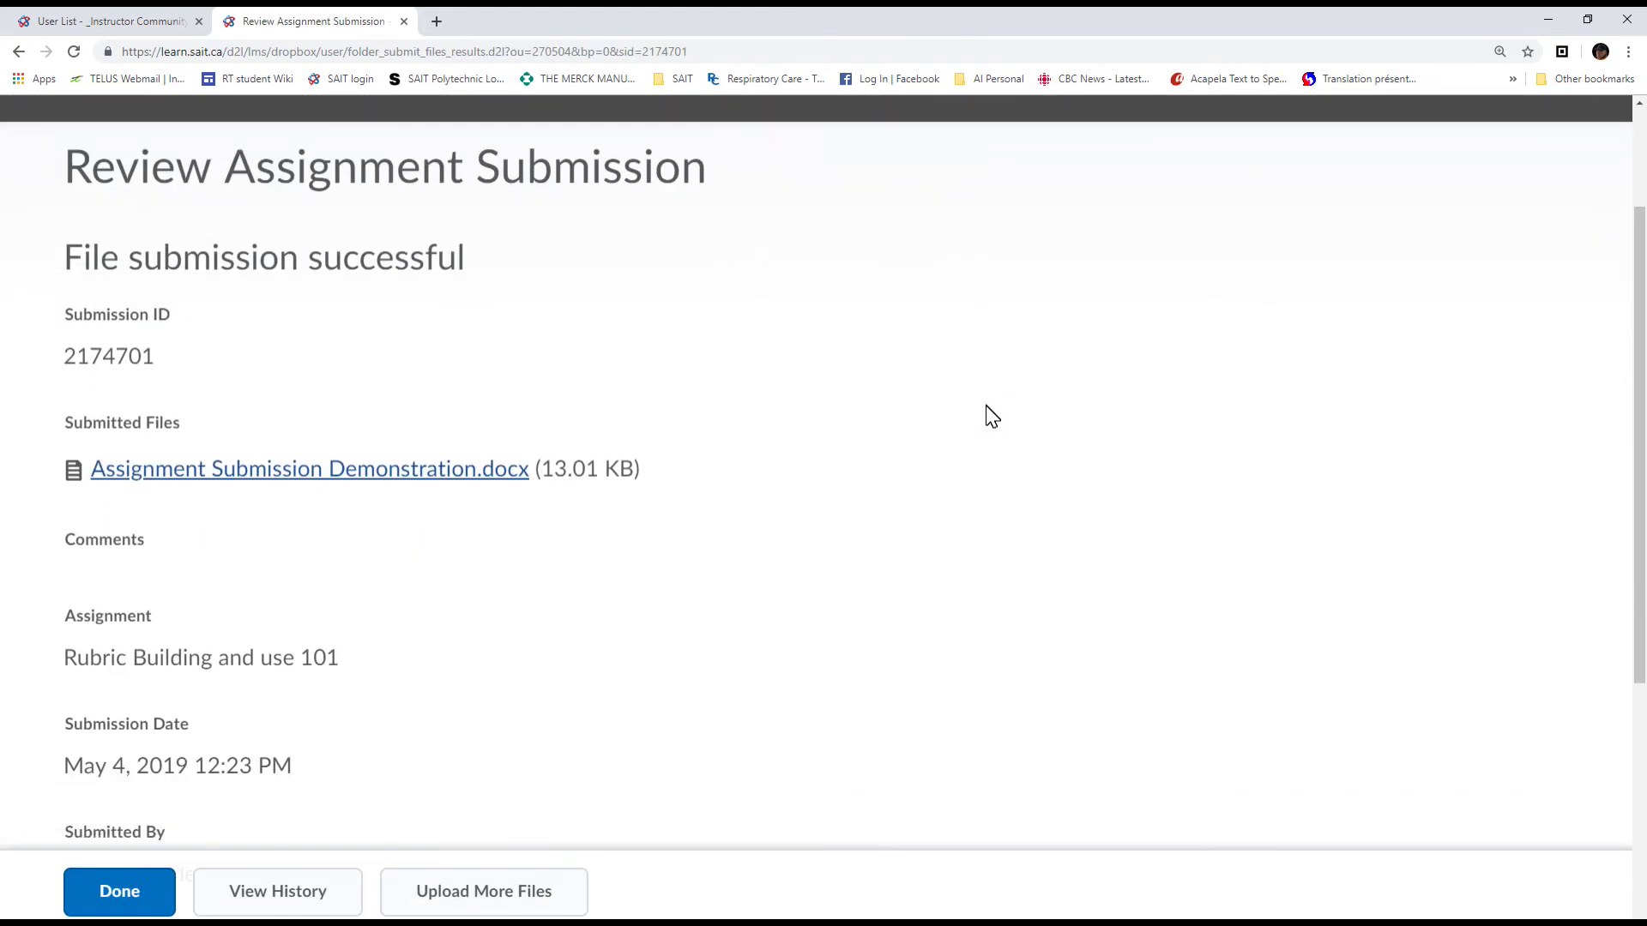
scroll(987, 414, up, 2)
scroll(987, 414, down, 2)
scroll(772, 294, up, 2)
- Return to the student's assignments list and check the completion and evaluation status of Rubric Building and use 101
click(697, 264)
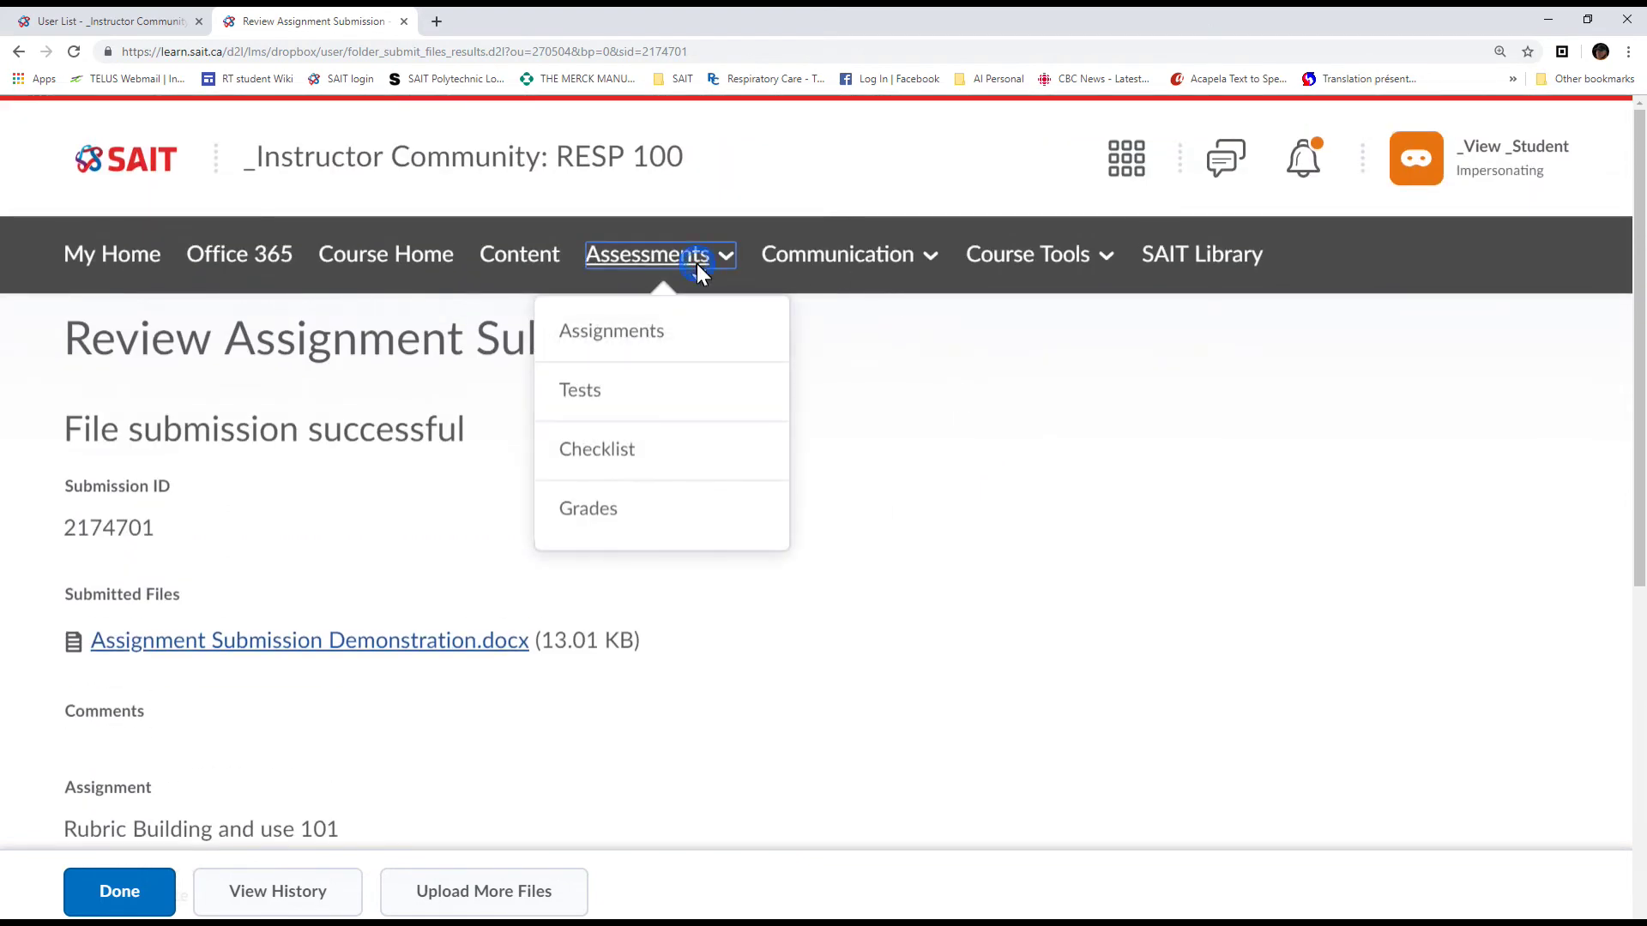
click(625, 326)
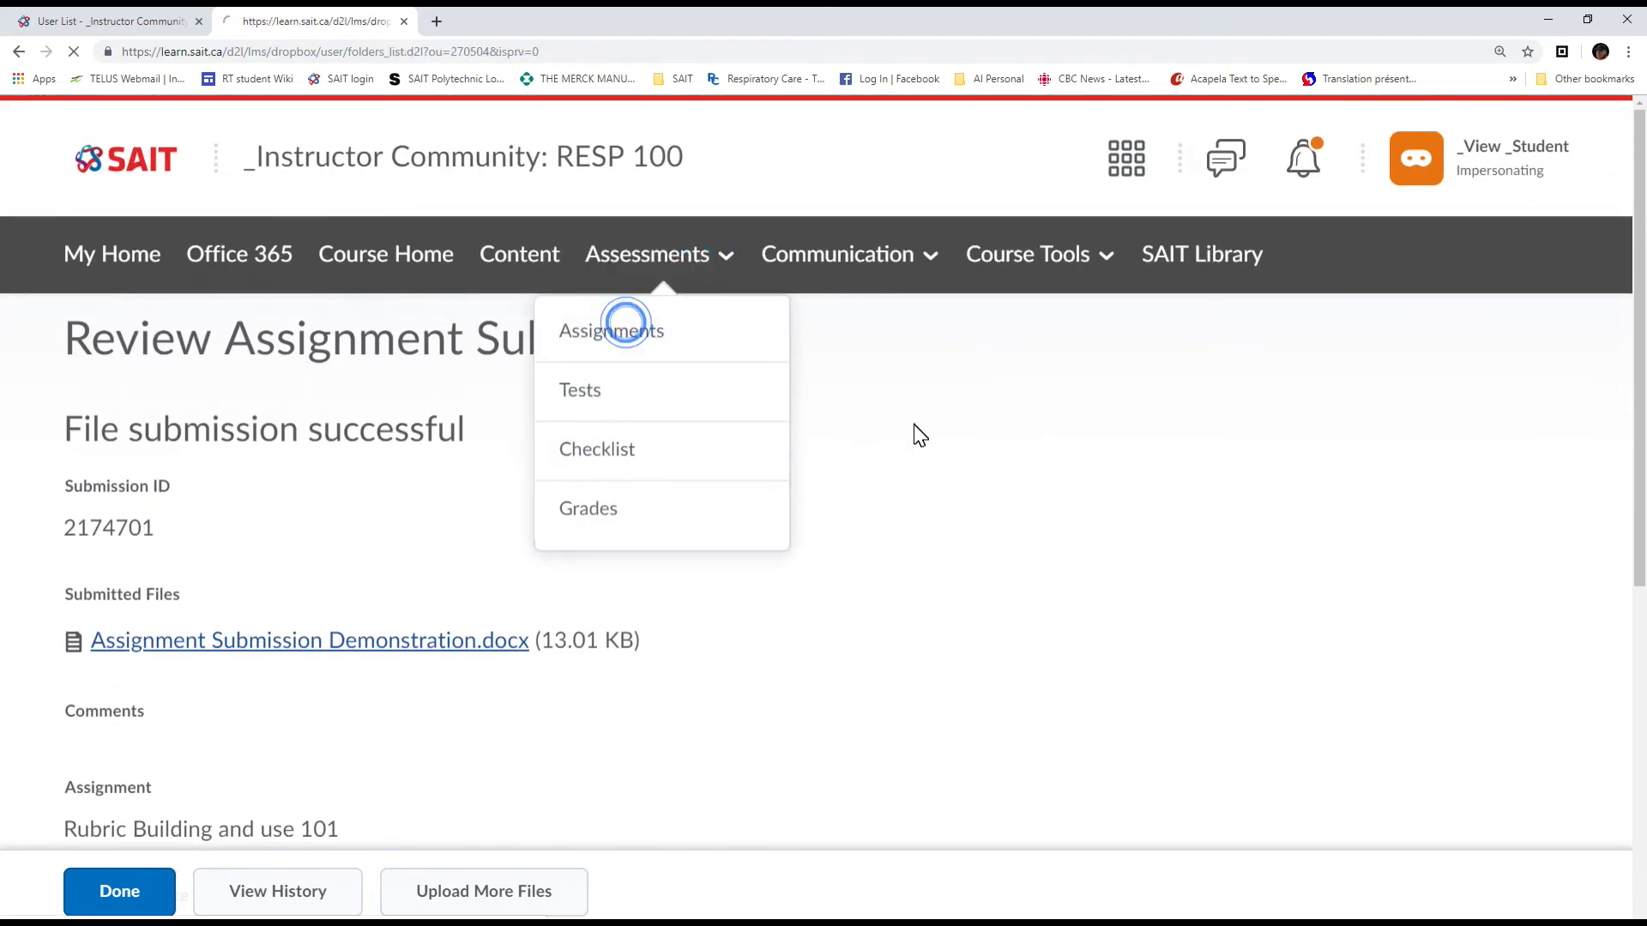
scroll(915, 434, down, 2)
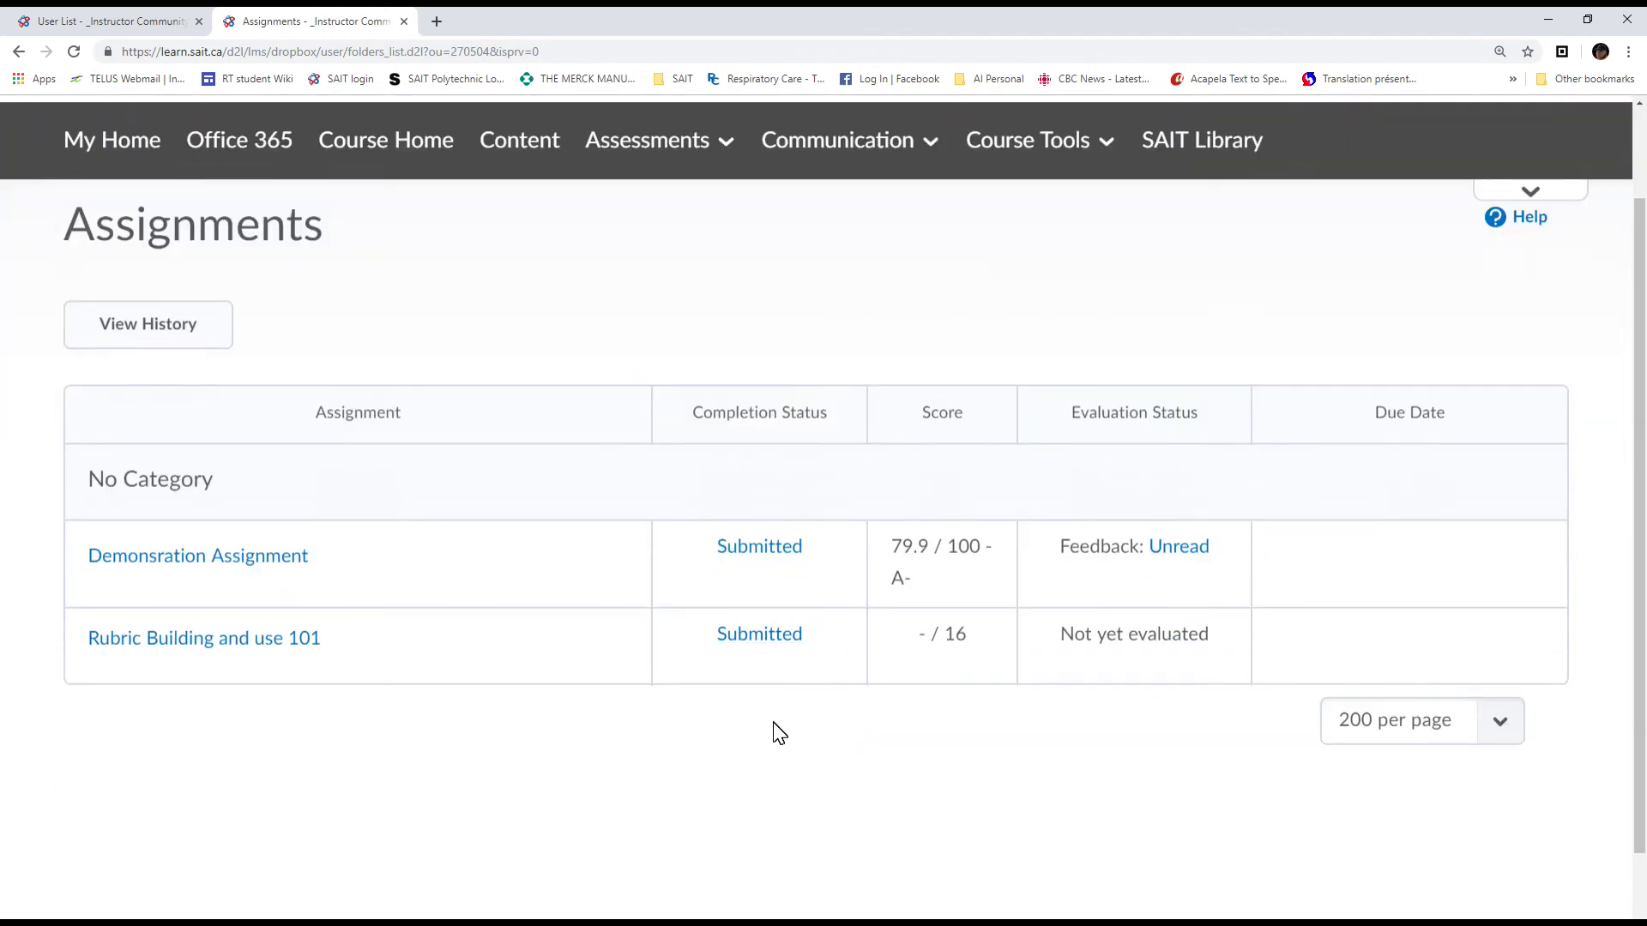
scroll(779, 734, up, 1)
scroll(931, 369, up, 1)
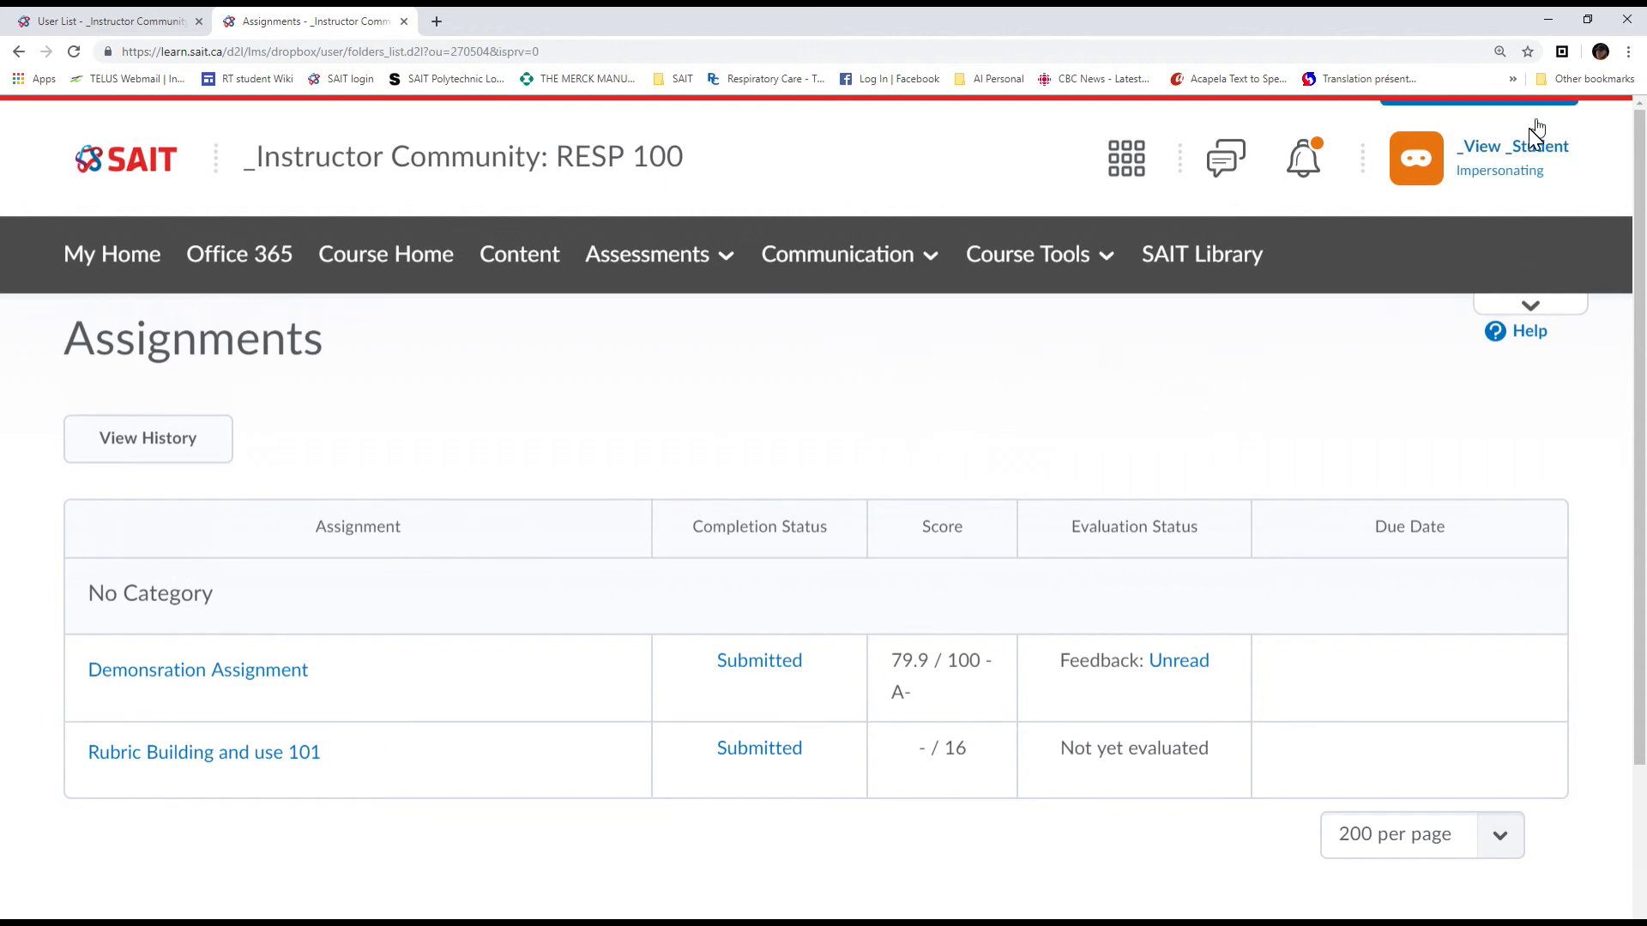
- Stop impersonating the student and check the course homepage's updates for new assignment submissions
click(1515, 147)
click(1579, 256)
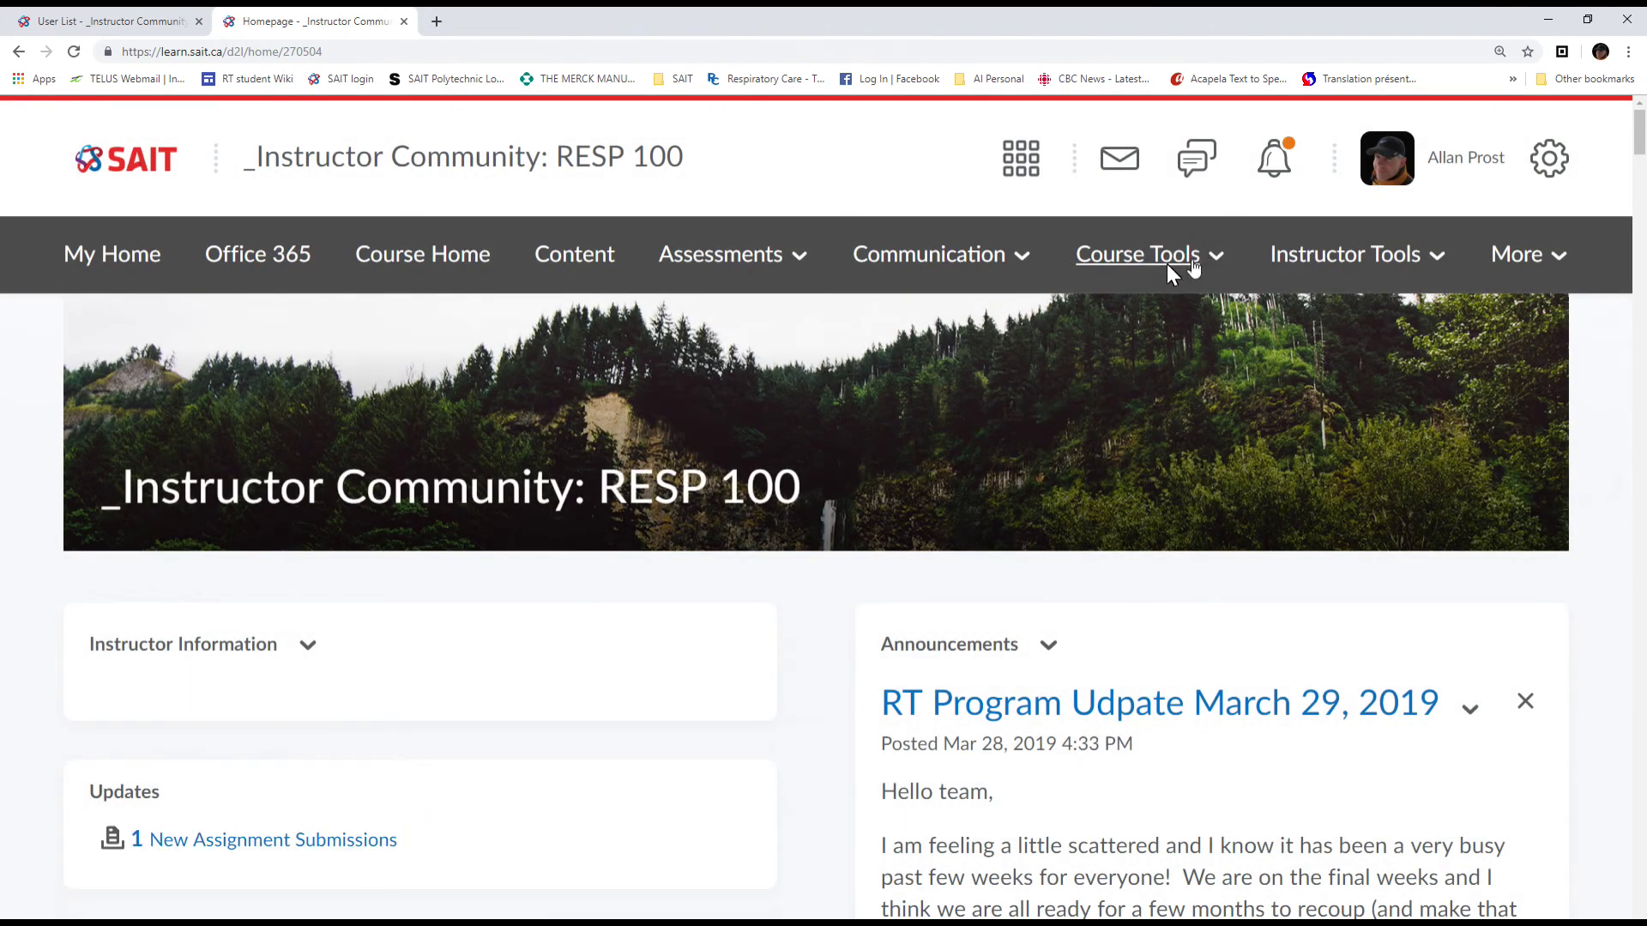
scroll(686, 506, down, 1)
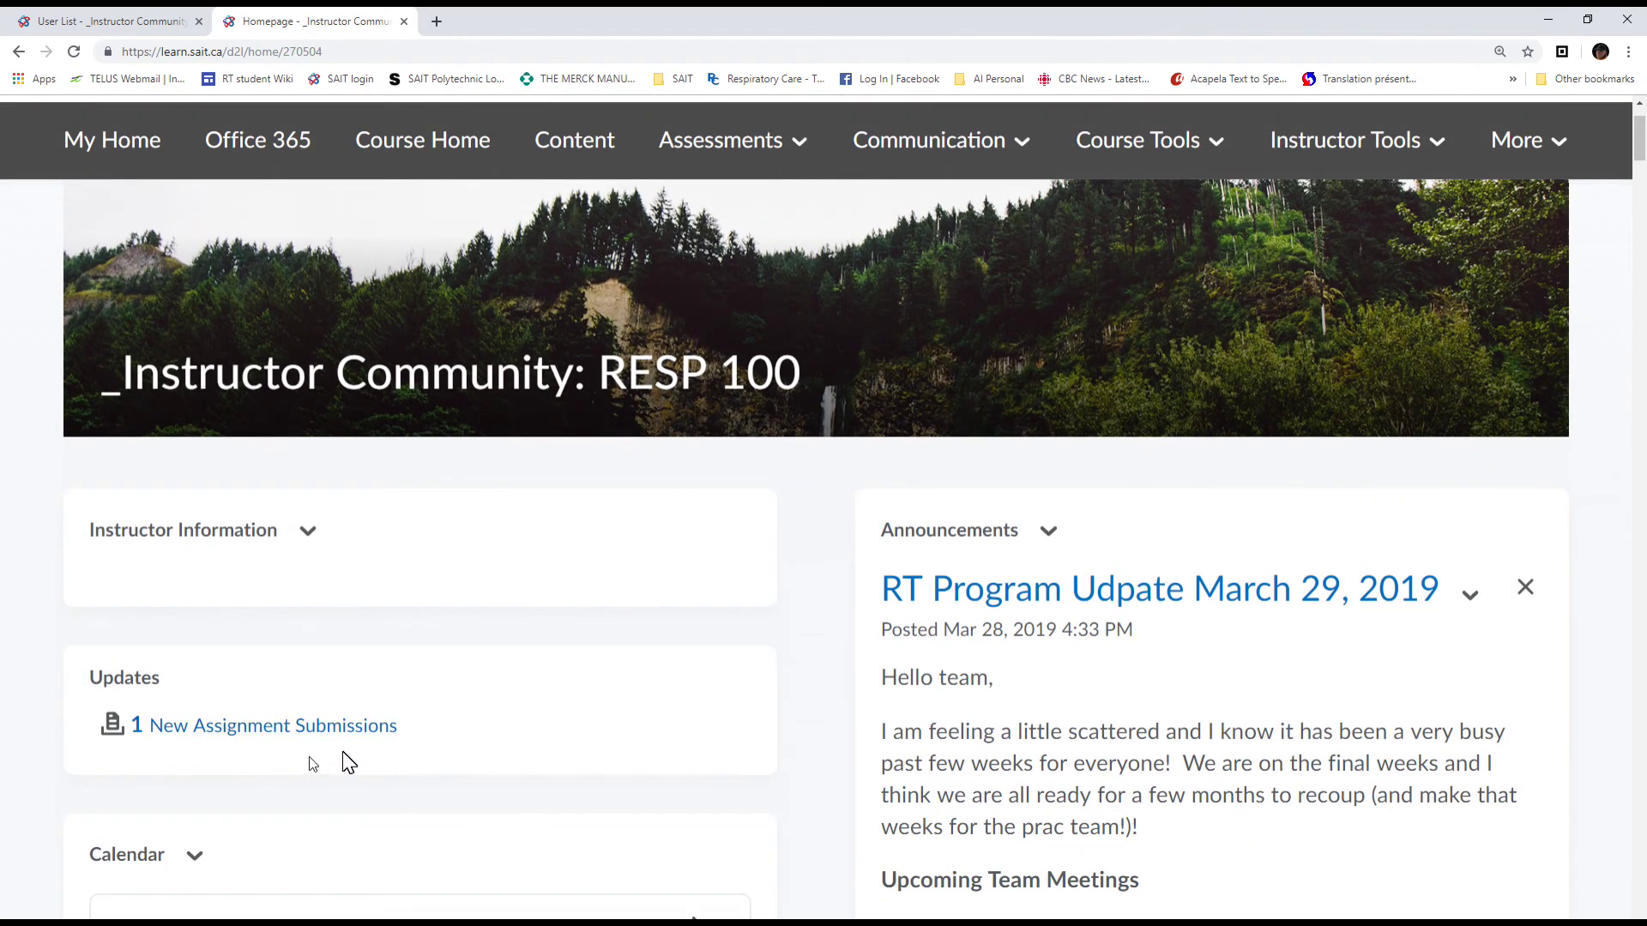
scroll(570, 691, up, 1)
scroll(570, 687, down, 1)
scroll(610, 662, up, 1)
- Open the Rubric Building and use 101 submissions as instructor and display the student's Assignment Submission Demonstration.docx for evaluation
click(731, 254)
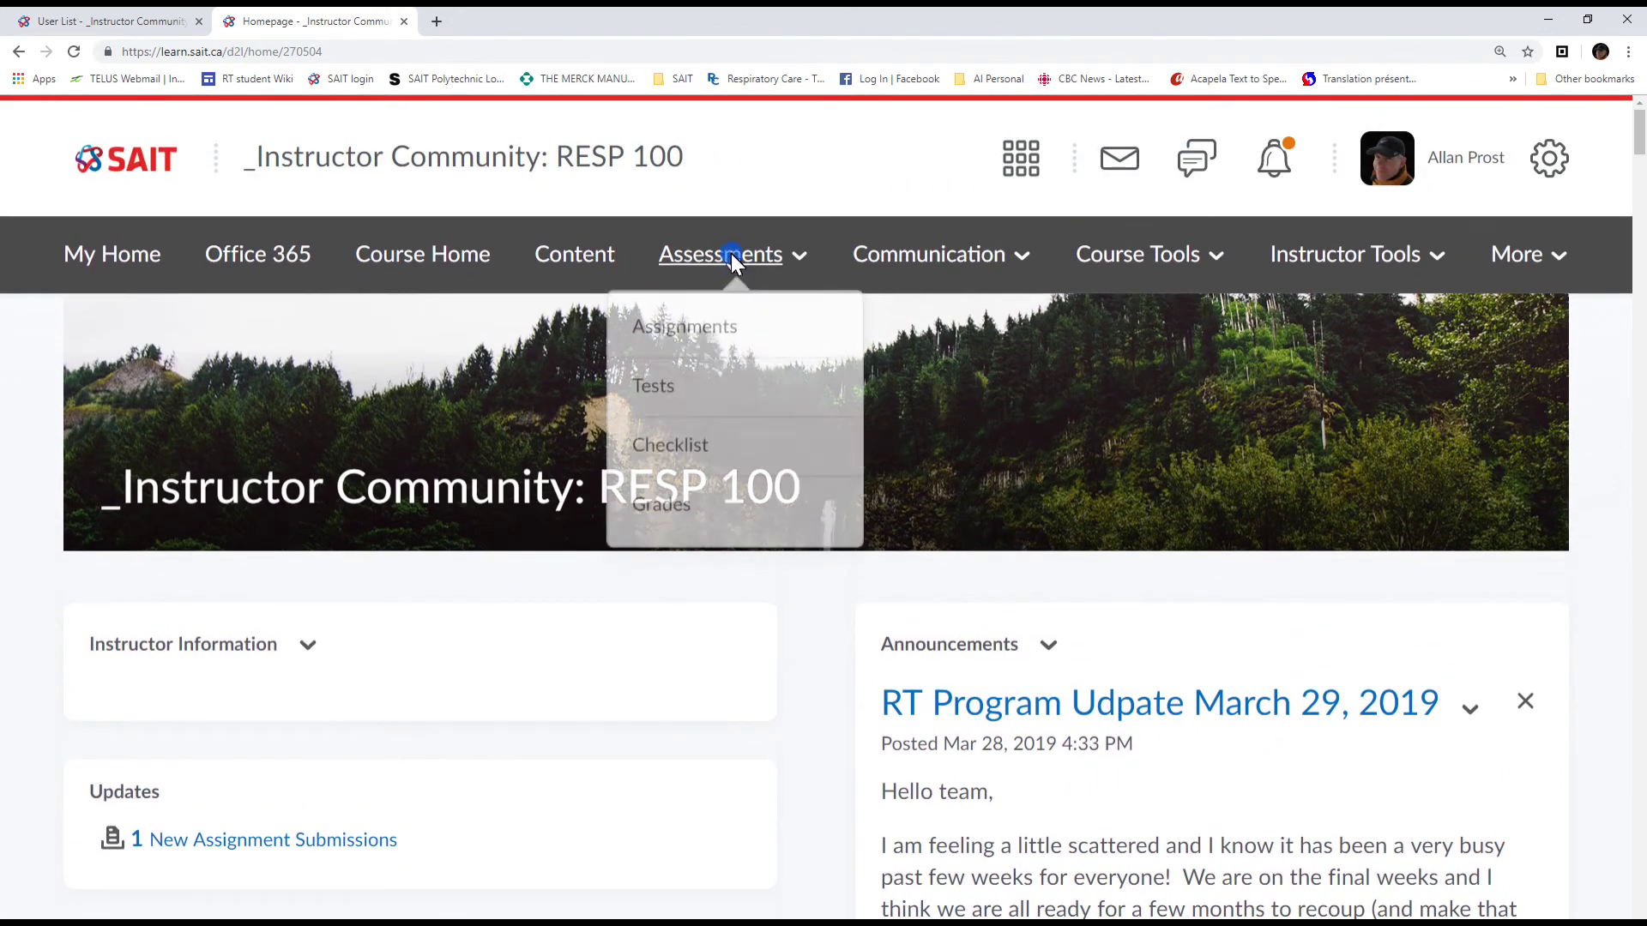
click(702, 337)
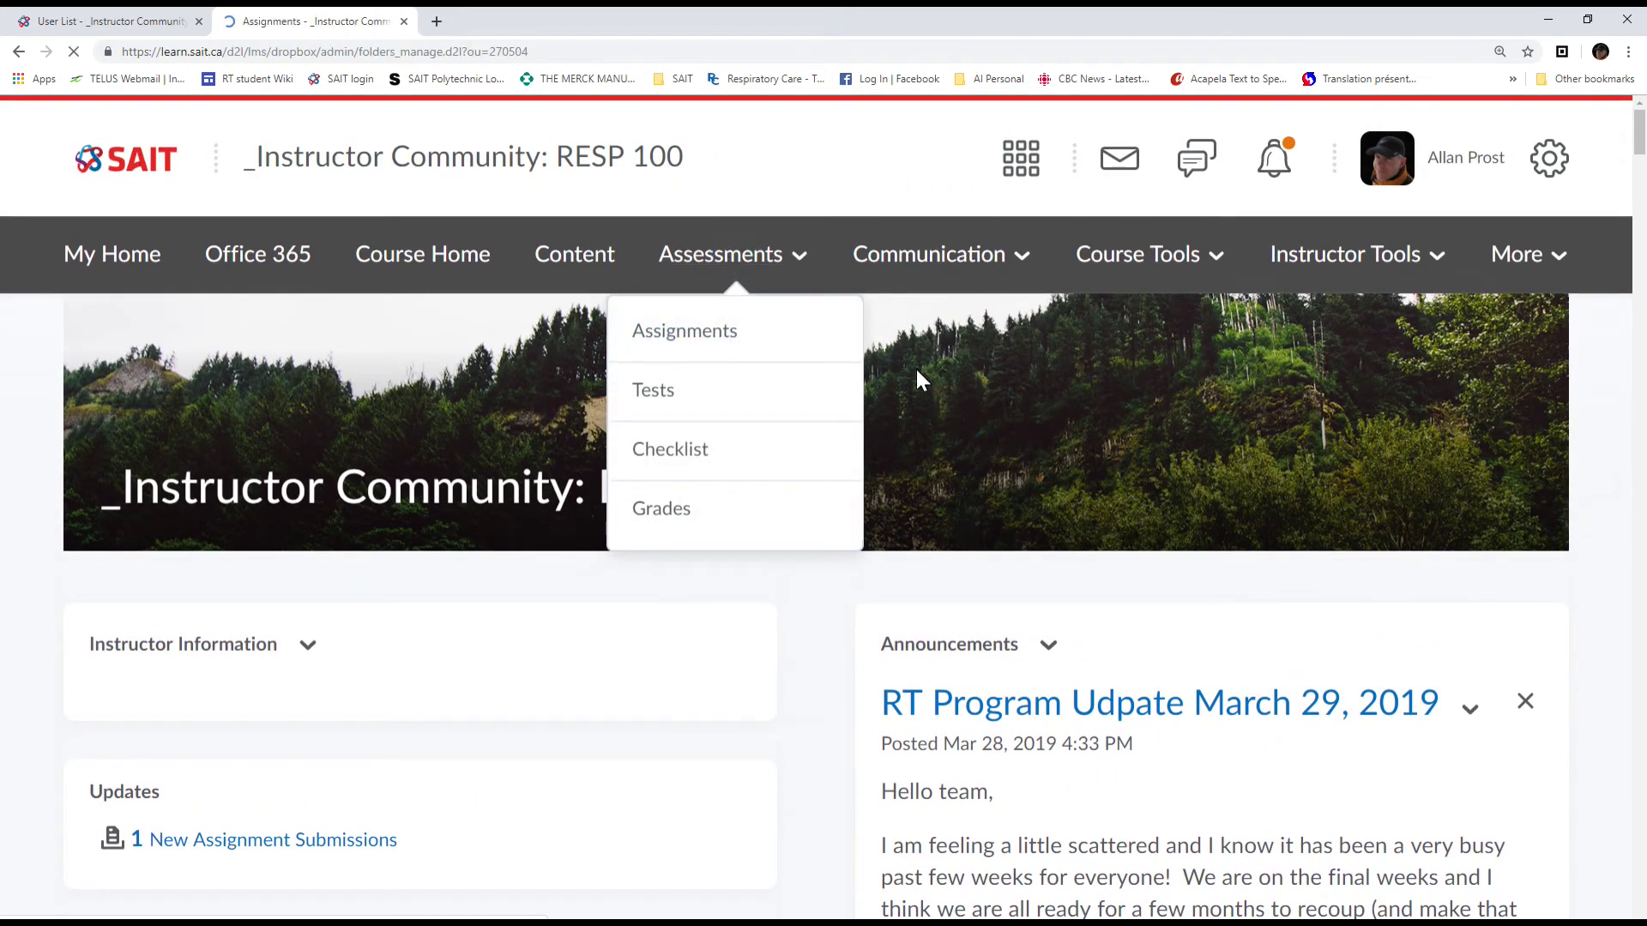
scroll(626, 448, down, 2)
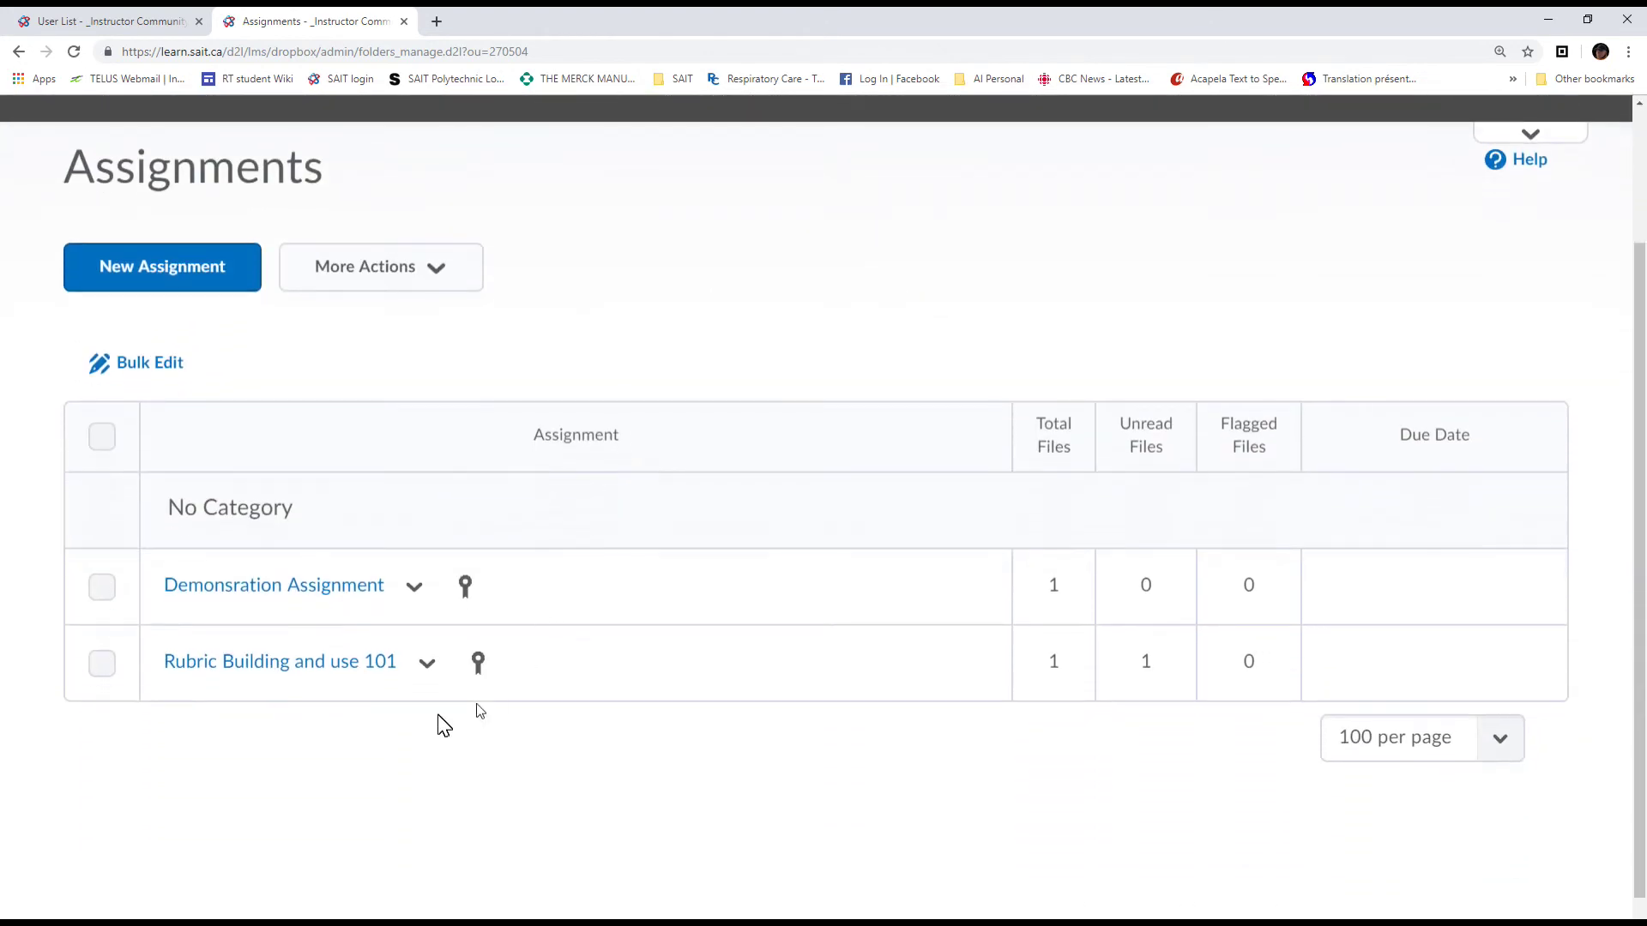
click(388, 663)
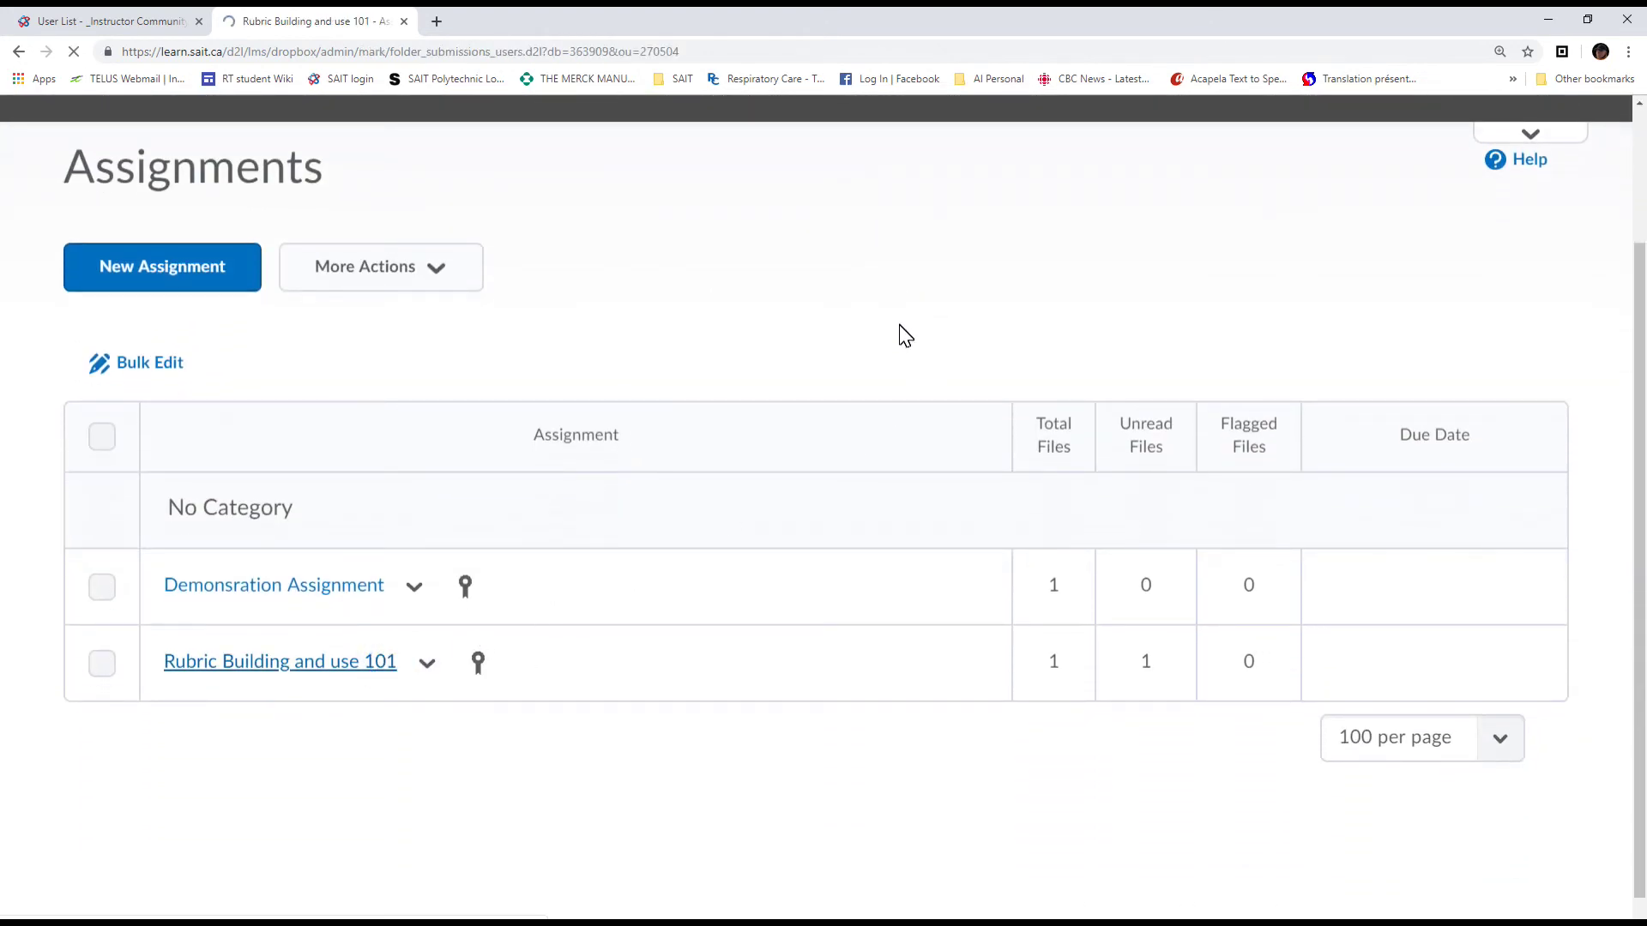
scroll(371, 455, down, 3)
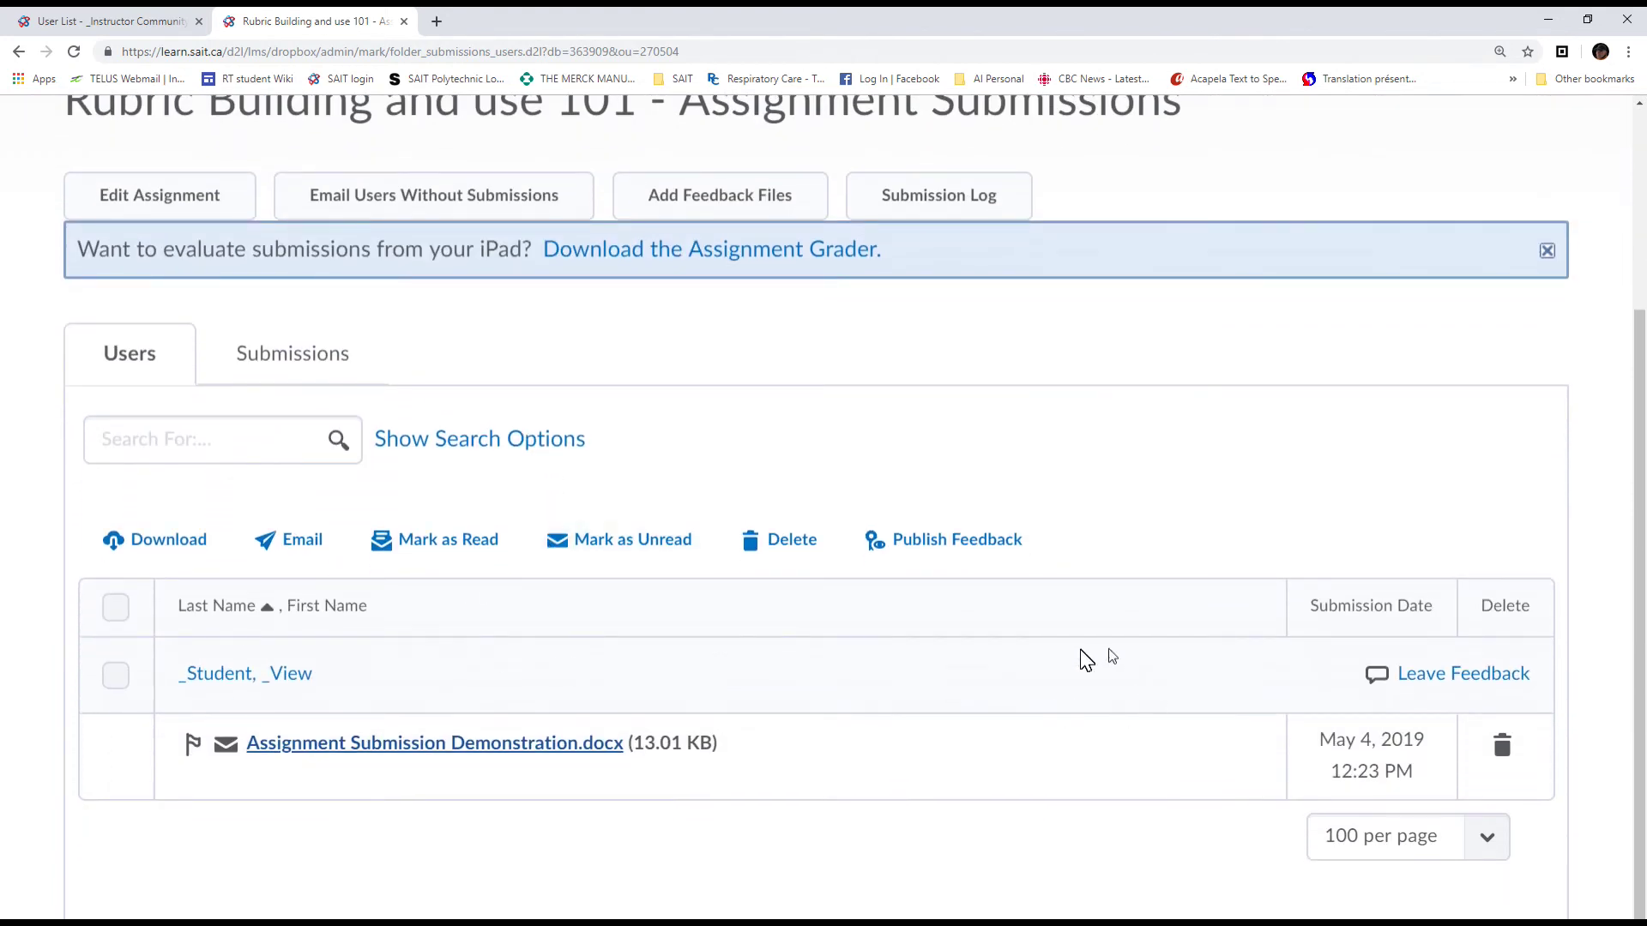
click(278, 676)
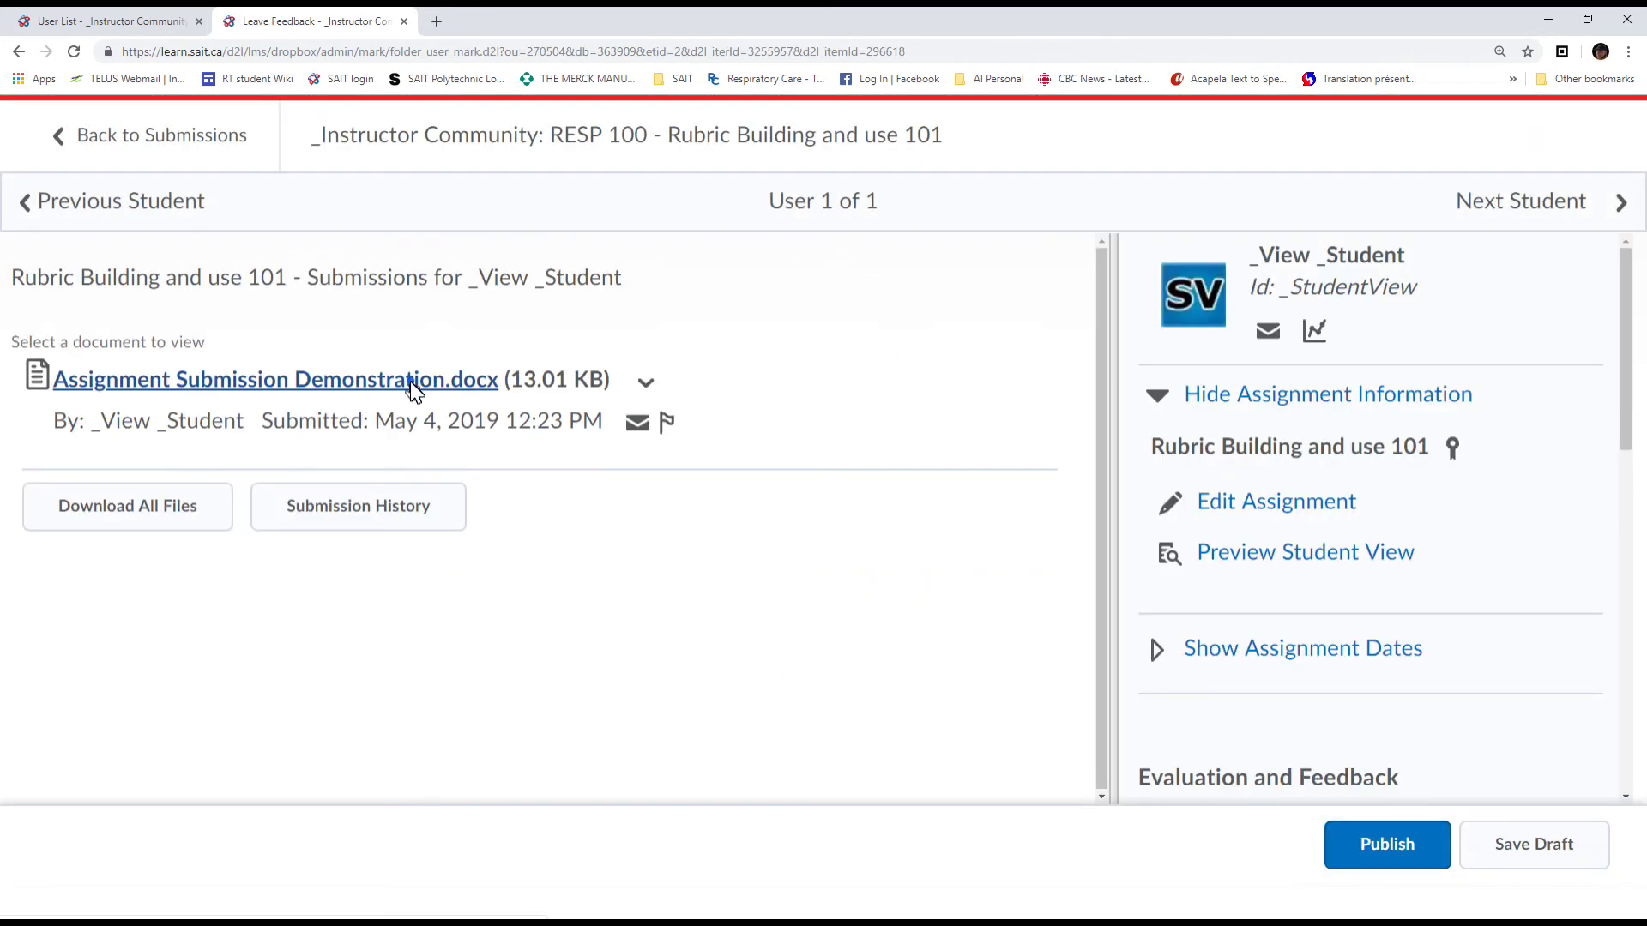
click(415, 385)
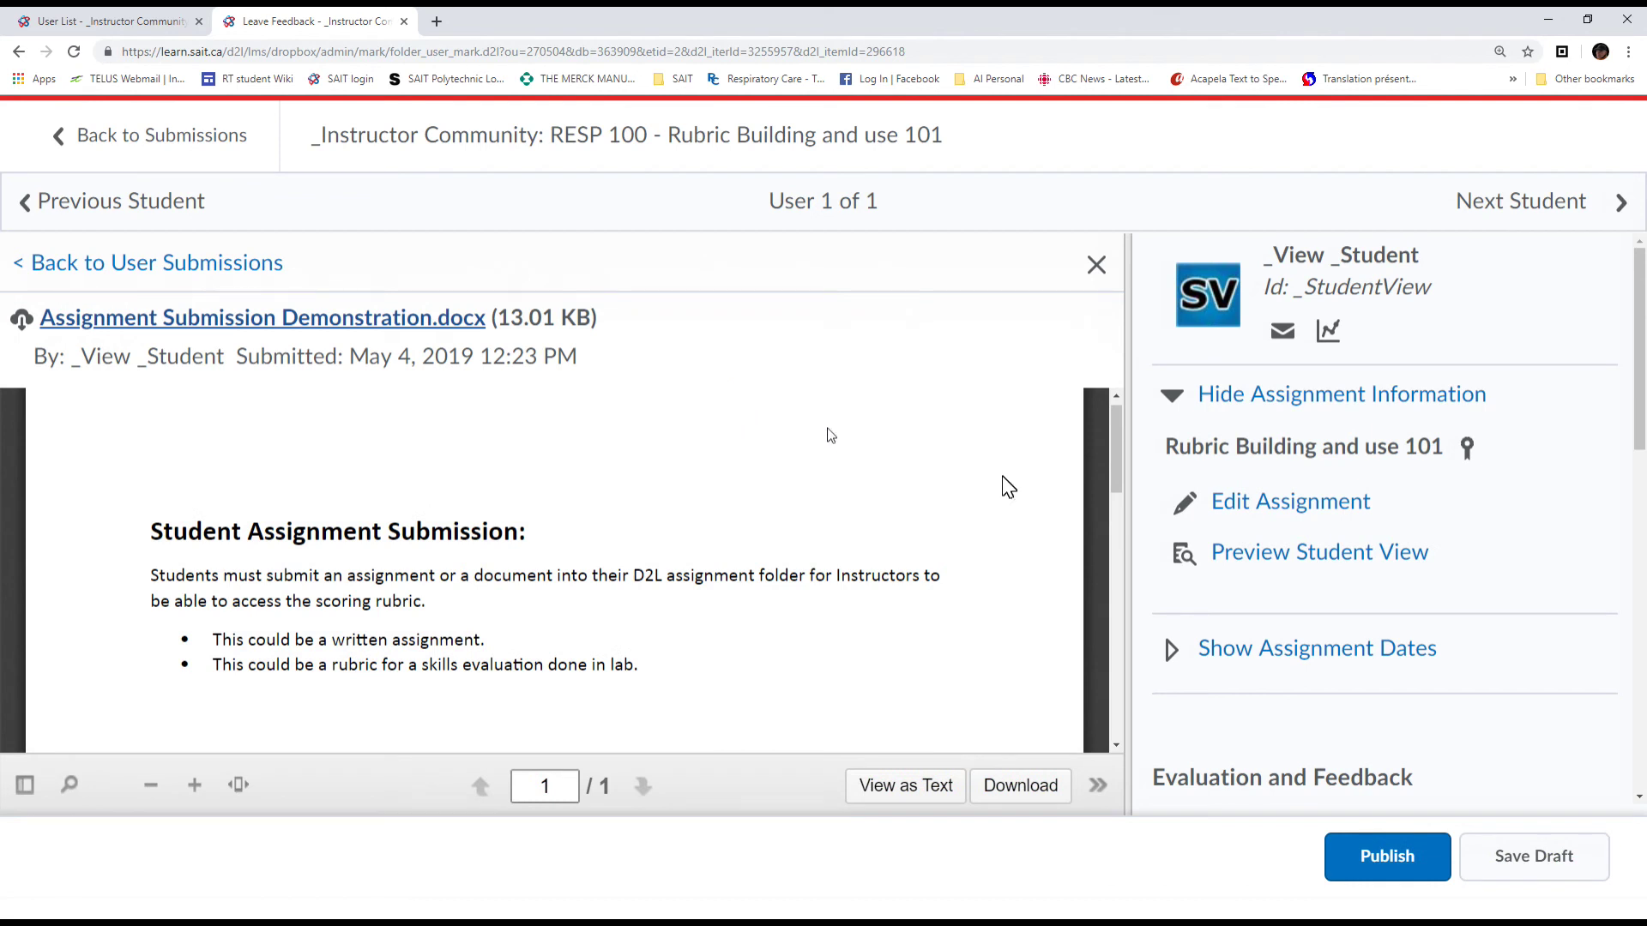
- Open the Rubric Building Assignment rubric for scoring the submission and maximize its window
scroll(1557, 481, down, 4)
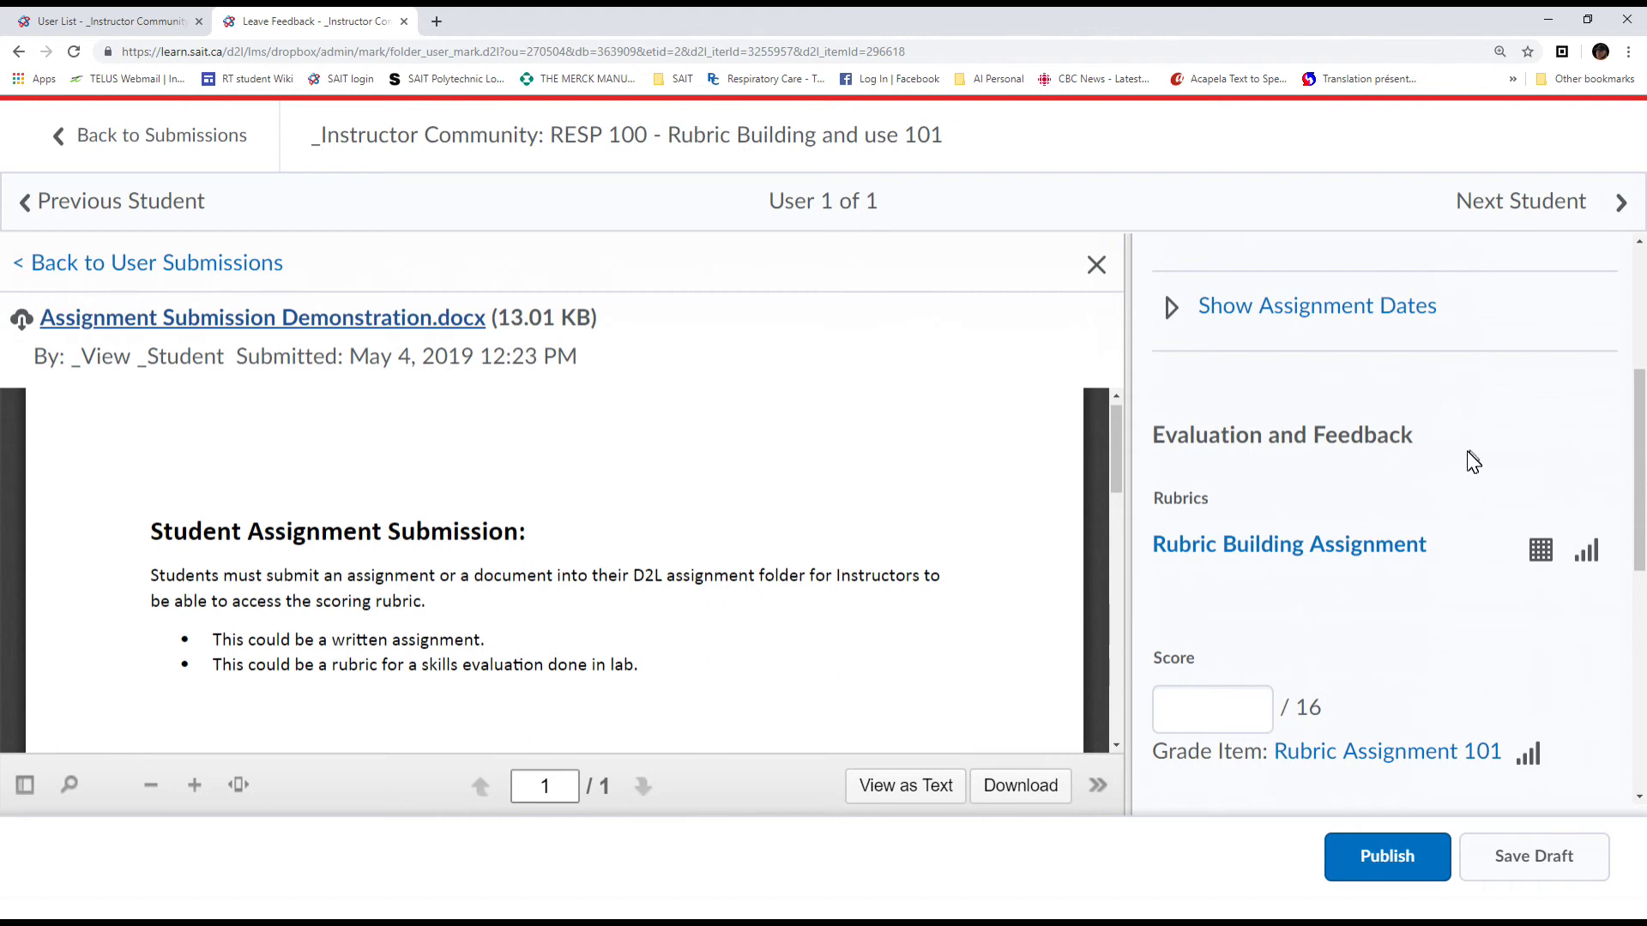
click(1286, 553)
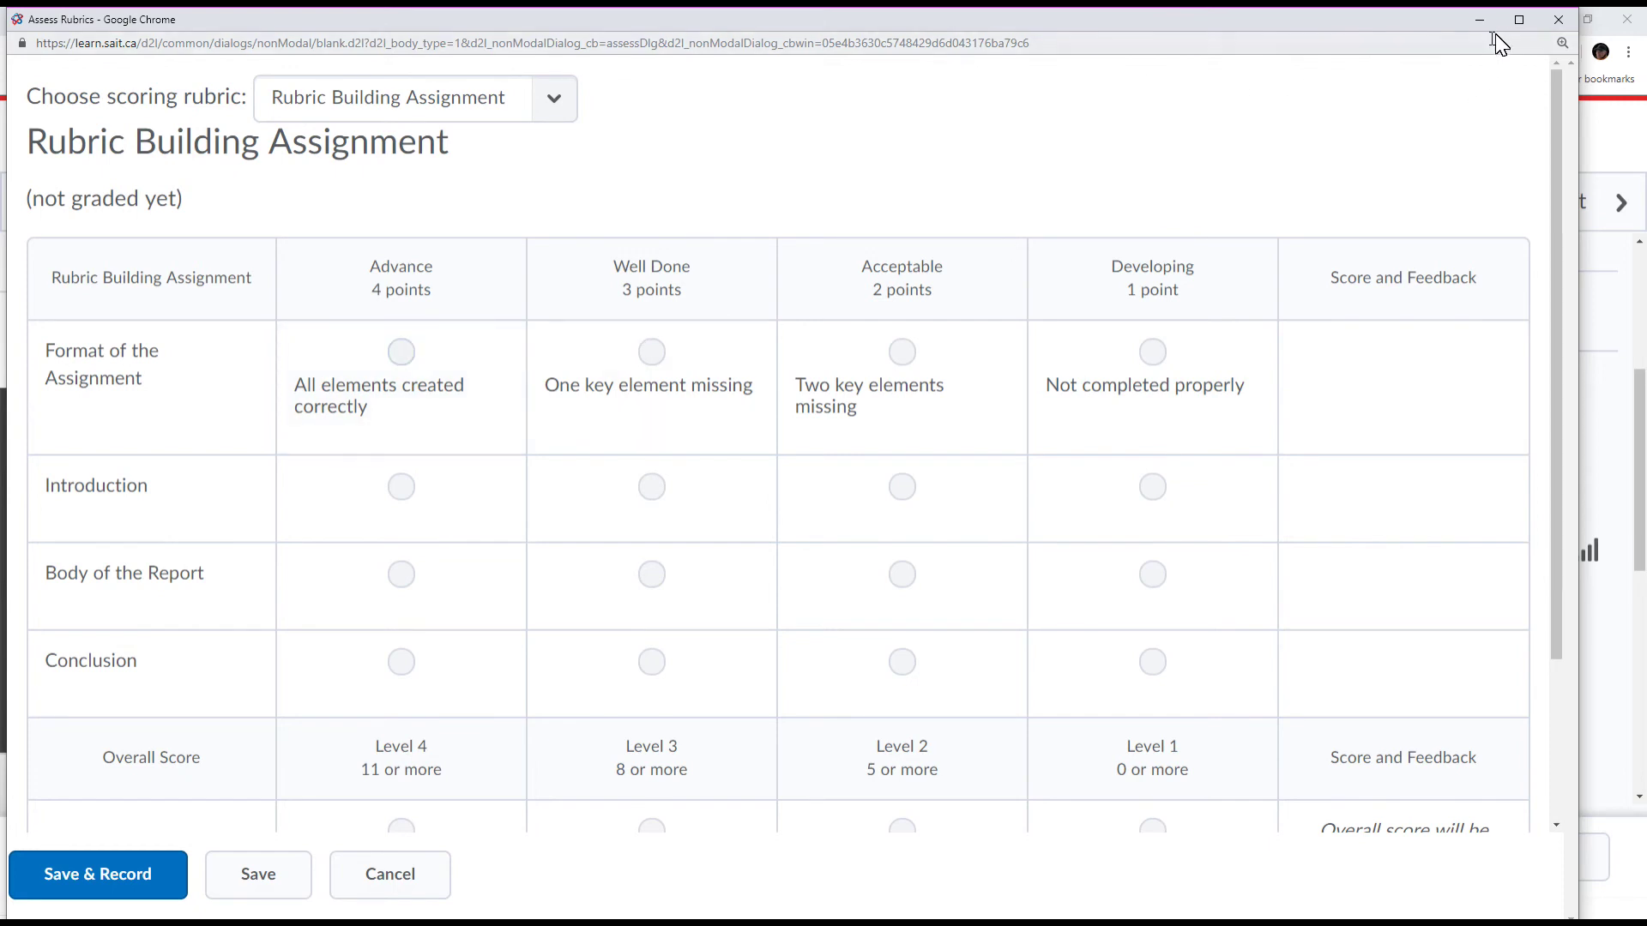
click(1519, 18)
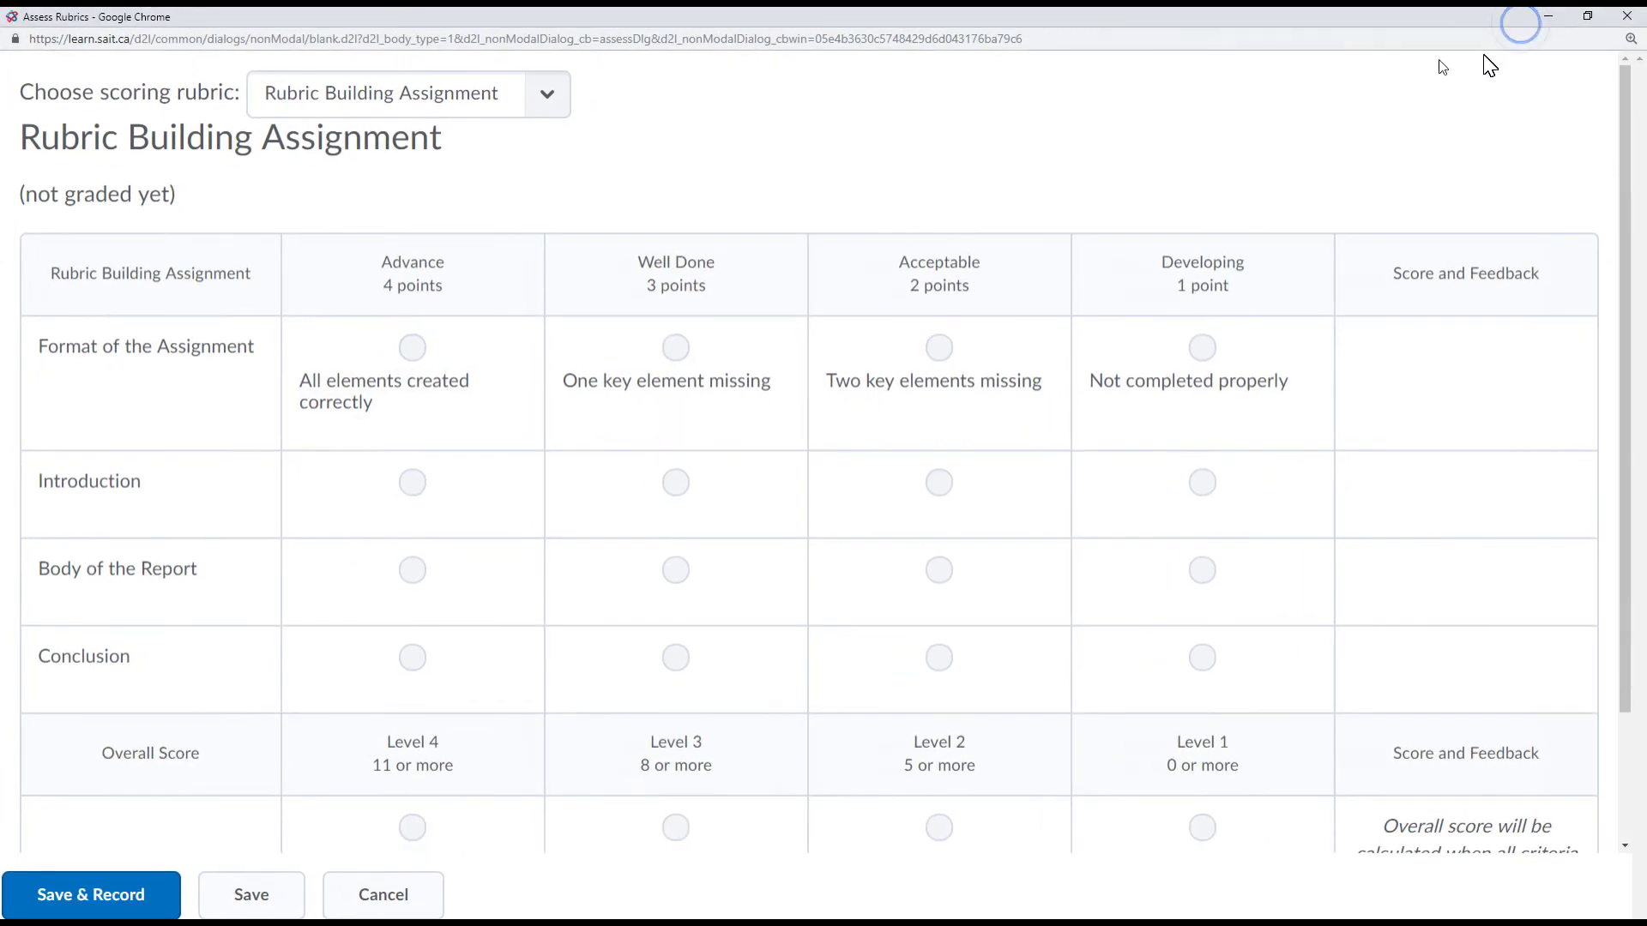
- Shrink the rubric window and move it beside the submitted document, and maximize it again
click(1588, 16)
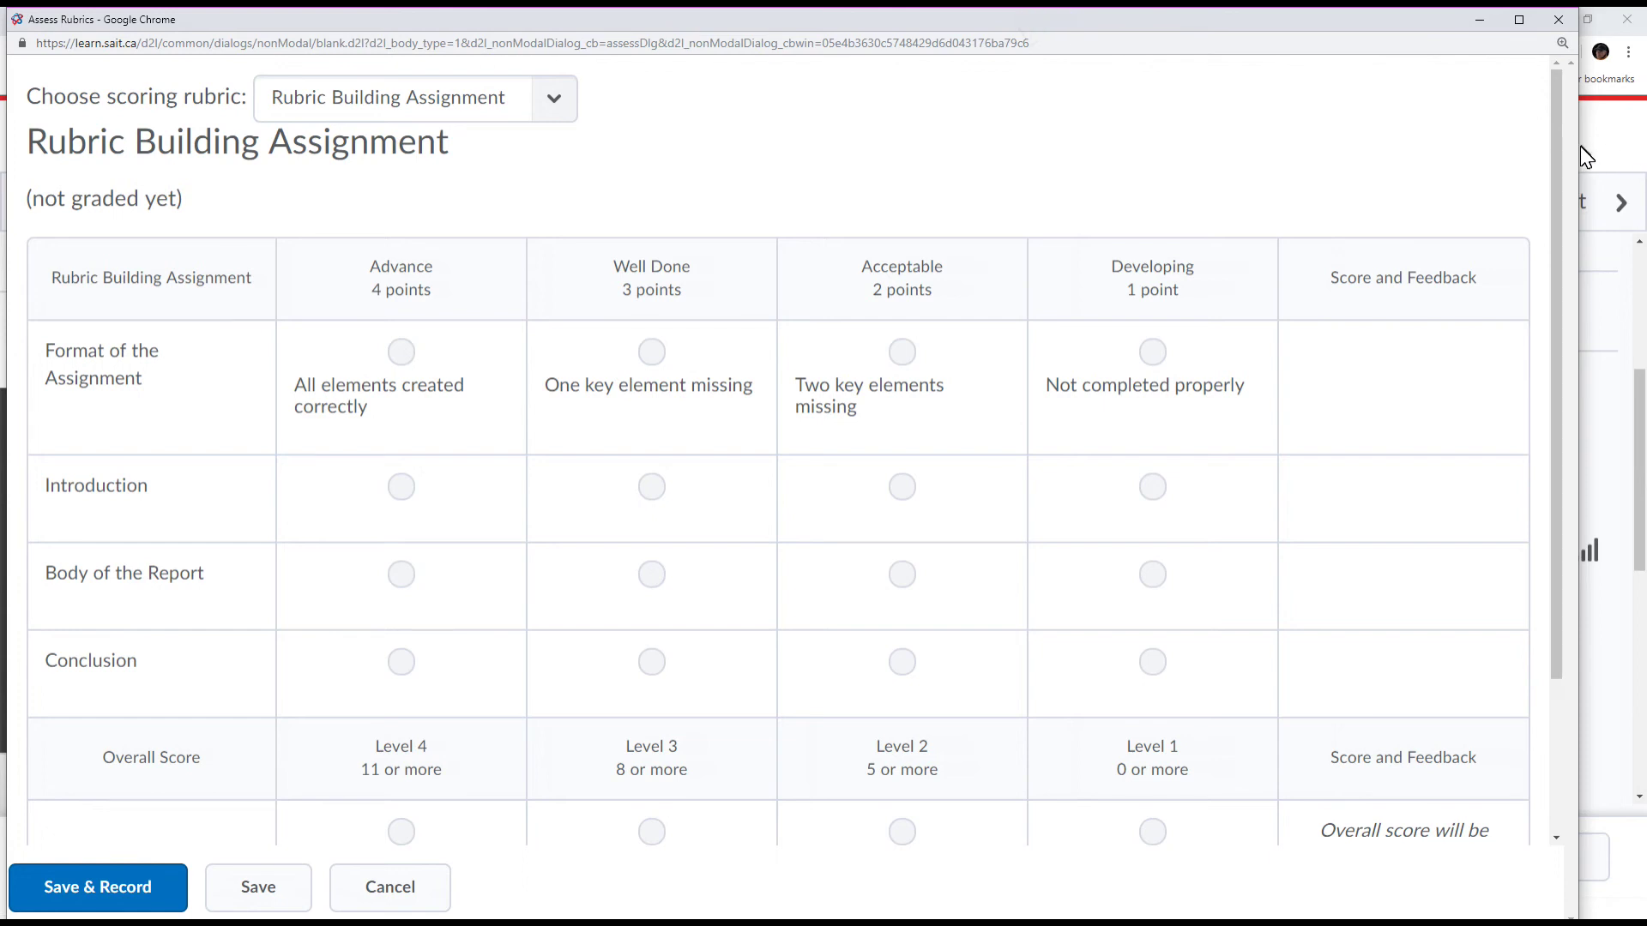
click(1519, 19)
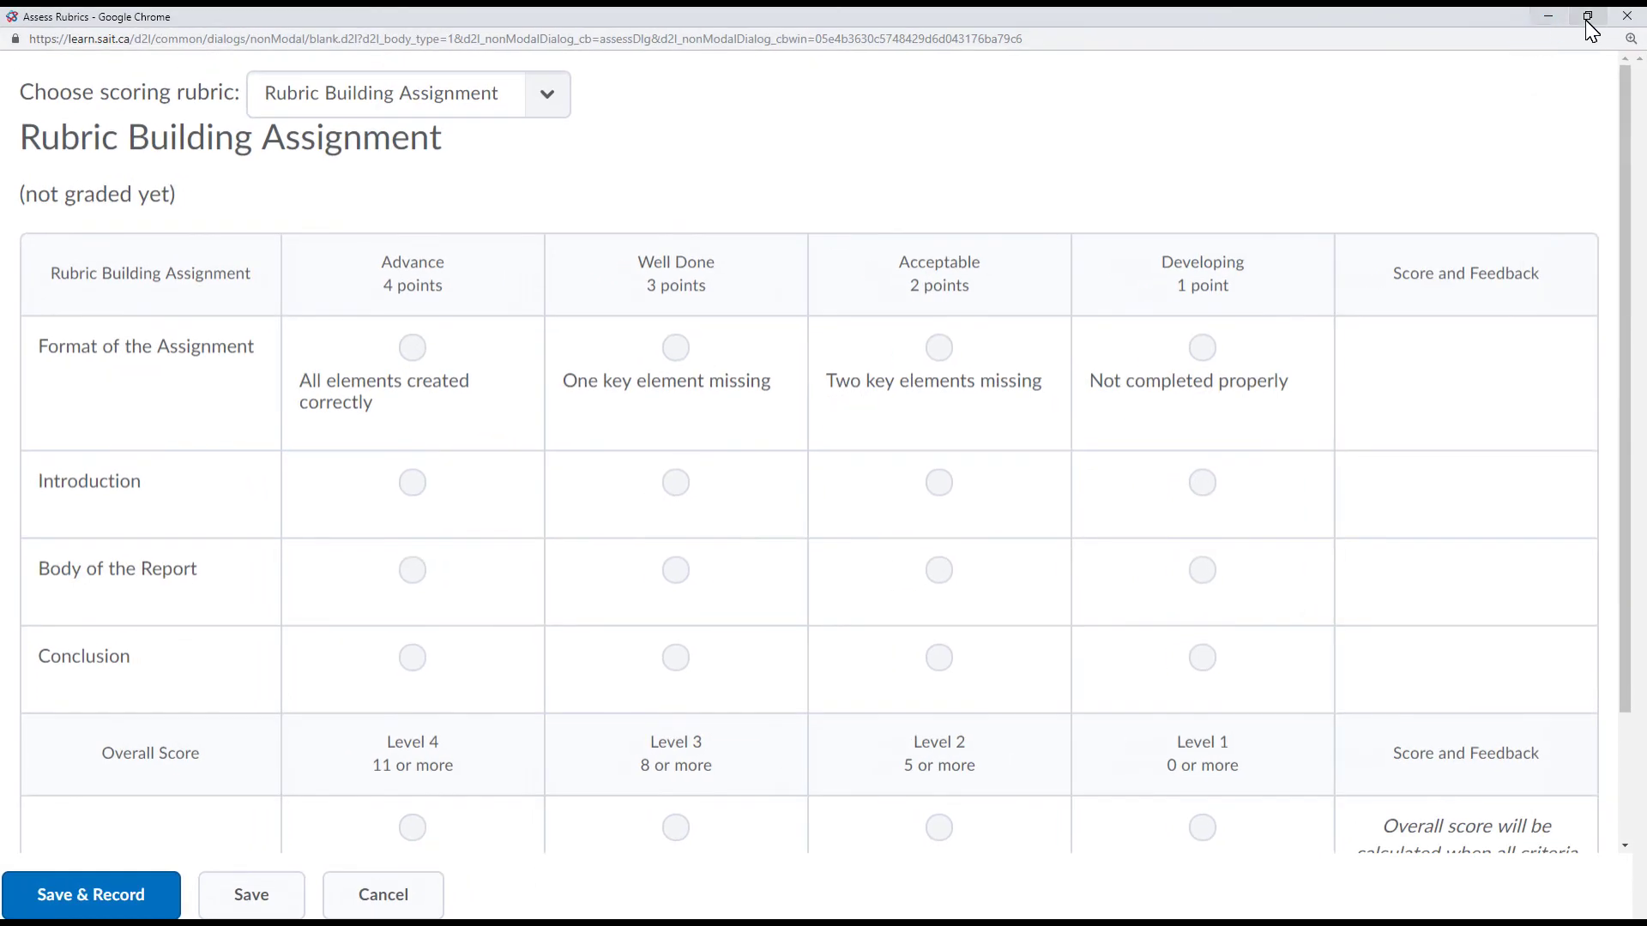
click(1588, 17)
drag(1579, 90, 736, 197)
click(487, 18)
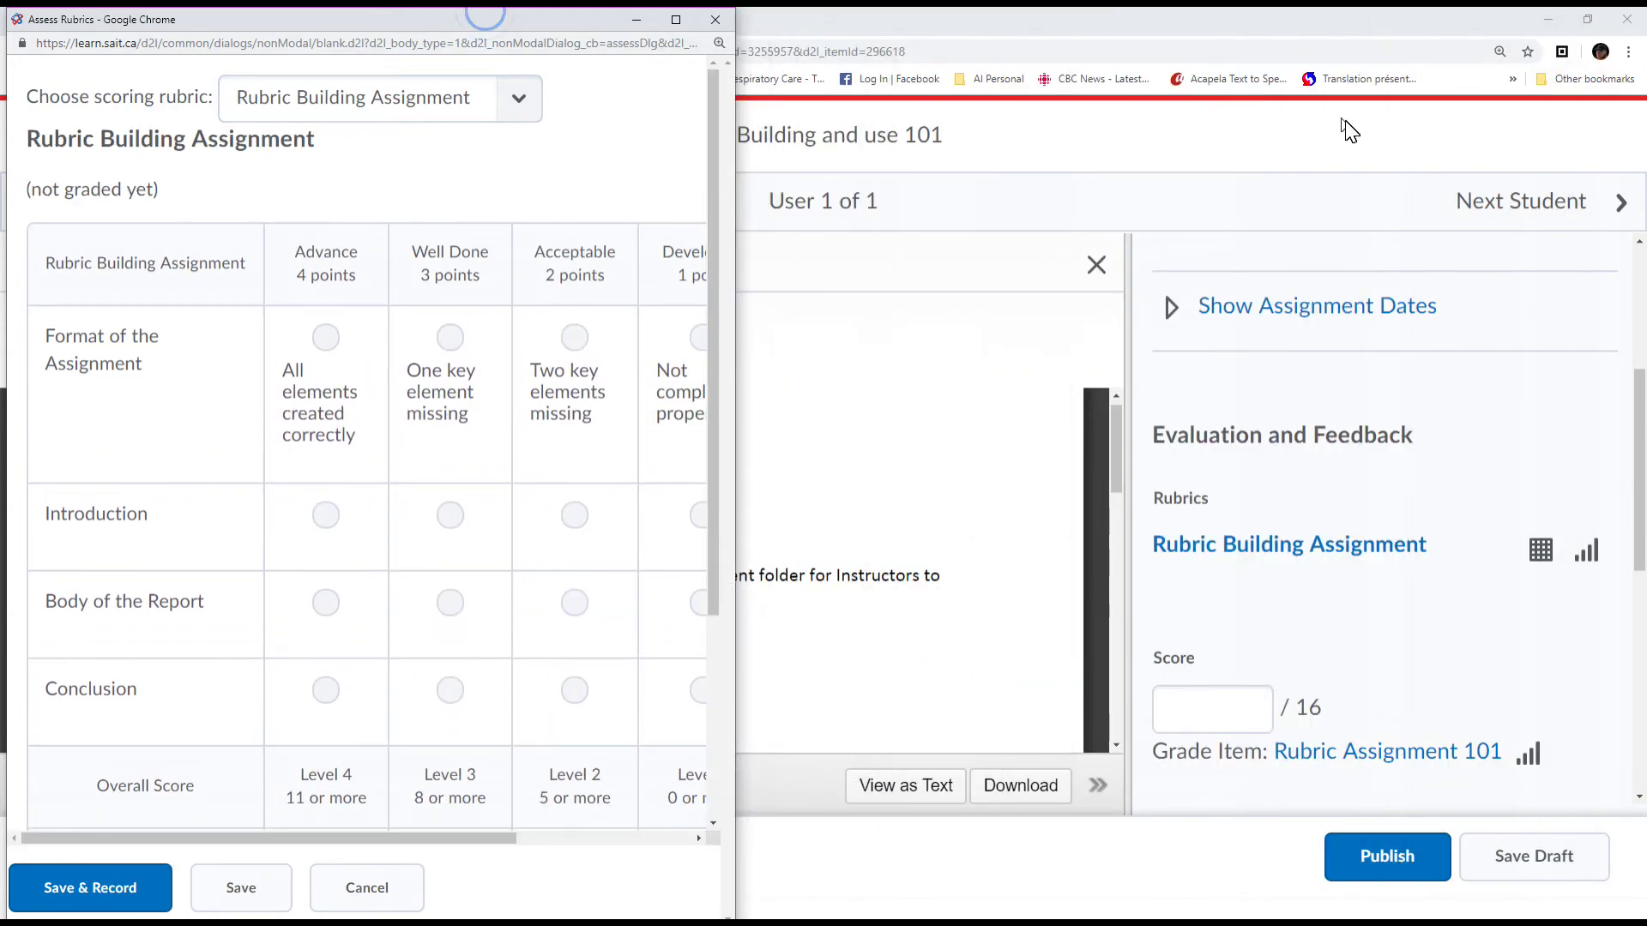
drag(263, 17, 1215, 62)
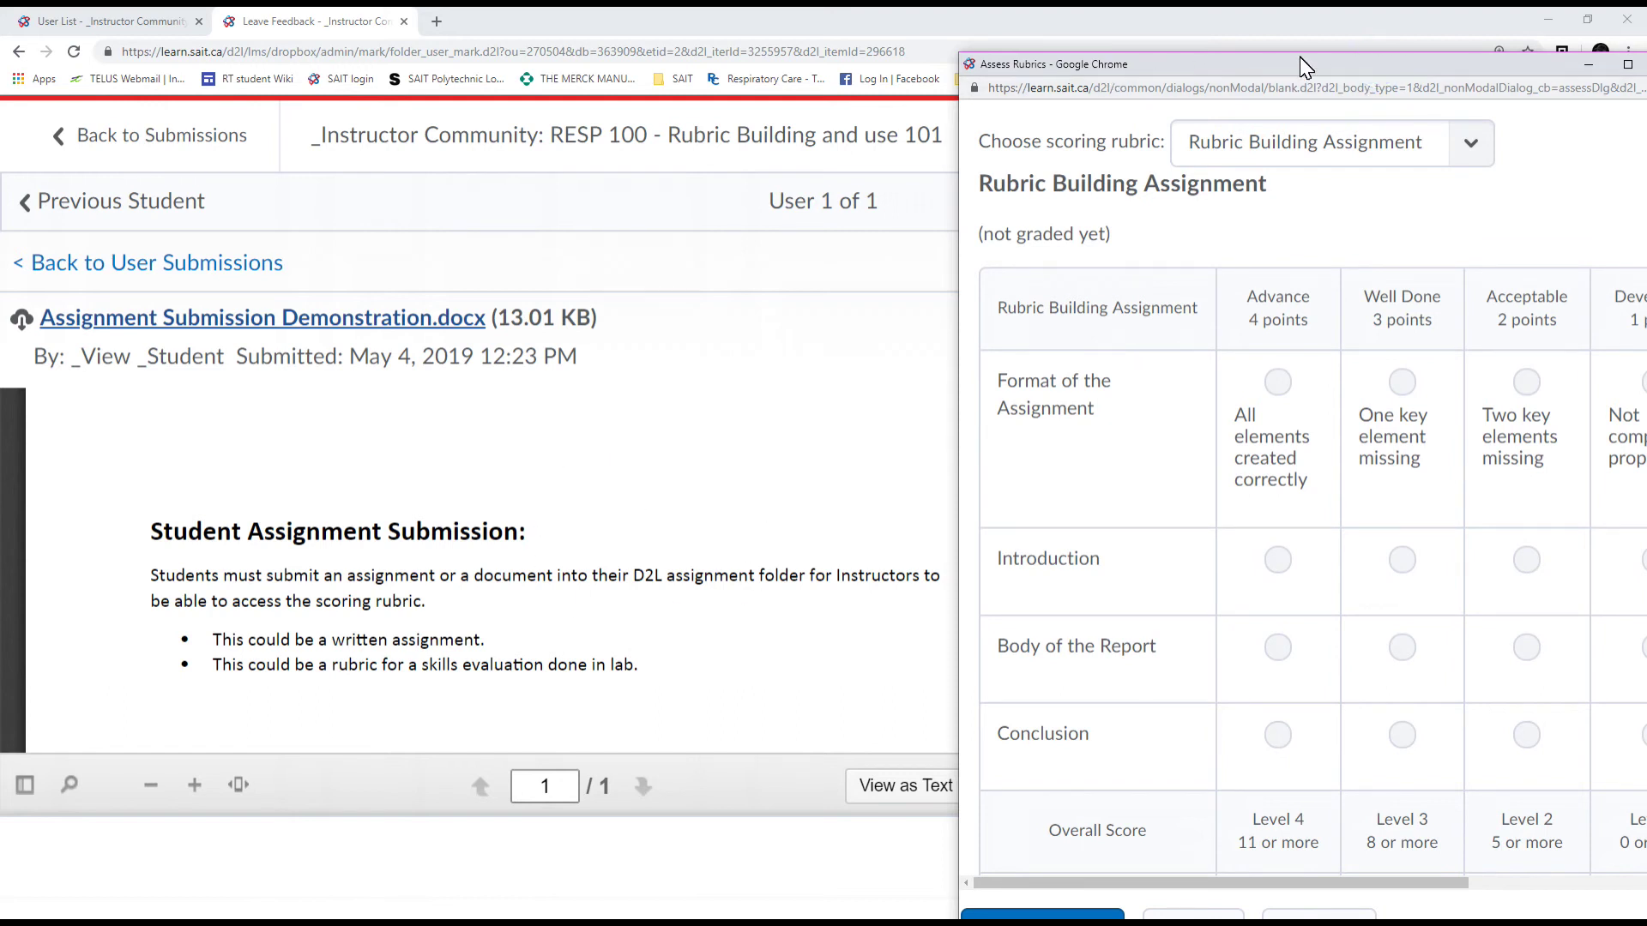
drag(1294, 63, 1169, 38)
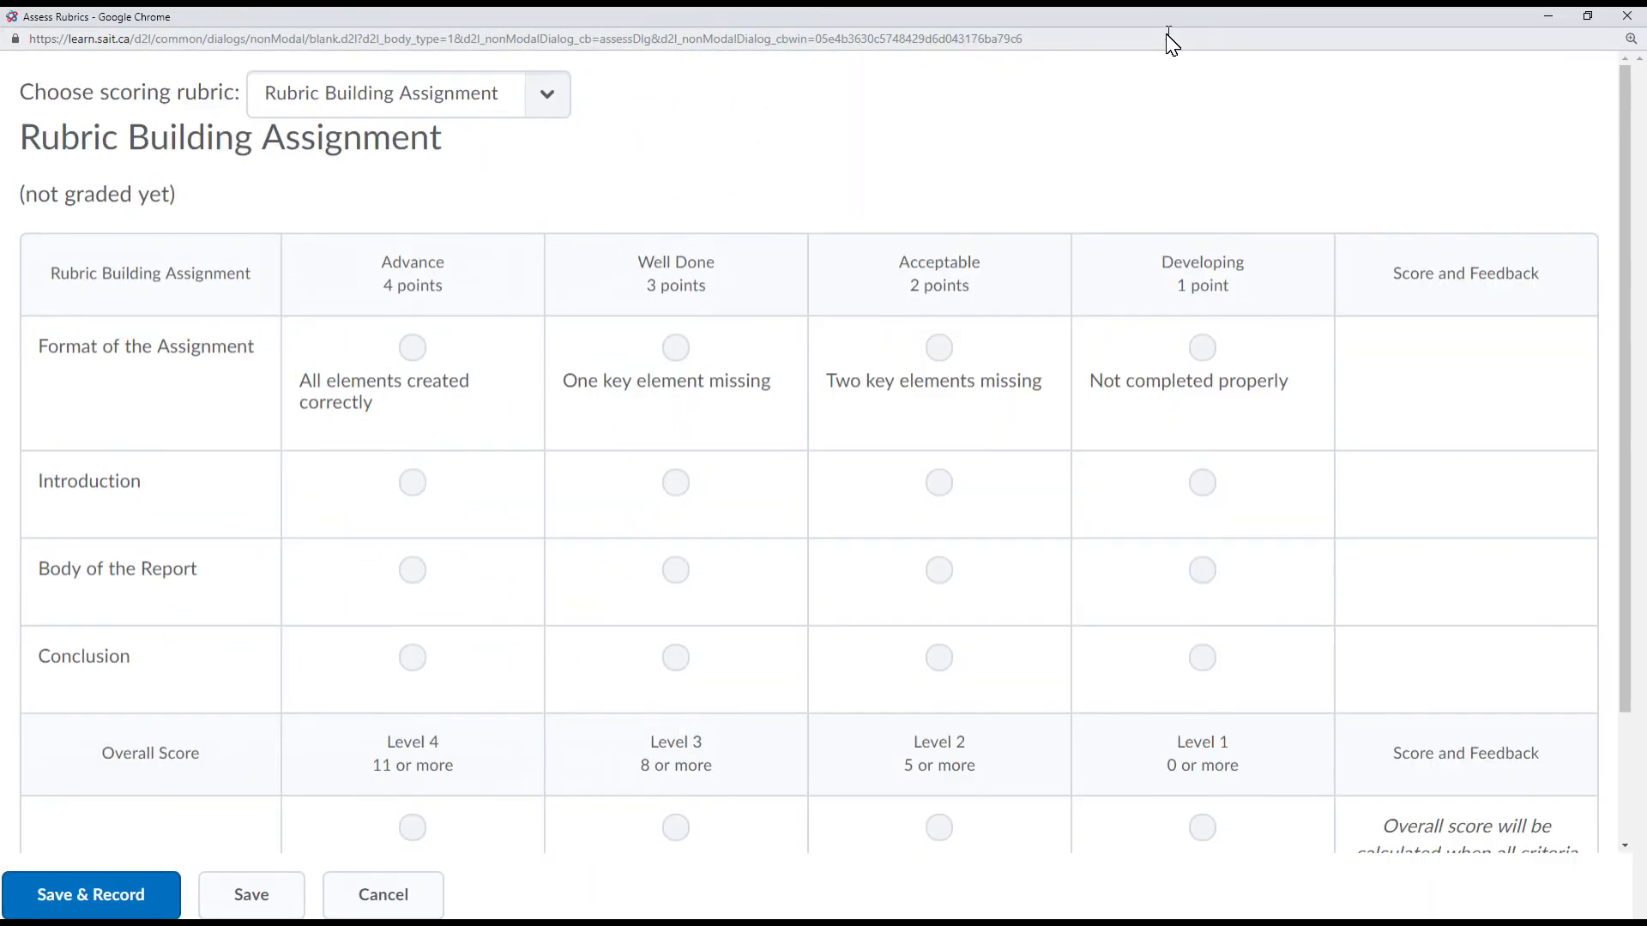
- Rate Format of the Assignment, Introduction, Body of the Report and Conclusion as Well Done, 3 points each
click(676, 347)
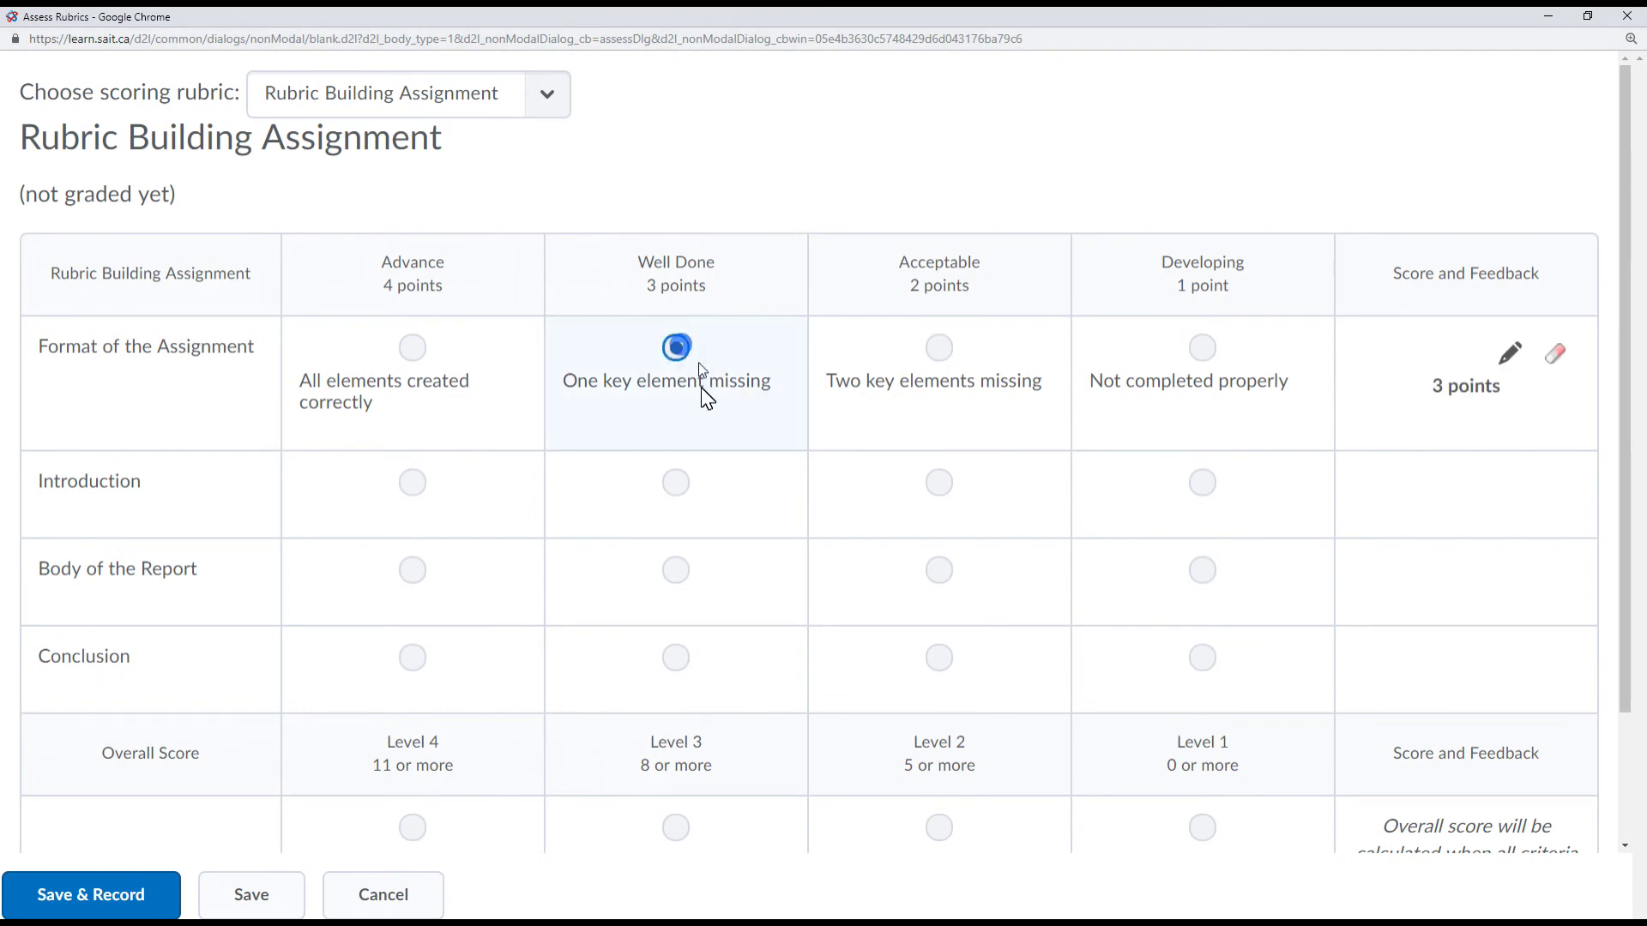
click(676, 483)
click(676, 582)
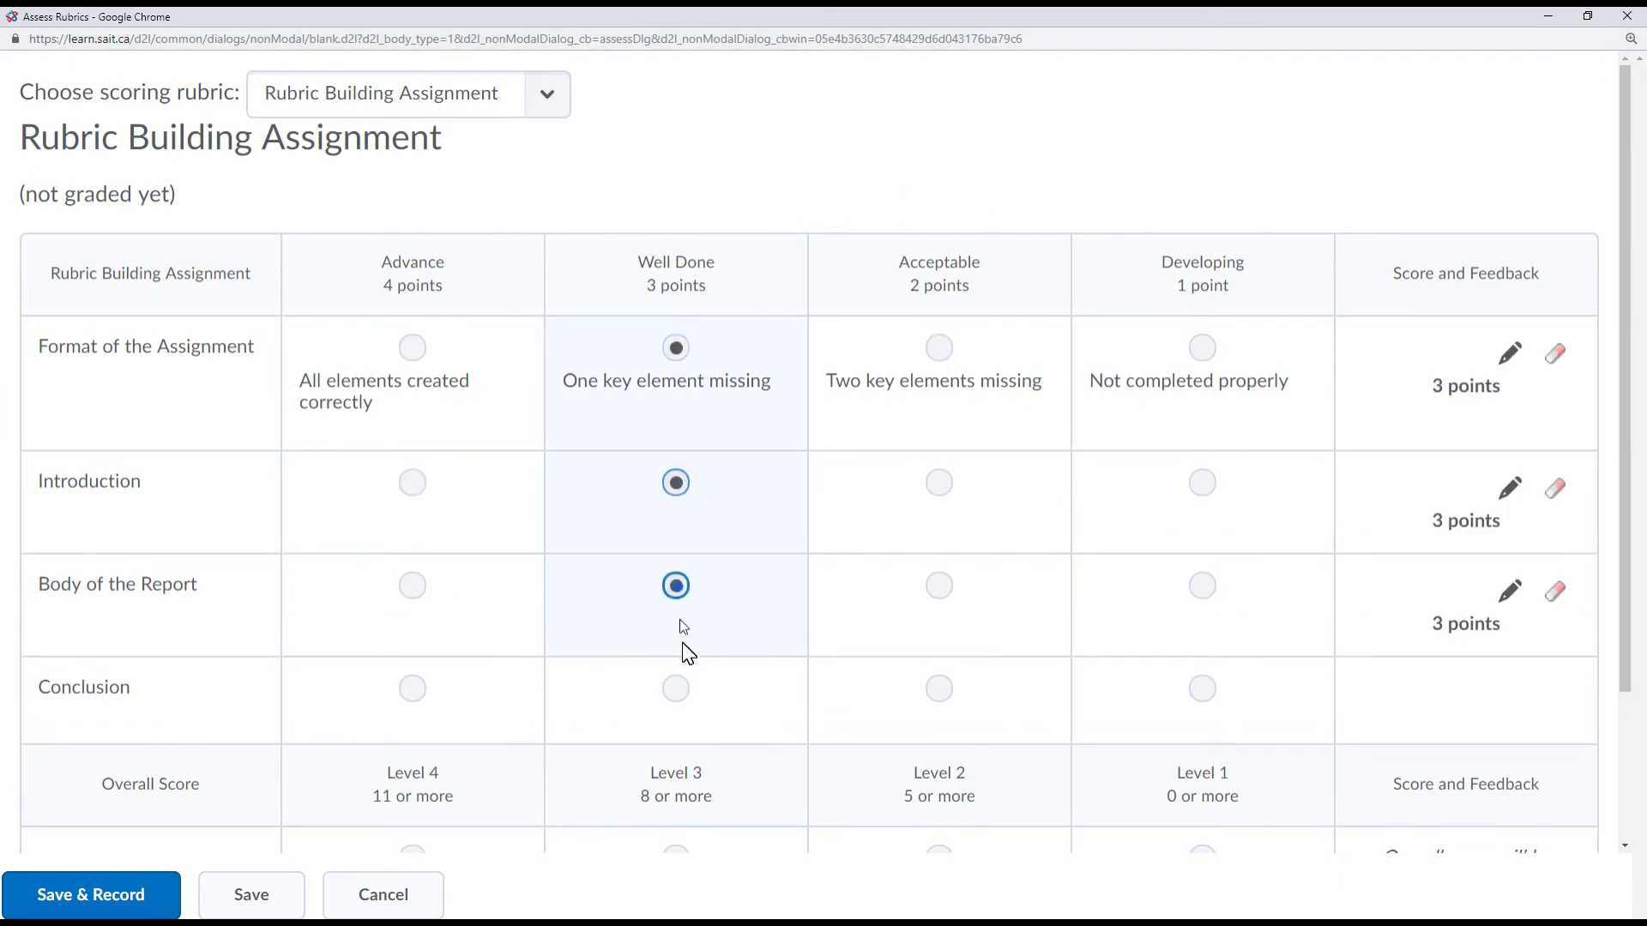
click(674, 686)
- Add the overall rubric feedback "this is a test that you should do to make sure it is functioning." and save and record the assessment
scroll(1401, 794, down, 1)
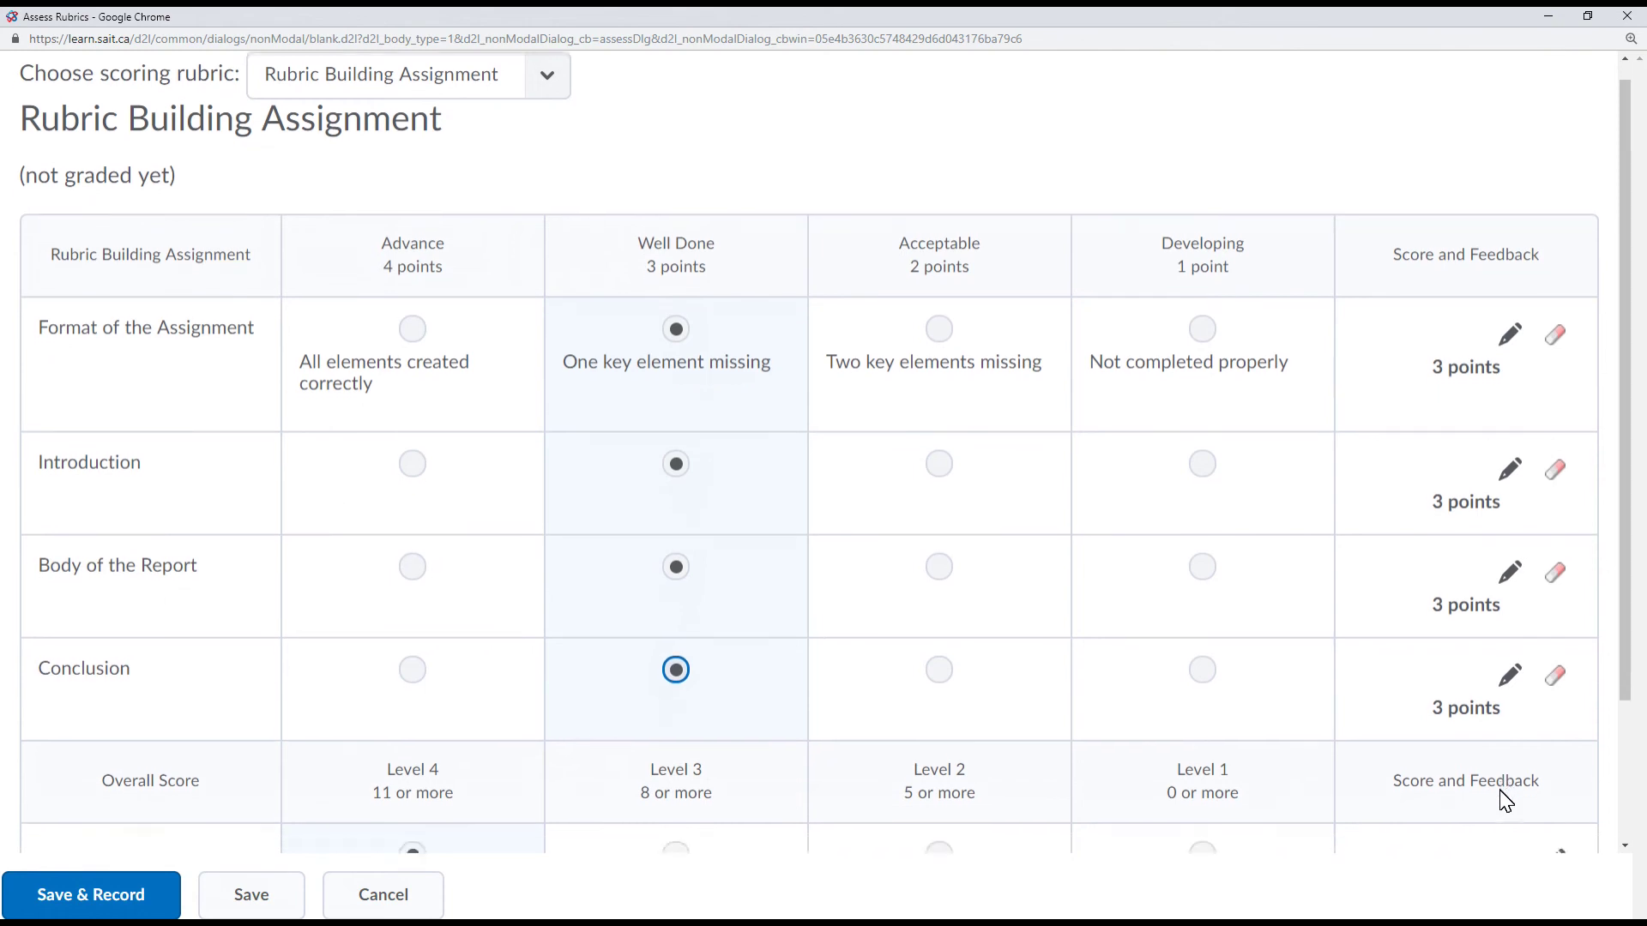
click(1555, 768)
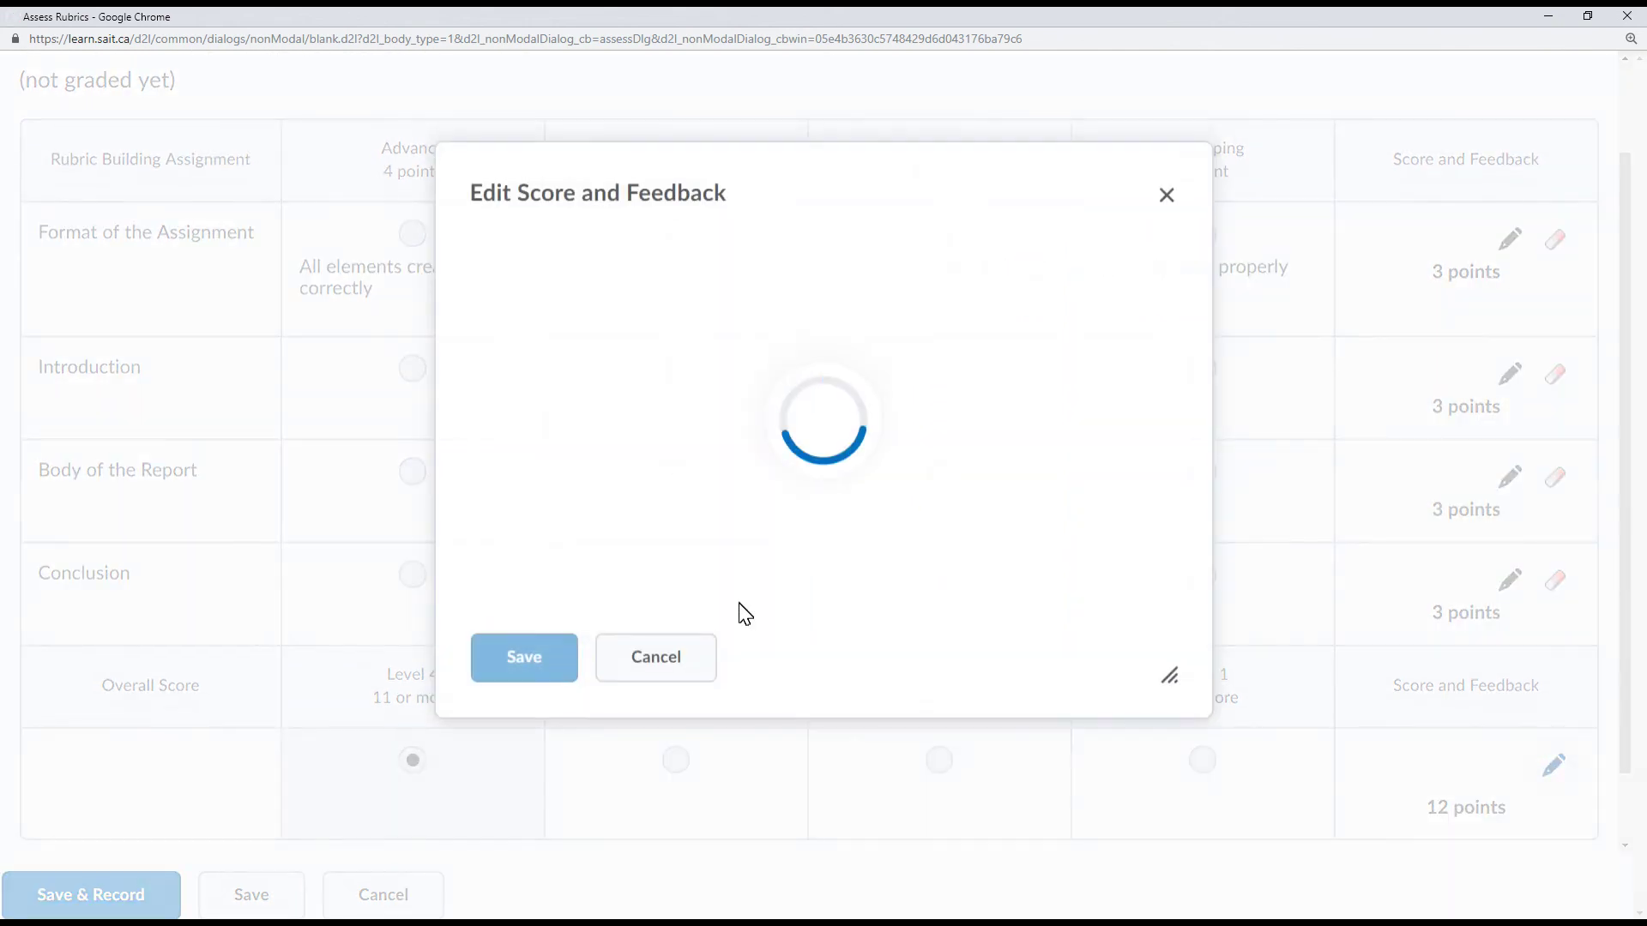
click(629, 577)
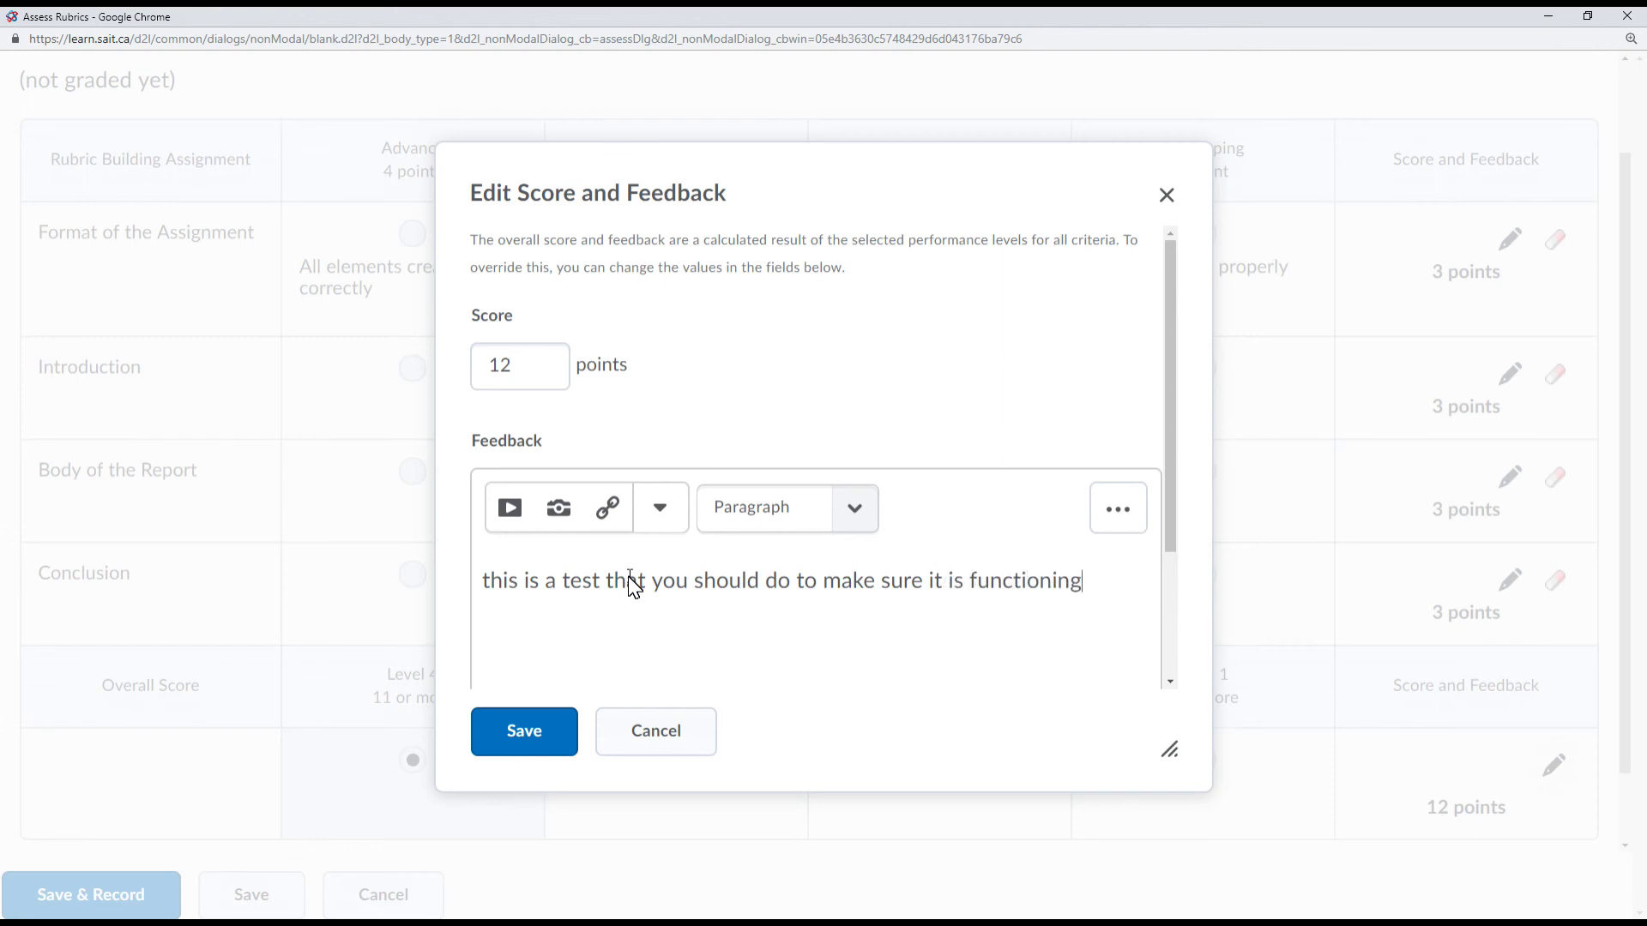
click(508, 722)
scroll(592, 738, down, 2)
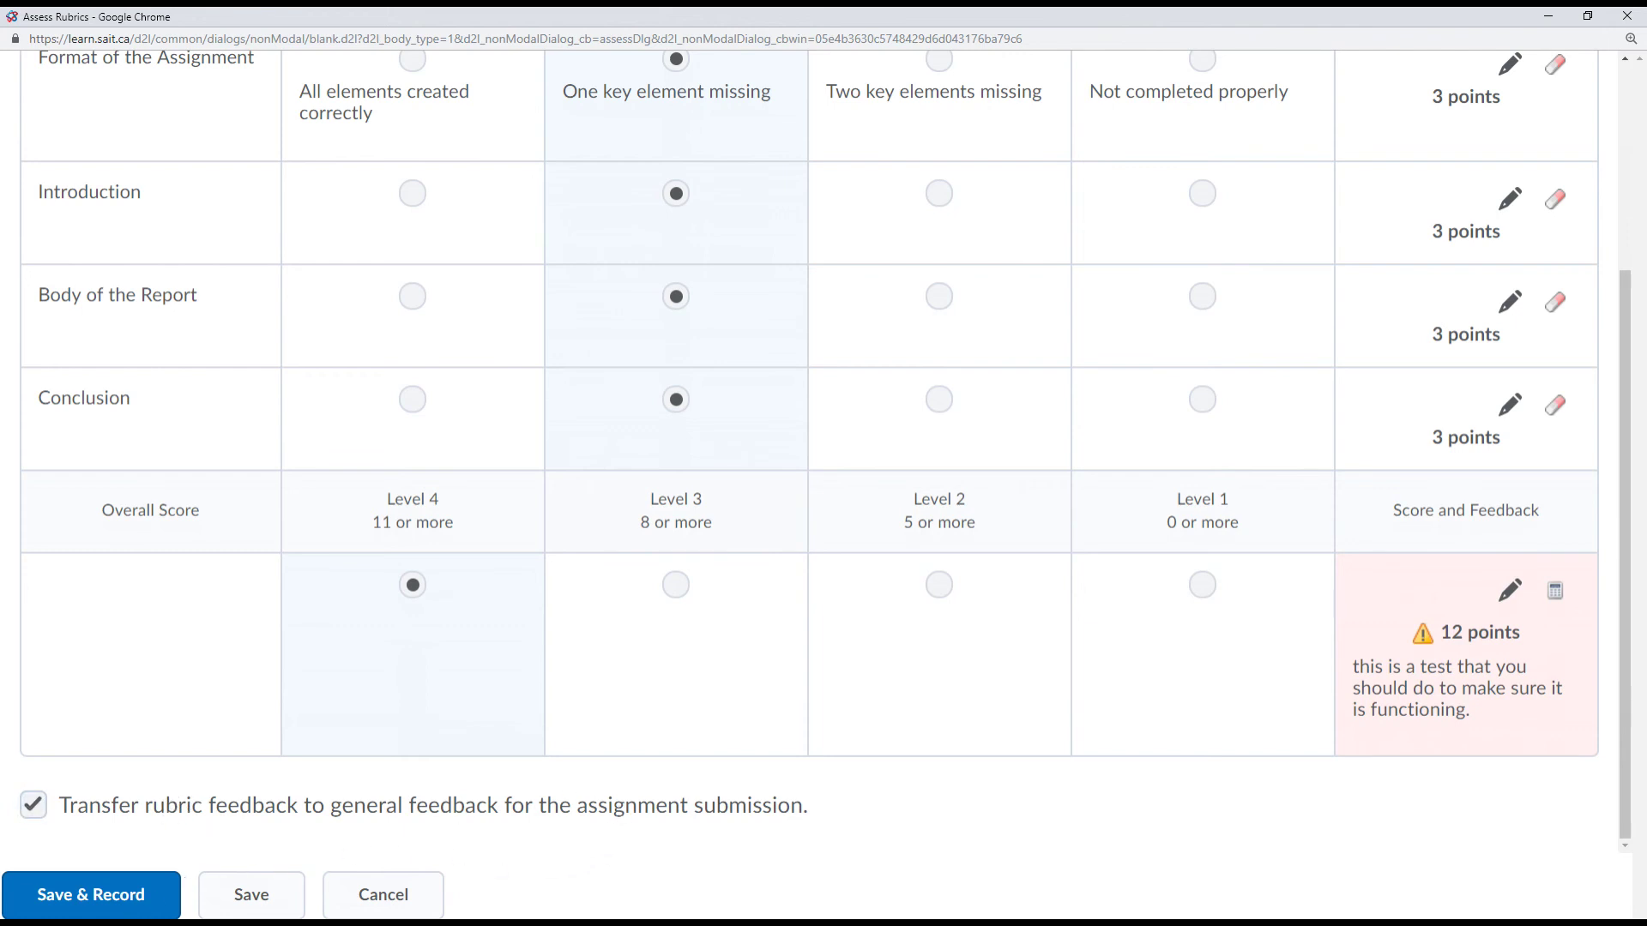
click(87, 899)
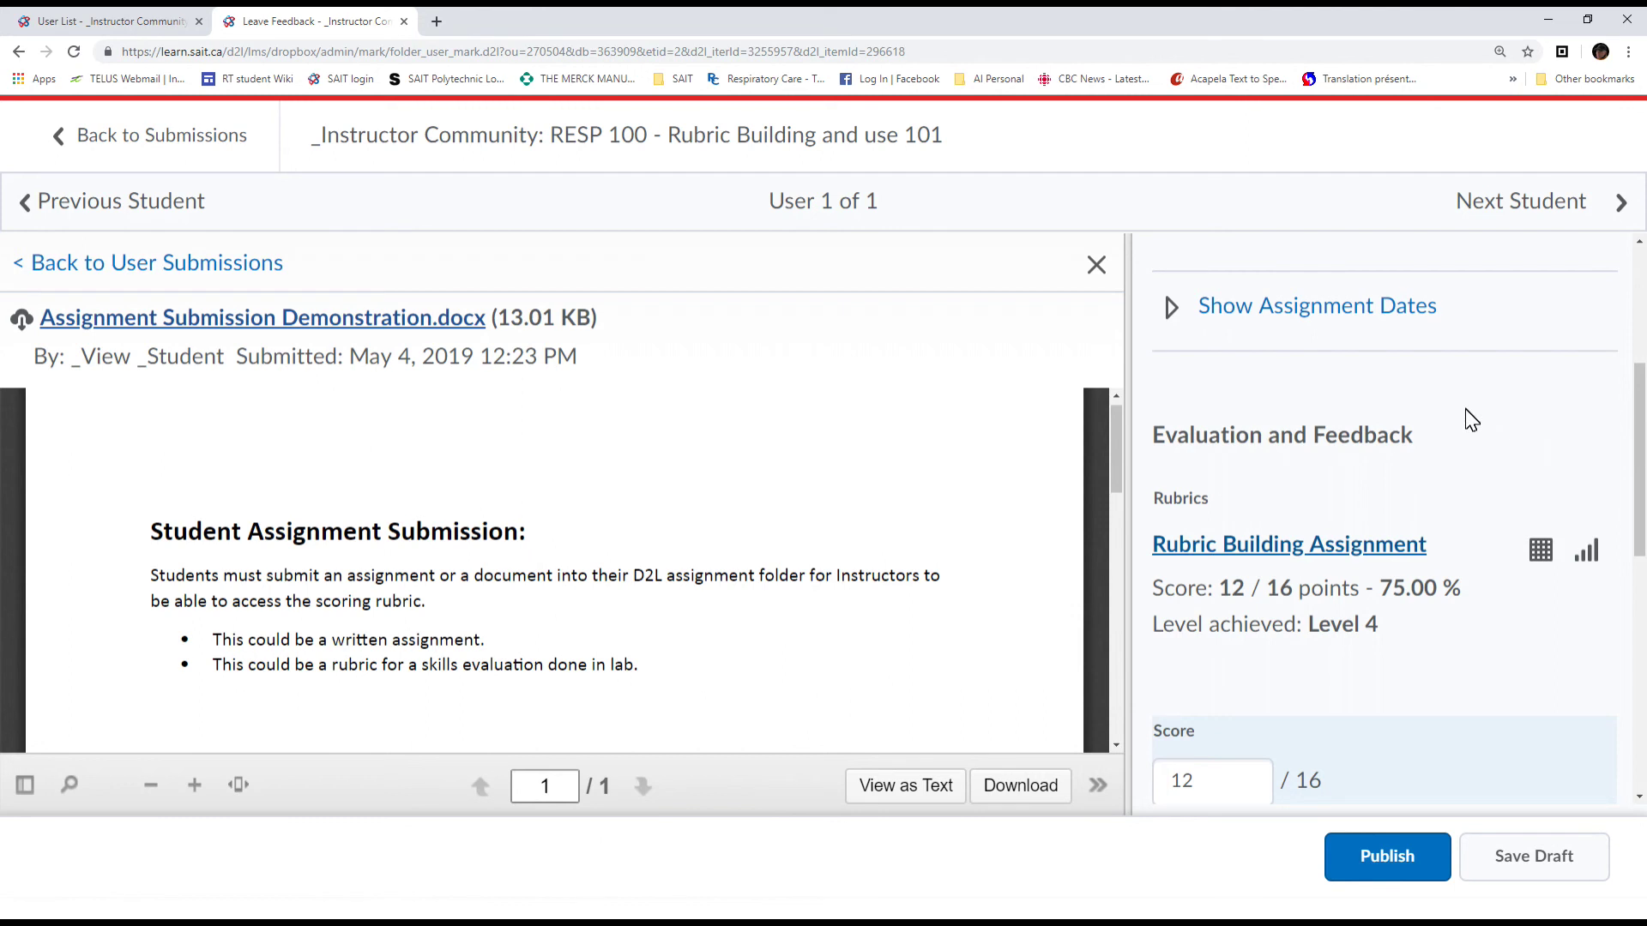
- Review the transferred score and feedback for the submission and publish the evaluation
scroll(1472, 420, down, 3)
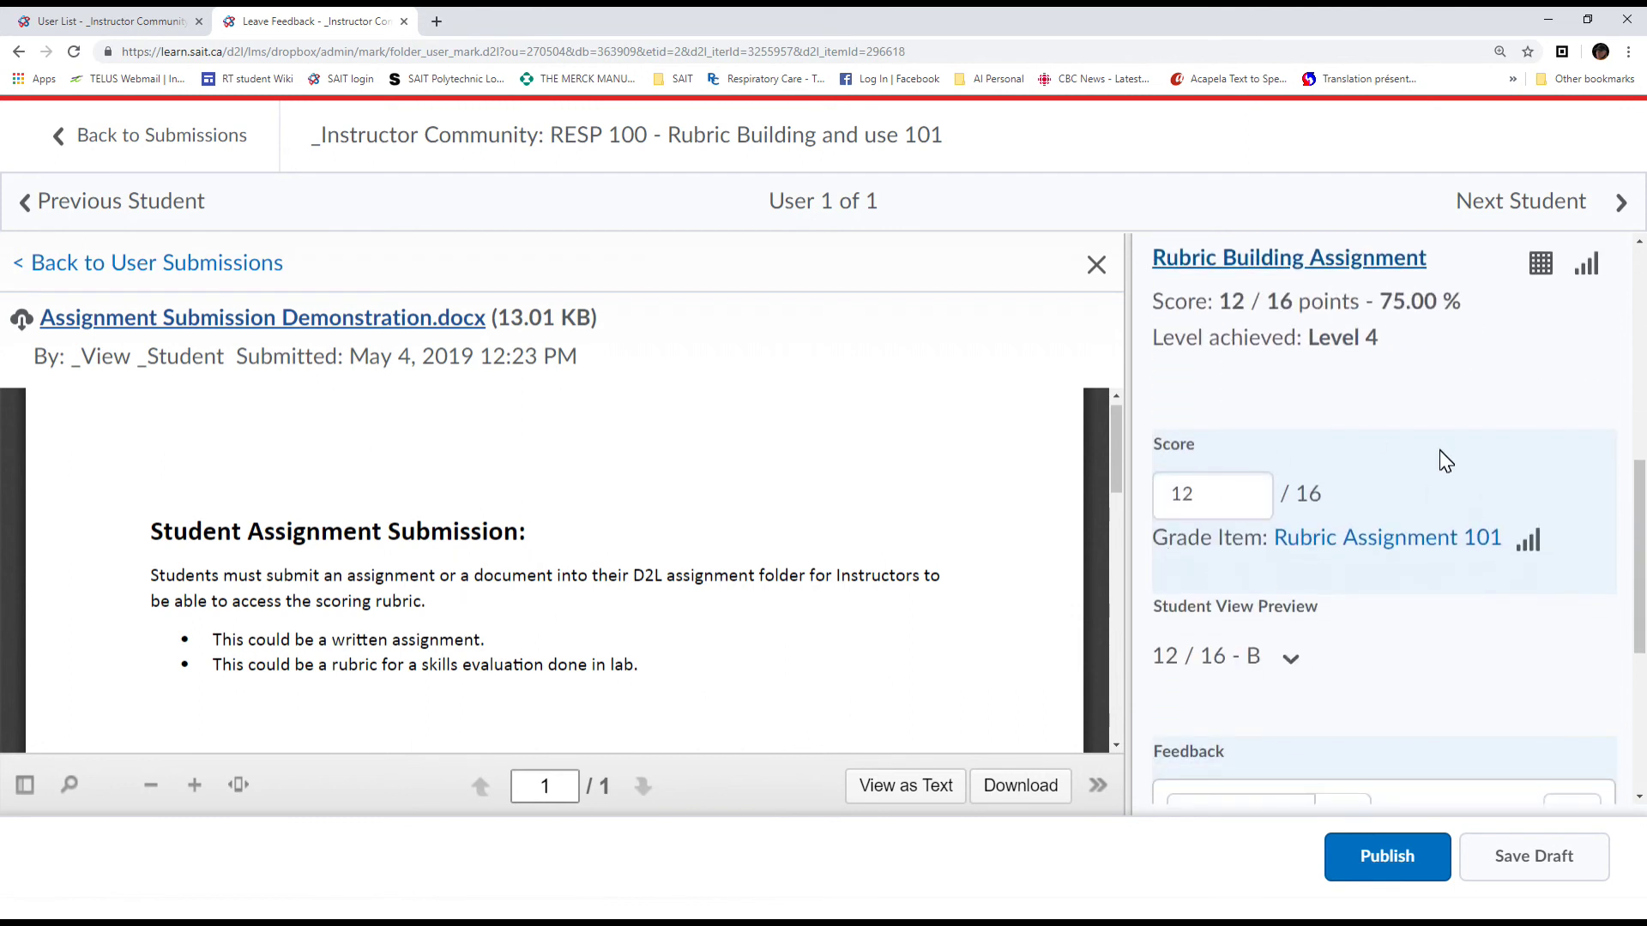
scroll(1446, 461, down, 3)
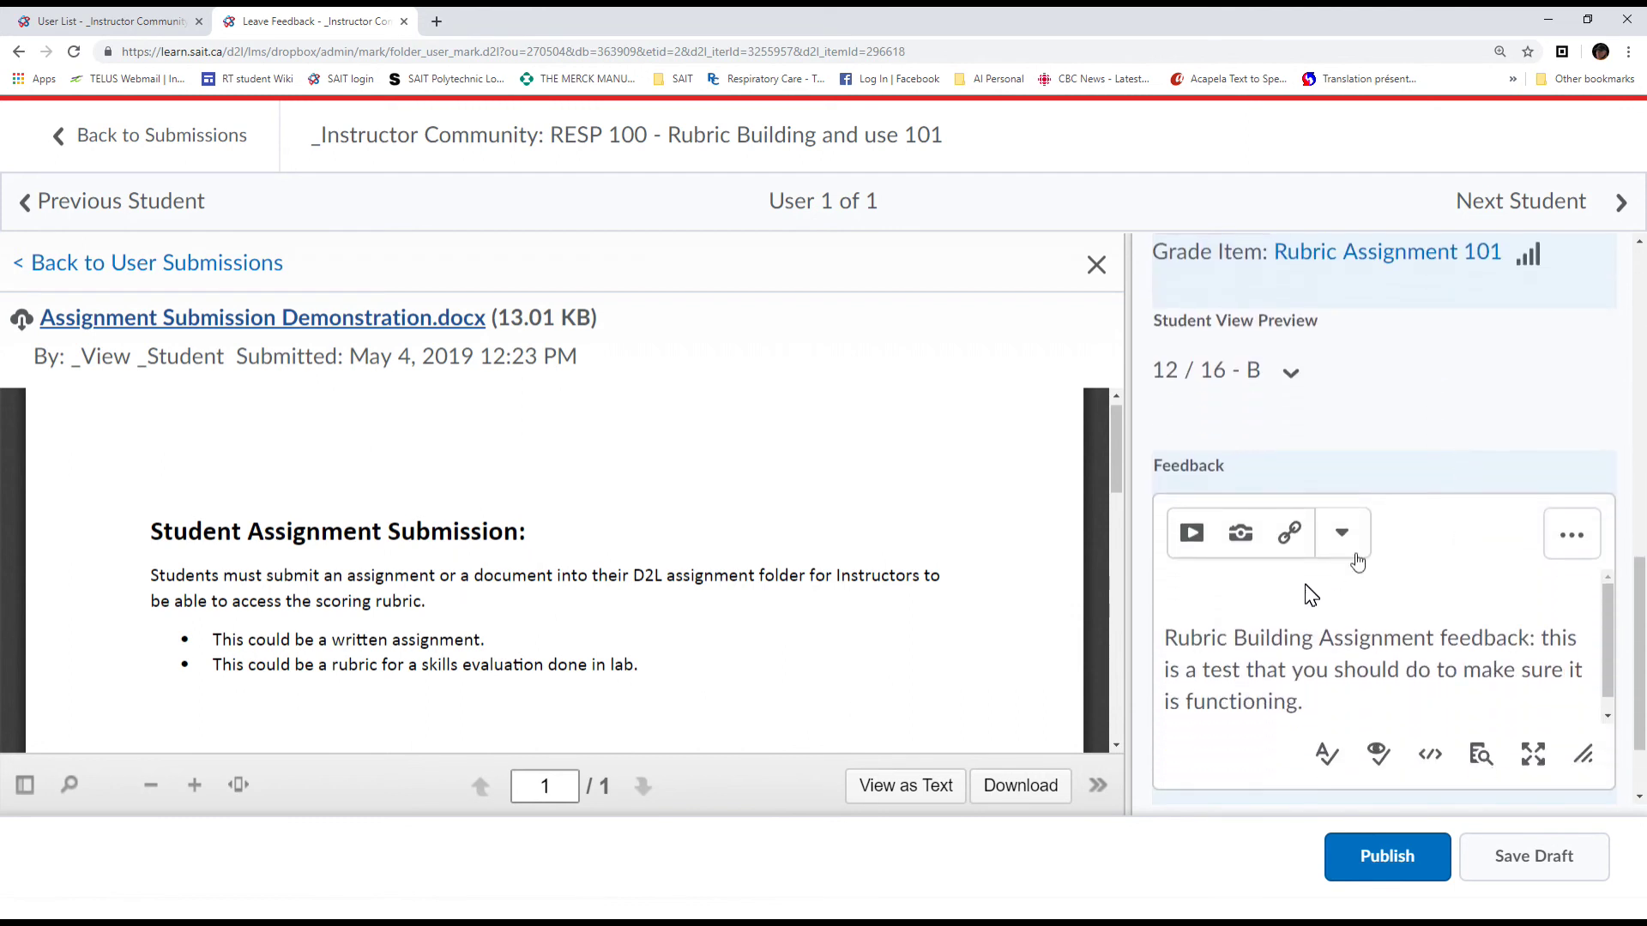
scroll(1496, 592, down, 1)
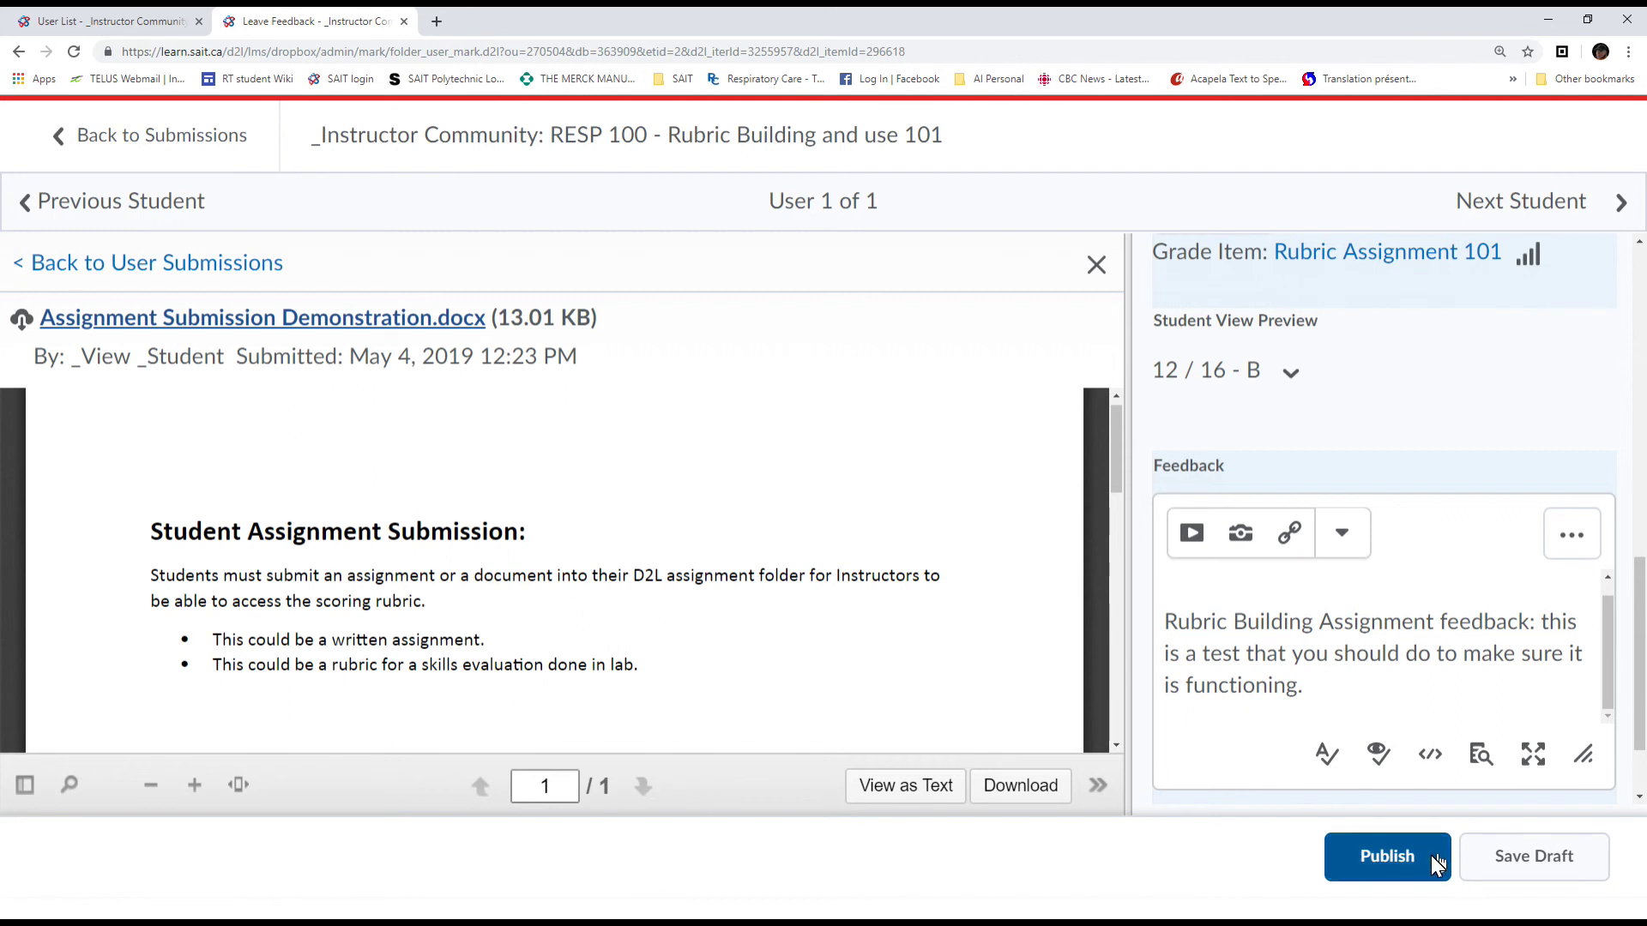
click(1383, 858)
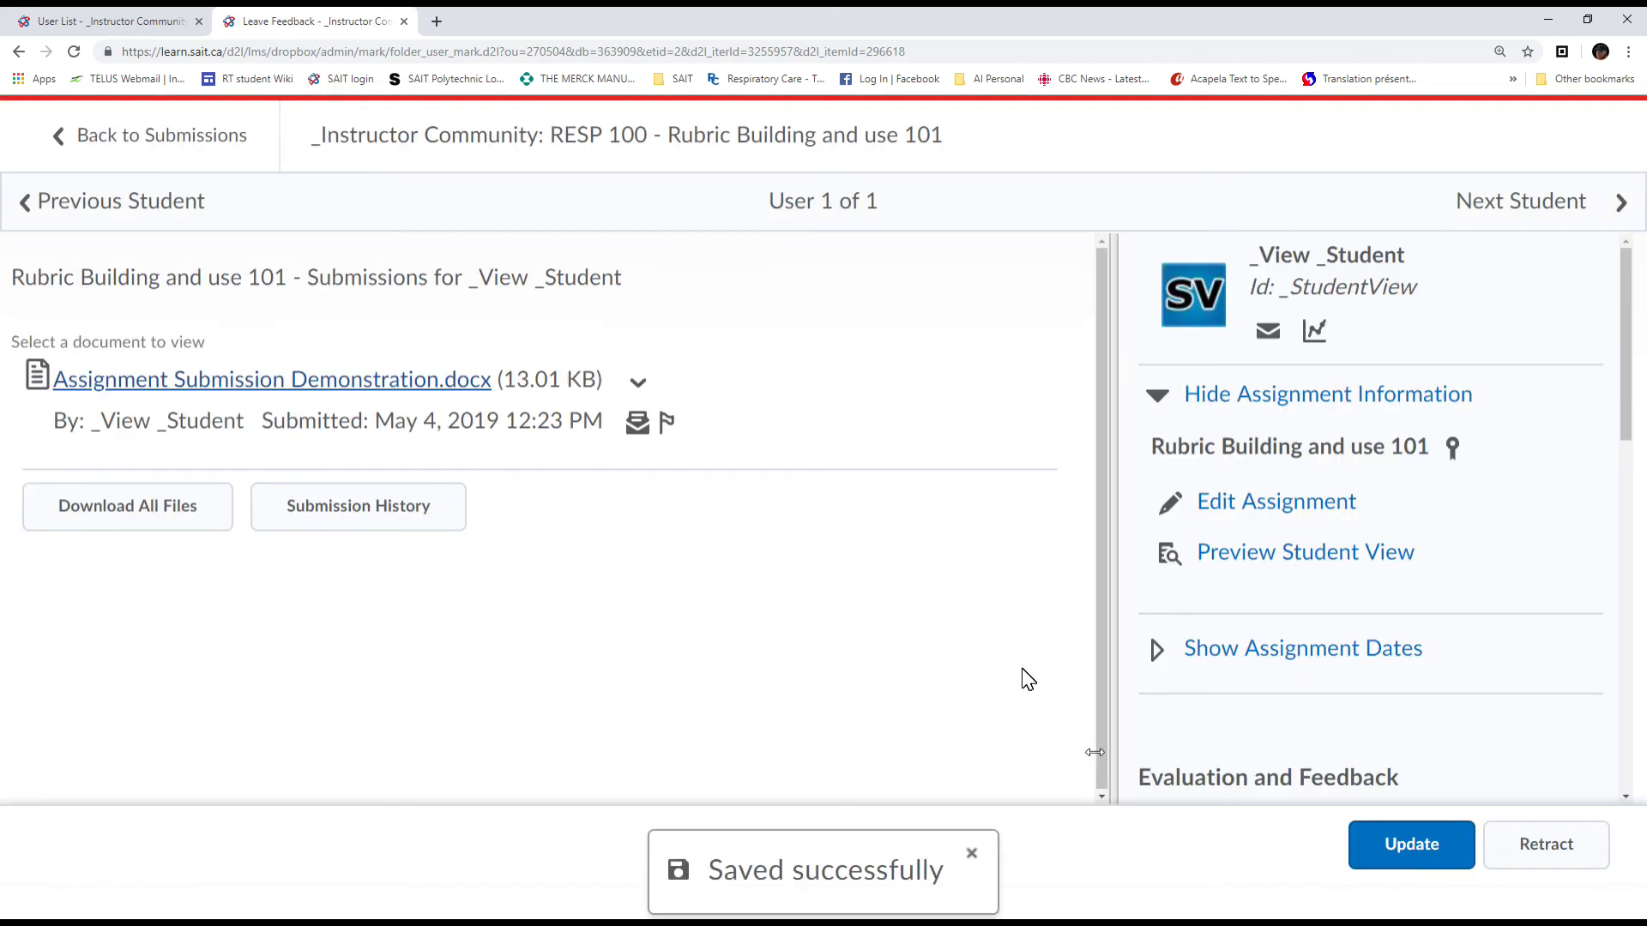
- Return to the Rubric Building and use 101 submissions list and check the publication status of the student's submission
click(209, 137)
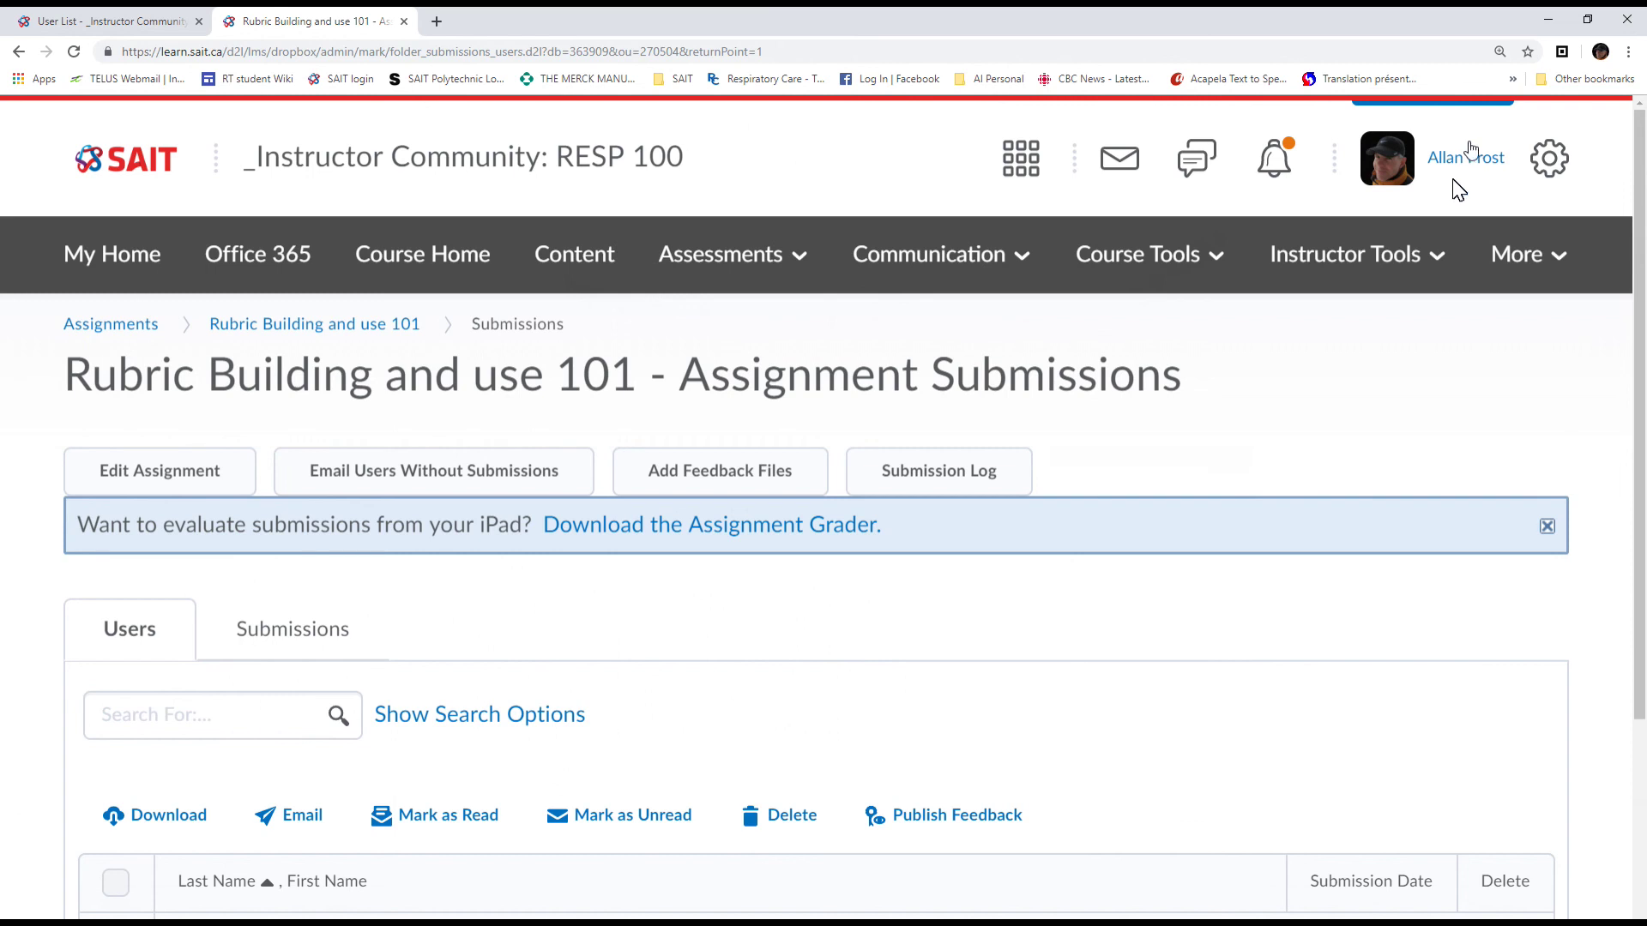
scroll(1032, 590, down, 2)
scroll(1034, 590, down, 1)
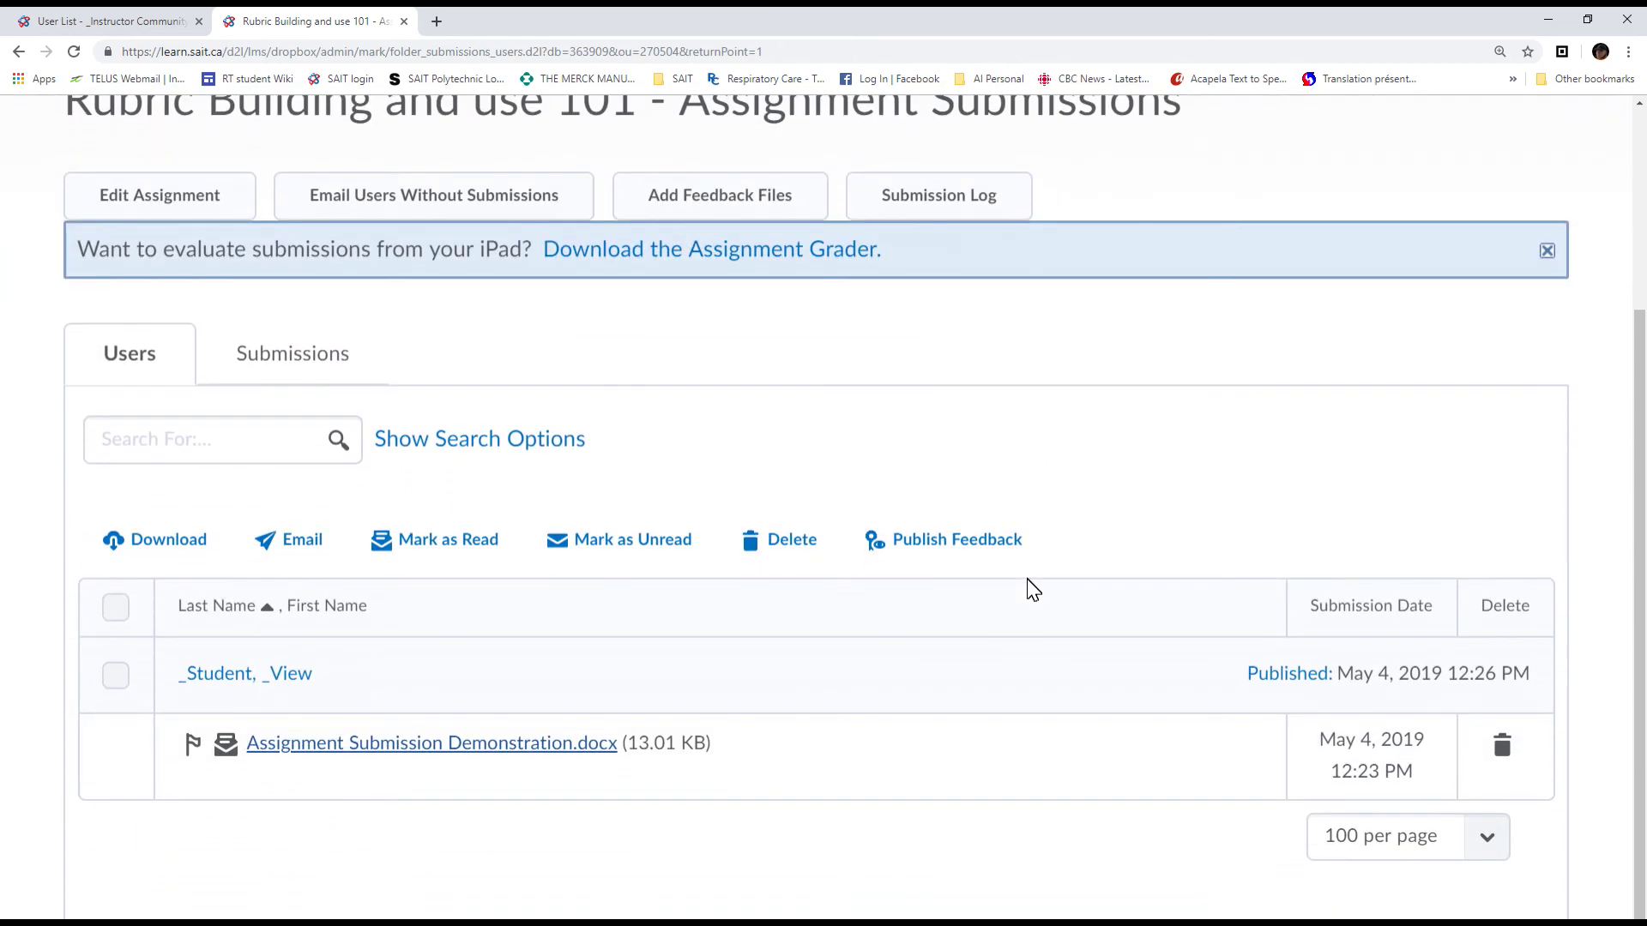
scroll(1032, 590, up, 3)
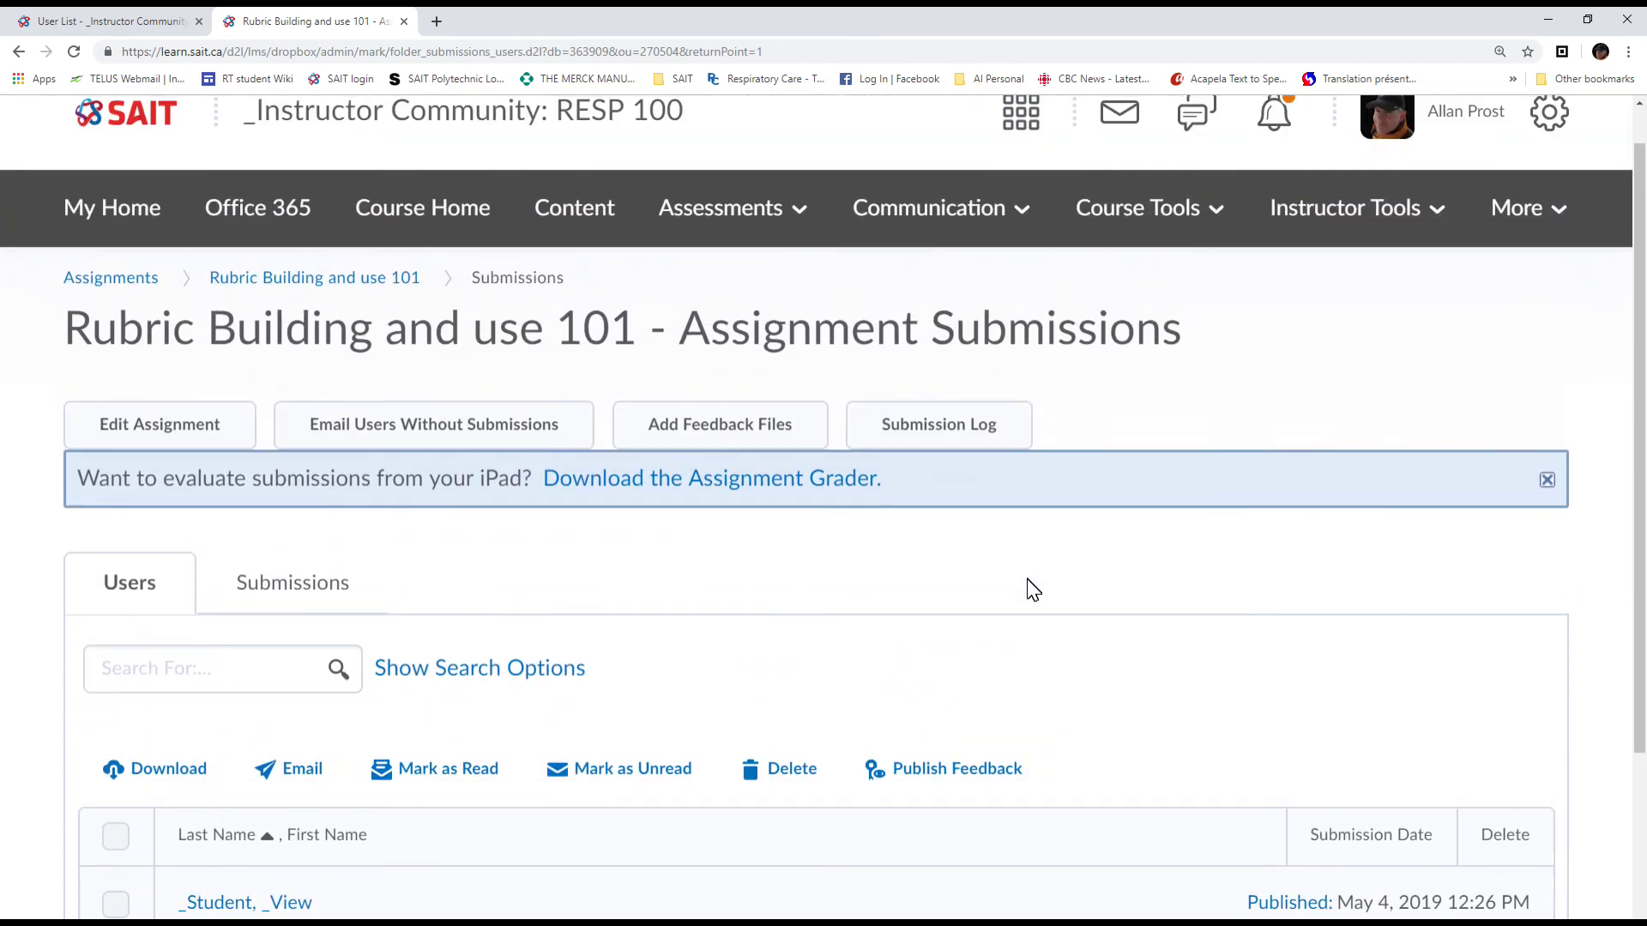
scroll(1033, 592, down, 1)
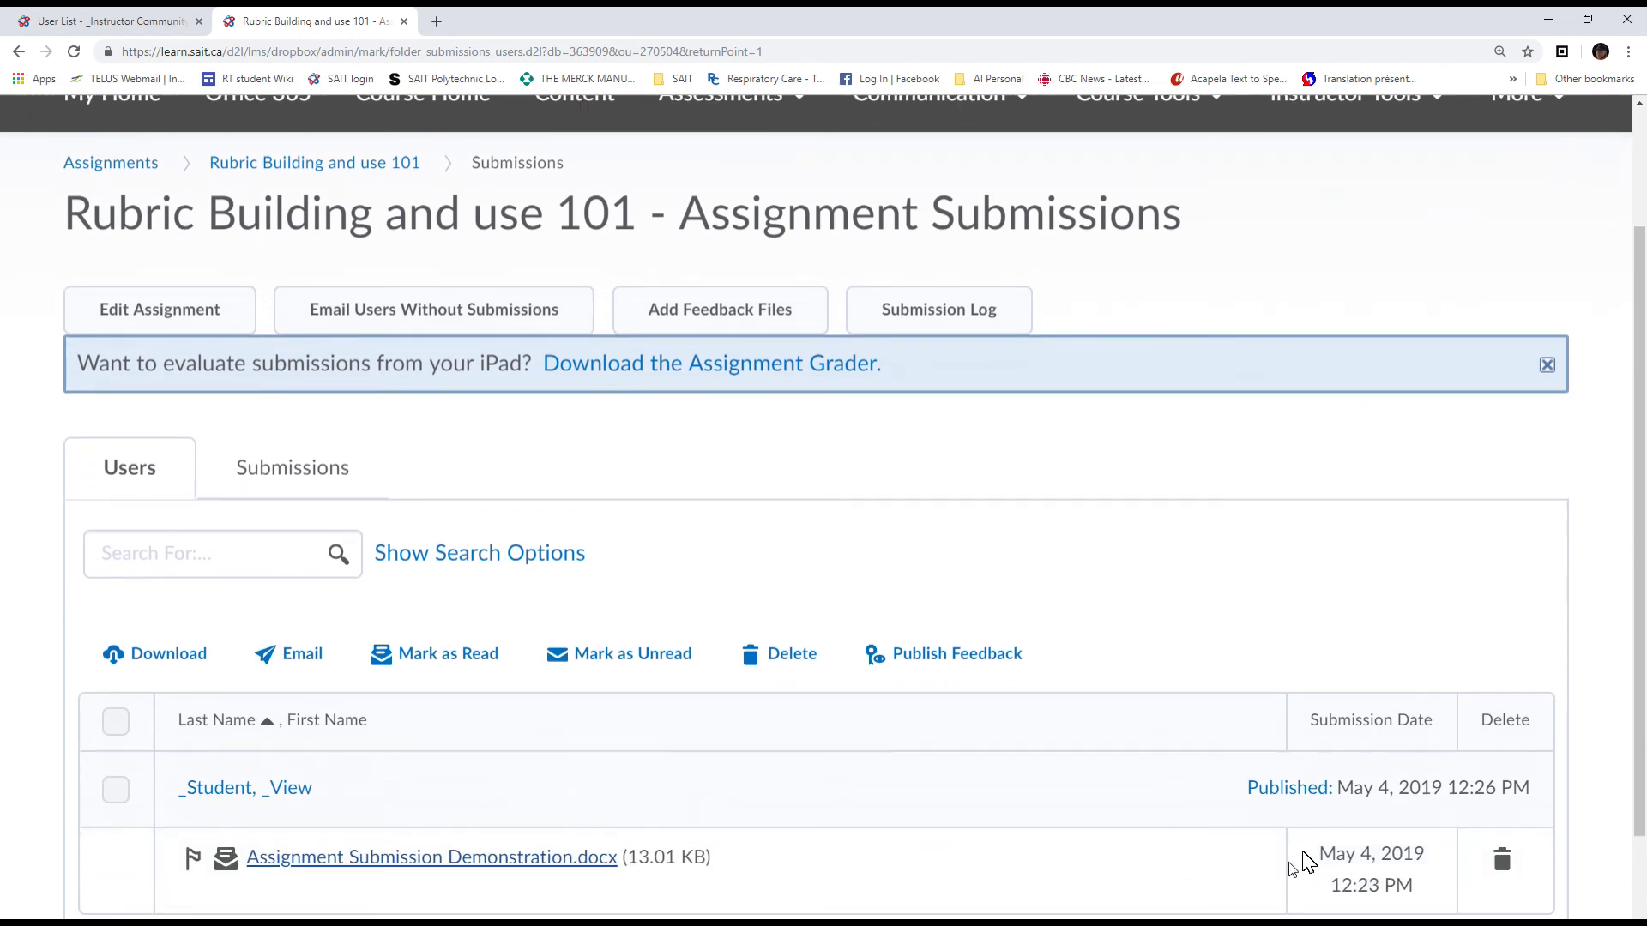
scroll(1085, 586, up, 2)
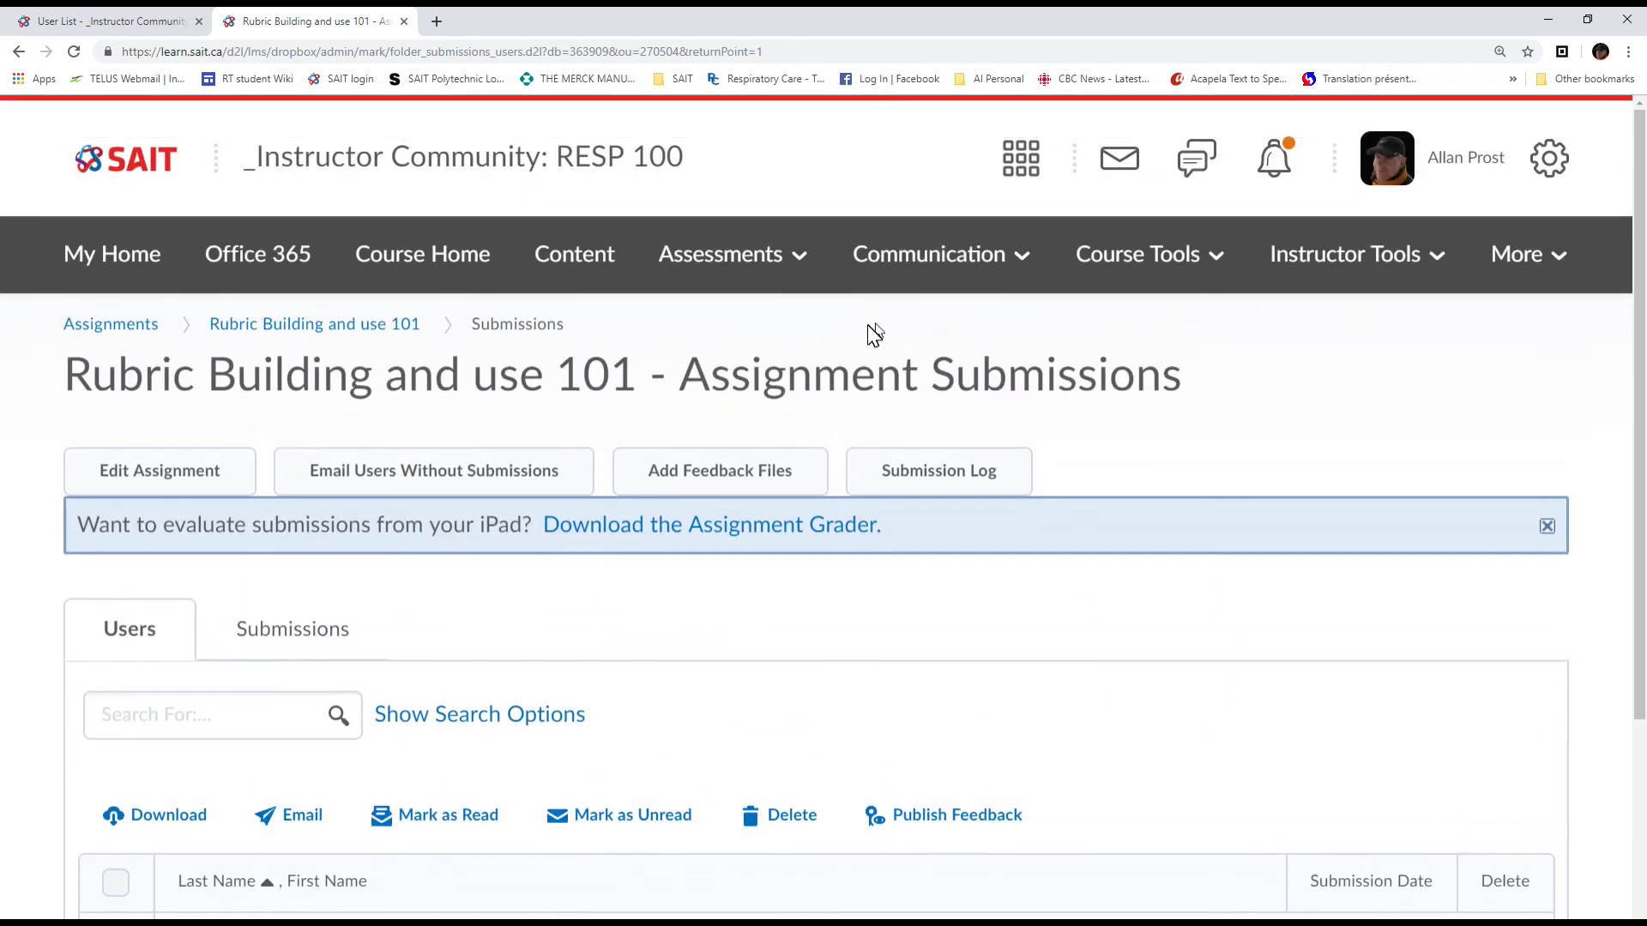
- Open the course grades and check the student's Rubric Assignment 101 grade
click(724, 259)
click(680, 506)
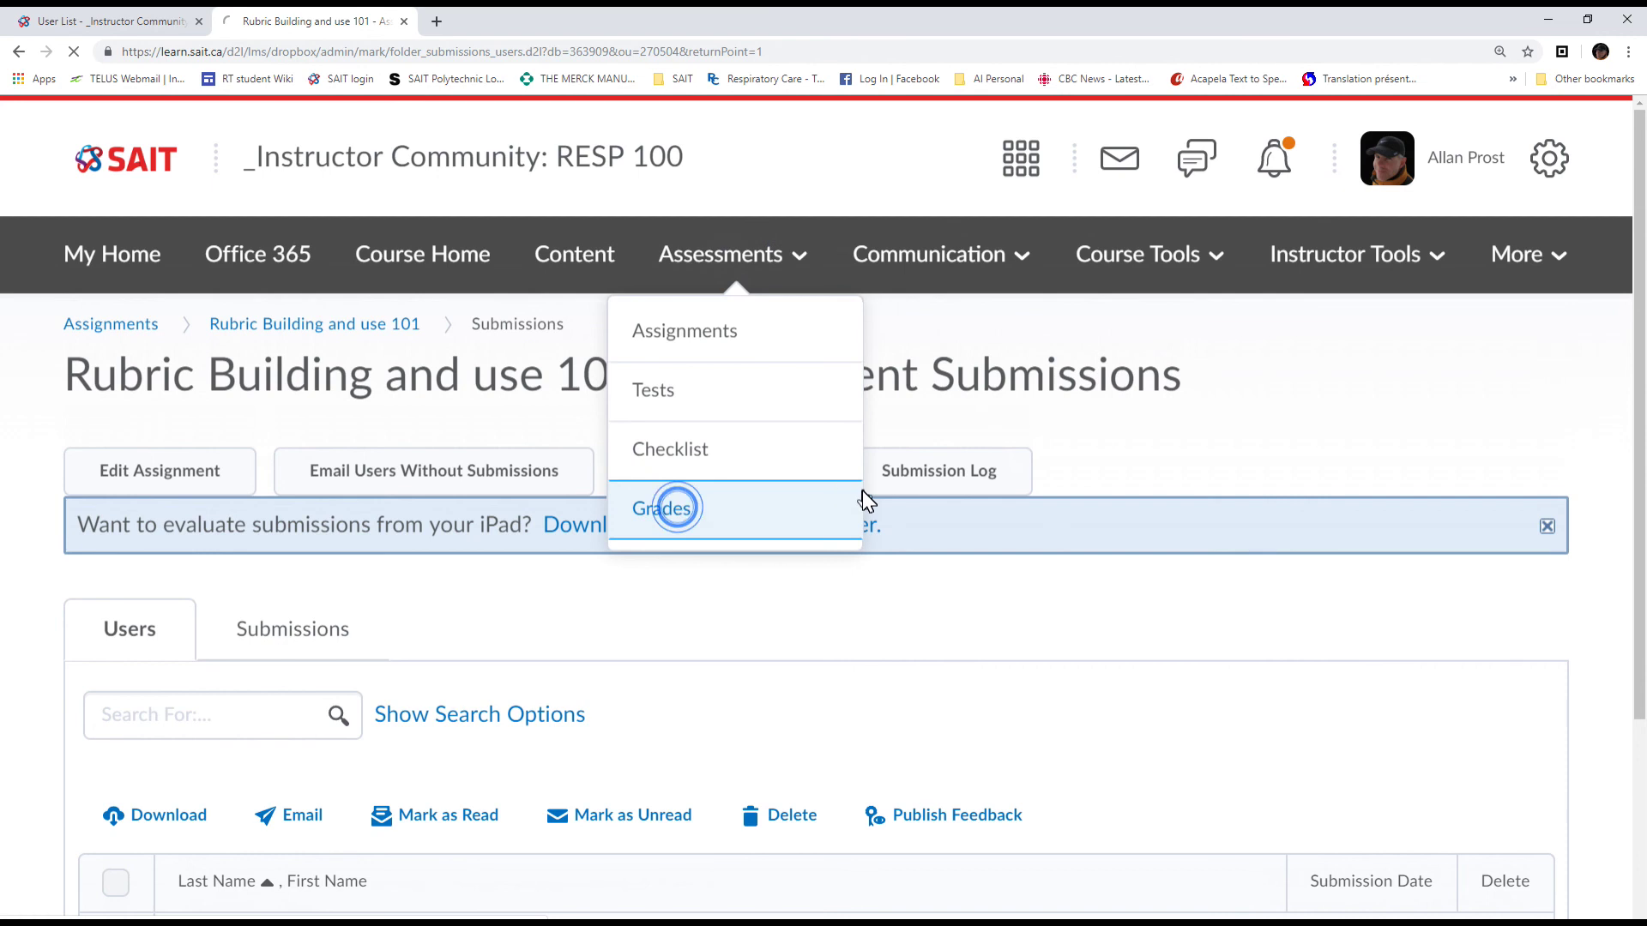
scroll(864, 496, down, 3)
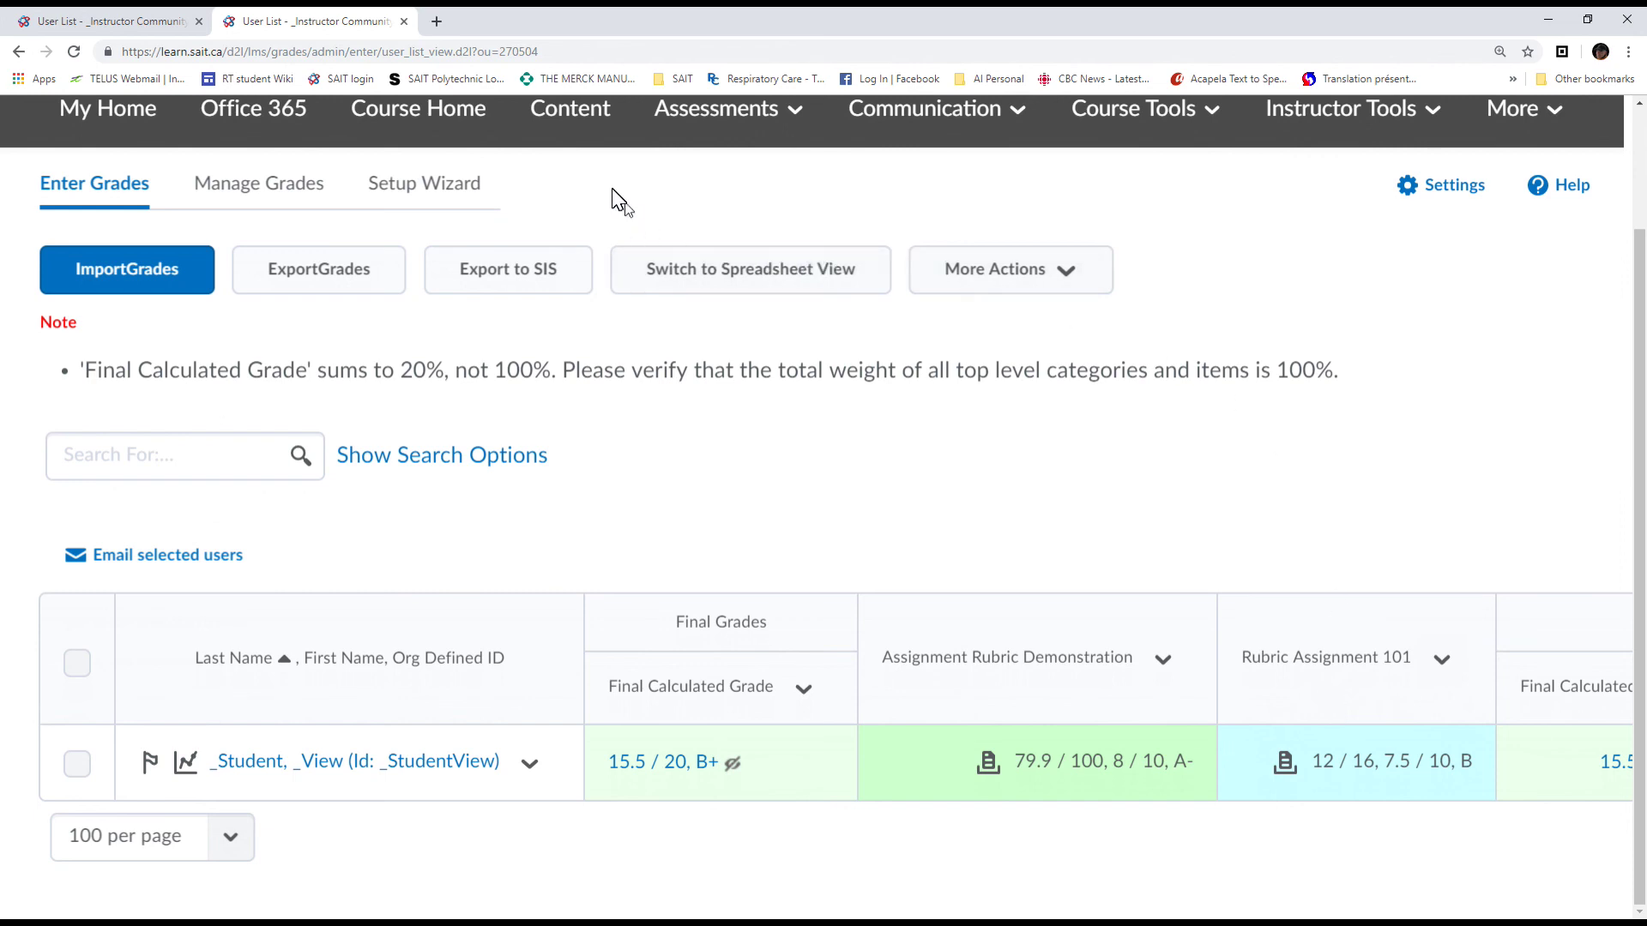
- Return to the course home page and show where Grades is found among the assessment tools, leaving it unopened
click(463, 121)
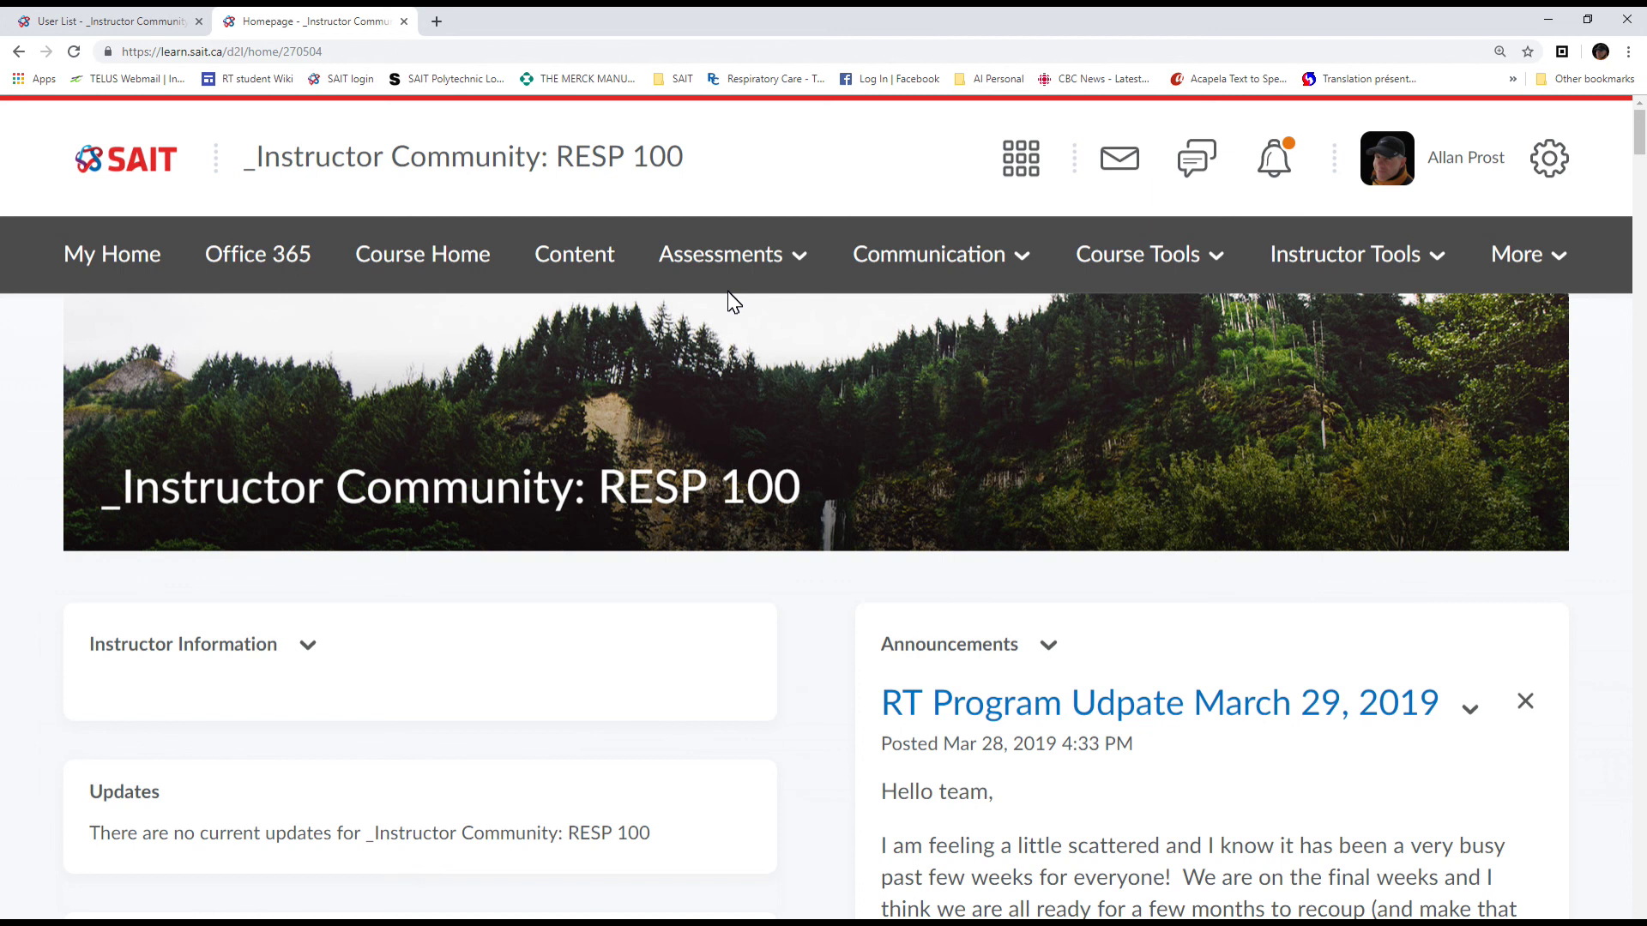
click(731, 257)
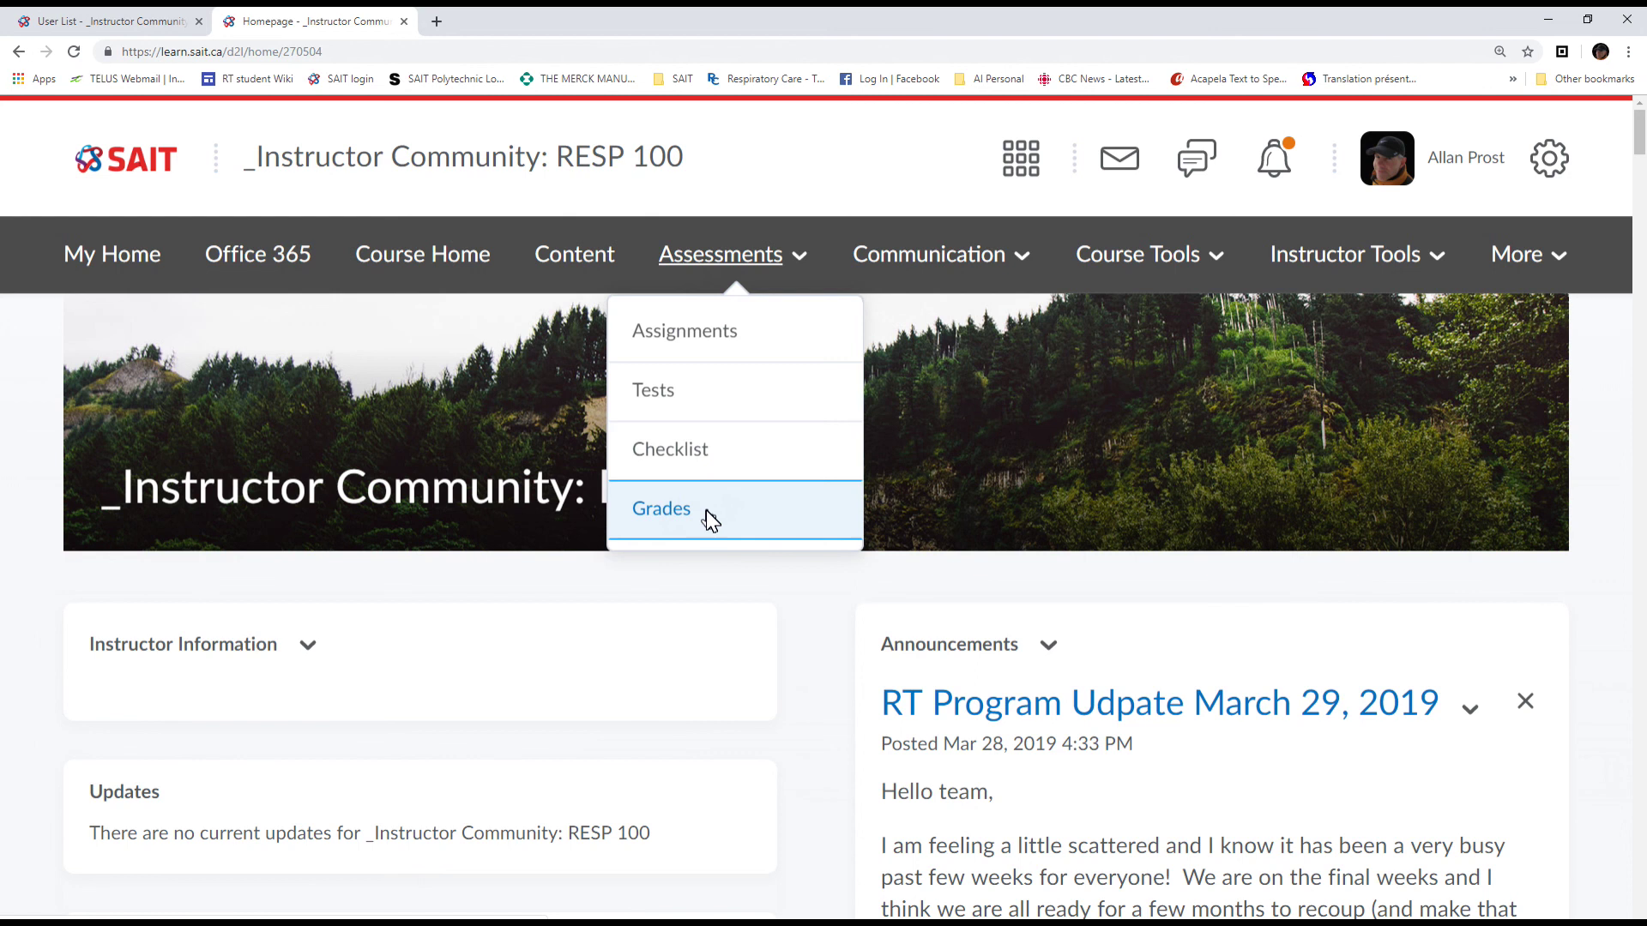
click(958, 461)
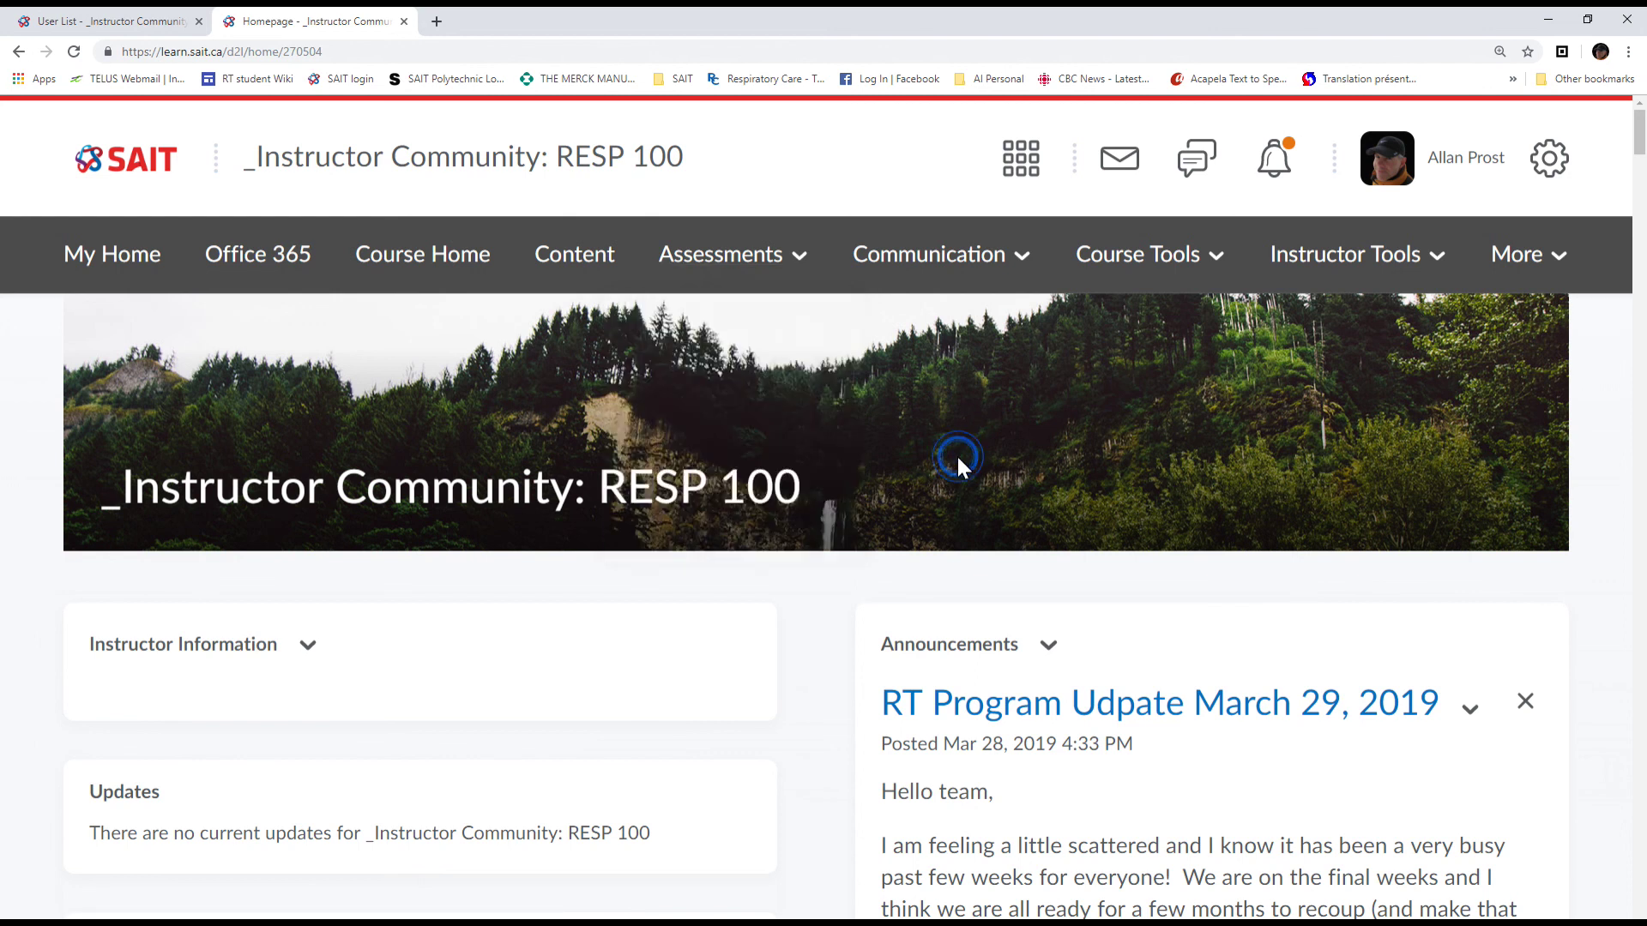